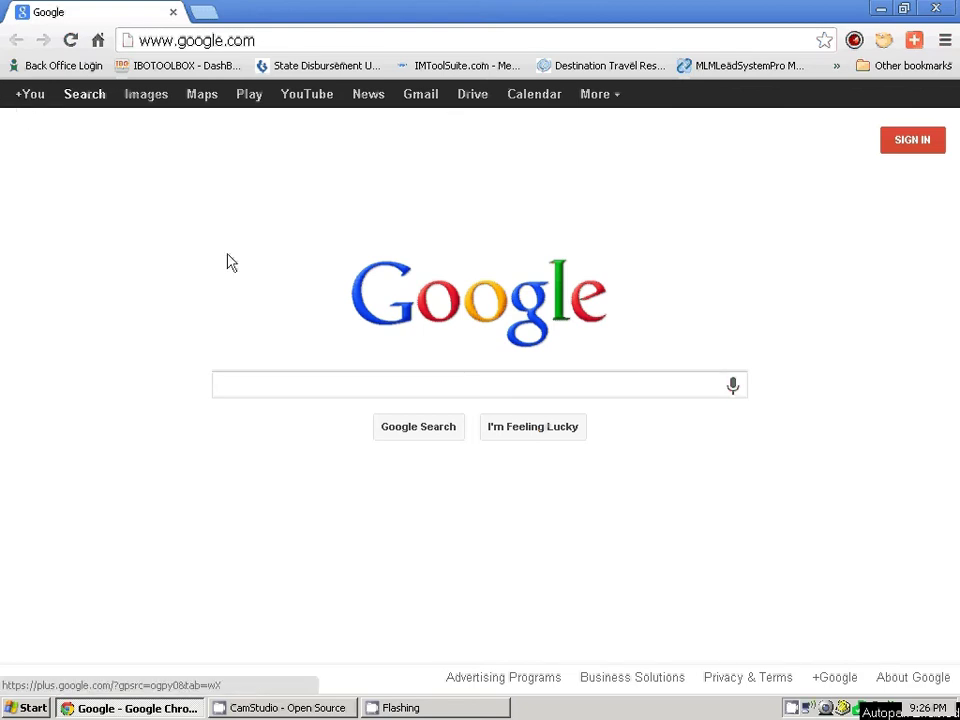
# Step: Open the Google account sign-in page from the signed-out Google home page
pyautogui.click(931, 150)
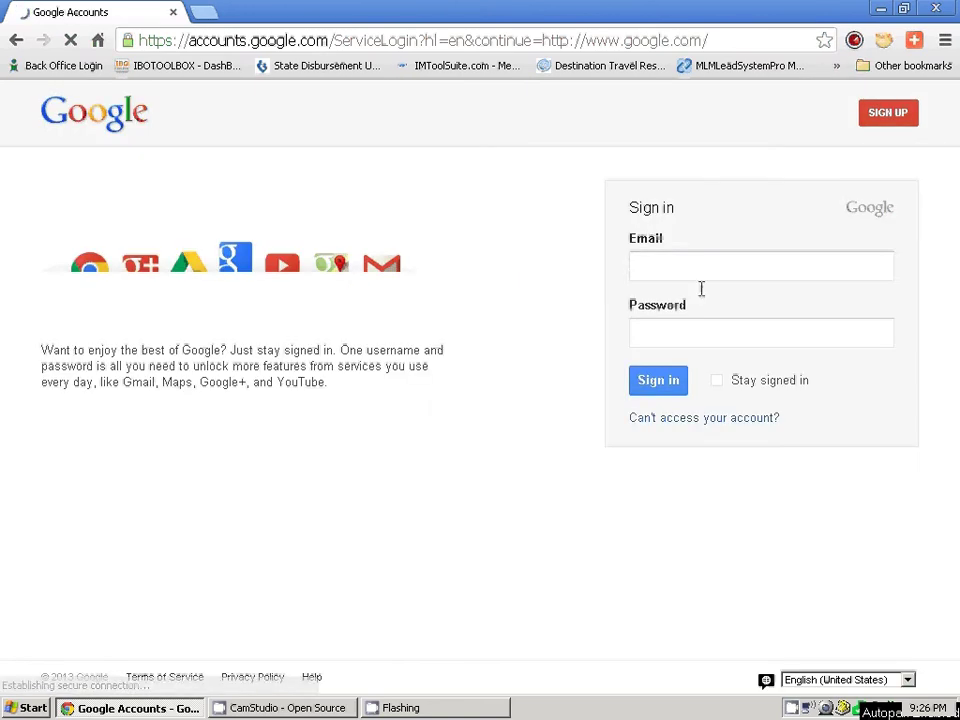
# Step: Sign in using the saved account's email suggestion and the account password
pyautogui.click(695, 273)
pyautogui.write('coco')
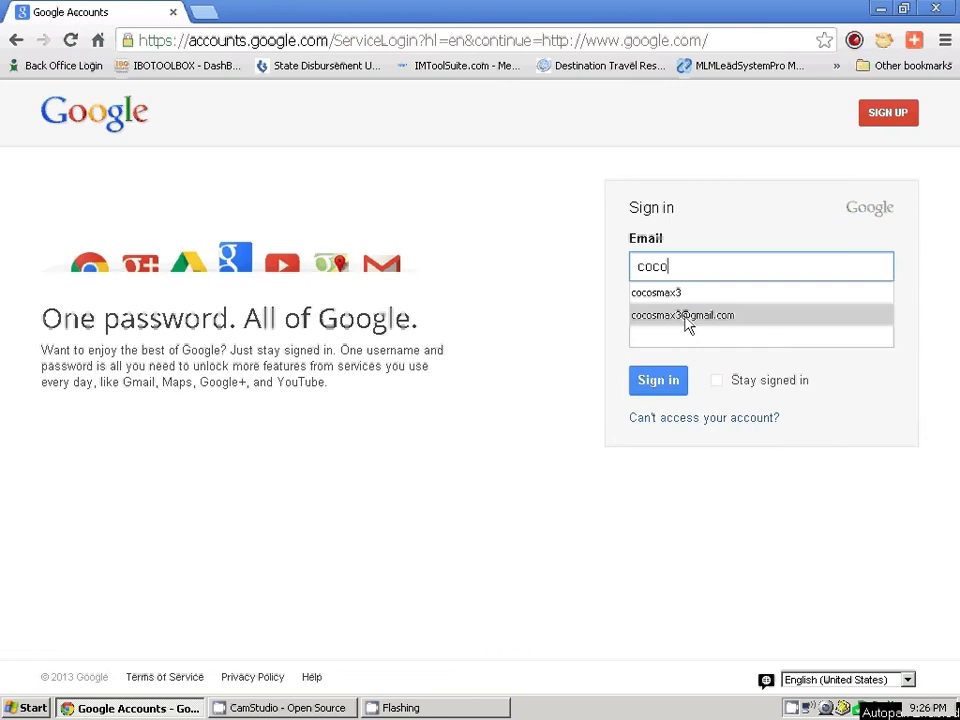
pyautogui.click(688, 316)
pyautogui.click(672, 340)
pyautogui.write('********')
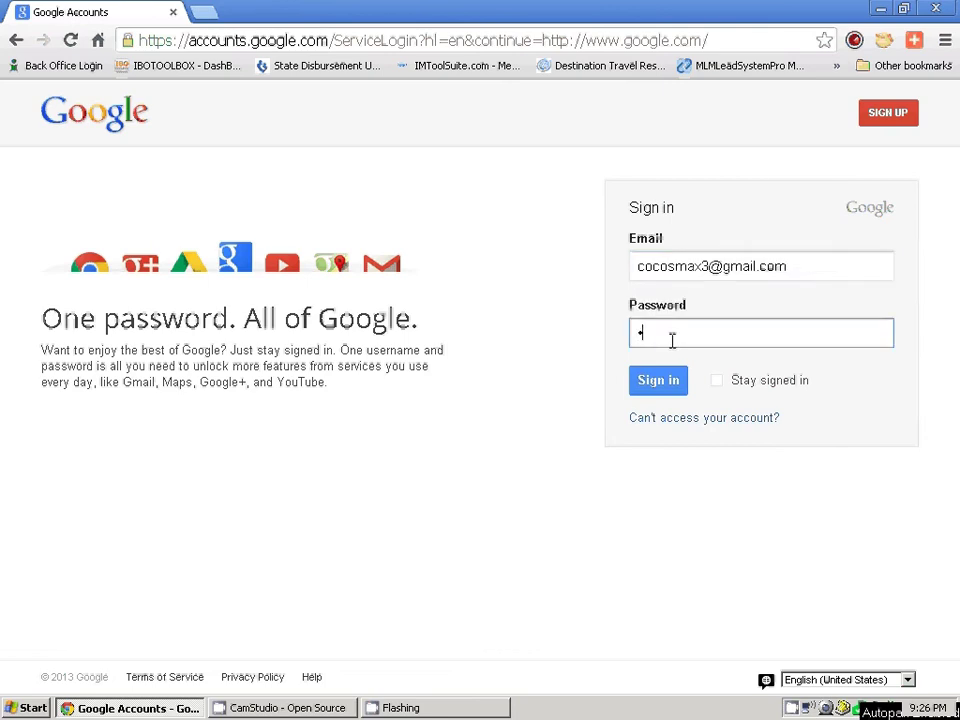
pyautogui.write('******')
pyautogui.click(666, 395)
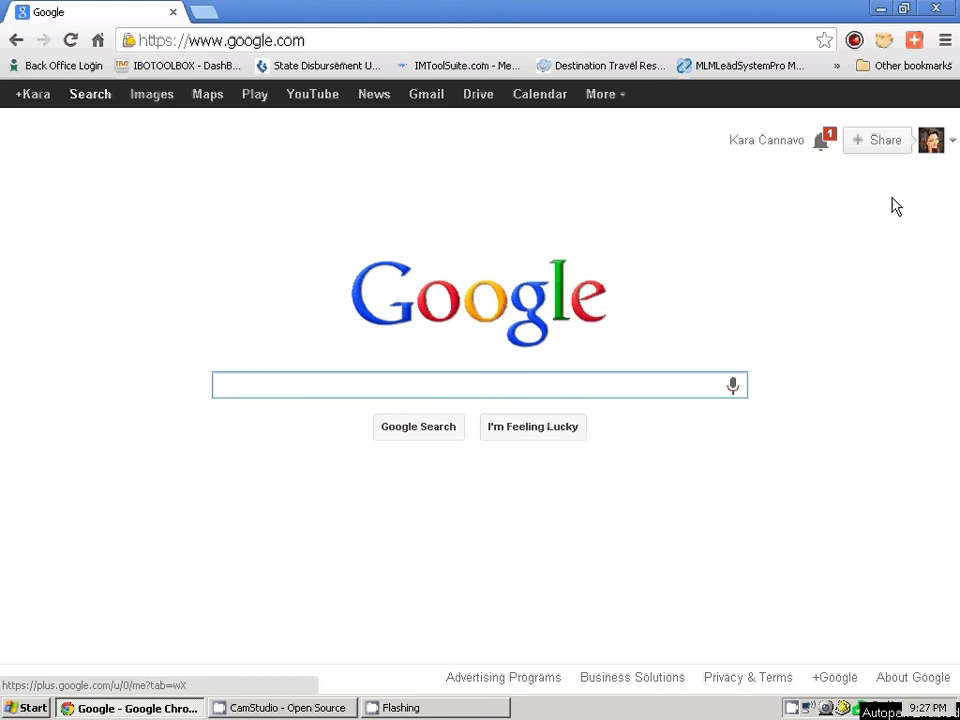
# Step: Preview and close the Google+ share box, then read through the notifications list
pyautogui.click(886, 143)
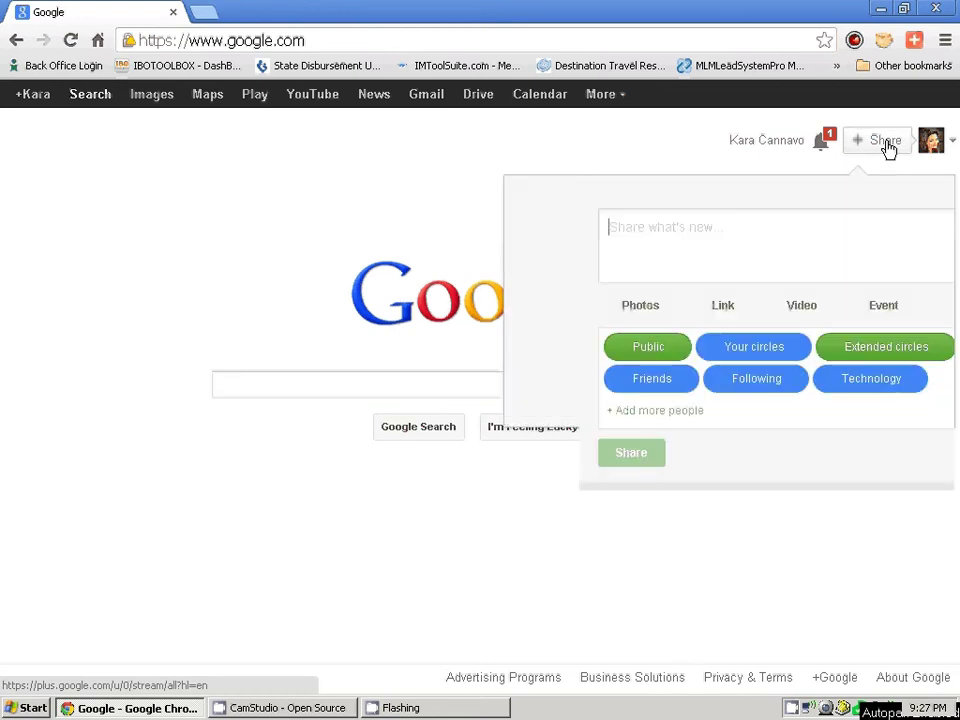
pyautogui.click(606, 149)
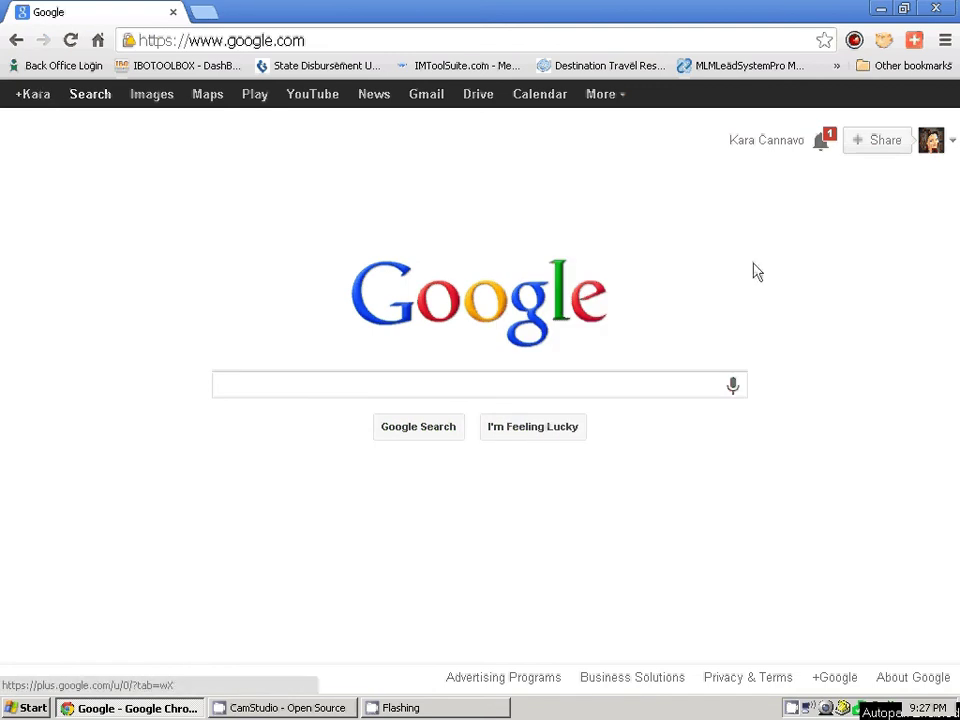
pyautogui.click(826, 145)
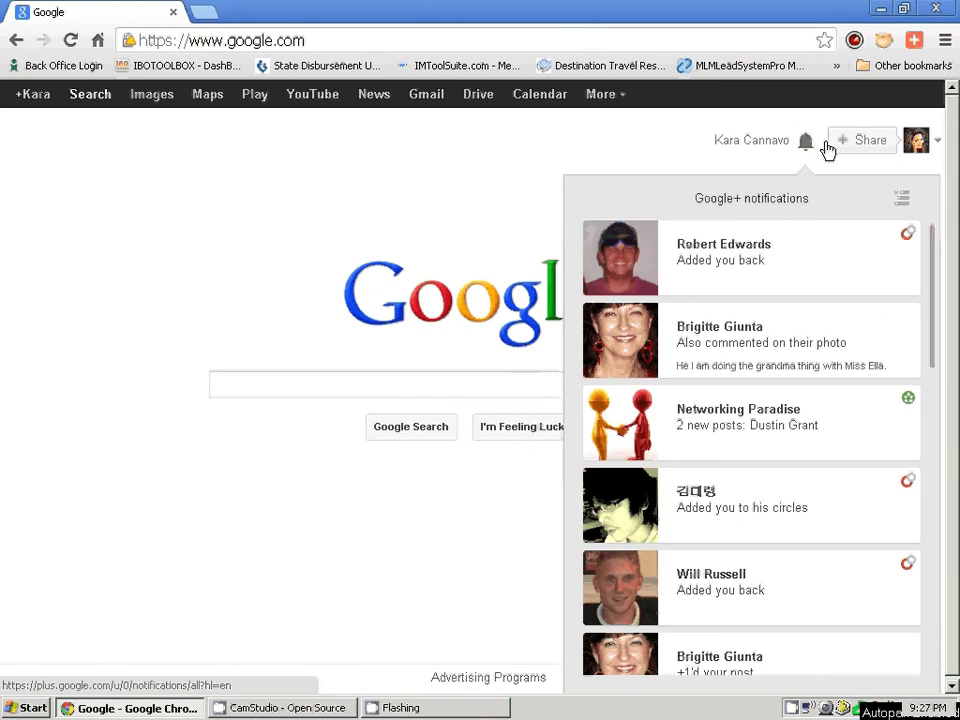
pyautogui.scroll(-1, 750, 340)
pyautogui.scroll(-2, 750, 340)
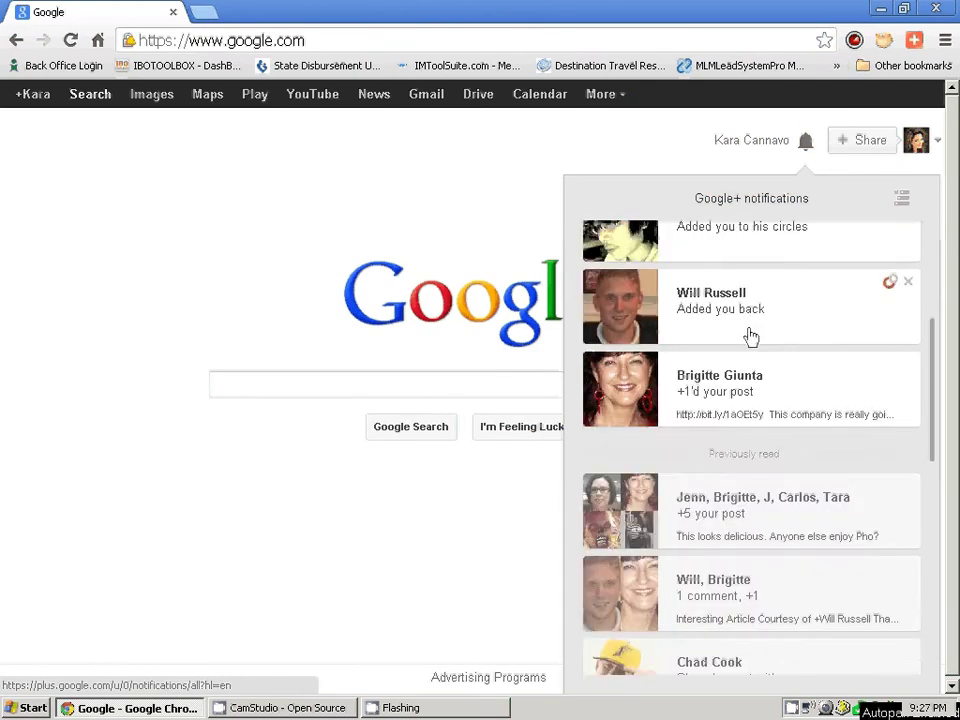
pyautogui.scroll(-3, 746, 336)
pyautogui.scroll(7, 746, 336)
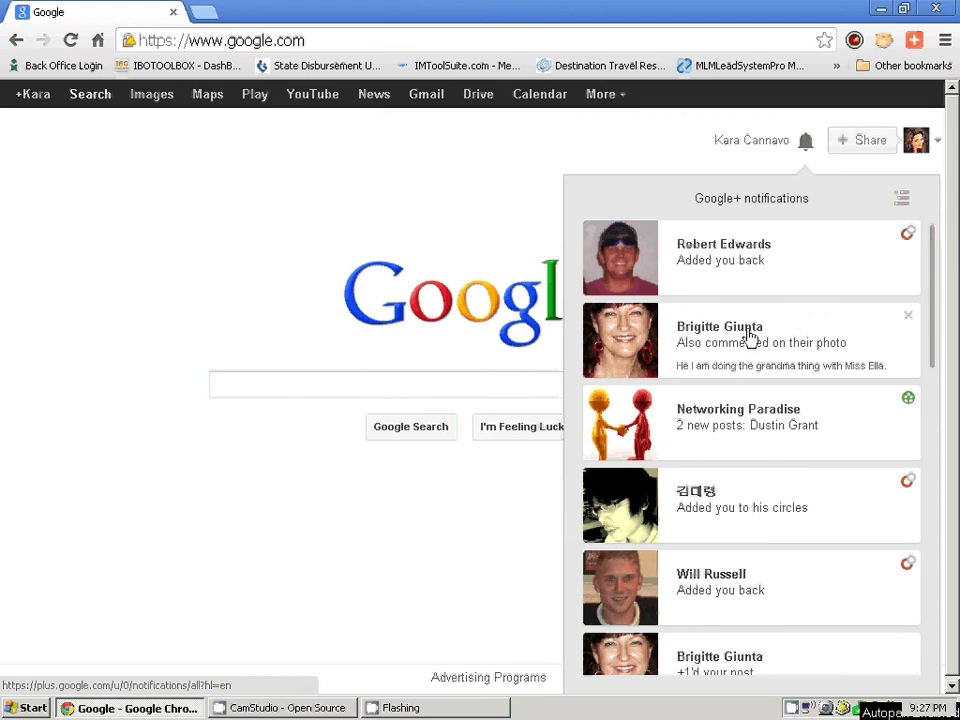
pyautogui.click(454, 184)
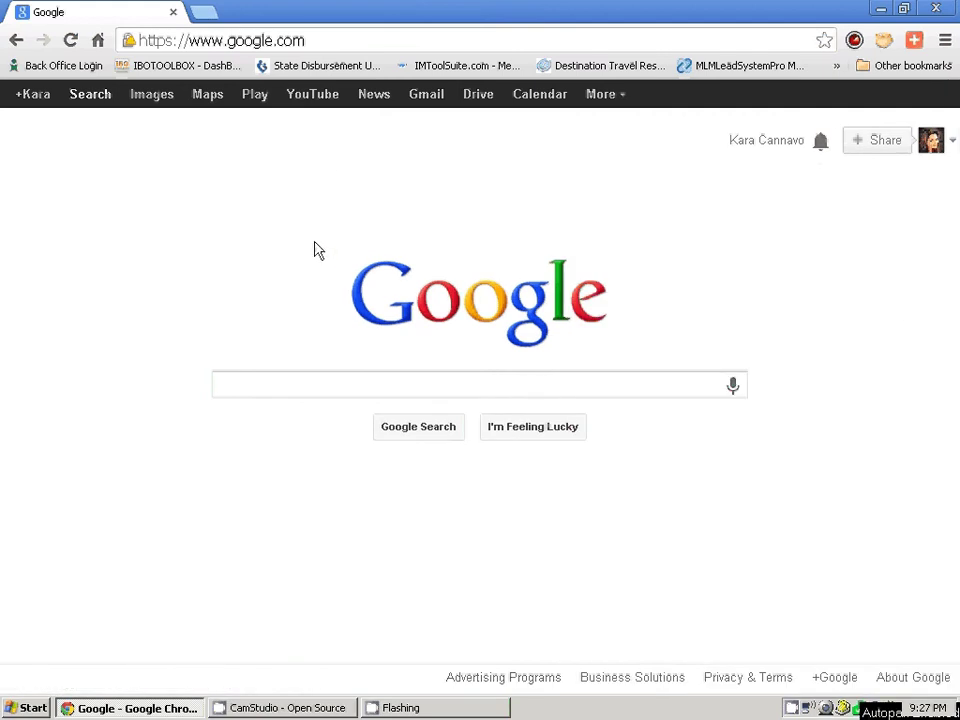
# Step: Go to the Google+ home stream and scroll down to the space-image post
pyautogui.click(30, 101)
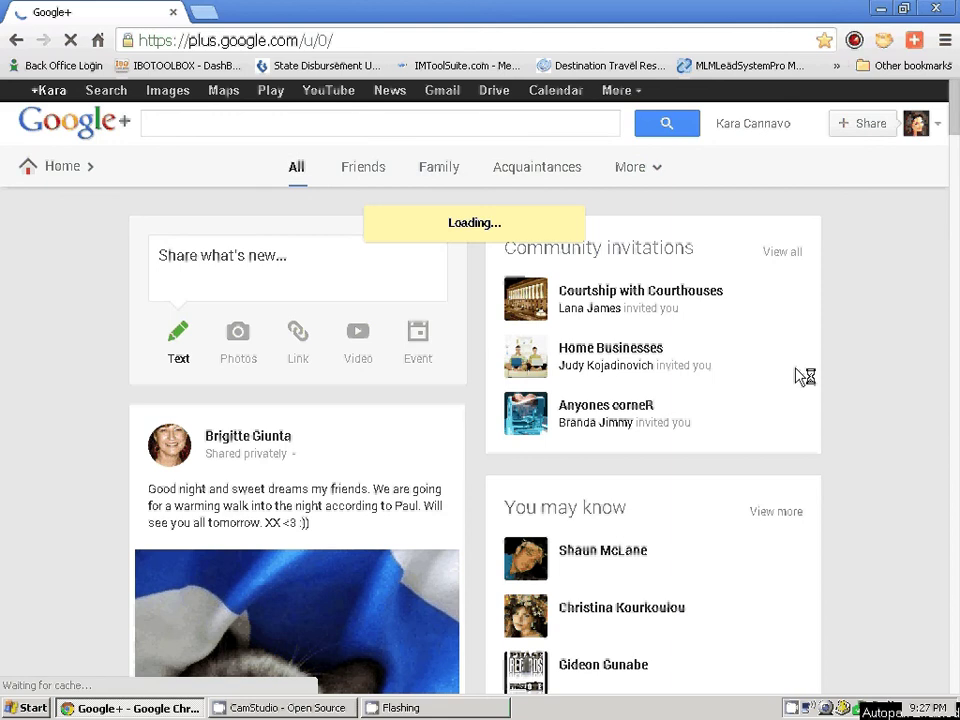
pyautogui.scroll(-2, 913, 300)
pyautogui.scroll(-2, 913, 300)
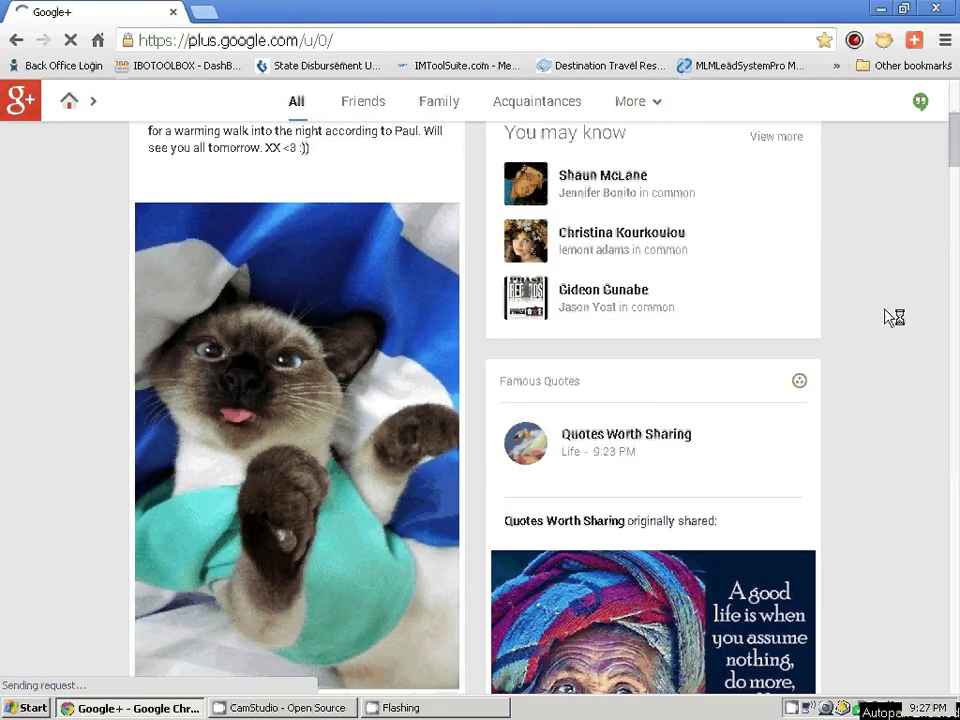
pyautogui.scroll(-3, 893, 317)
pyautogui.scroll(5, 879, 347)
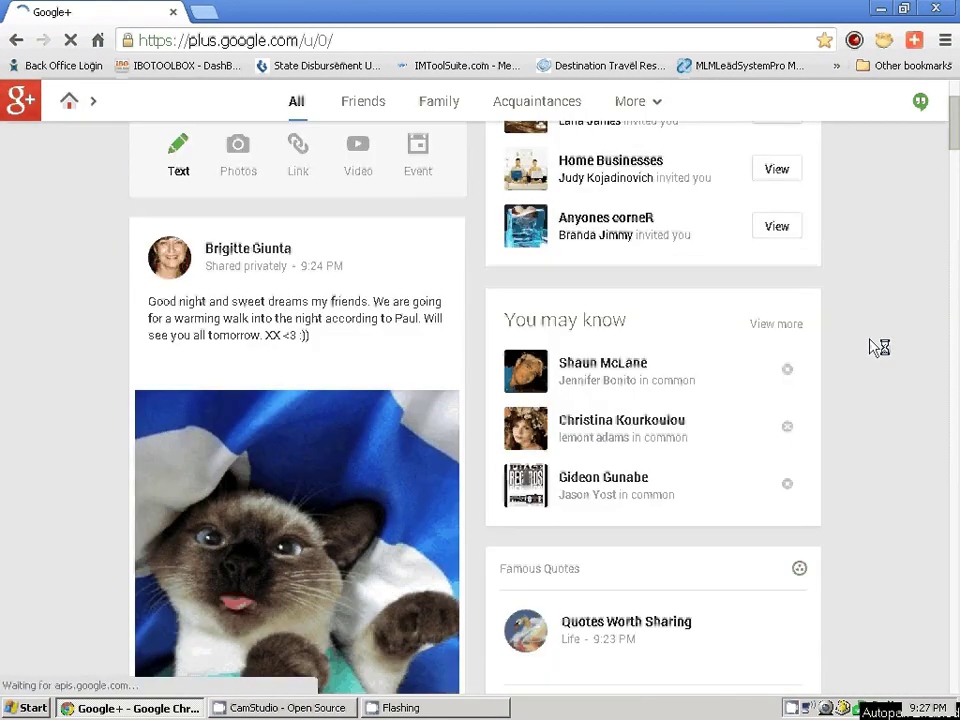
pyautogui.scroll(-2, 879, 347)
pyautogui.scroll(-8, 879, 347)
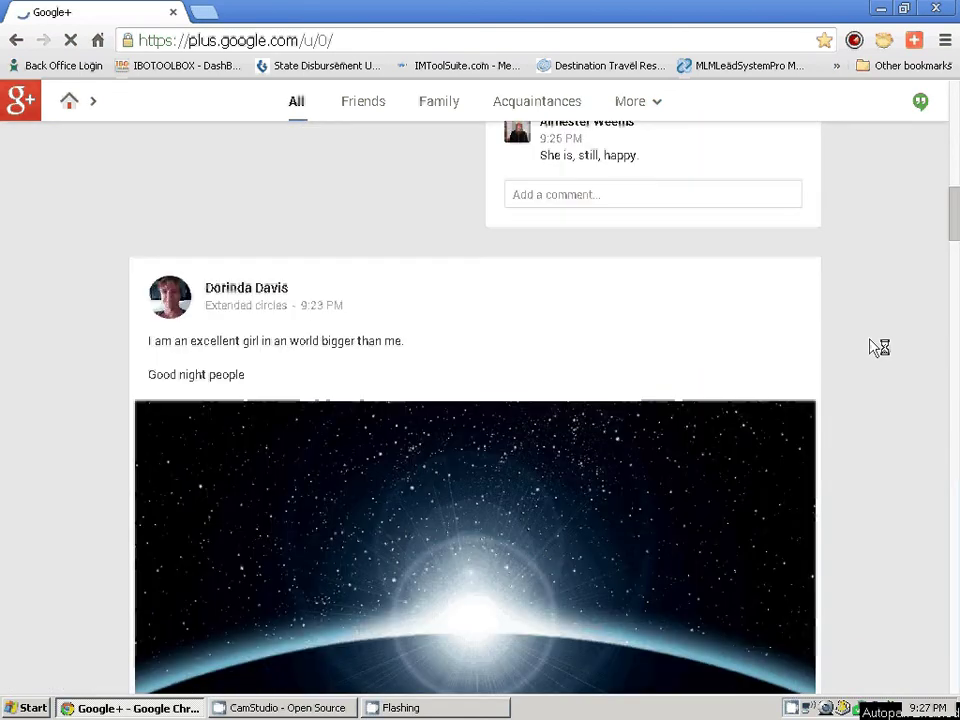
pyautogui.scroll(-3, 879, 347)
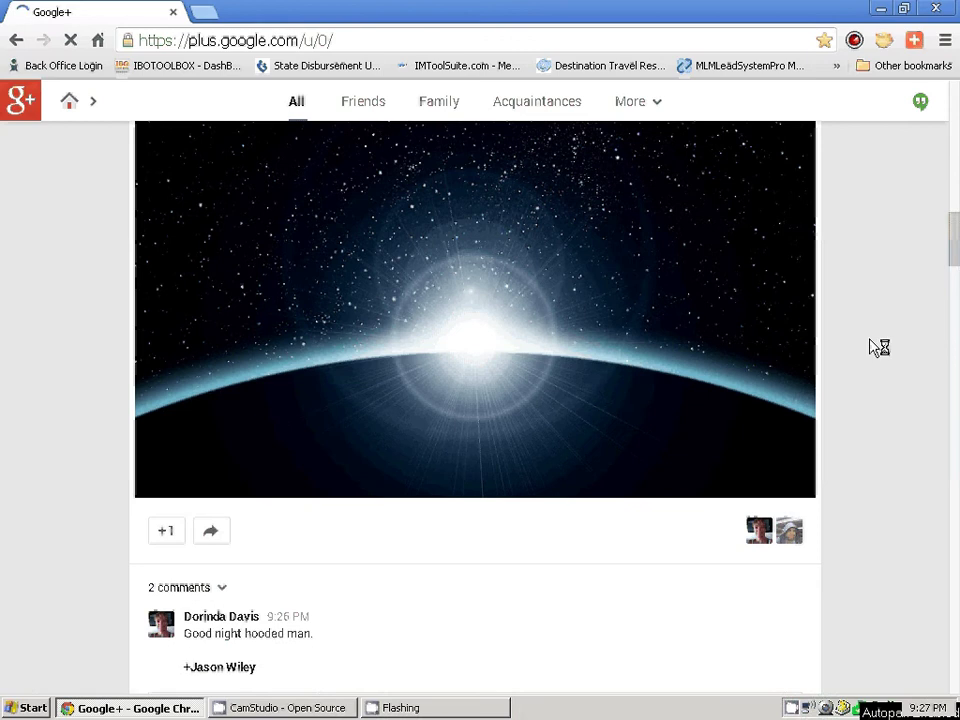
# Step: +1 the glowing earth-horizon post and scroll back to the top of the stream
pyautogui.click(169, 535)
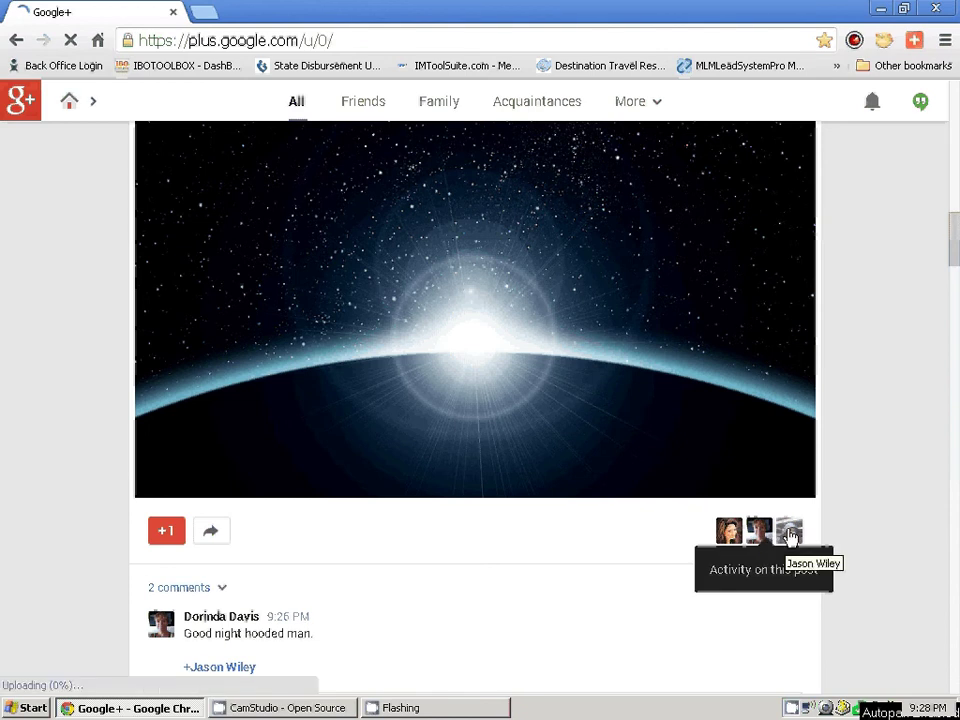
pyautogui.scroll(-2, 366, 600)
pyautogui.scroll(2, 366, 600)
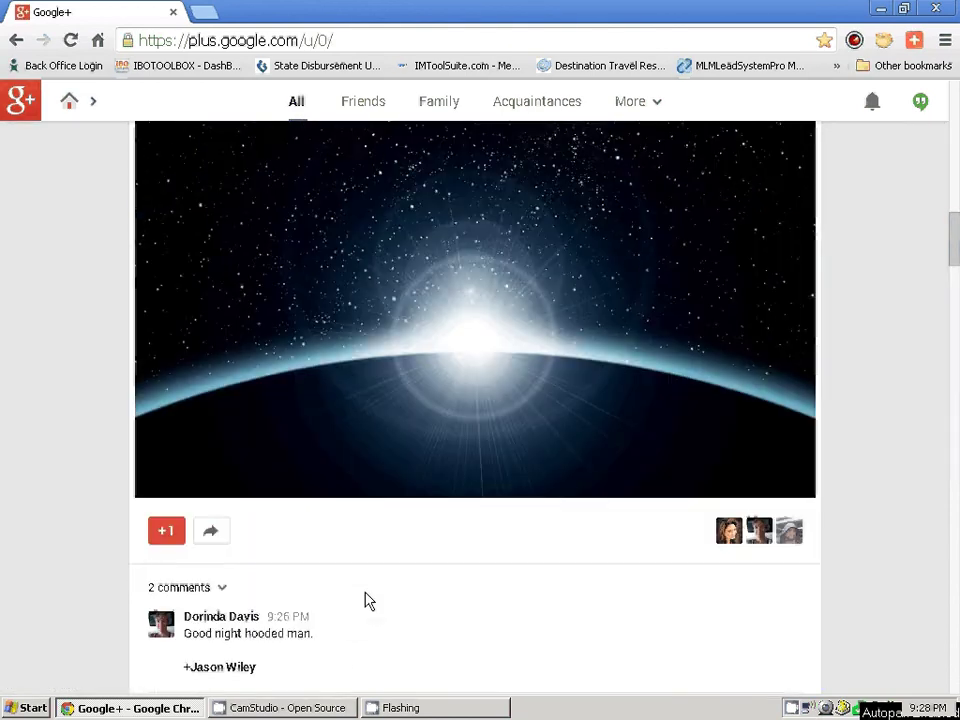
pyautogui.scroll(1, 861, 436)
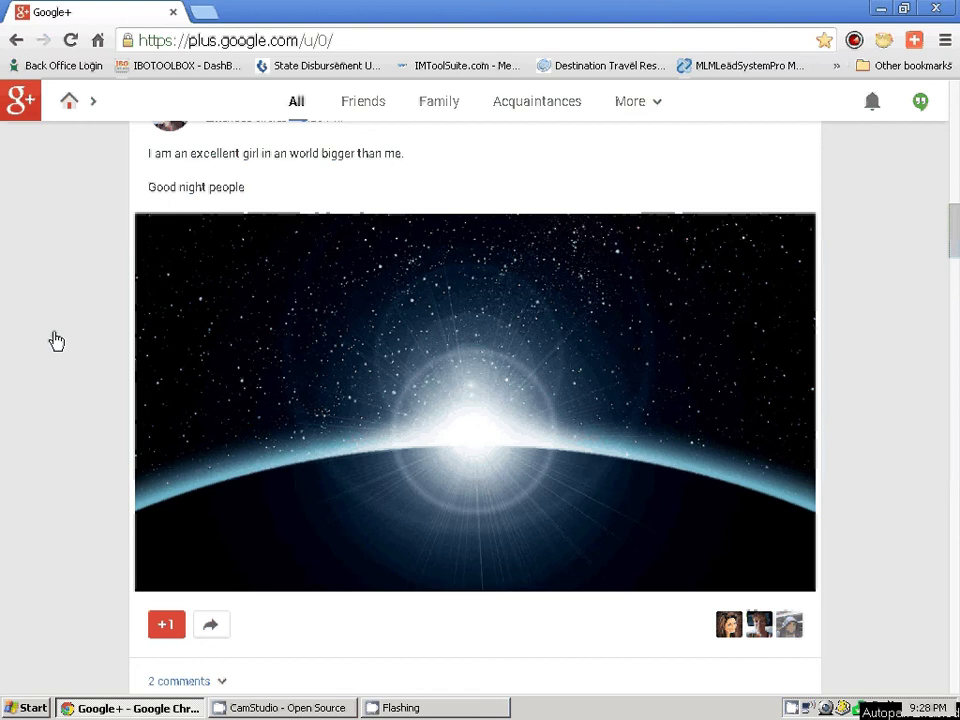
pyautogui.scroll(3, 873, 257)
pyautogui.scroll(5, 872, 252)
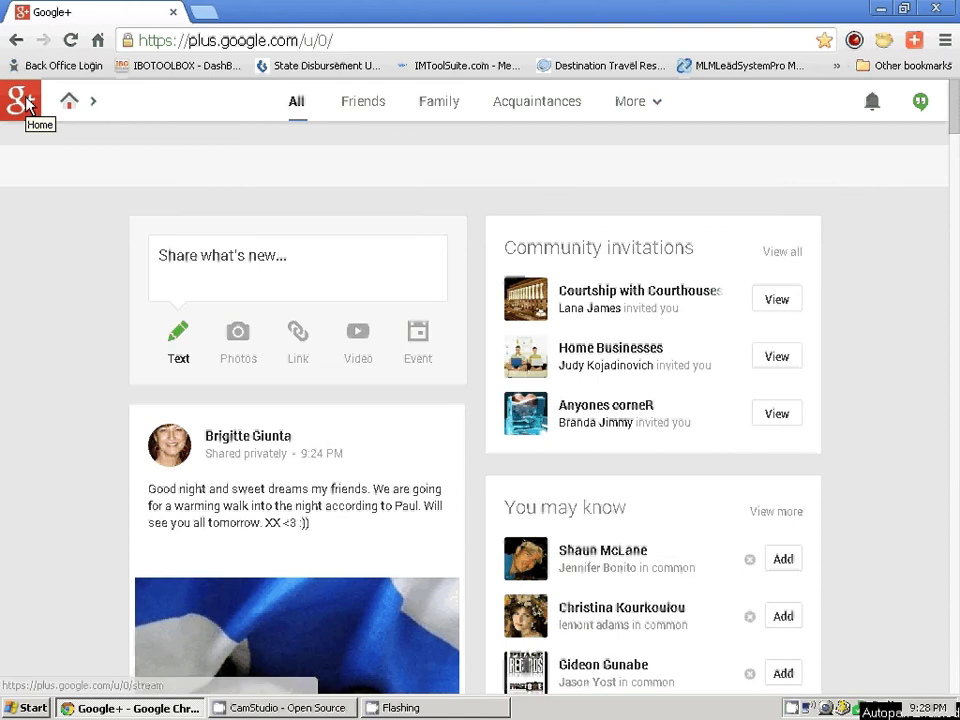
# Step: Open your own Google+ profile from the home page and browse its posts
pyautogui.click(78, 106)
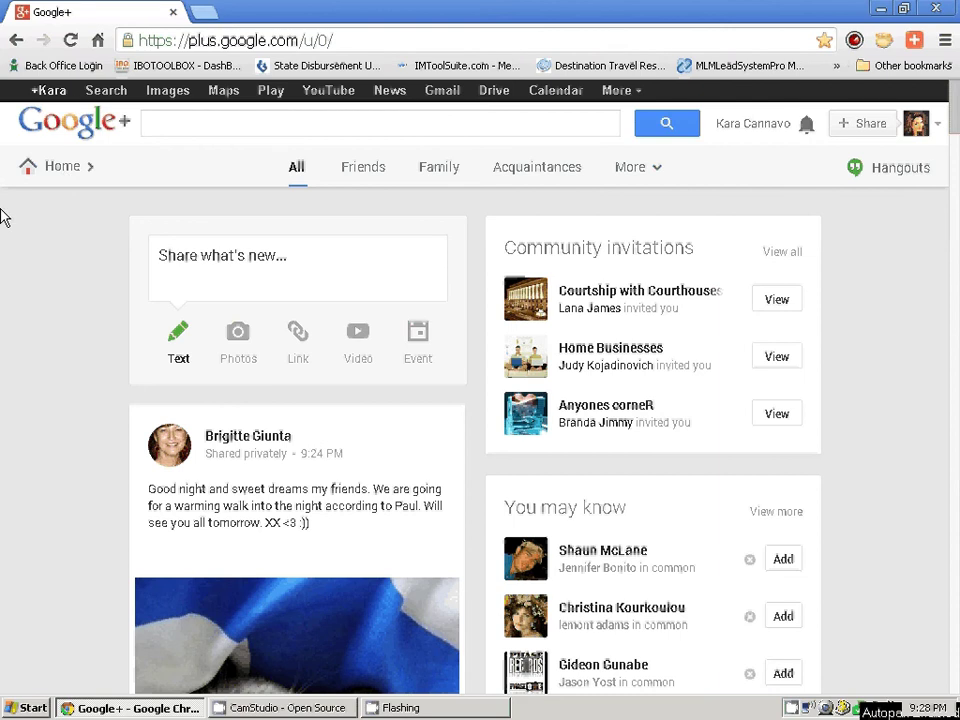
pyautogui.moveTo(57, 172)
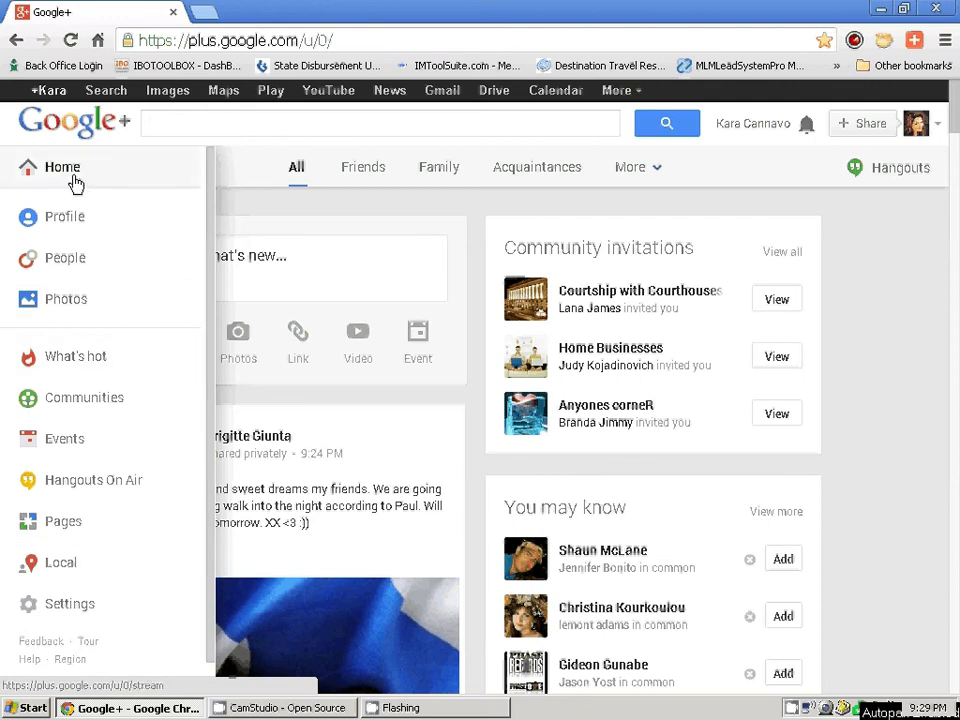
pyautogui.click(62, 223)
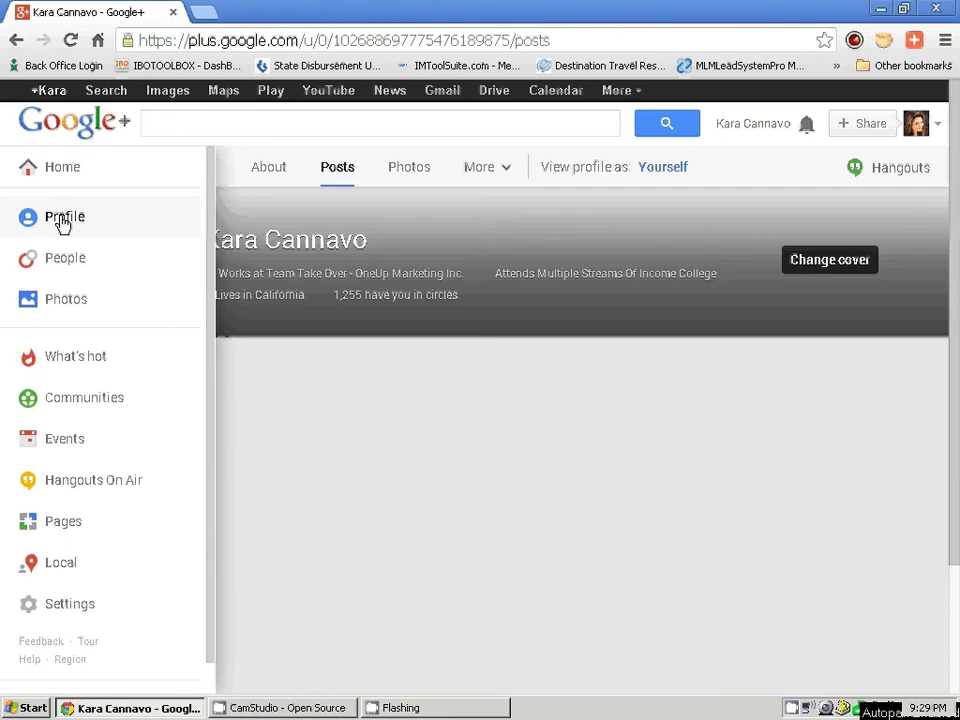
pyautogui.scroll(-1, 687, 502)
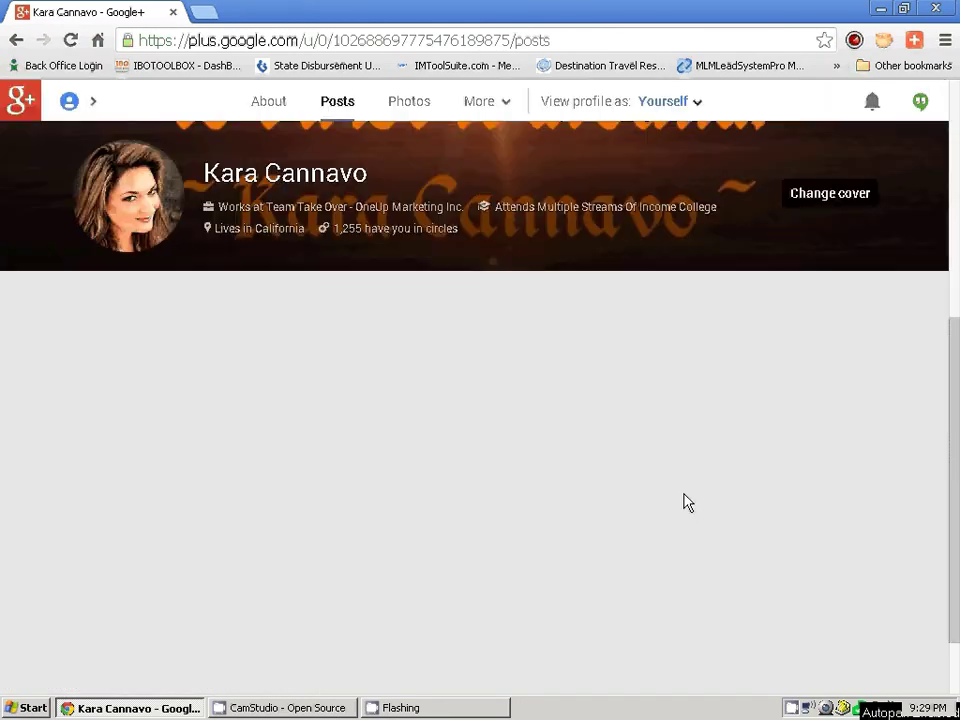
pyautogui.scroll(3, 800, 438)
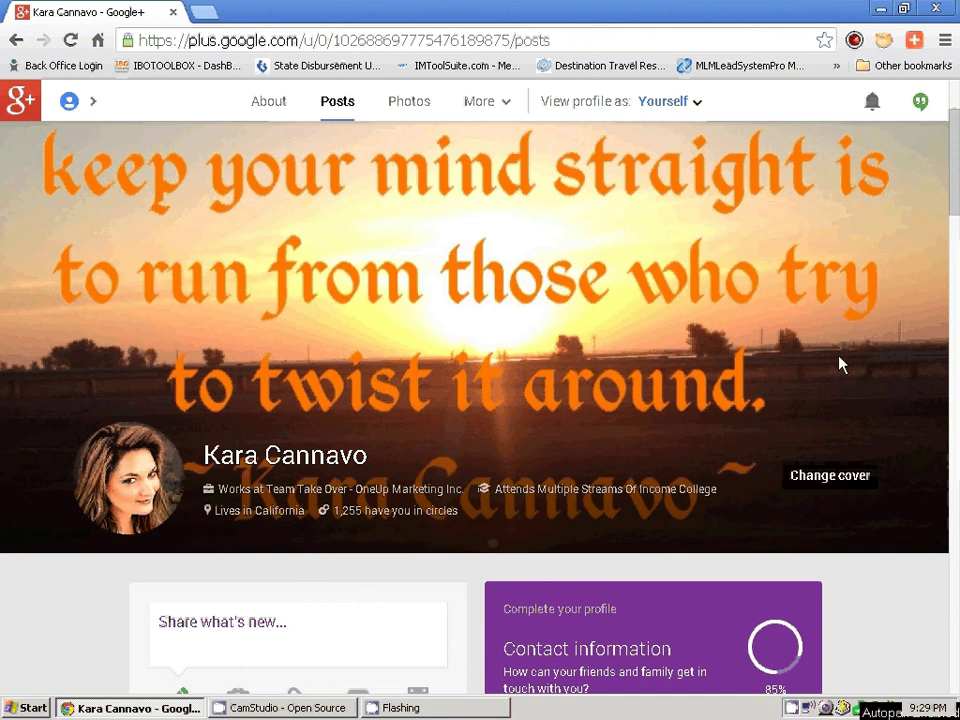
pyautogui.scroll(-1, 838, 368)
pyautogui.scroll(-1, 840, 400)
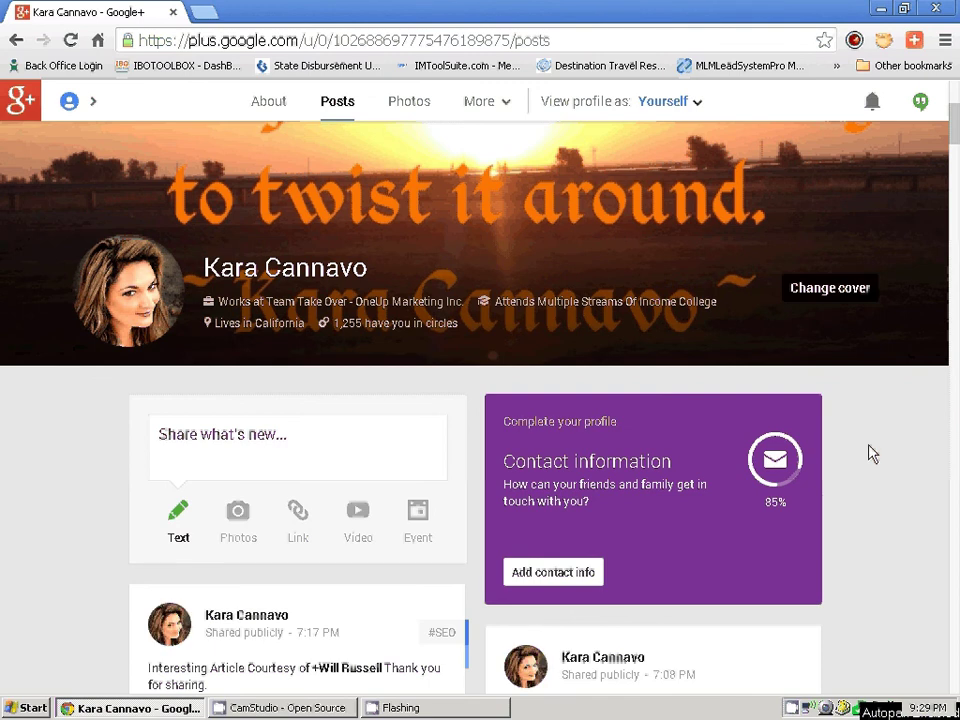
pyautogui.scroll(-3, 940, 482)
pyautogui.scroll(-2, 940, 482)
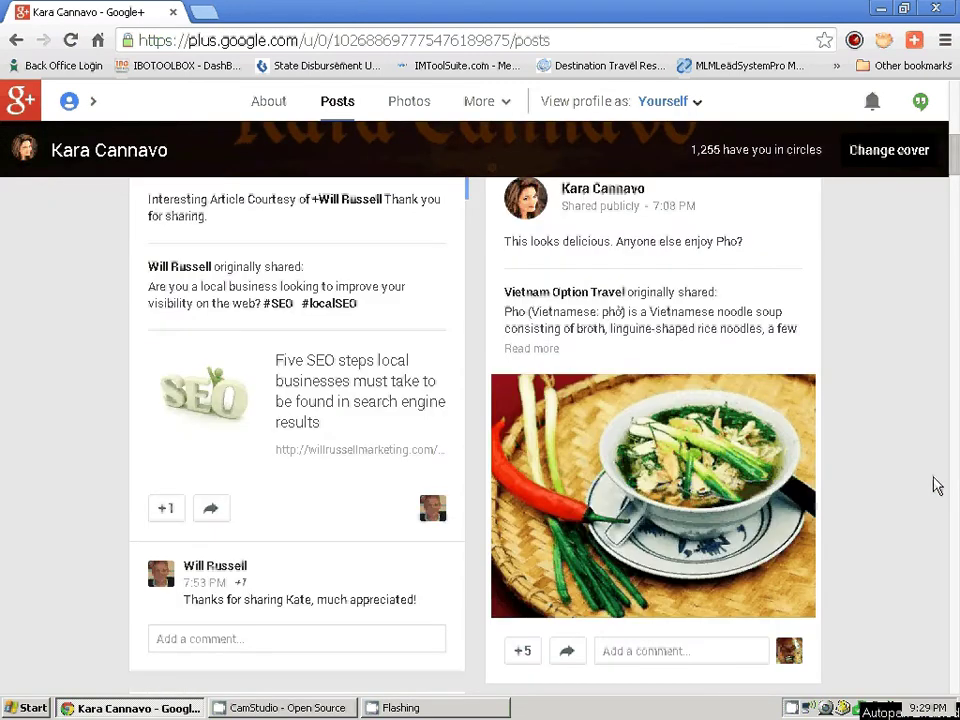
pyautogui.scroll(-1, 937, 485)
pyautogui.scroll(-4, 937, 485)
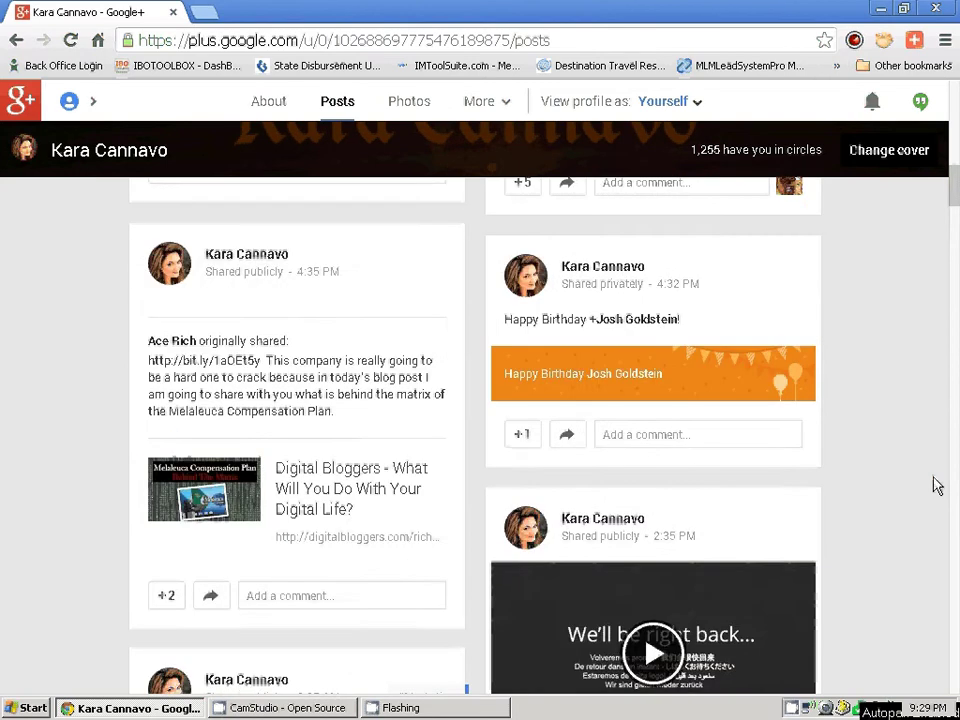
pyautogui.scroll(-6, 937, 485)
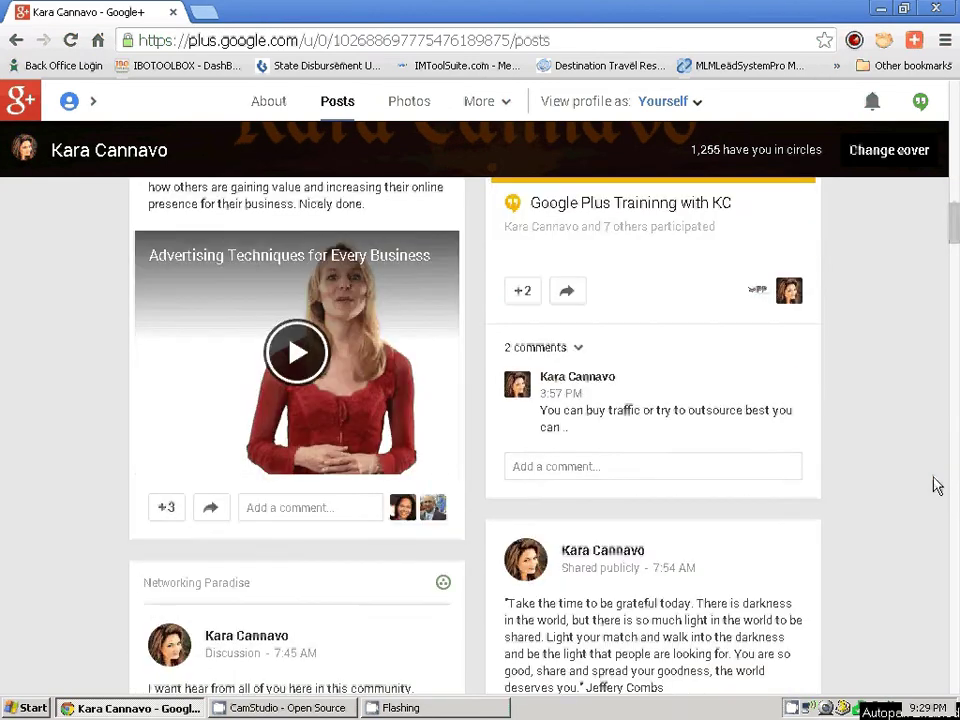
pyautogui.scroll(-3, 937, 485)
pyautogui.scroll(9, 937, 485)
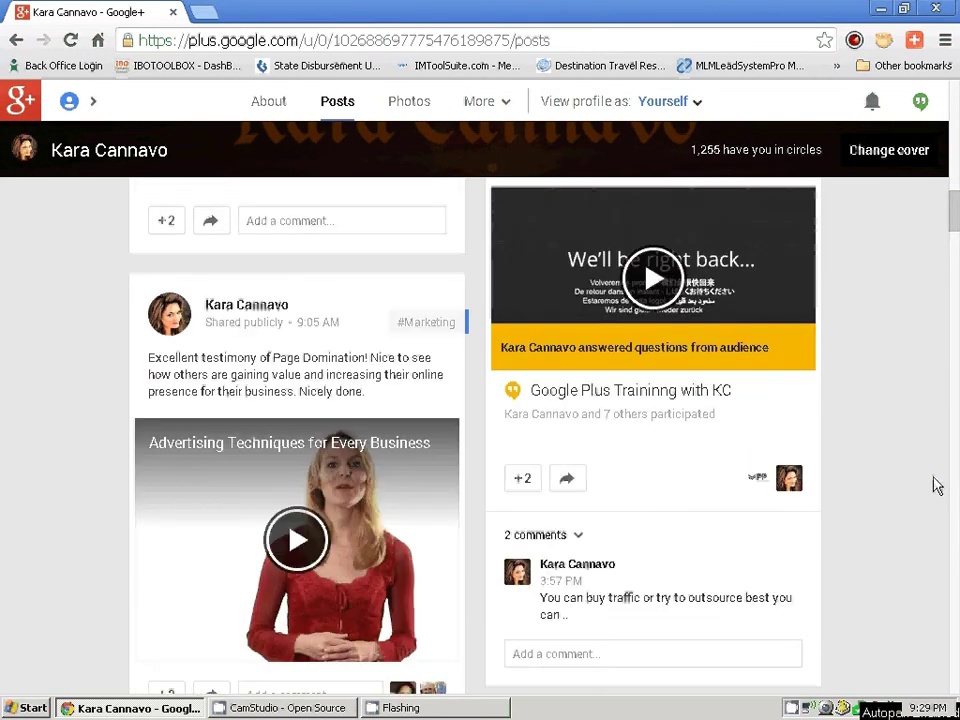
pyautogui.scroll(10, 937, 485)
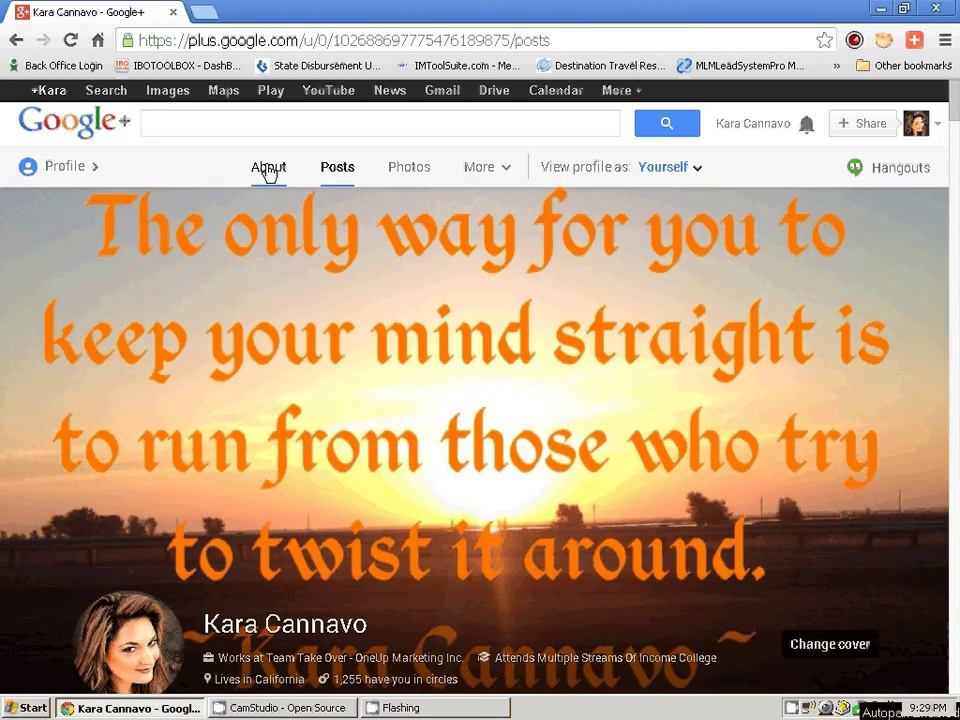
# Step: Switch to the About page and open the Work card for editing
pyautogui.click(268, 172)
pyautogui.scroll(-2, 8, 372)
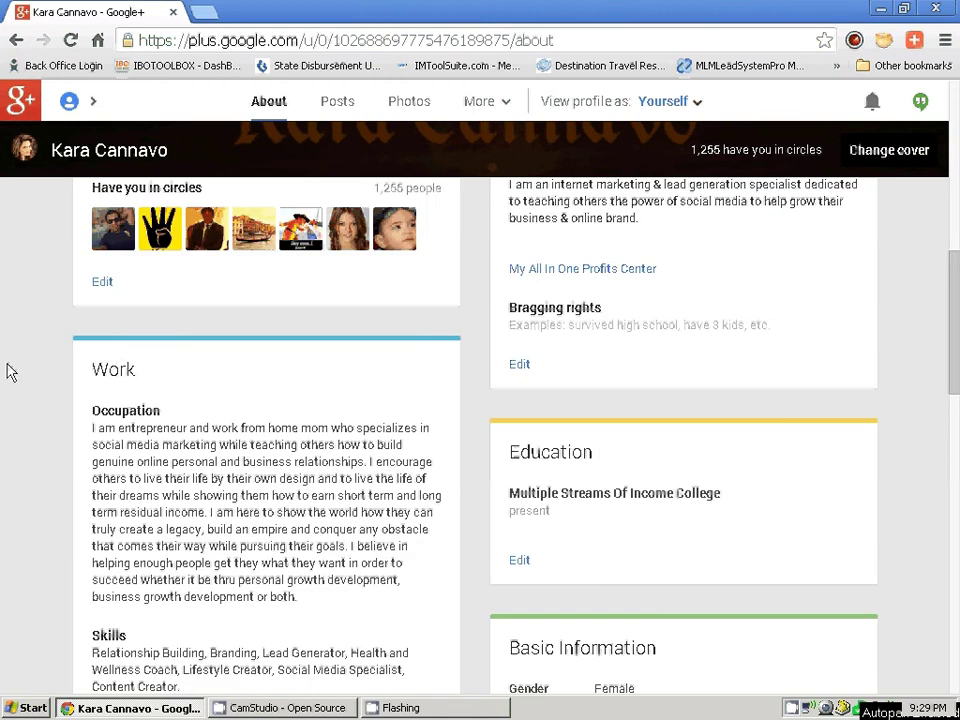
pyautogui.scroll(-1, 66, 394)
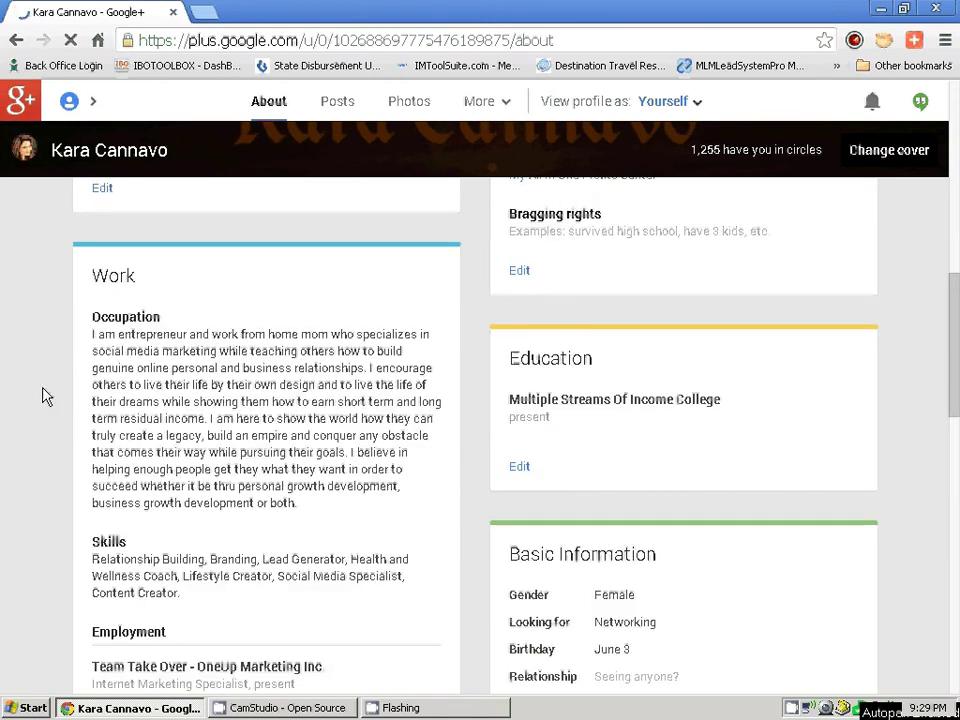
pyautogui.scroll(-3, 41, 399)
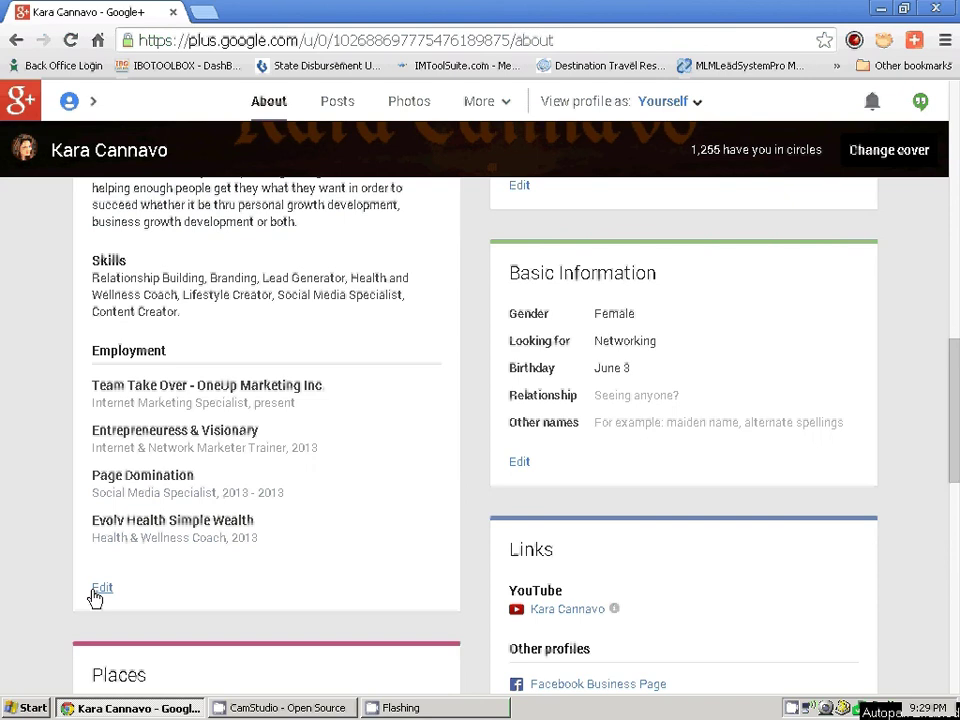
pyautogui.click(100, 589)
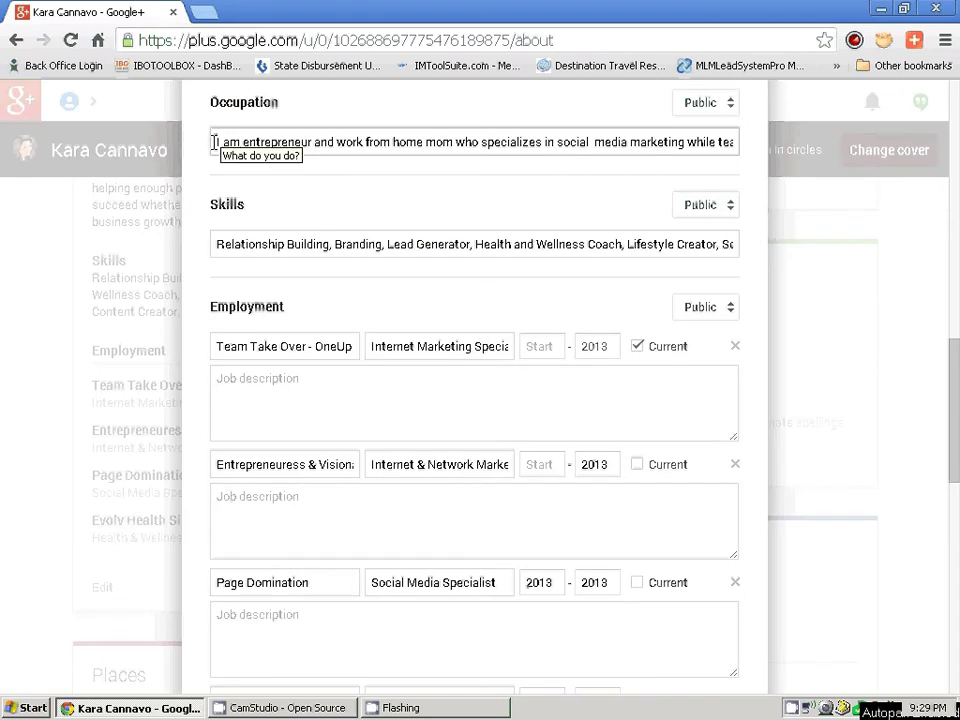
pyautogui.moveTo(213, 142); pyautogui.dragTo(8, 90)
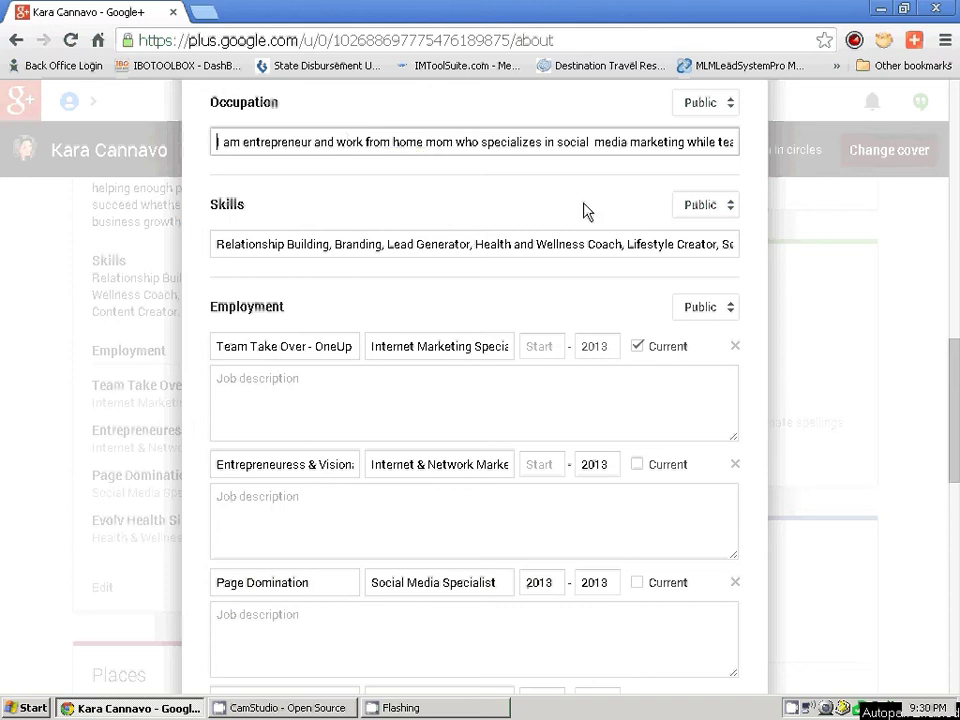
pyautogui.click(730, 104)
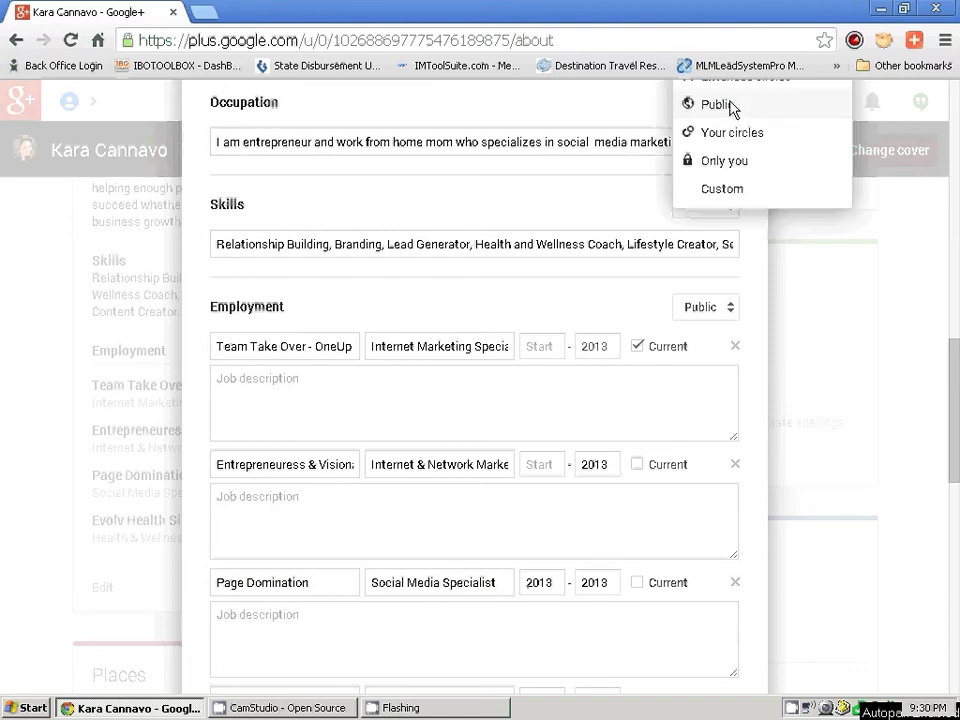
pyautogui.click(651, 118)
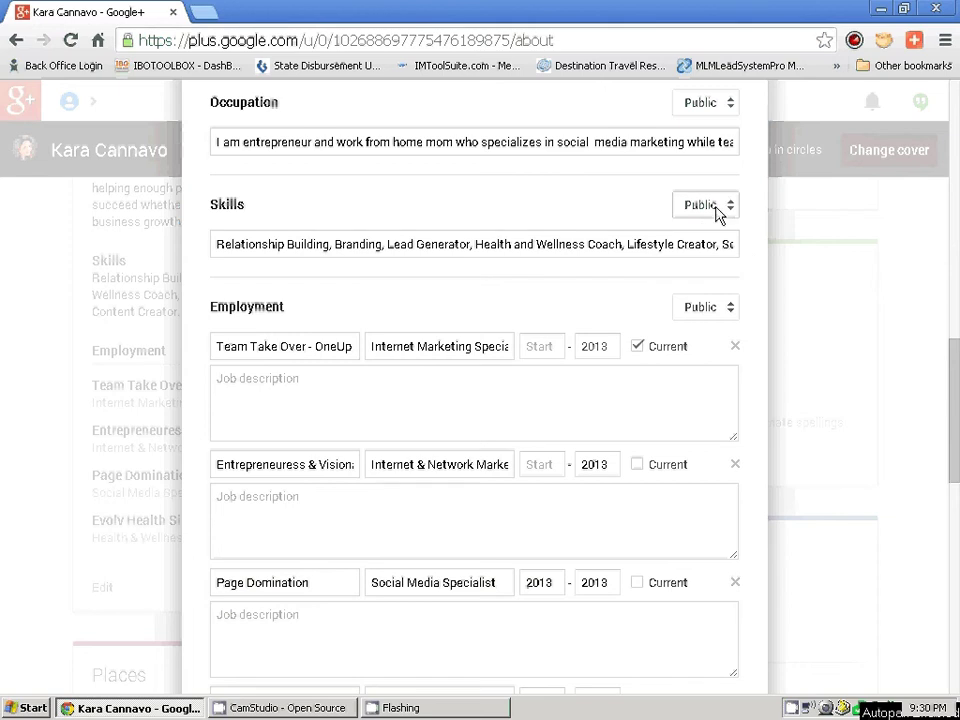
pyautogui.scroll(-1, 452, 280)
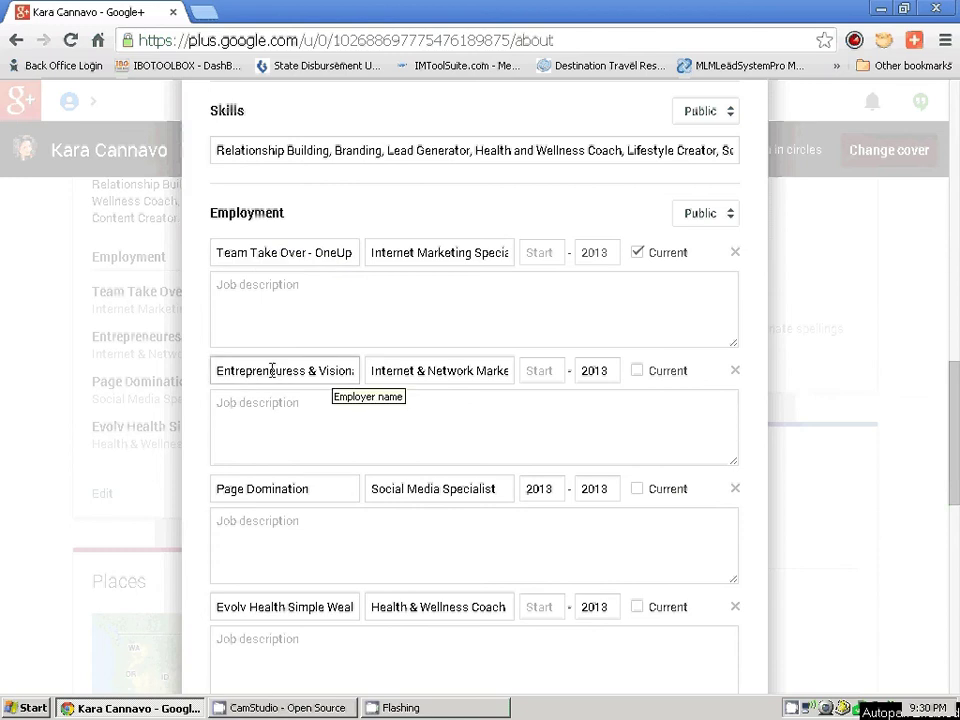
pyautogui.moveTo(219, 371); pyautogui.dragTo(412, 370)
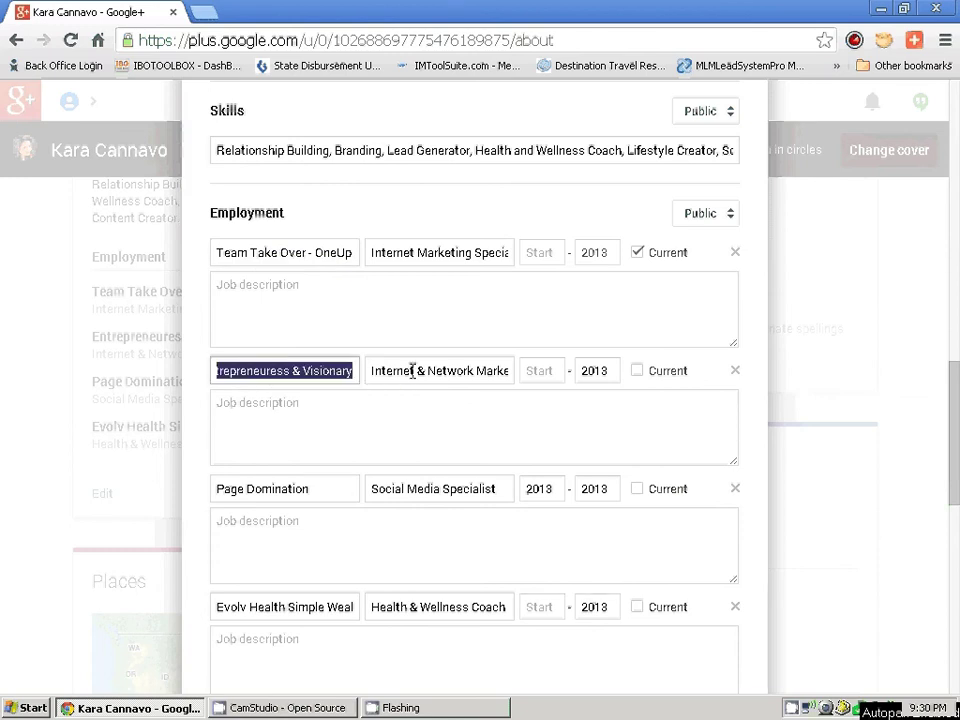
pyautogui.click(219, 371)
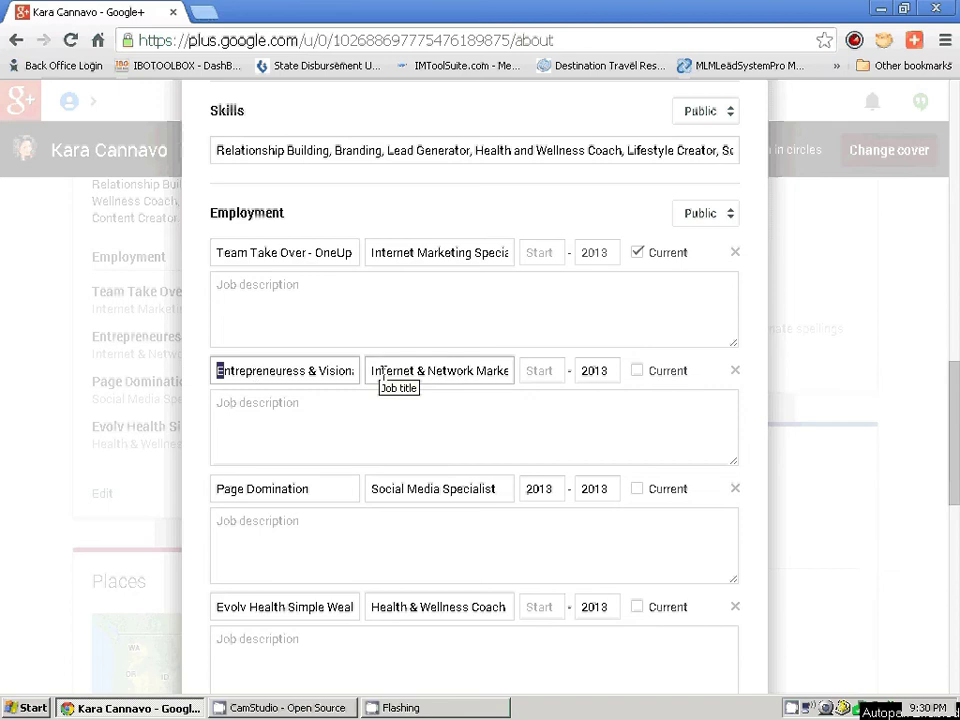
pyautogui.moveTo(372, 373); pyautogui.dragTo(527, 368)
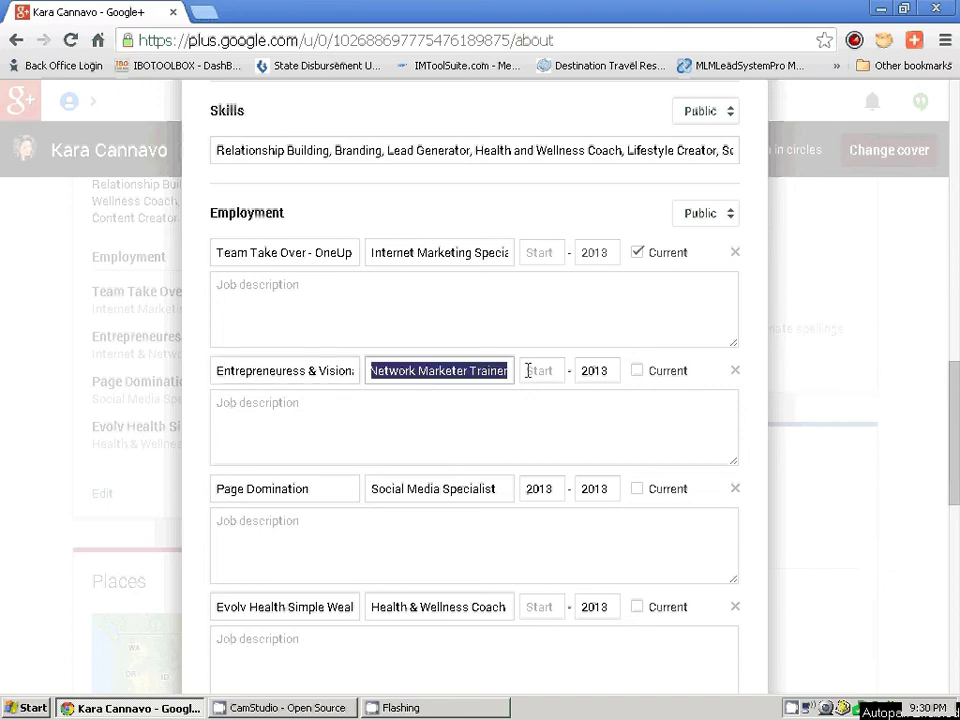
pyautogui.click(369, 370)
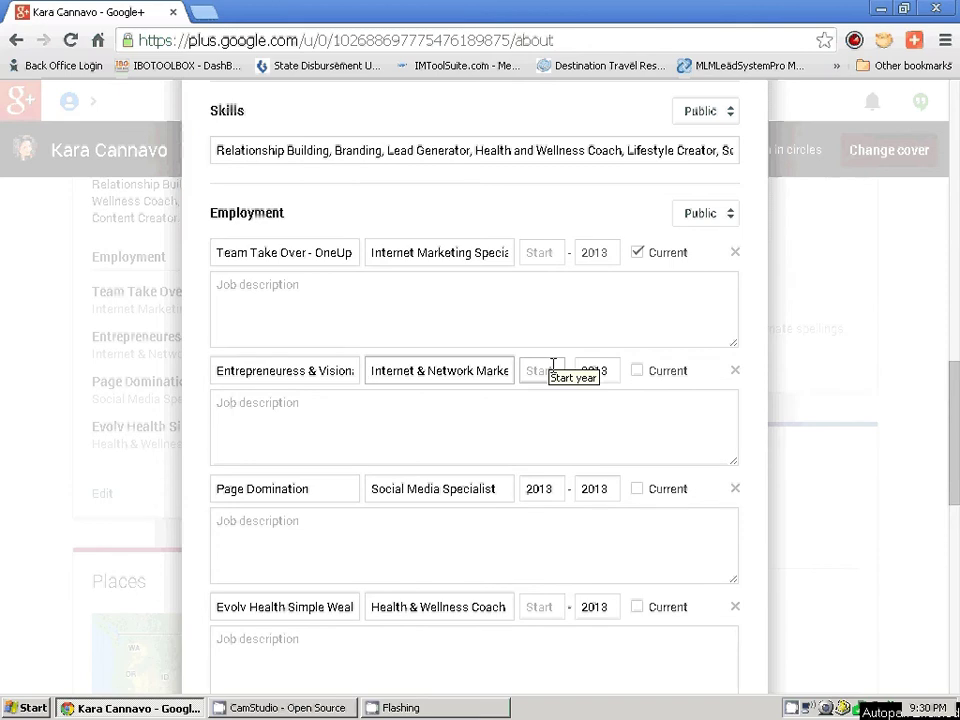
pyautogui.scroll(-1, 542, 369)
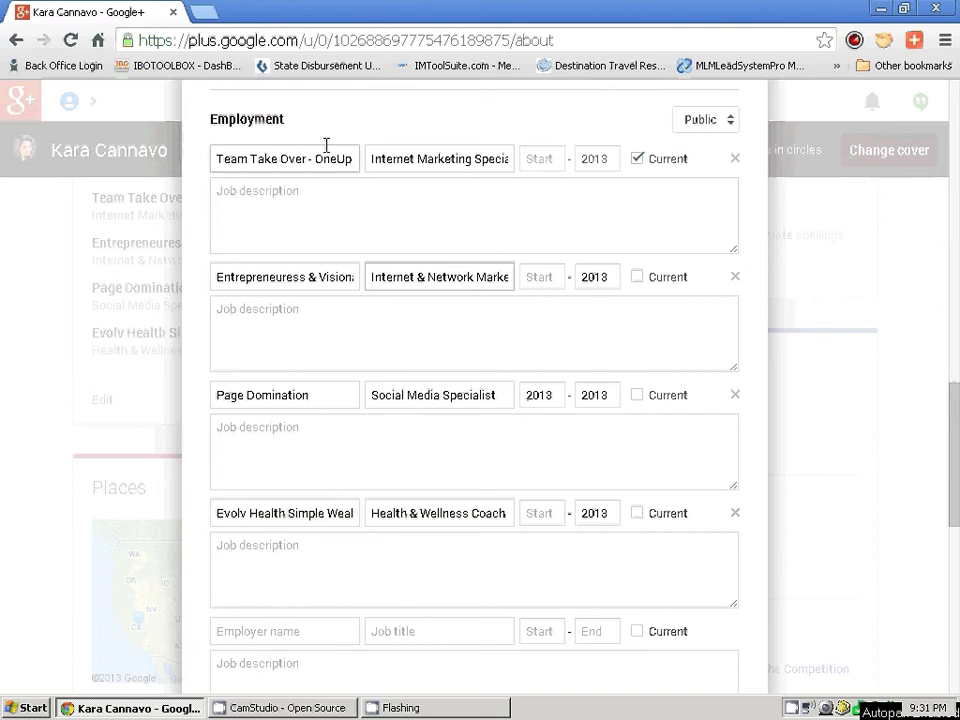
pyautogui.scroll(-4, 722, 429)
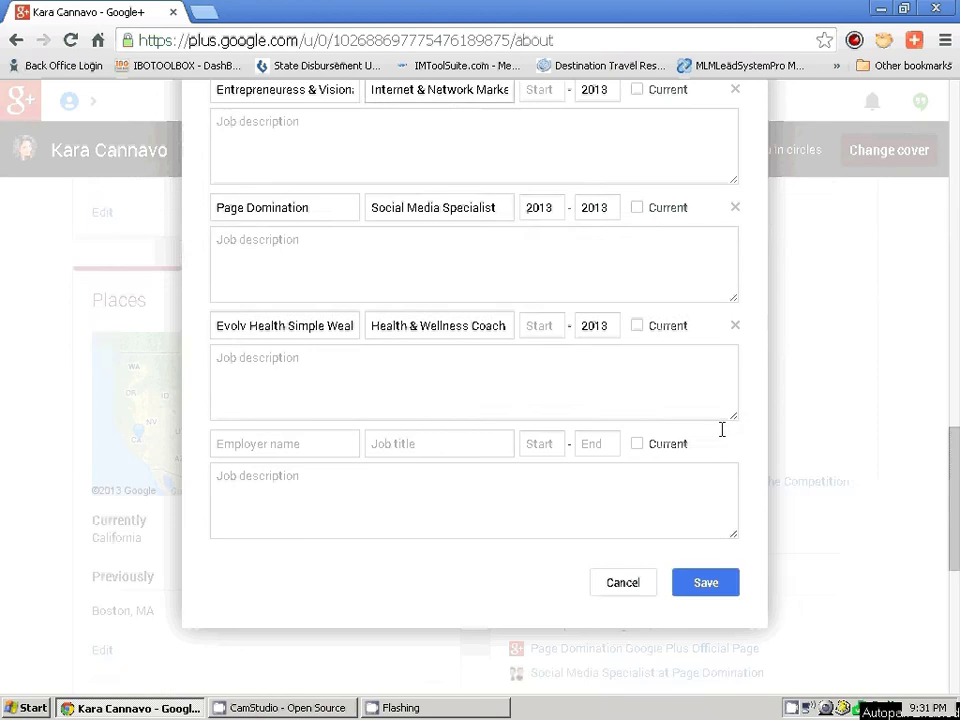
# Step: Save the Work edits and scroll down to the Contact Information card
pyautogui.click(725, 401)
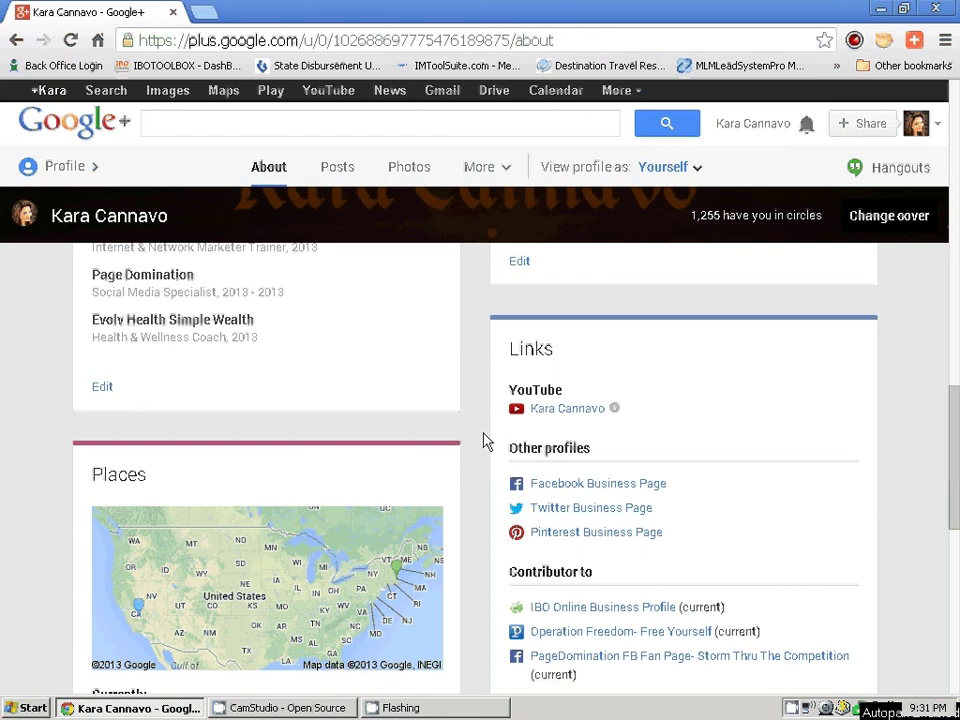
pyautogui.scroll(3, 483, 441)
pyautogui.scroll(-6, 483, 441)
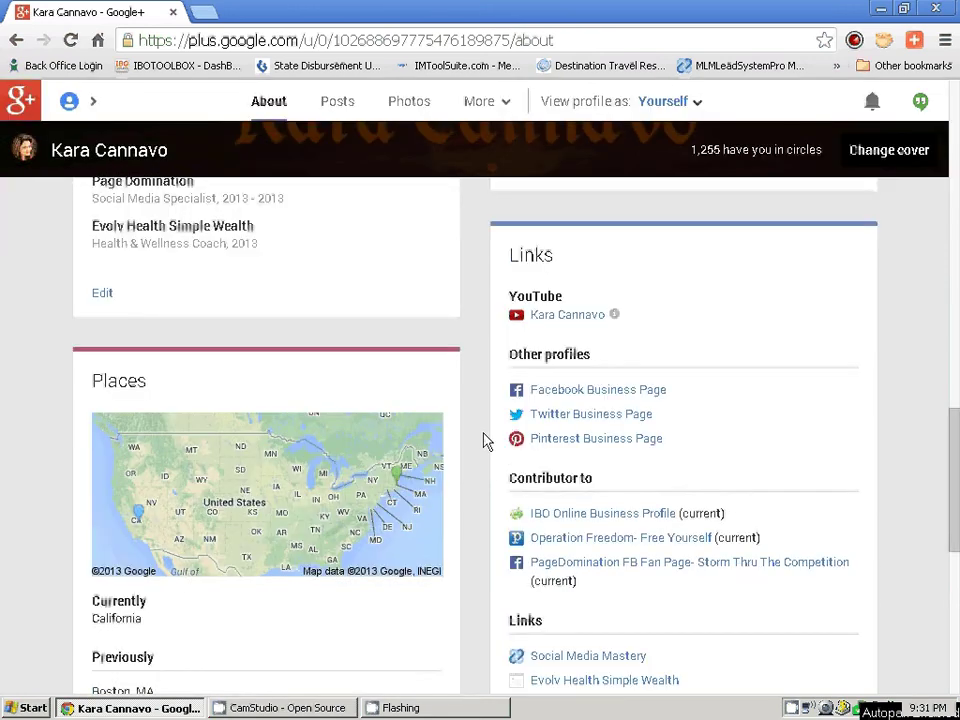
pyautogui.scroll(-2, 483, 441)
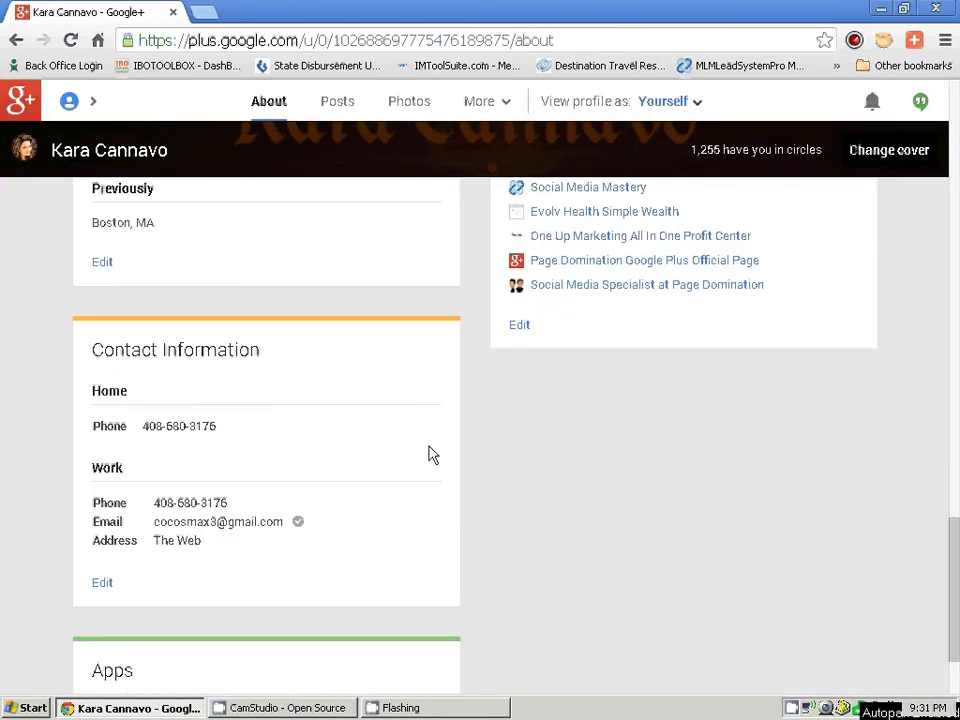
# Step: Set the Home contact details visibility to Your circles and save Contact Information
pyautogui.click(104, 586)
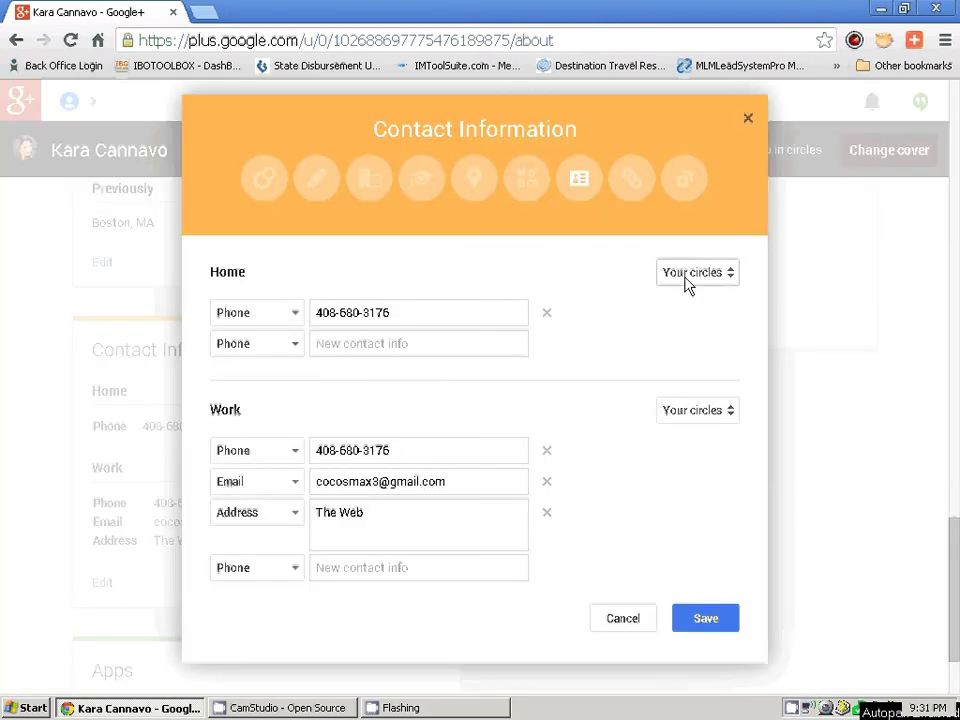
pyautogui.click(724, 274)
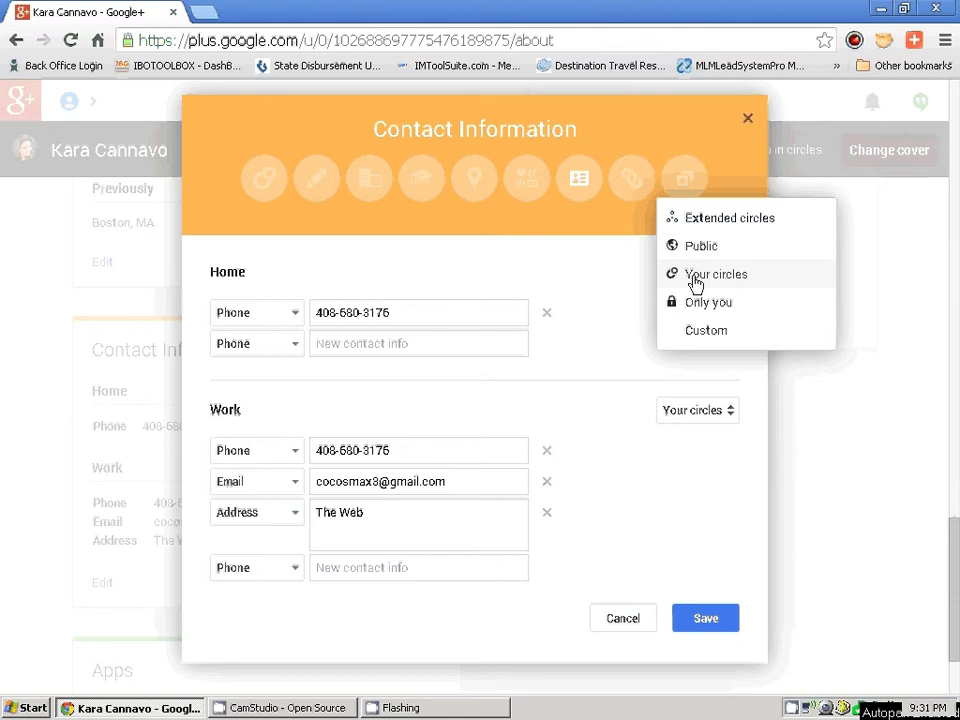
pyautogui.click(695, 280)
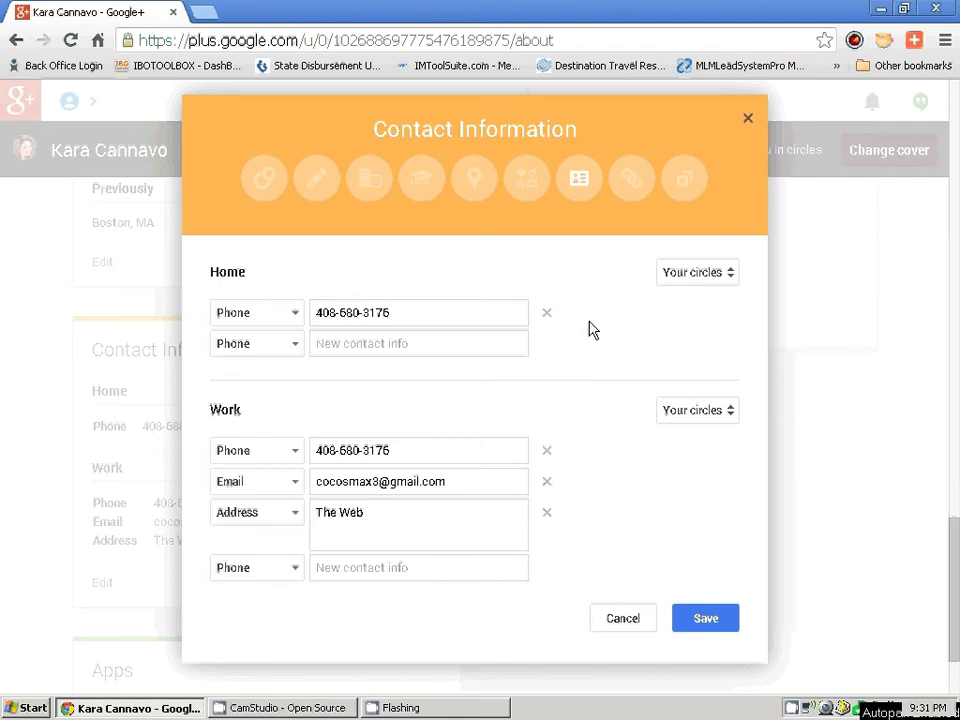
pyautogui.scroll(-1, 605, 412)
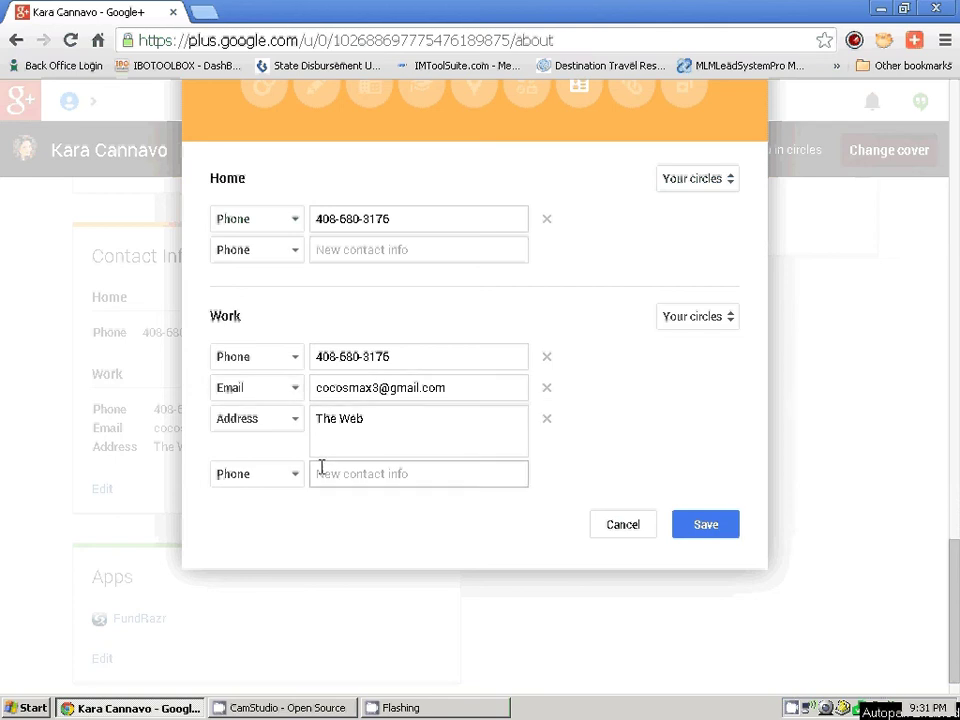
pyautogui.click(375, 419)
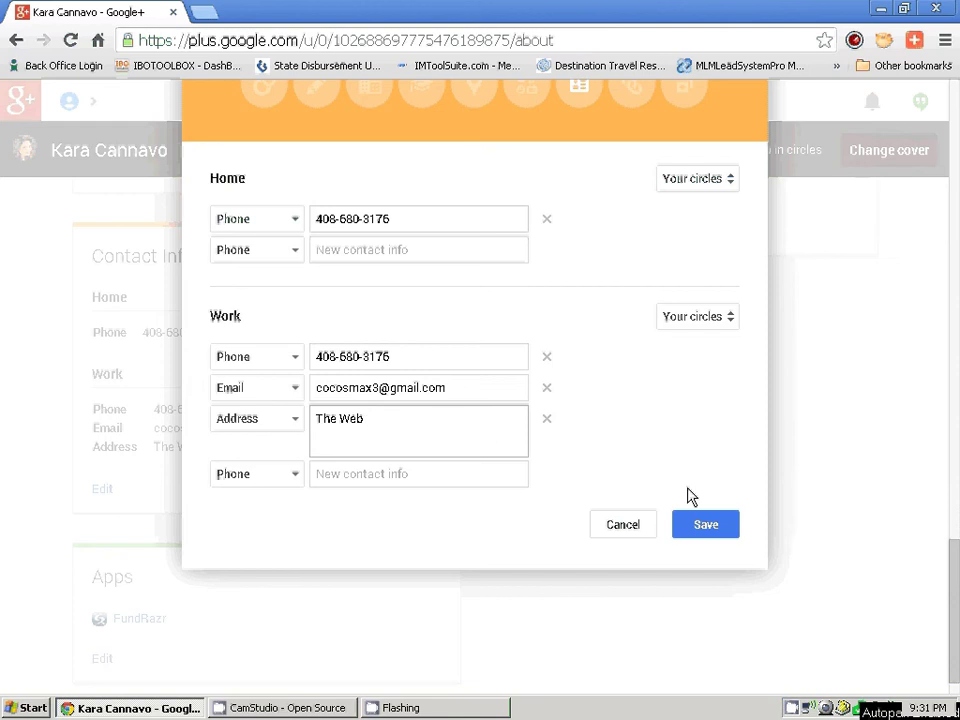
pyautogui.click(705, 525)
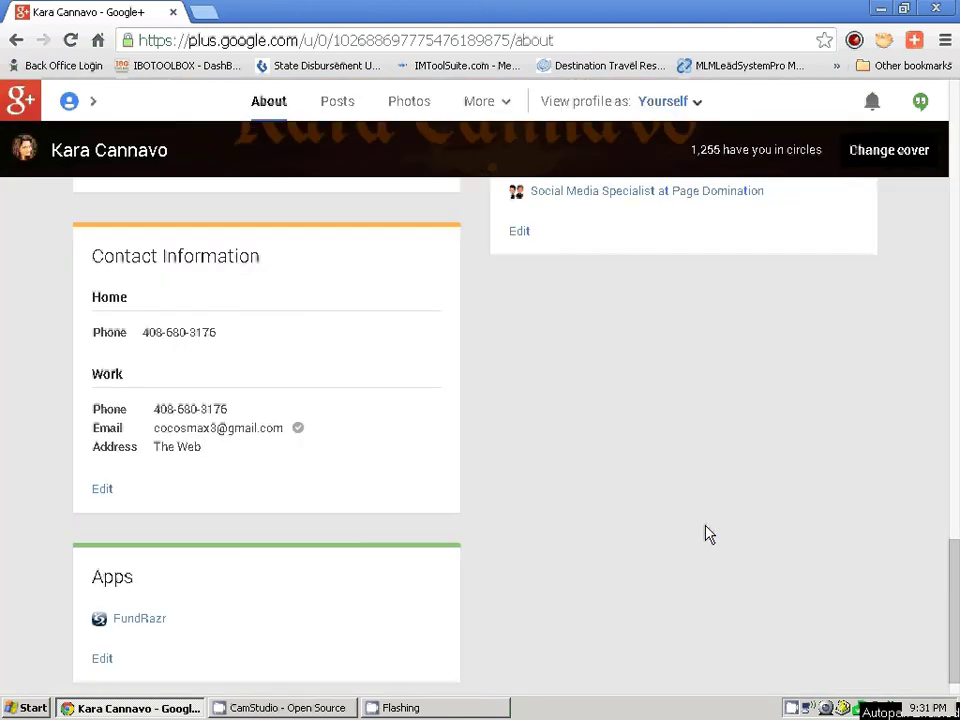
# Step: Scroll back to the top of the About page and open the Story card for editing
pyautogui.scroll(5, 621, 431)
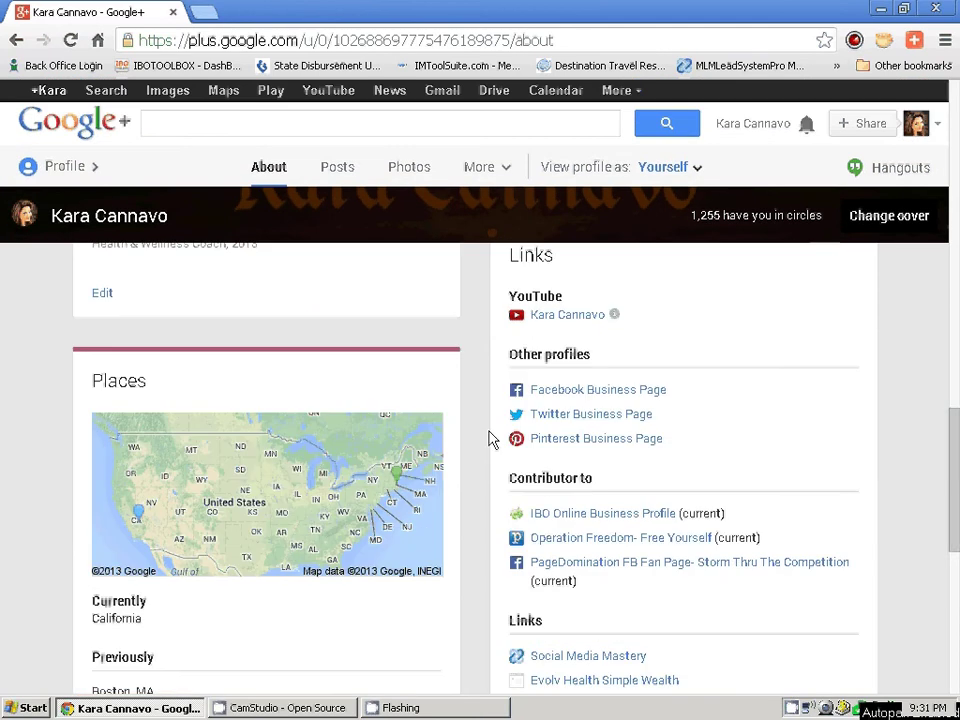
pyautogui.scroll(10, 490, 440)
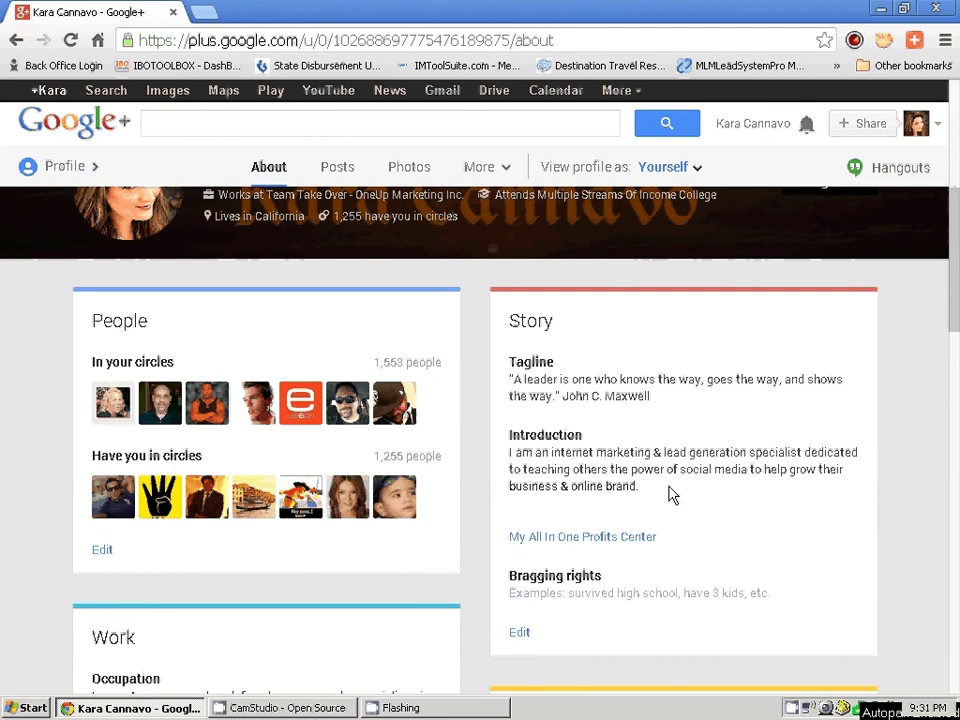
pyautogui.scroll(1, 688, 437)
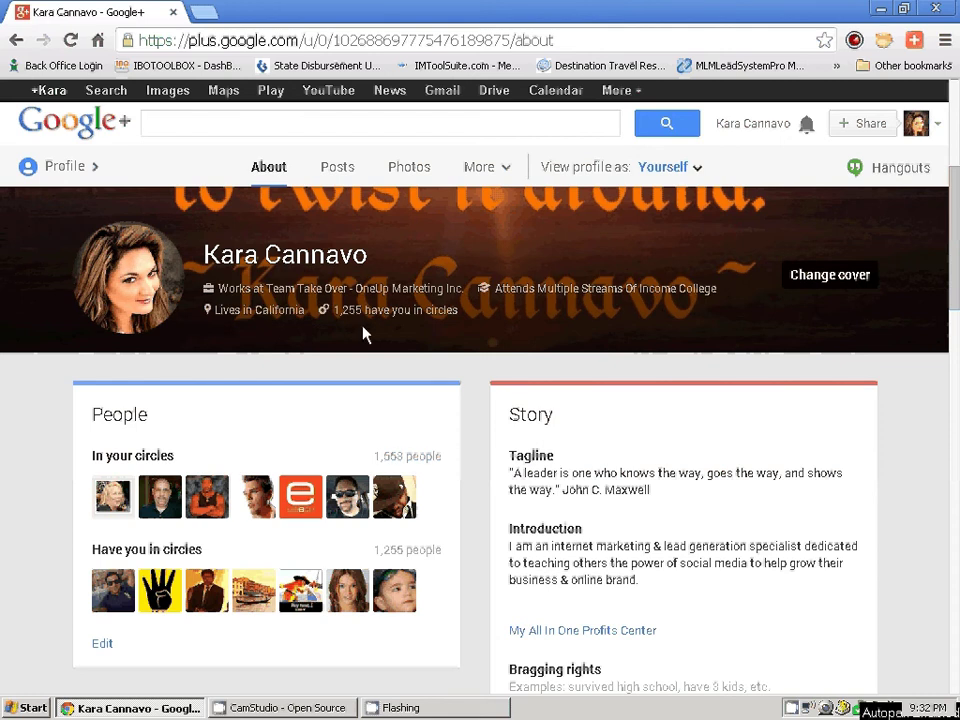
pyautogui.scroll(-2, 614, 437)
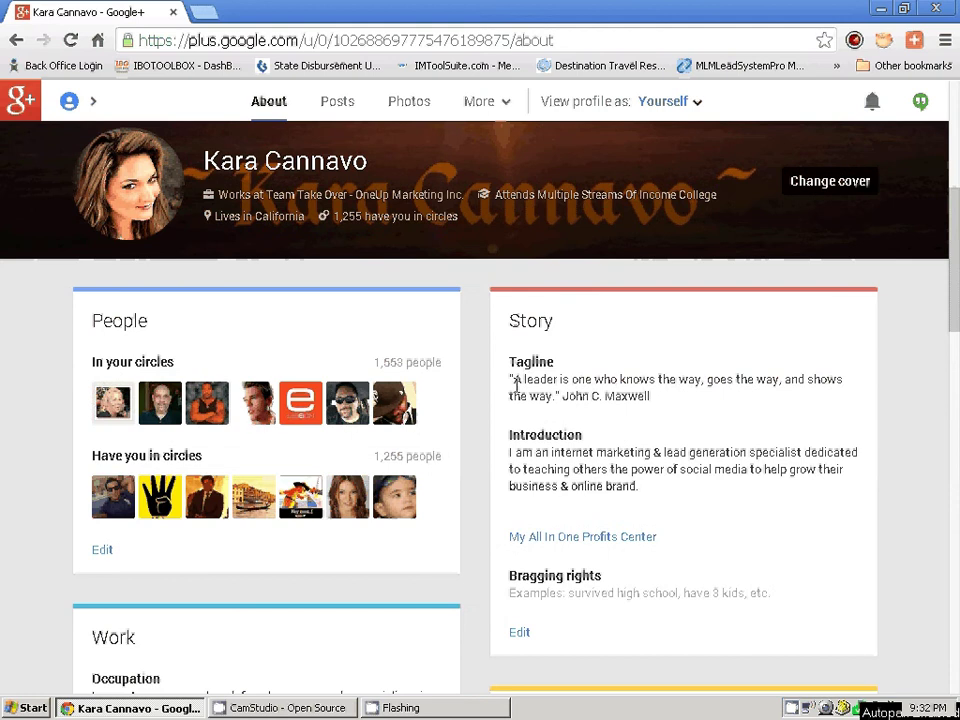
pyautogui.moveTo(510, 379)
pyautogui.mouseDown()
pyautogui.moveTo(690, 386)
pyautogui.moveTo(690, 405)
pyautogui.moveTo(510, 386)
pyautogui.mouseUp()
pyautogui.click(518, 634)
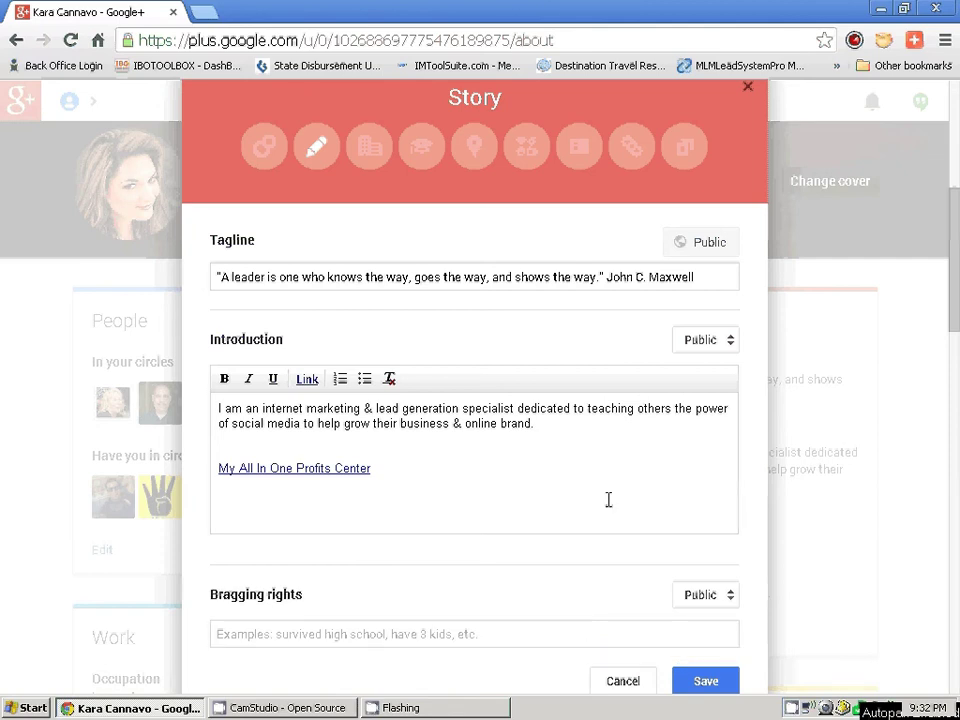
pyautogui.click(594, 474)
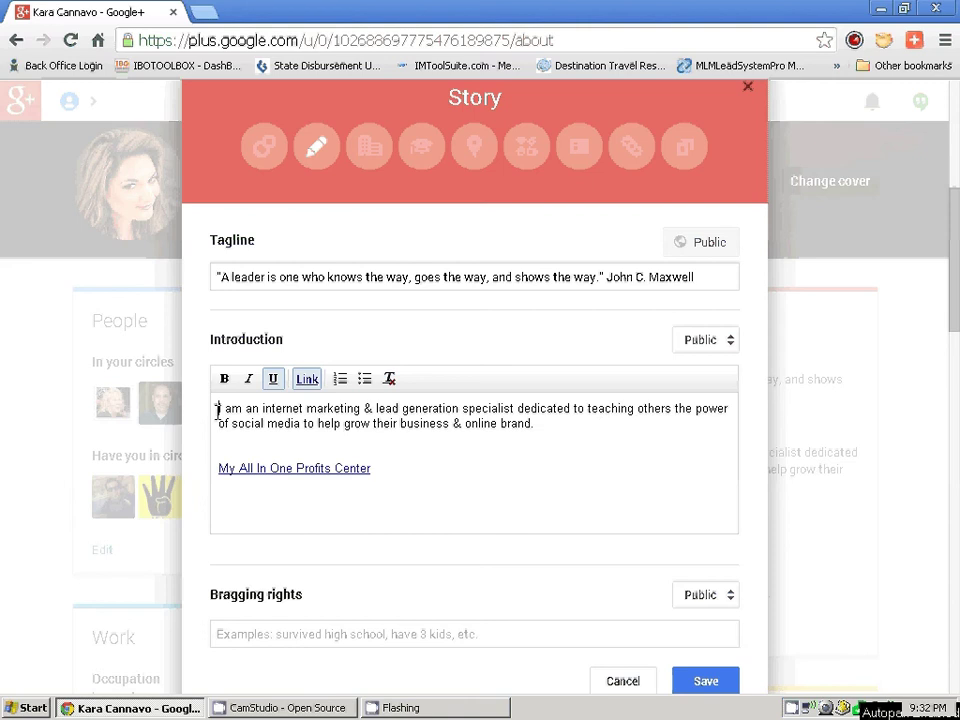
pyautogui.moveTo(219, 409); pyautogui.dragTo(664, 425)
pyautogui.click(664, 425)
# Step: Open the Edit Link dialog for the introduction, then cancel without adding a link
pyautogui.click(307, 379)
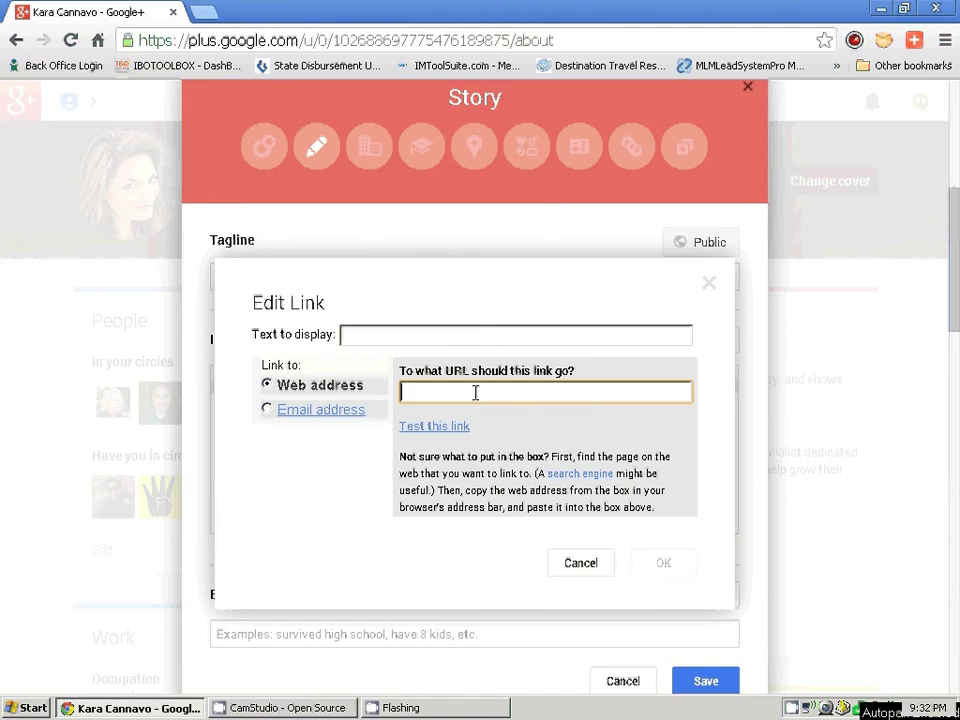
pyautogui.click(406, 337)
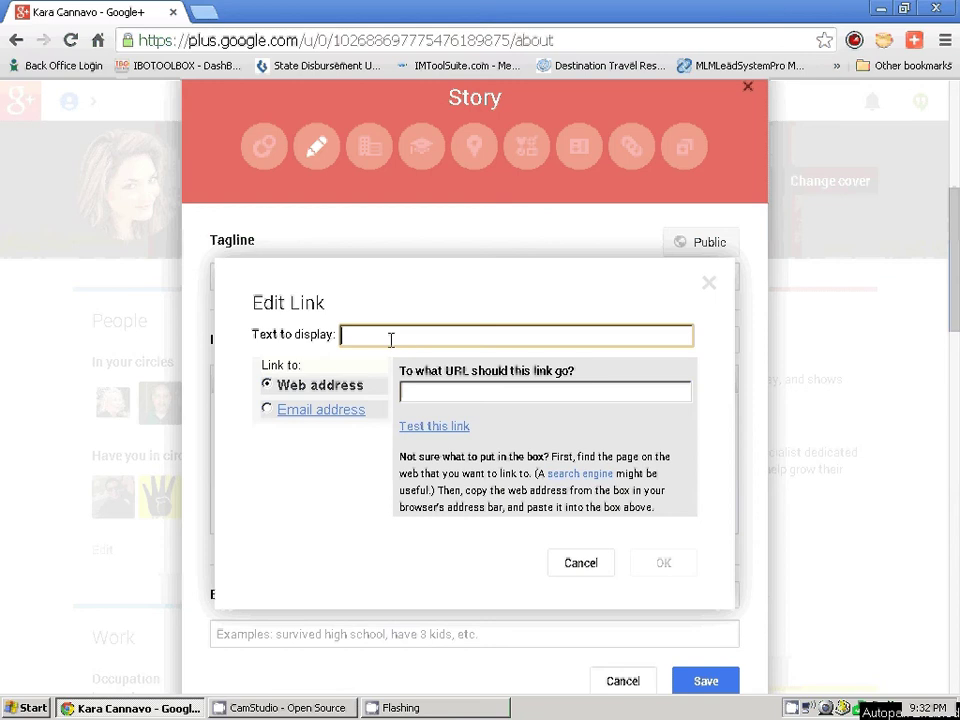
pyautogui.click(431, 395)
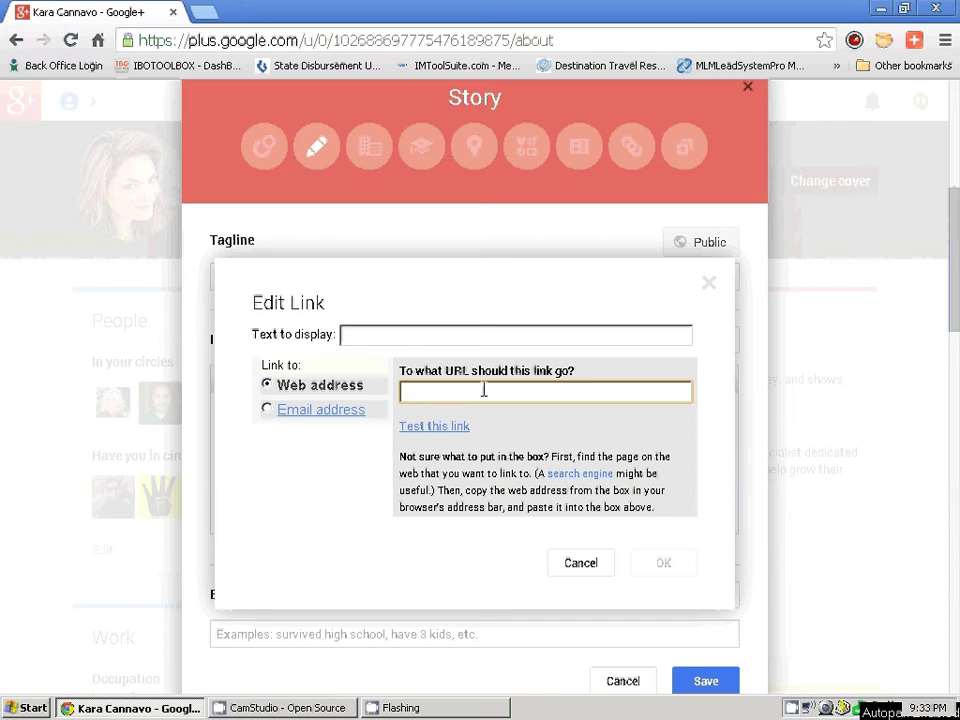
pyautogui.click(419, 335)
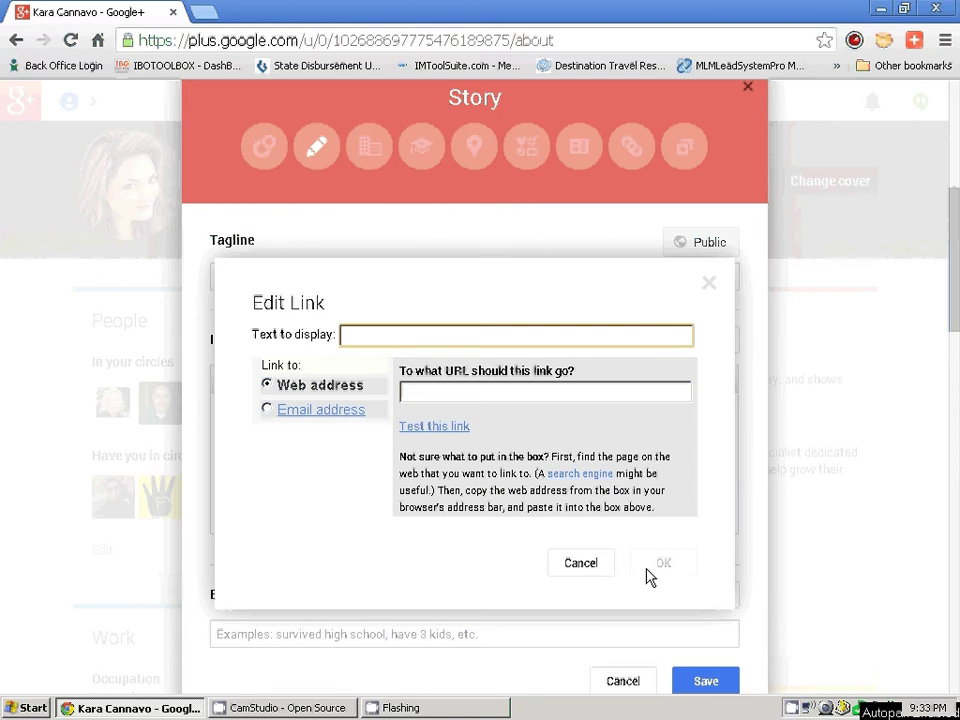
pyautogui.click(586, 560)
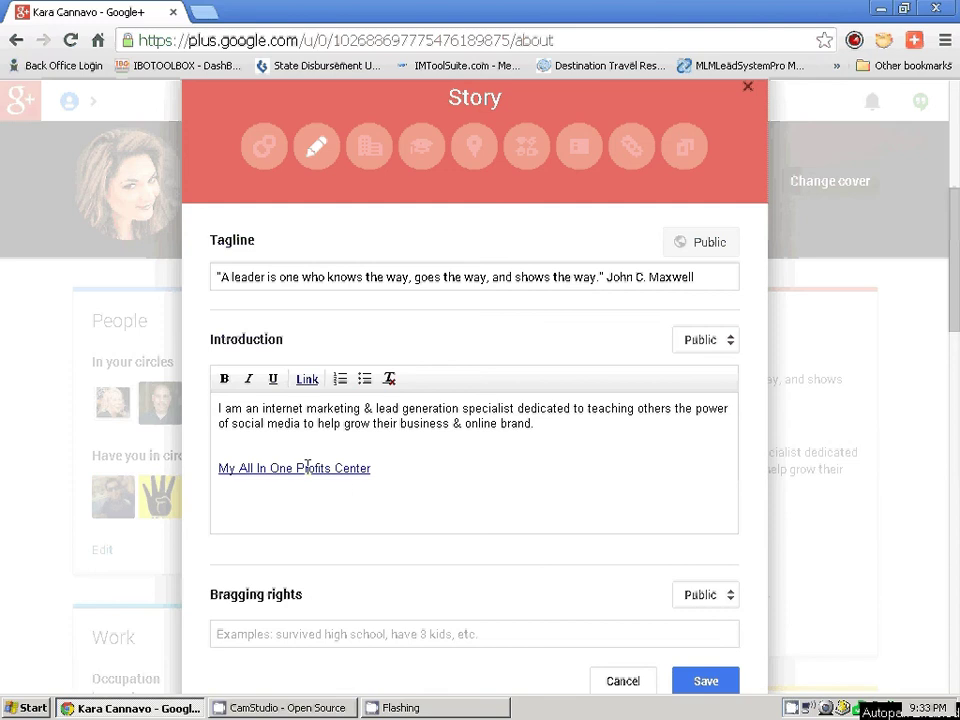
# Step: Select the link text, click into Bragging rights, then cancel the Story editor unsaved
pyautogui.moveTo(219, 470); pyautogui.dragTo(431, 479)
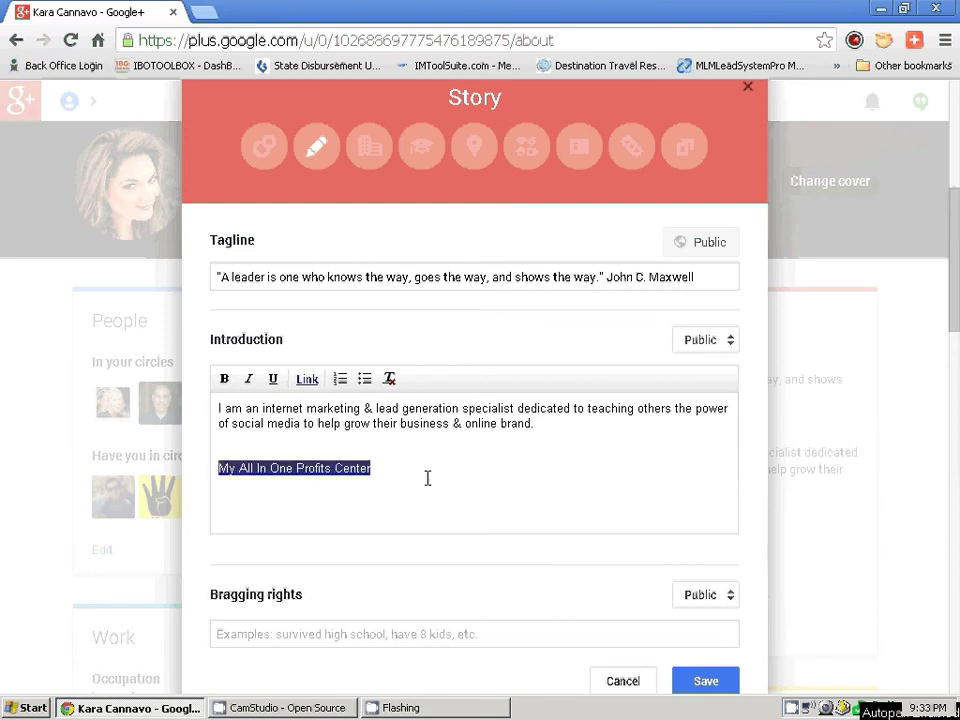
pyautogui.tripleClick(426, 453)
pyautogui.click(508, 484)
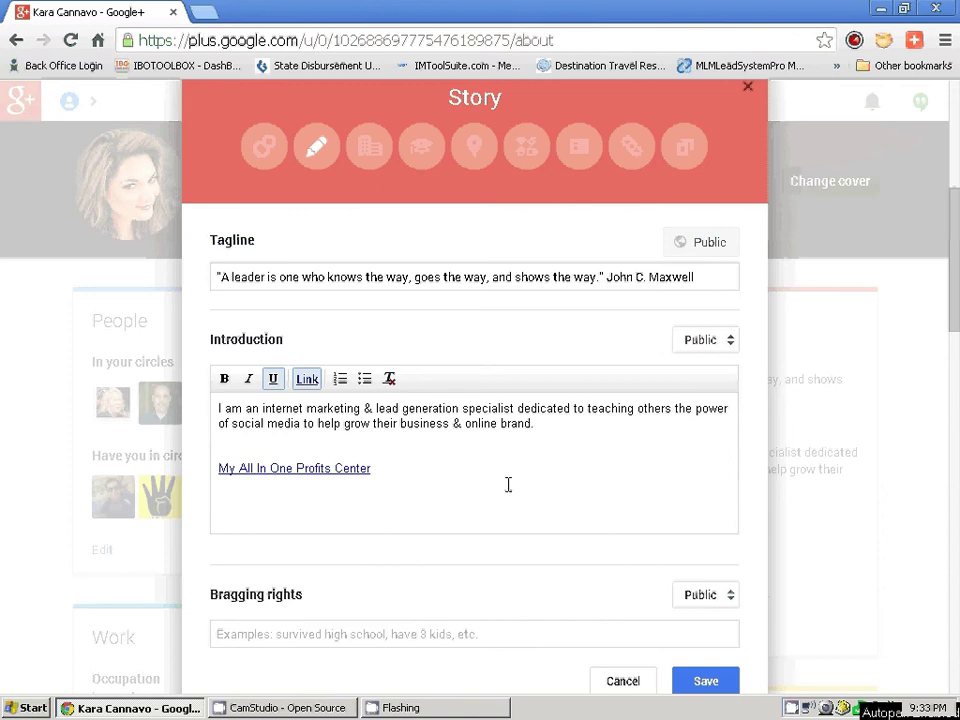
pyautogui.scroll(-1, 582, 537)
pyautogui.click(518, 544)
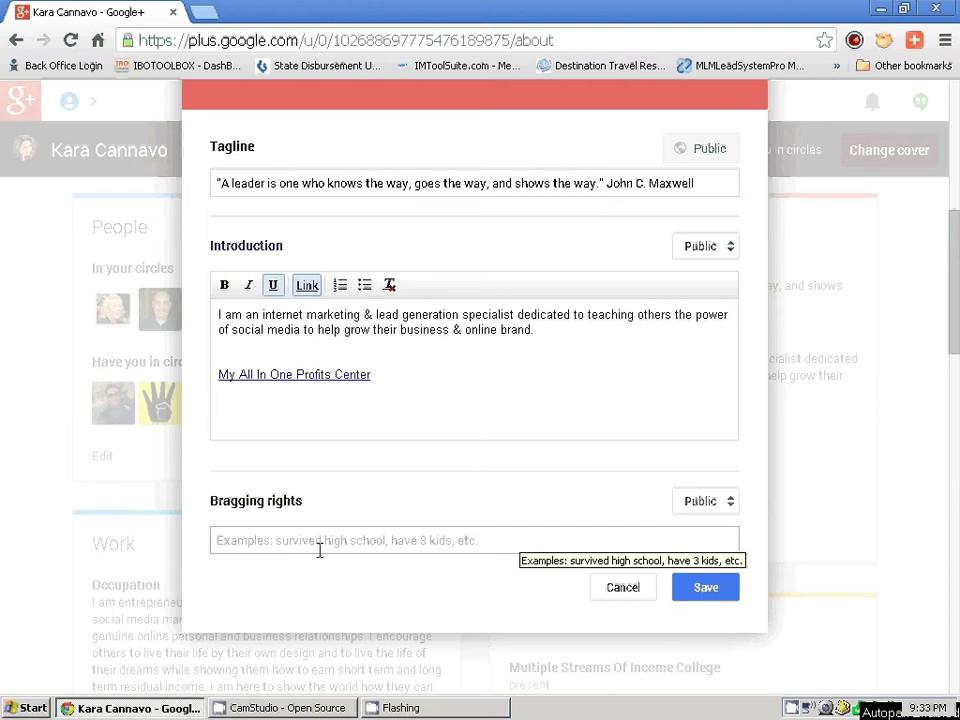
pyautogui.scroll(-2, 184, 549)
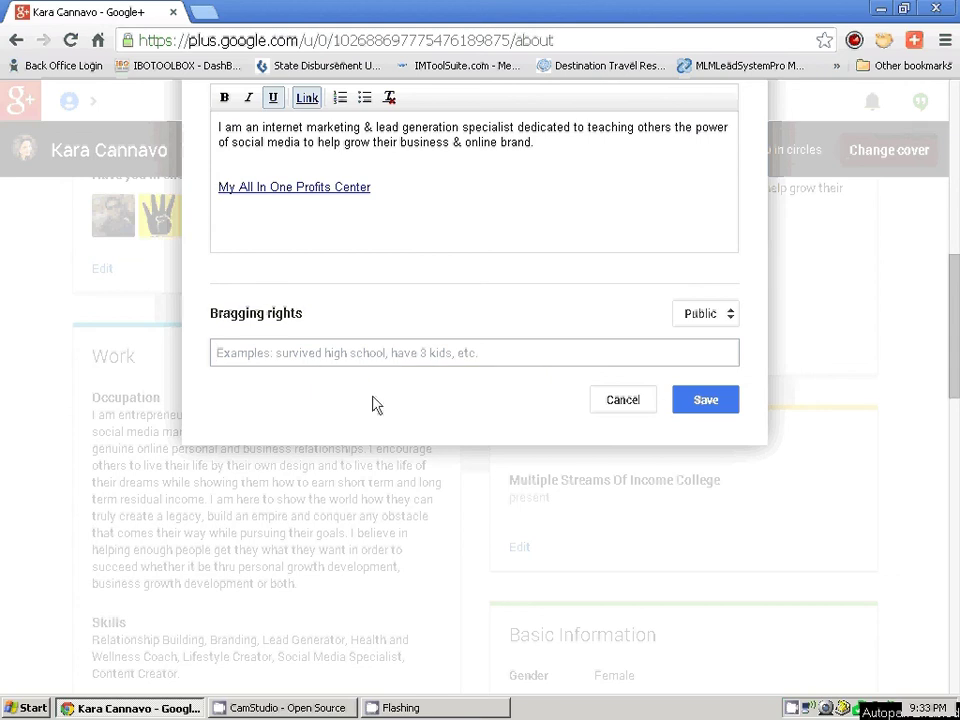
pyautogui.click(625, 399)
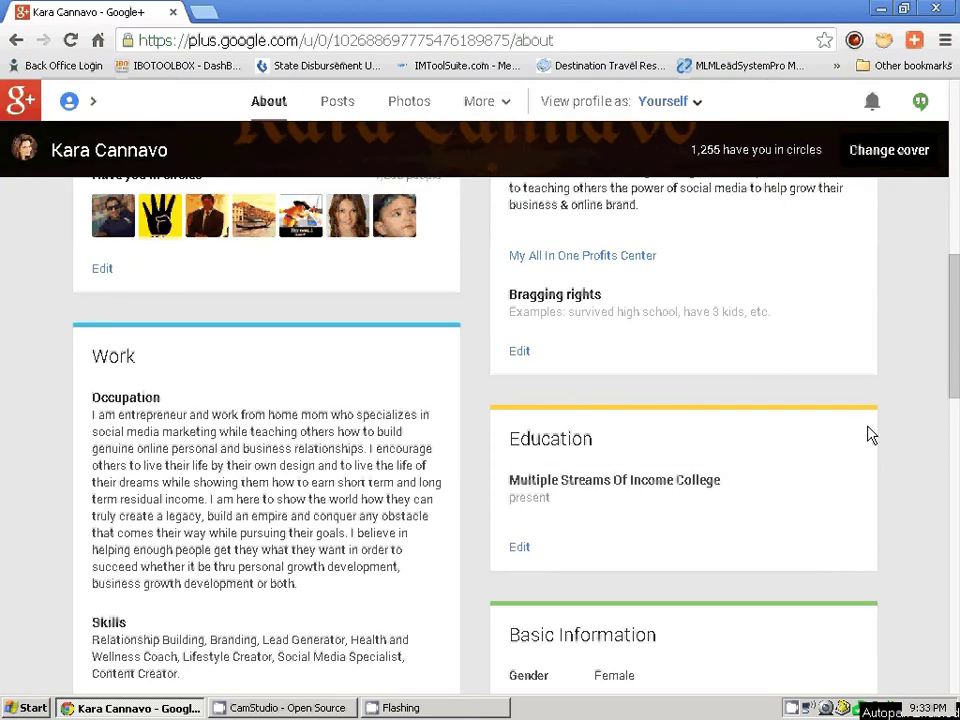
# Step: Save the Education details unchanged, keeping Multiple Streams Of Income College as the present school
pyautogui.scroll(3, 868, 435)
pyautogui.scroll(-3, 828, 428)
pyautogui.click(520, 549)
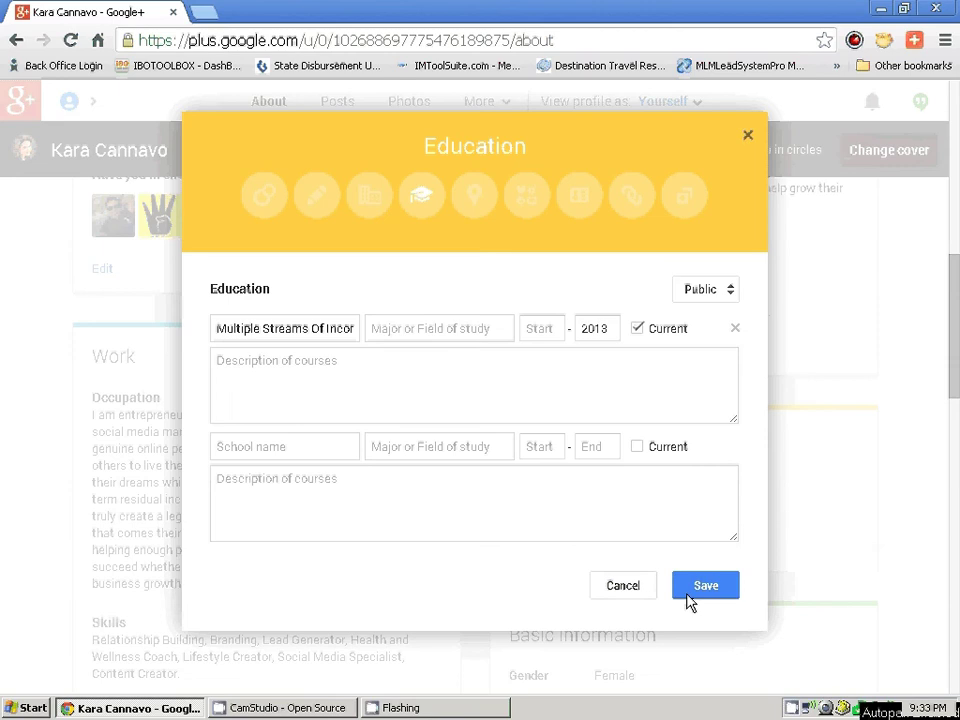
pyautogui.click(712, 587)
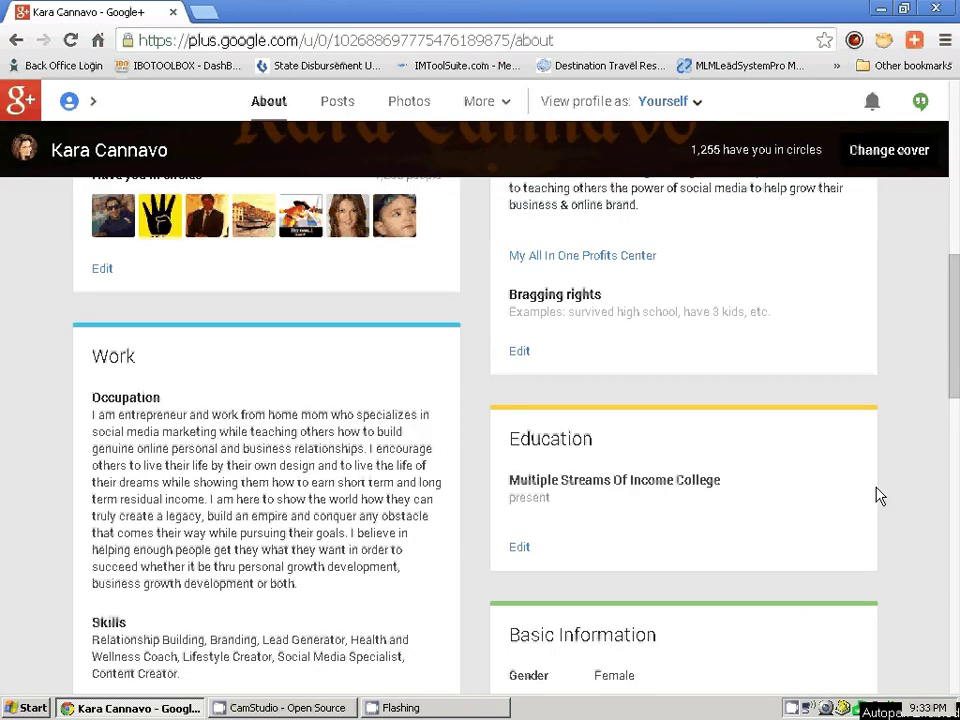
# Step: Scroll to the Basic Information card and review its Networking 'looking for' value
pyautogui.scroll(-2, 730, 490)
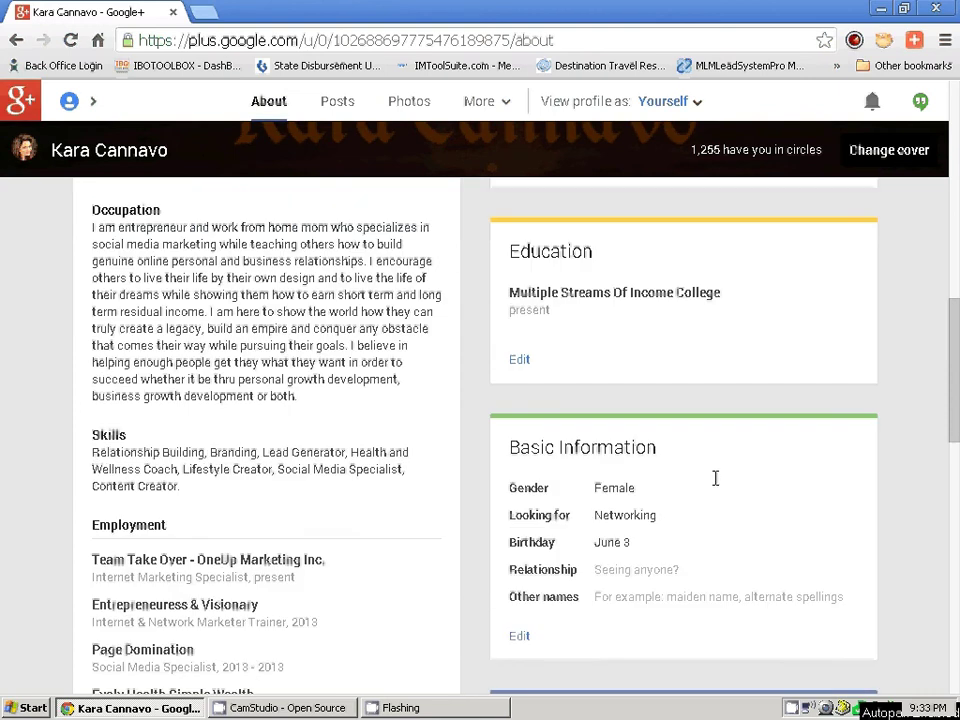
pyautogui.doubleClick(620, 515)
pyautogui.click(596, 532)
pyautogui.scroll(-1, 726, 487)
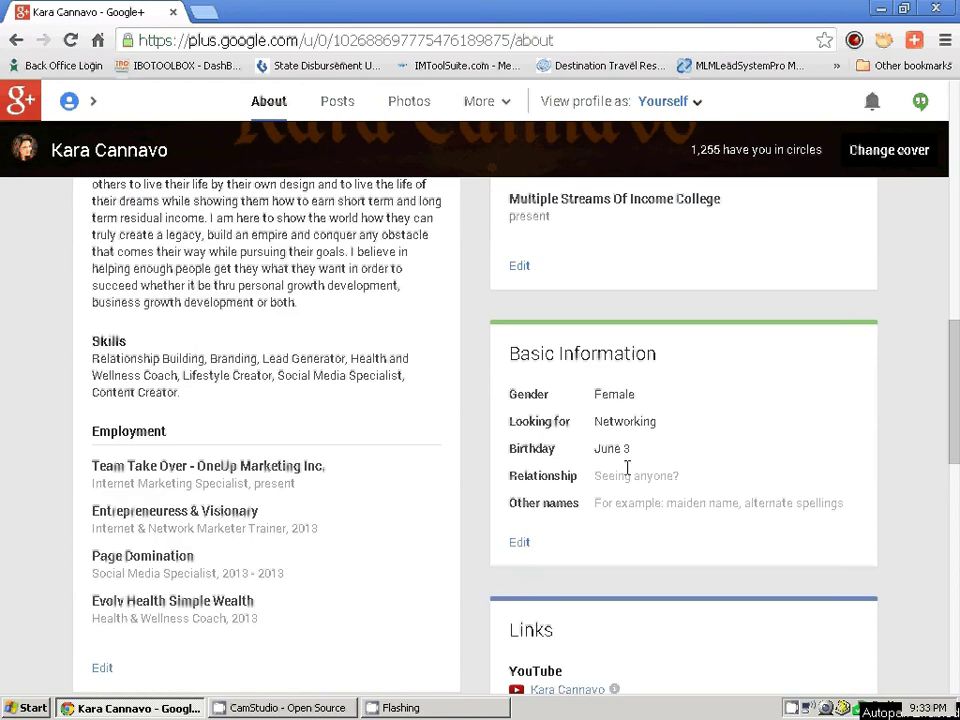
# Step: Edit Basic Information, set the Looking for visibility to Public, and save
pyautogui.click(519, 545)
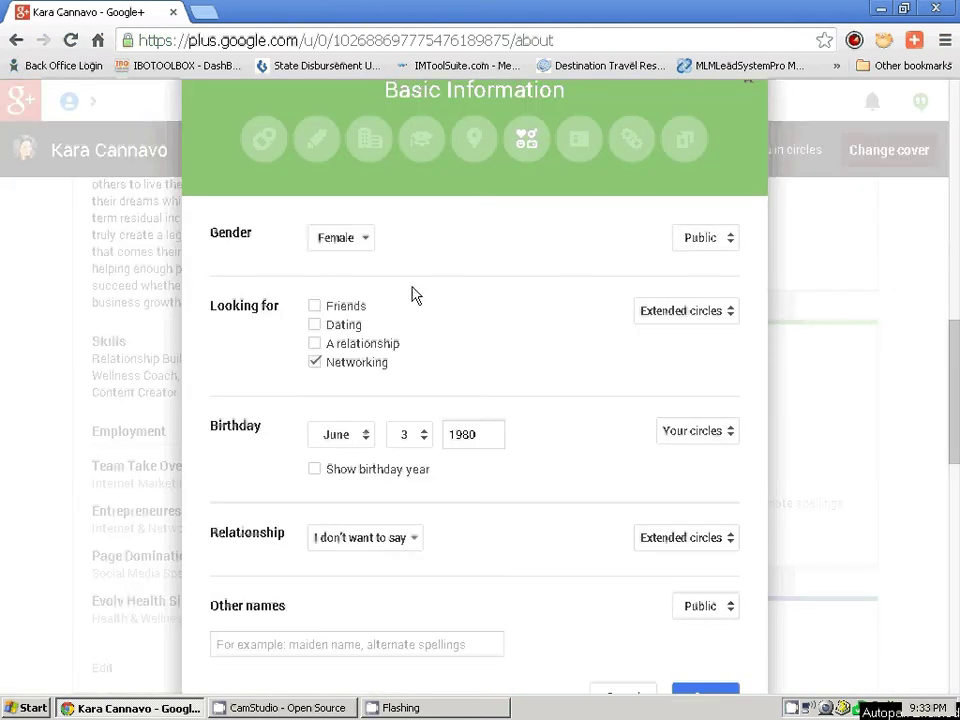
pyautogui.scroll(-1, 615, 335)
pyautogui.scroll(1, 610, 342)
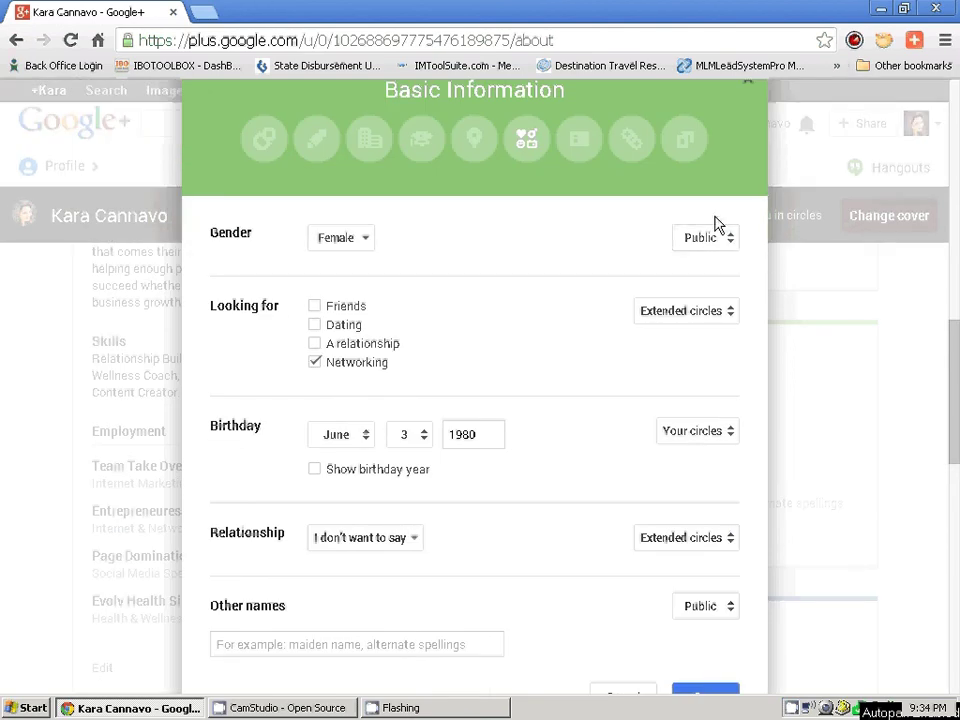
pyautogui.click(729, 310)
pyautogui.click(678, 342)
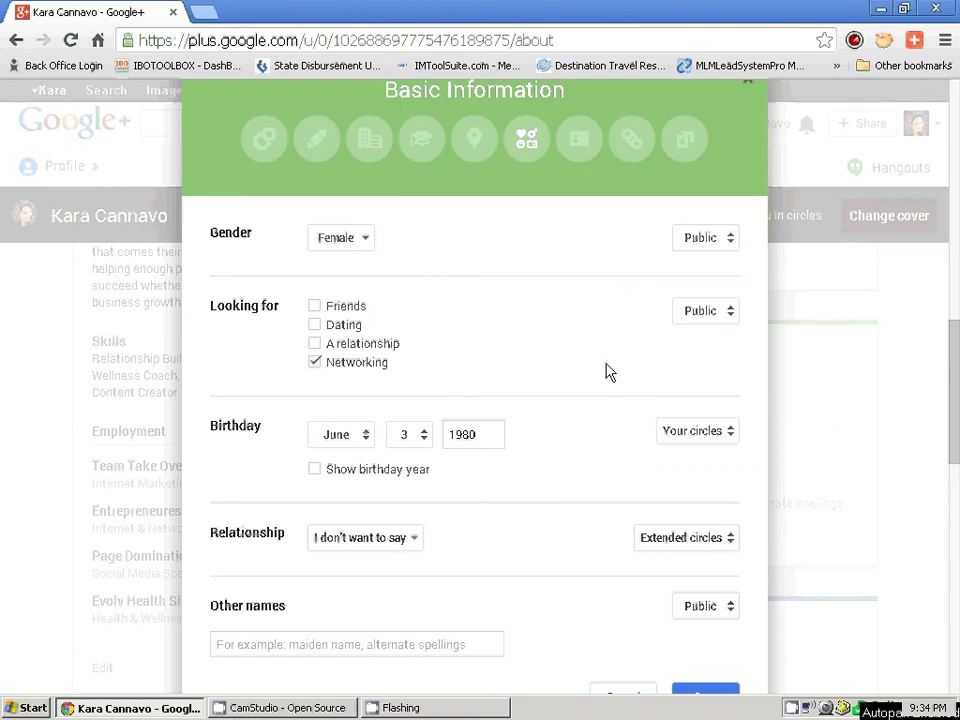
pyautogui.scroll(-2, 612, 371)
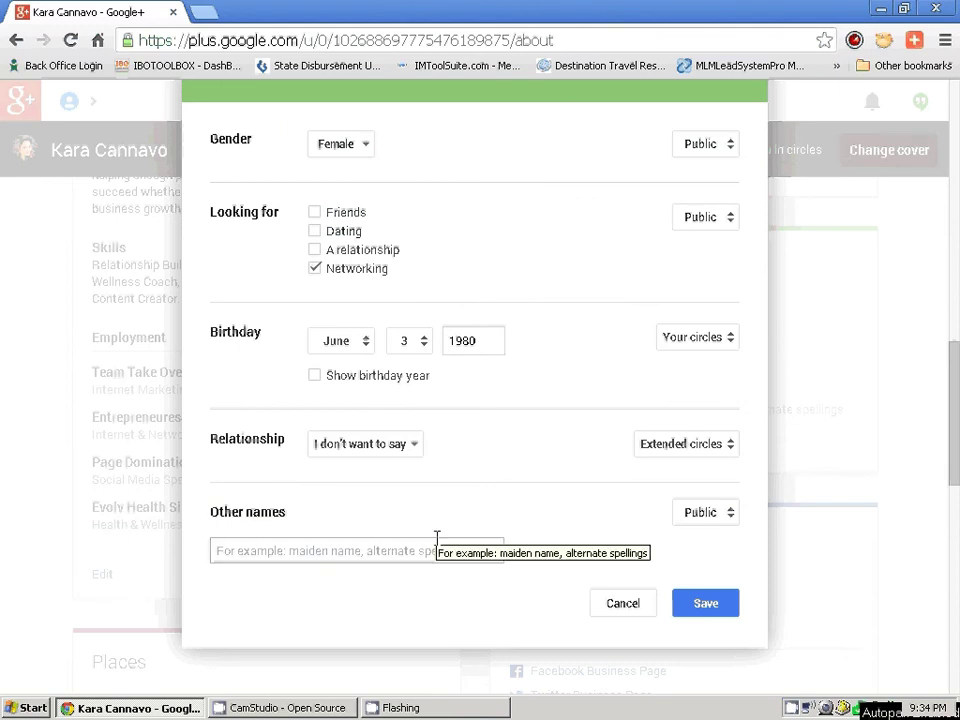
pyautogui.click(722, 605)
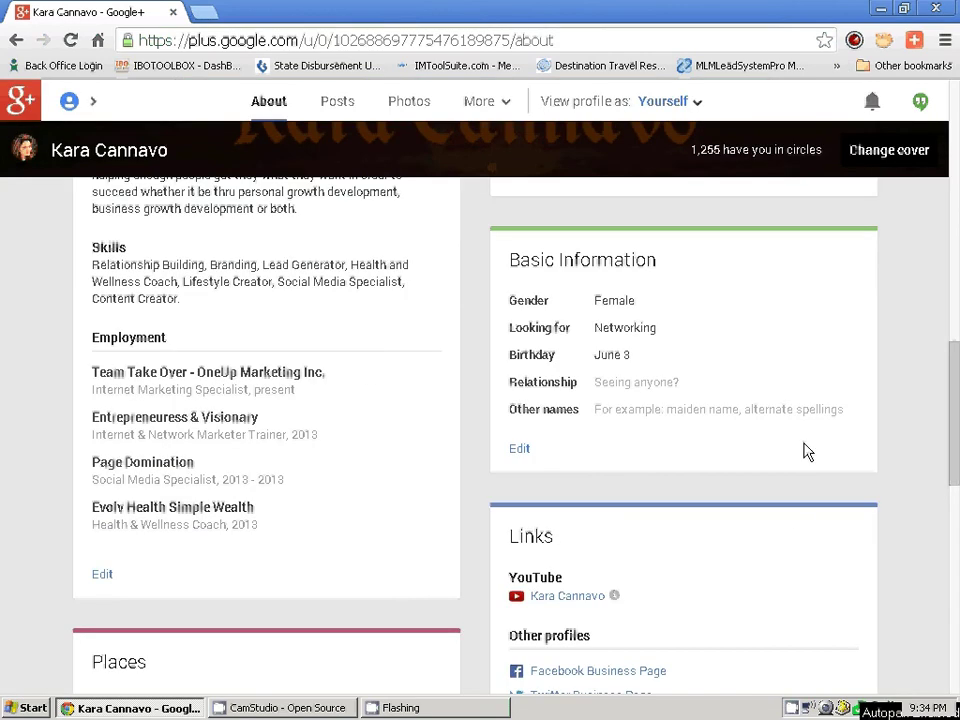
# Step: Scroll down to the Links card and open it for editing
pyautogui.scroll(-4, 806, 450)
pyautogui.scroll(-2, 806, 455)
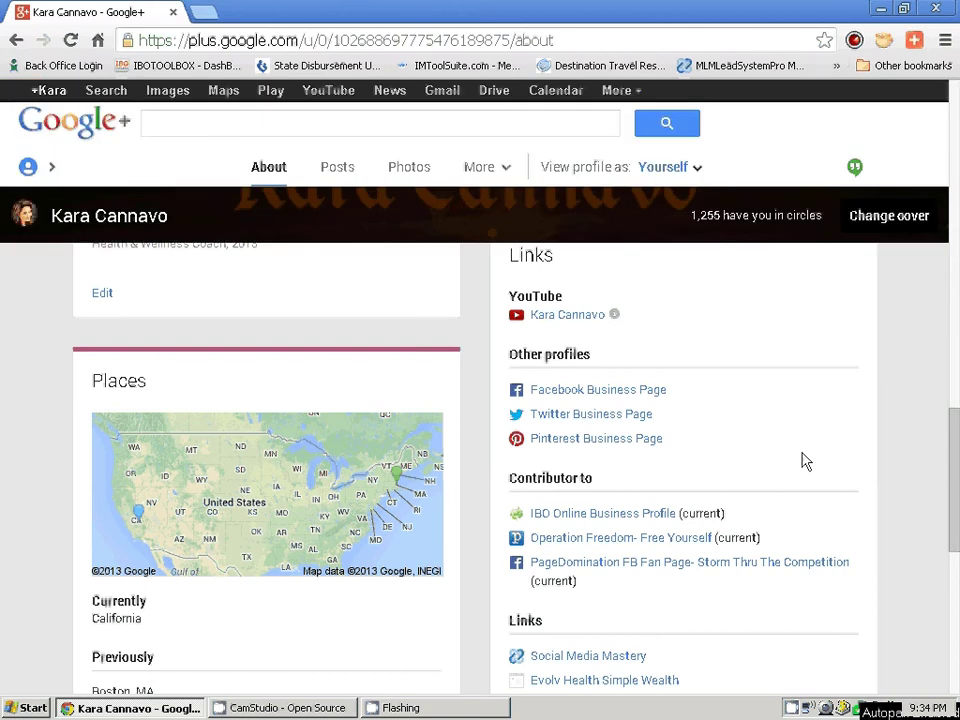
pyautogui.scroll(-6, 806, 462)
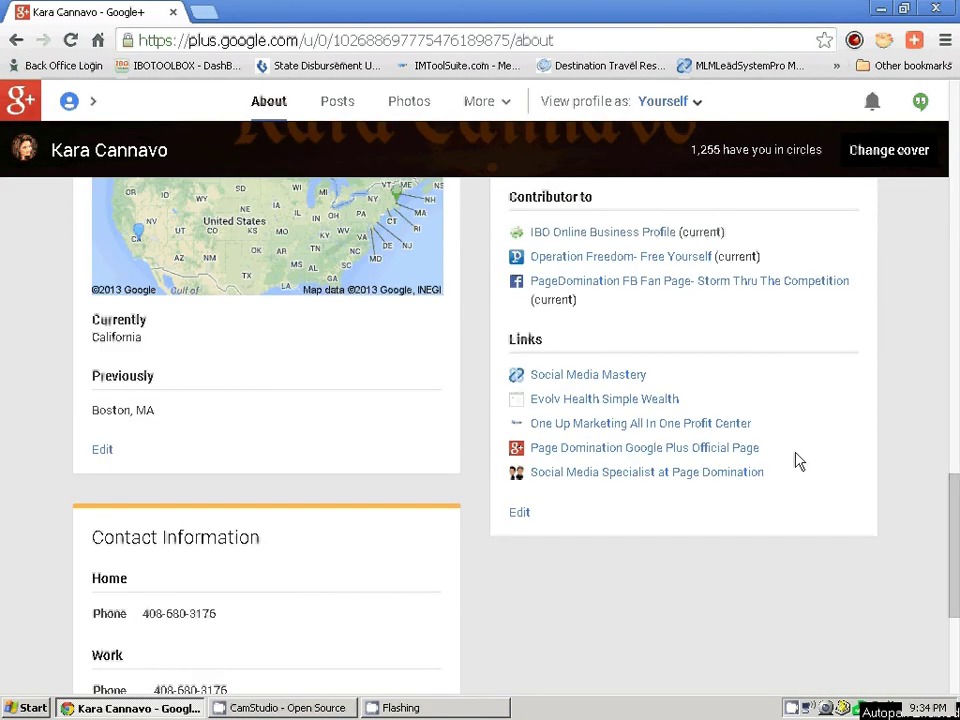
pyautogui.scroll(1, 800, 459)
pyautogui.scroll(1, 806, 529)
pyautogui.scroll(-3, 806, 529)
pyautogui.click(519, 513)
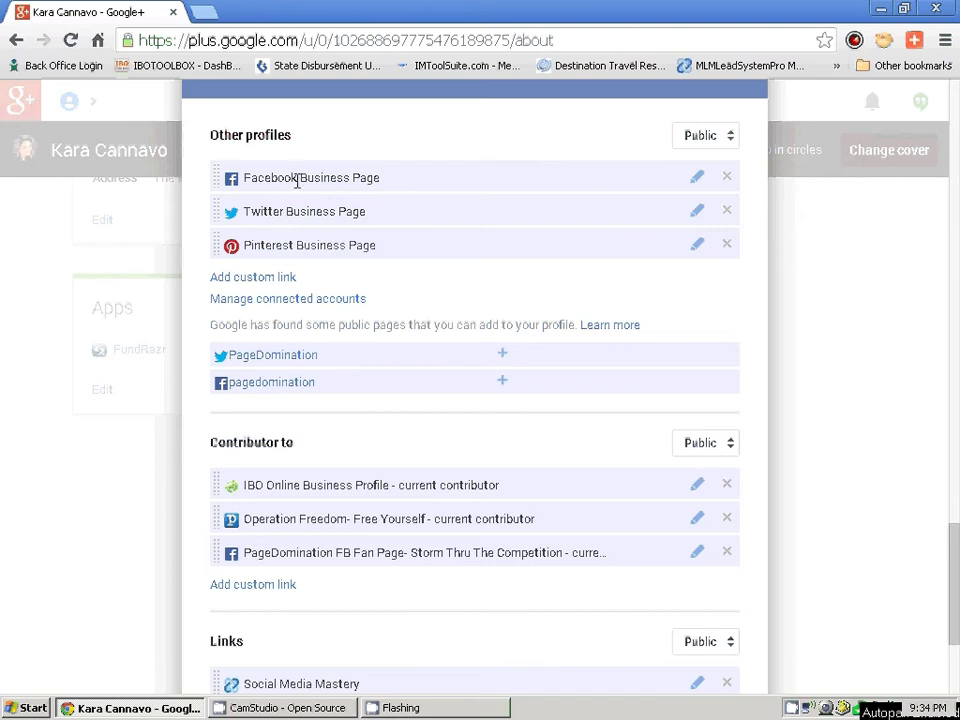
pyautogui.click(268, 278)
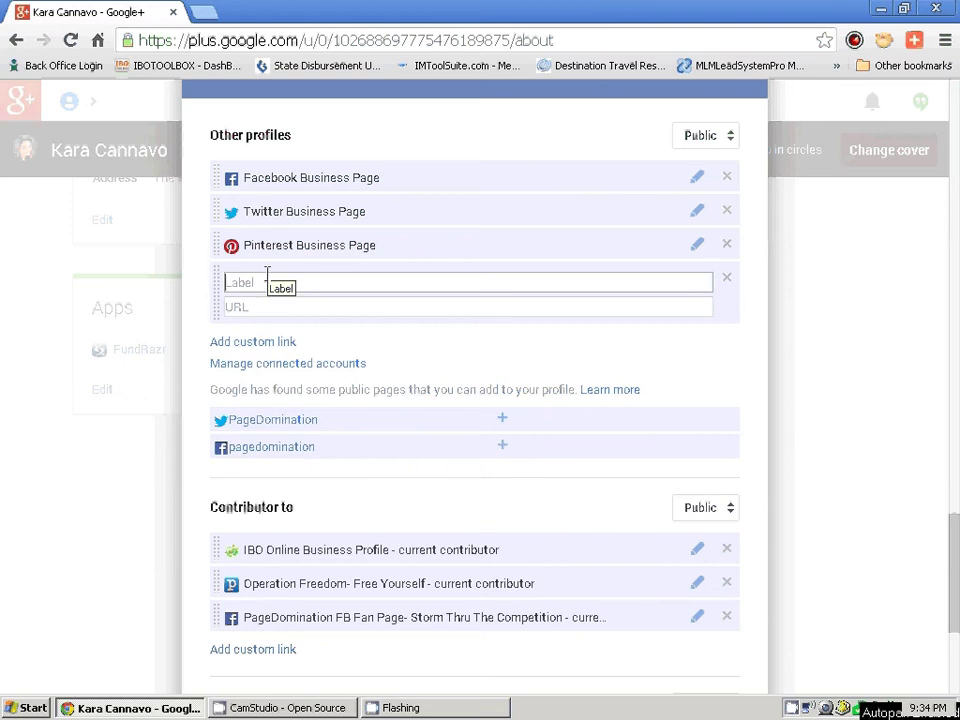
pyautogui.write('My fun page')
pyautogui.click(287, 302)
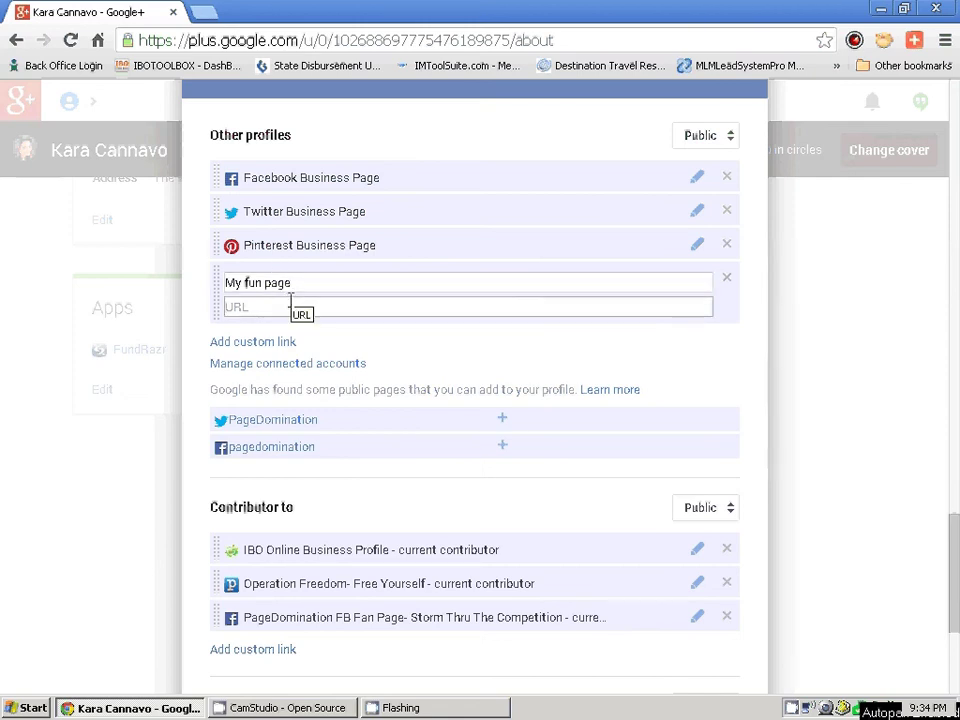
pyautogui.write('www.myfunpage')
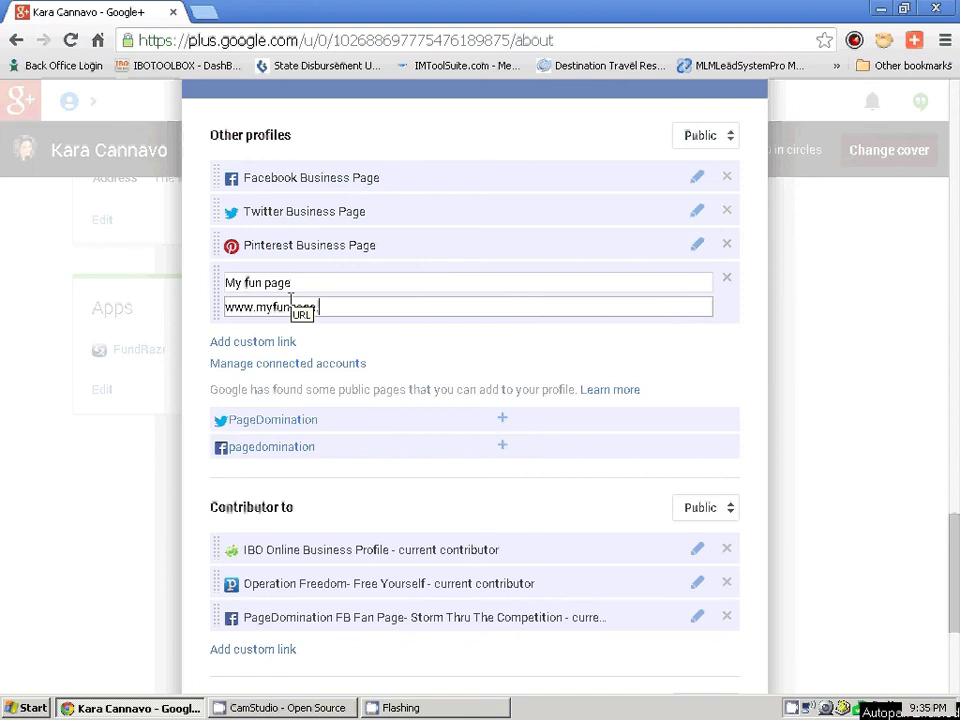
pyautogui.write('.com')
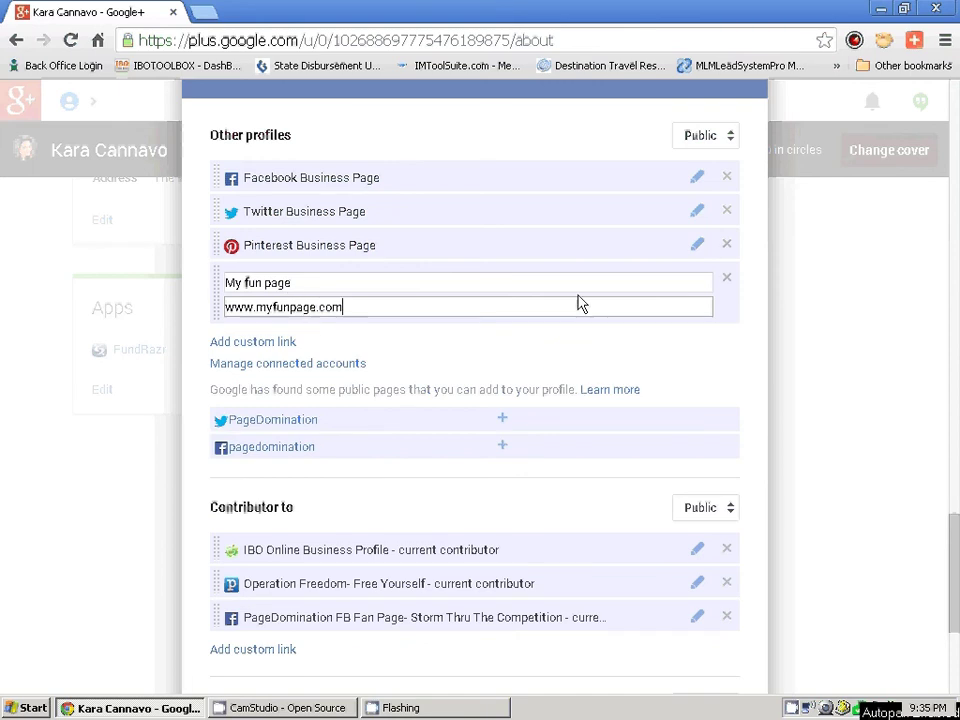
# Step: Add three more empty custom link rows to Other profiles
pyautogui.scroll(-2, 578, 460)
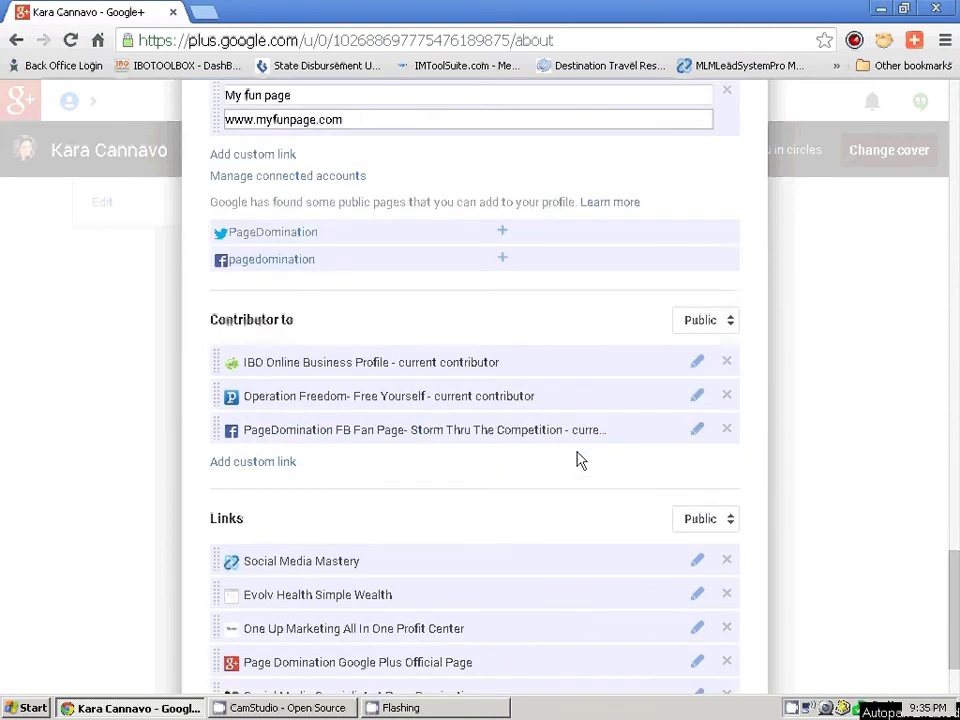
pyautogui.scroll(-3, 578, 460)
pyautogui.scroll(2, 557, 533)
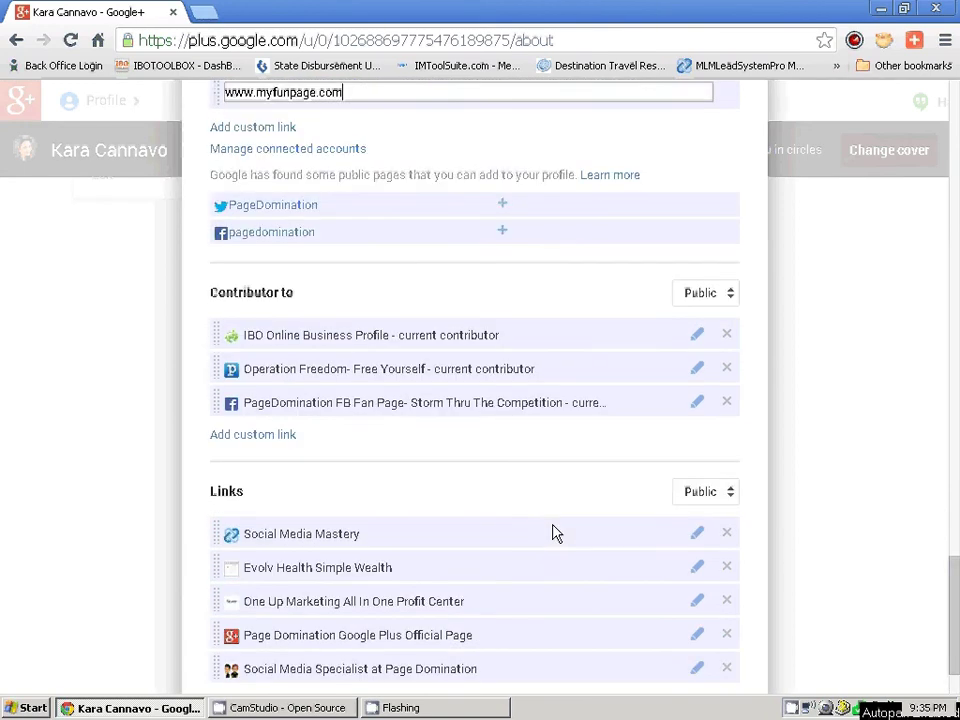
pyautogui.scroll(1, 557, 533)
pyautogui.click(504, 221)
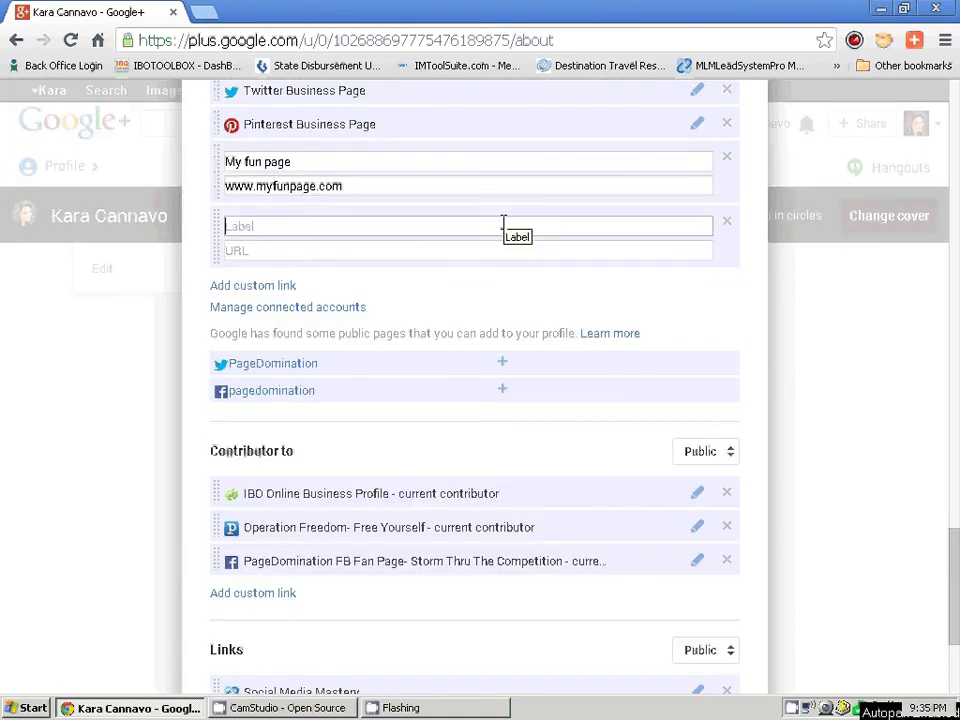
pyautogui.click(285, 288)
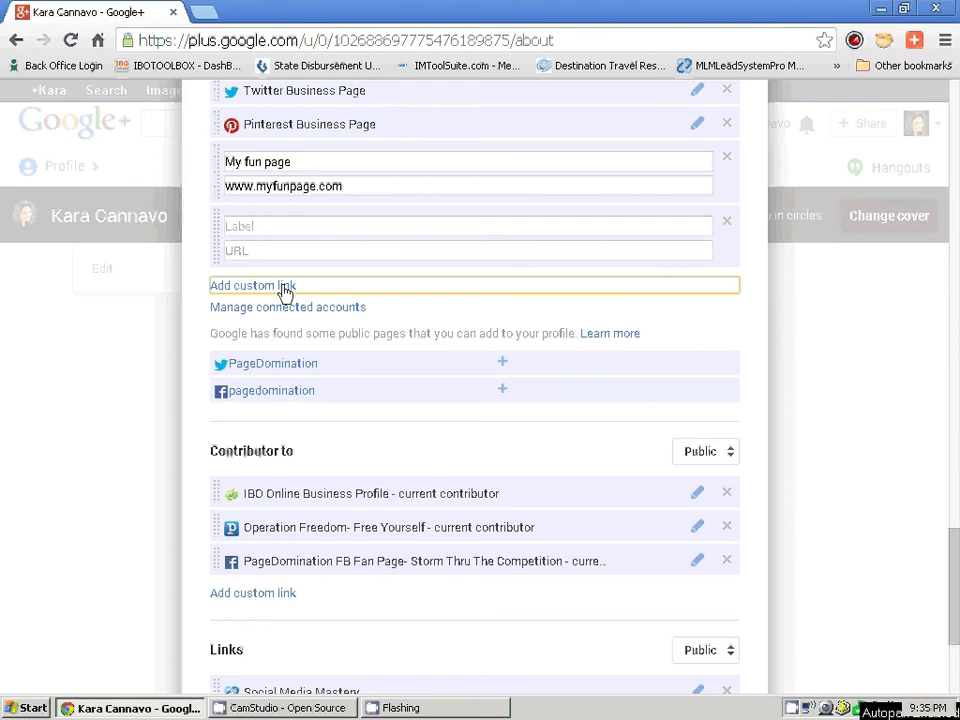
pyautogui.click(282, 352)
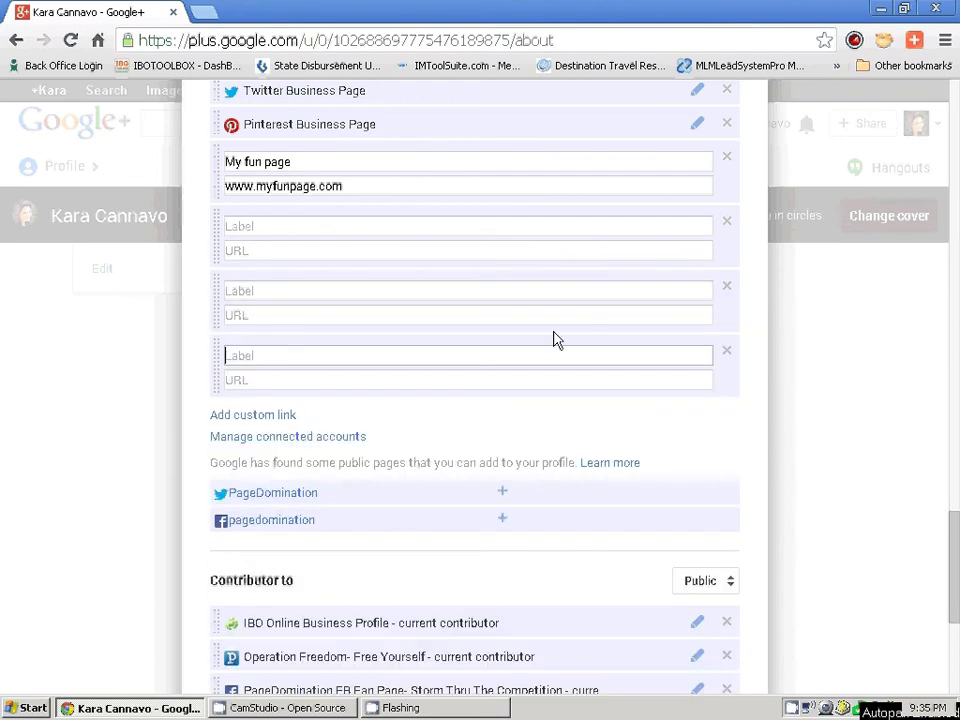
pyautogui.scroll(1, 441, 279)
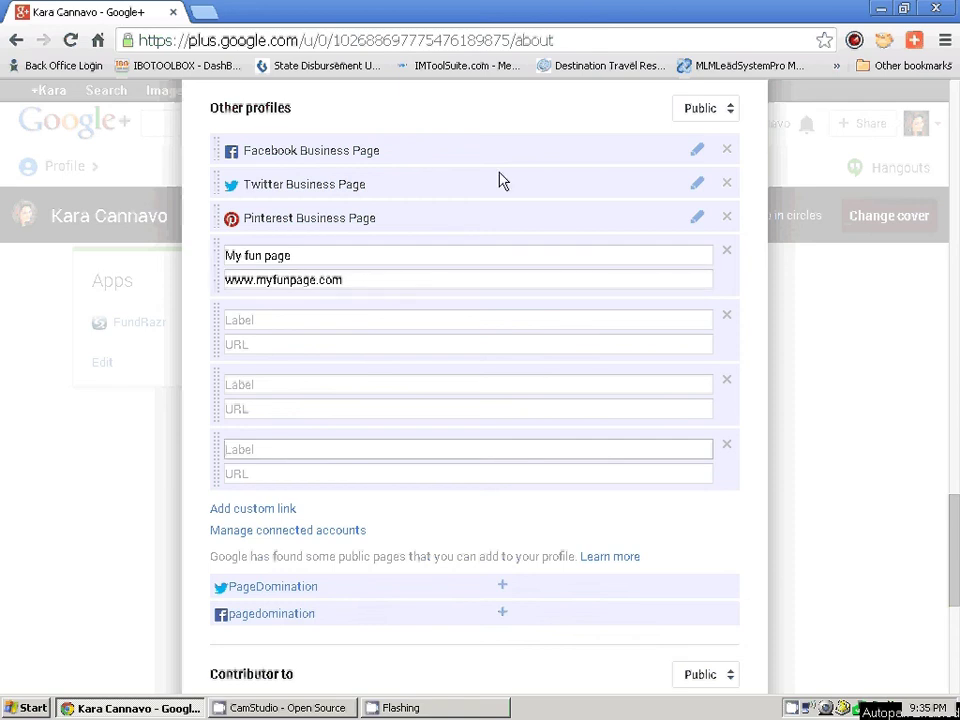
# Step: Remove the My fun page link and the three empty custom link rows
pyautogui.click(729, 254)
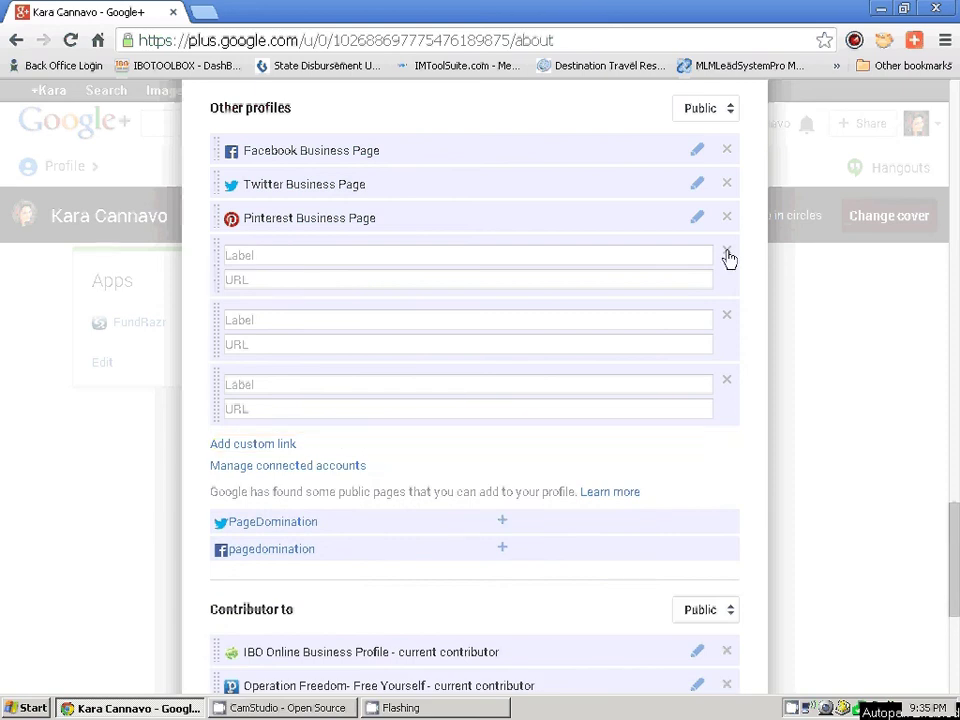
pyautogui.click(728, 255)
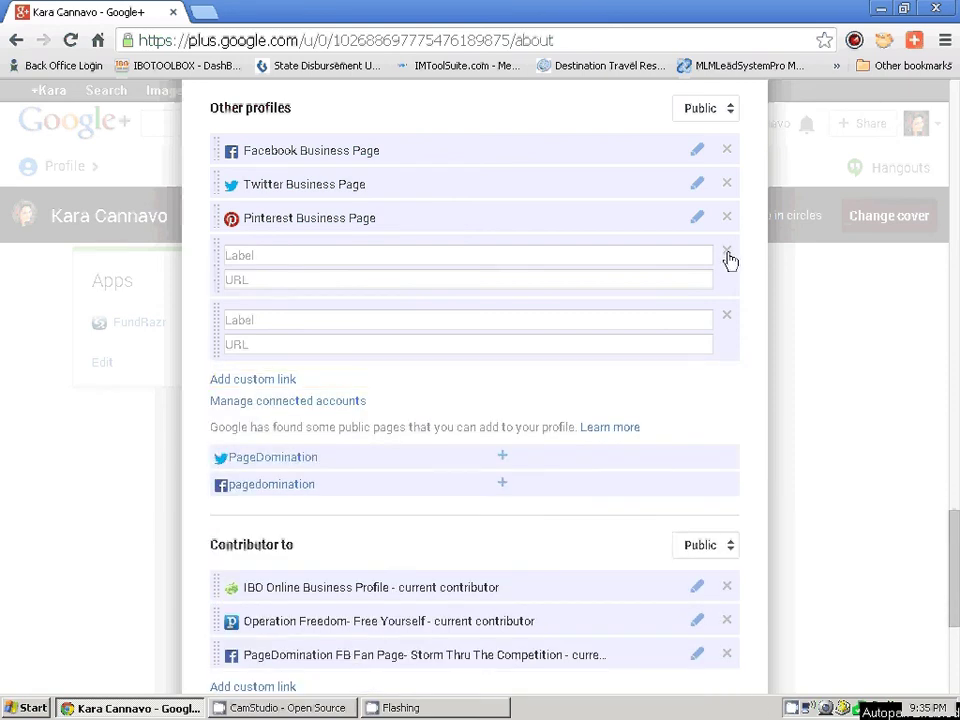
pyautogui.click(728, 255)
pyautogui.click(727, 255)
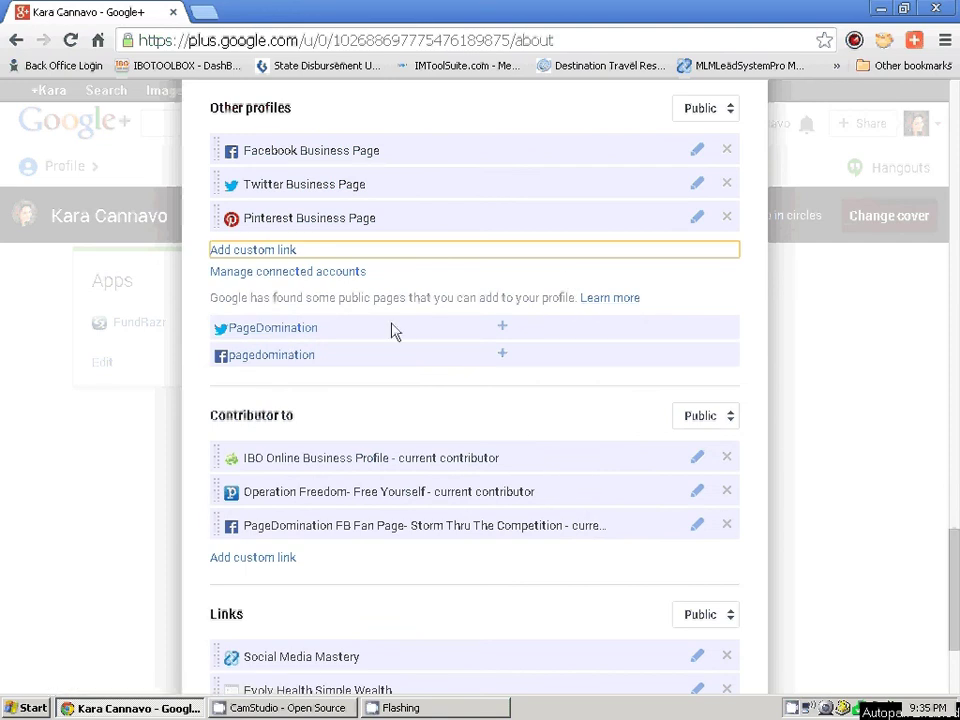
# Step: Highlight the note about suggested public pages, then clear the highlight
pyautogui.click(328, 300)
pyautogui.moveTo(328, 300); pyautogui.dragTo(393, 293)
pyautogui.click(362, 296)
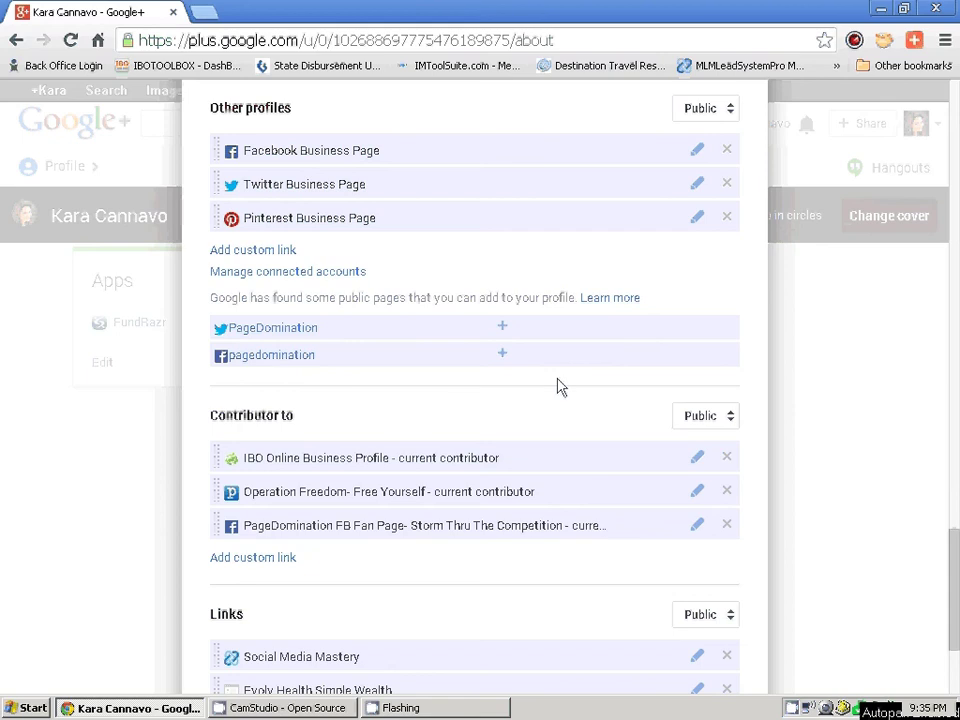
# Step: Add the suggested PageDomination Twitter and pagedomination Facebook pages, discarding a stray empty link row
pyautogui.click(503, 328)
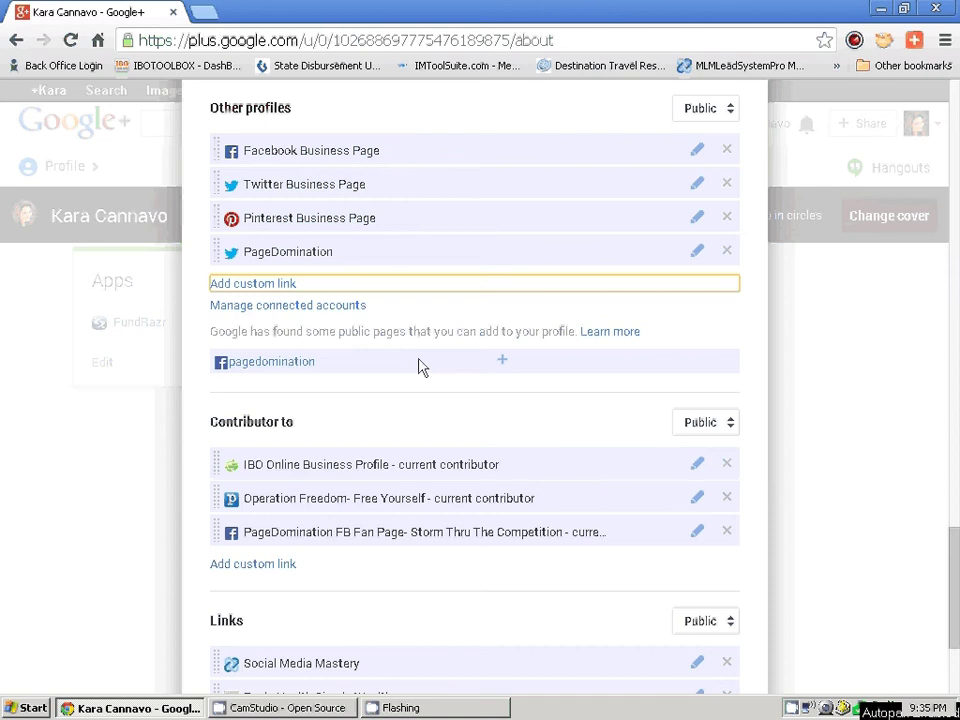
pyautogui.click(392, 286)
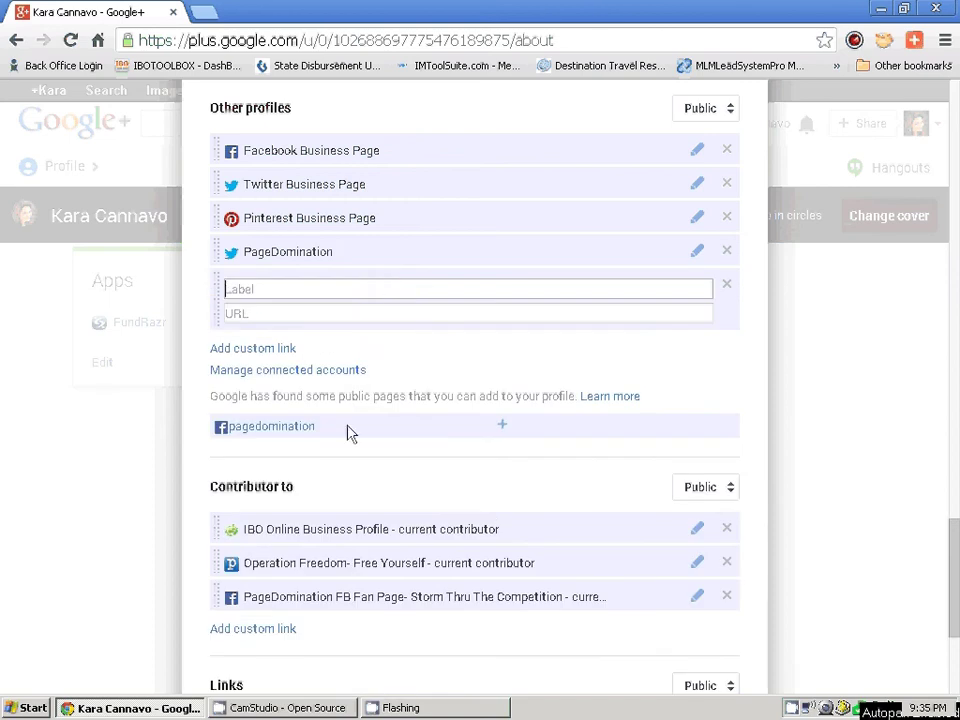
pyautogui.click(504, 428)
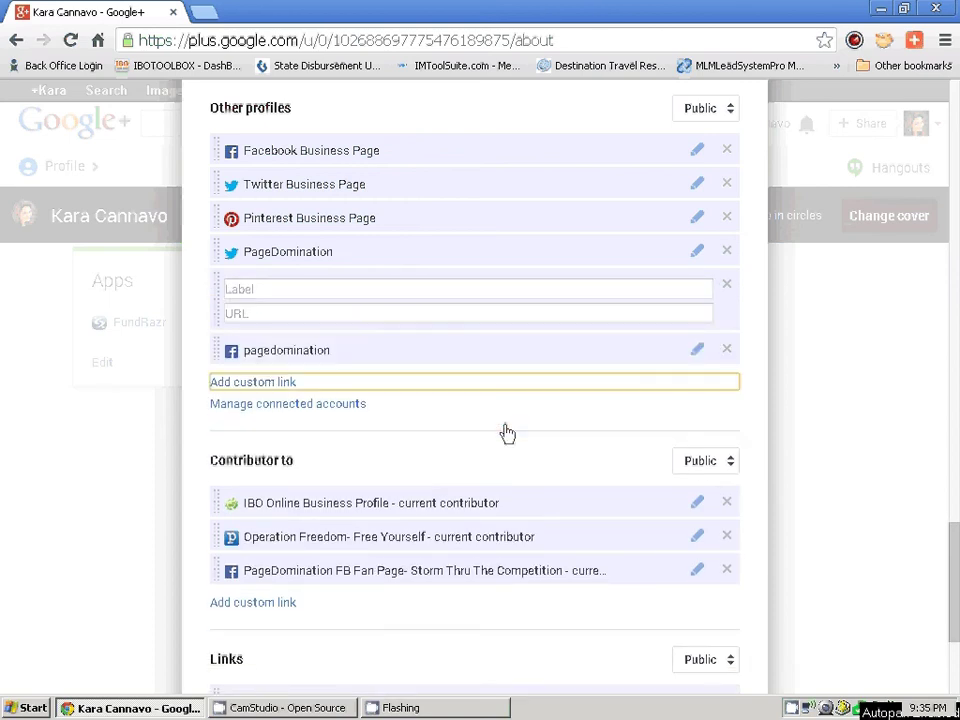
pyautogui.click(727, 288)
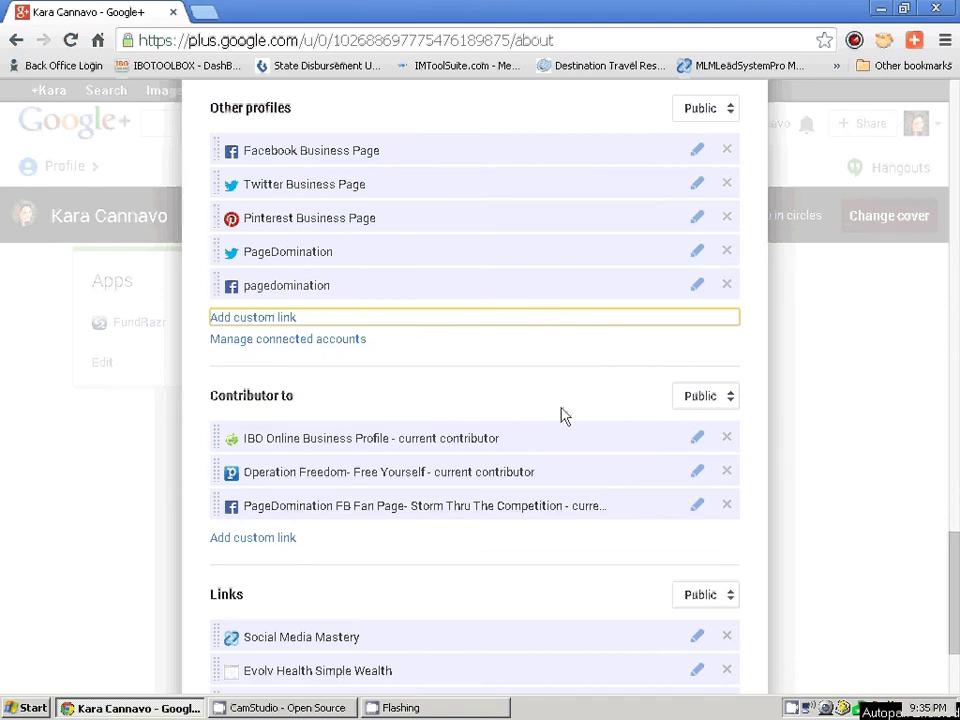
pyautogui.scroll(-1, 454, 504)
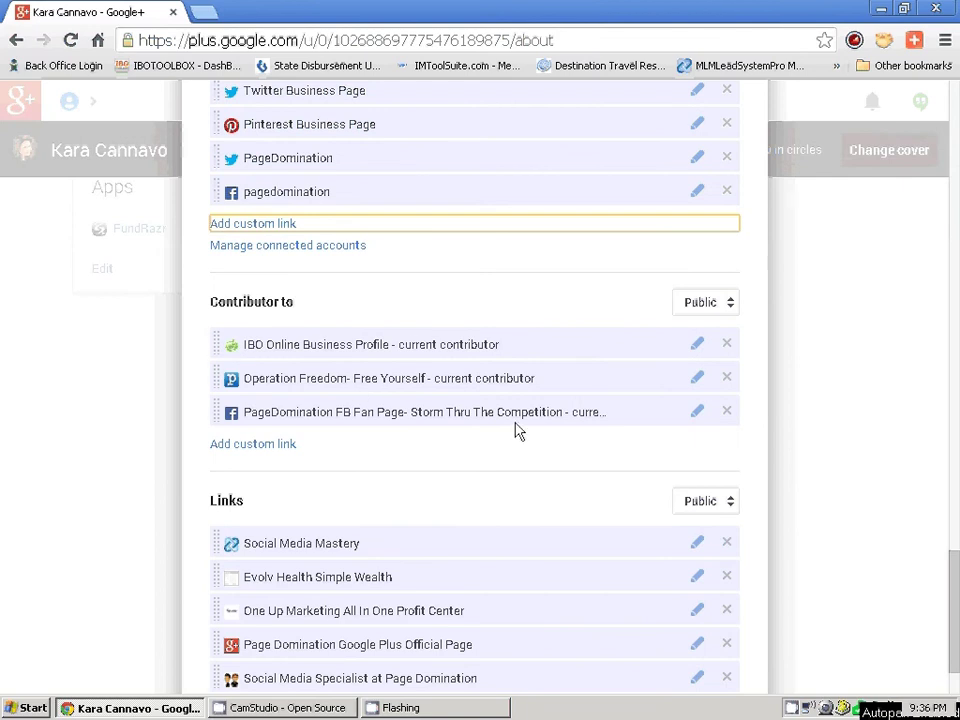
# Step: Open the IBO Online Business Profile contributor entry and review its title and URL
pyautogui.click(699, 346)
pyautogui.click(429, 349)
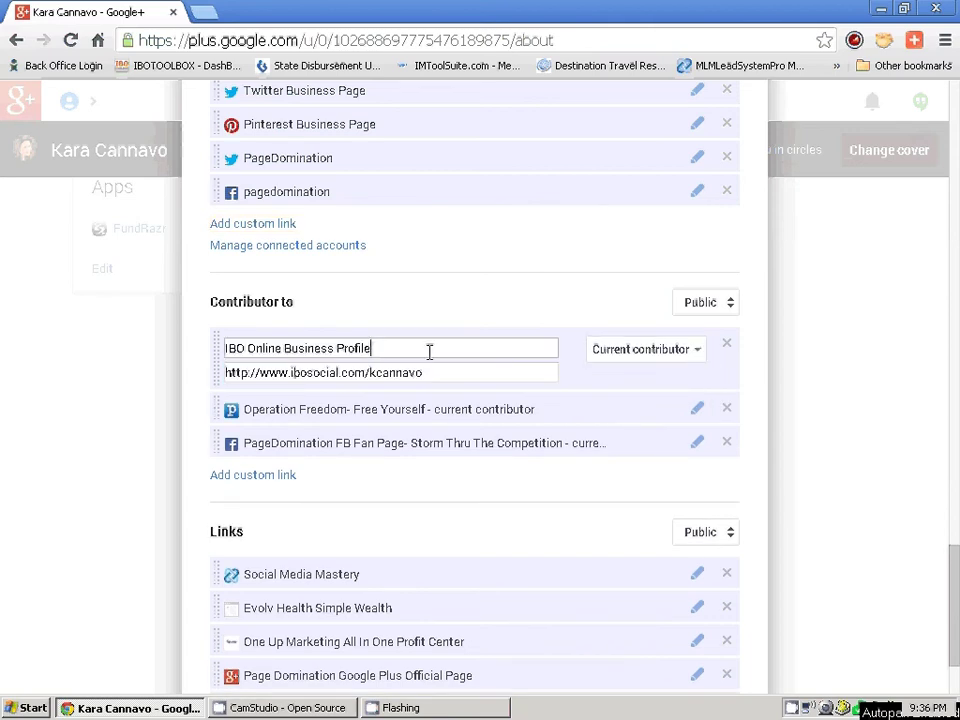
pyautogui.click(441, 369)
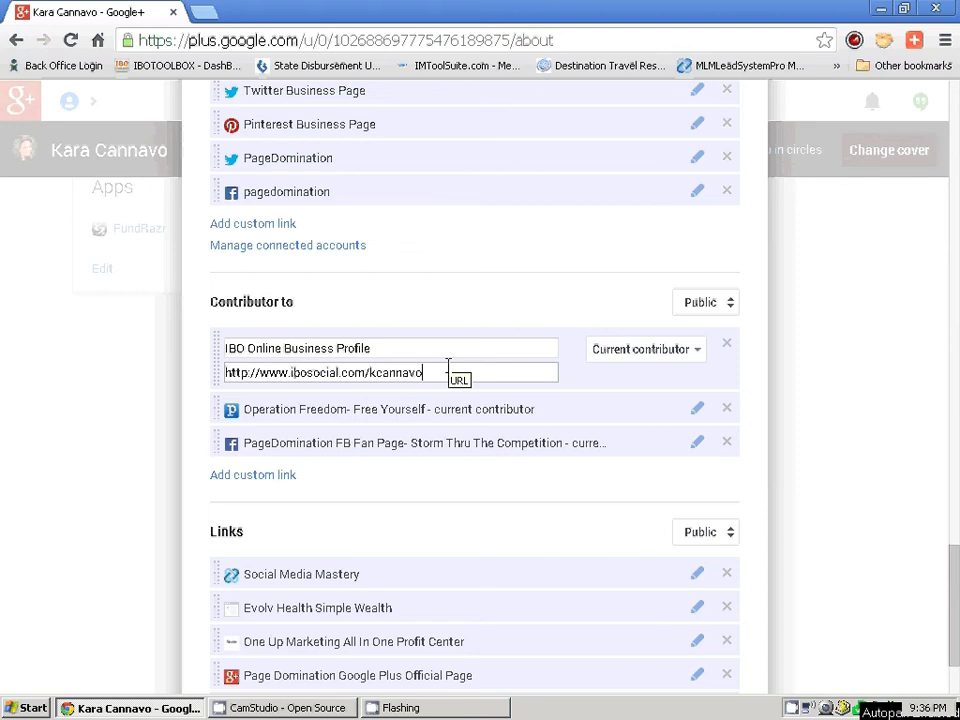
pyautogui.moveTo(405, 355); pyautogui.dragTo(208, 343)
pyautogui.click(418, 358)
pyautogui.click(428, 374)
pyautogui.moveTo(428, 374); pyautogui.dragTo(223, 348)
pyautogui.click(407, 369)
pyautogui.click(382, 348)
pyautogui.click(422, 354)
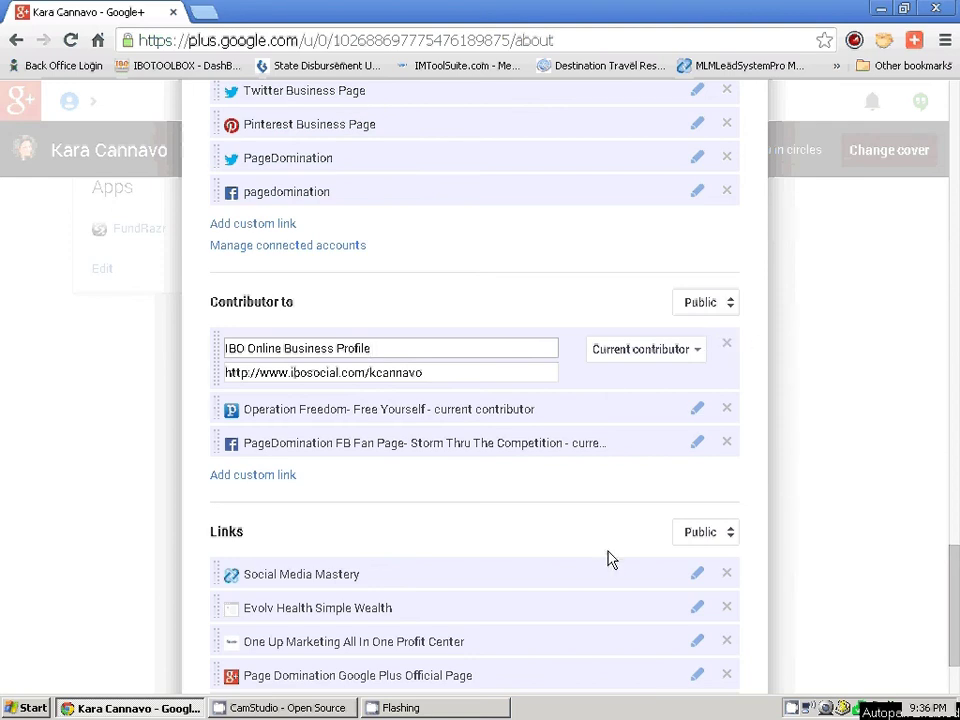
pyautogui.scroll(-1, 614, 520)
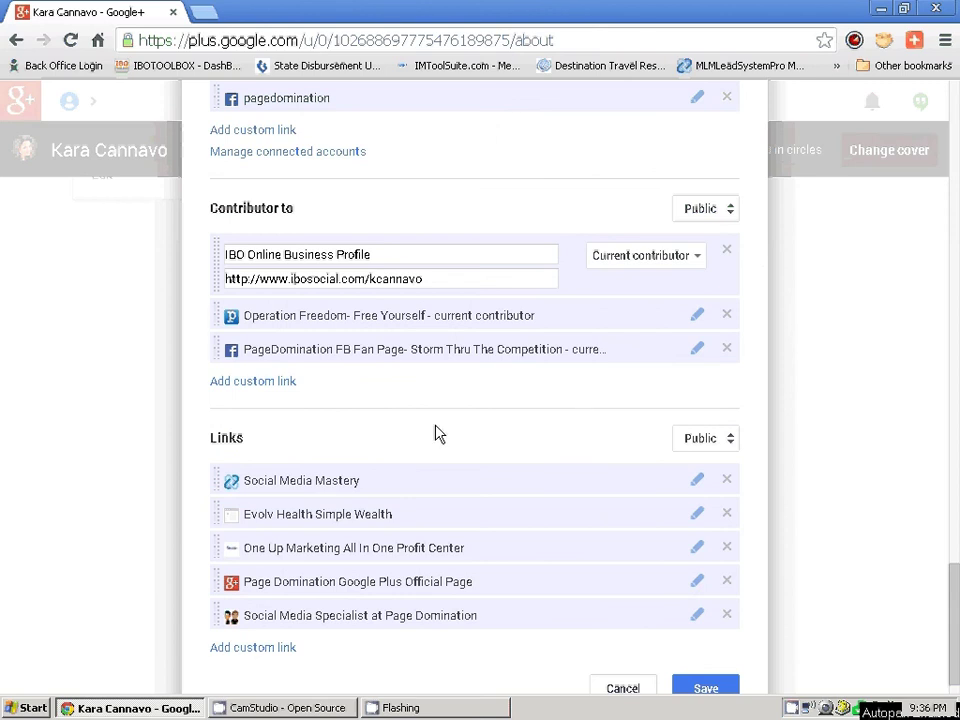
# Step: Keep the entry marked Current contributor and review the Operation Freedom entry
pyautogui.click(699, 259)
pyautogui.click(699, 259)
pyautogui.click(699, 259)
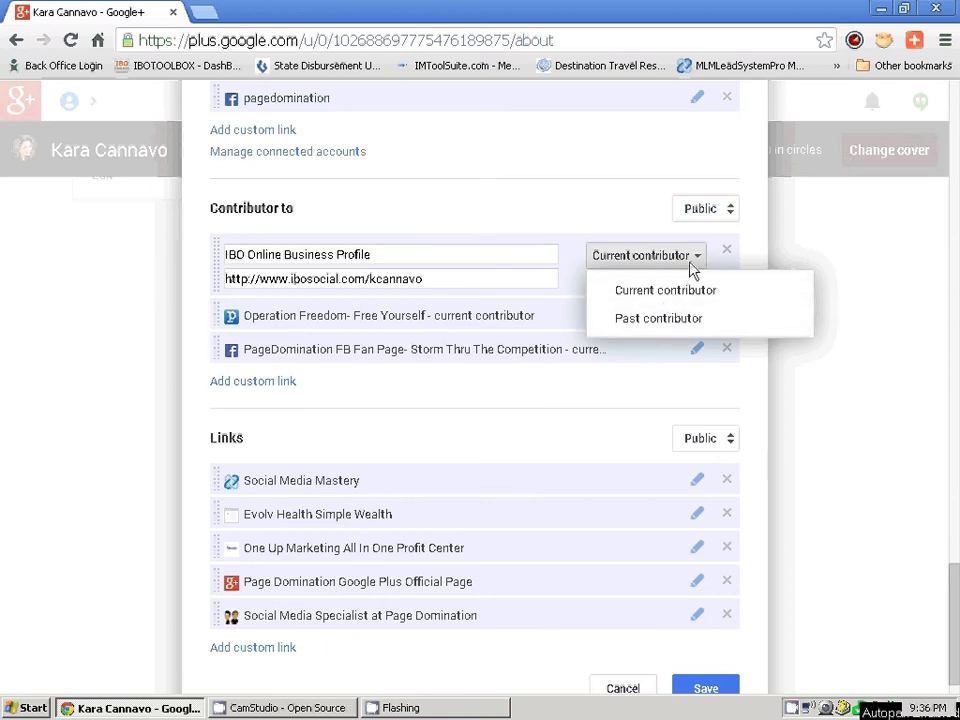
pyautogui.click(699, 259)
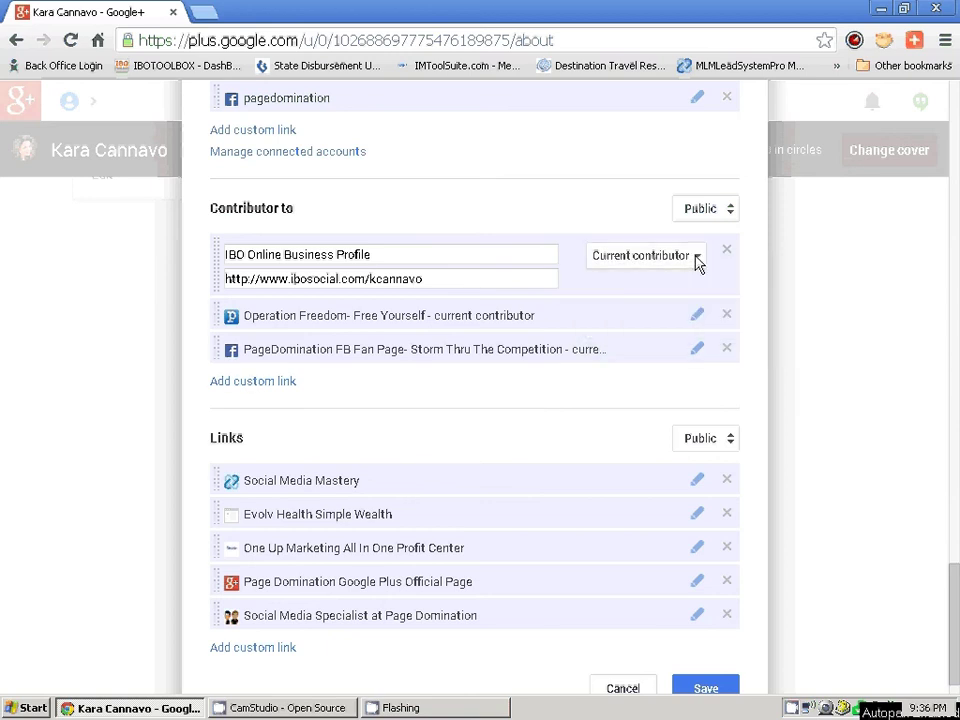
pyautogui.moveTo(245, 318)
pyautogui.mouseDown()
pyautogui.moveTo(450, 330)
pyautogui.moveTo(536, 348)
pyautogui.moveTo(386, 315)
pyautogui.moveTo(247, 315)
pyautogui.mouseUp()
pyautogui.scroll(-1, 360, 350)
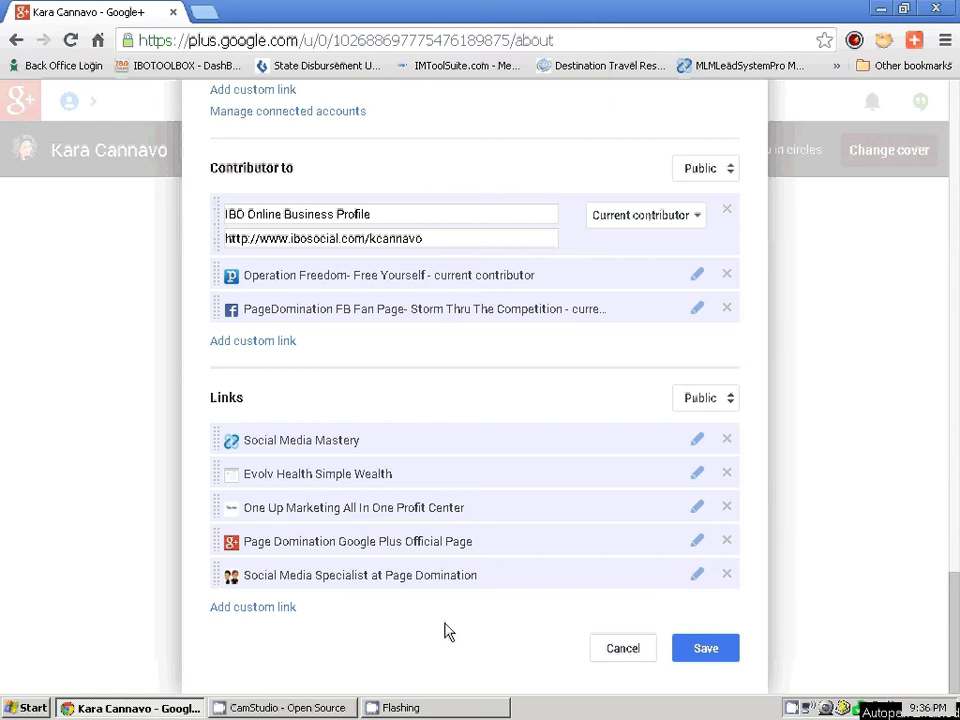
pyautogui.scroll(3, 456, 393)
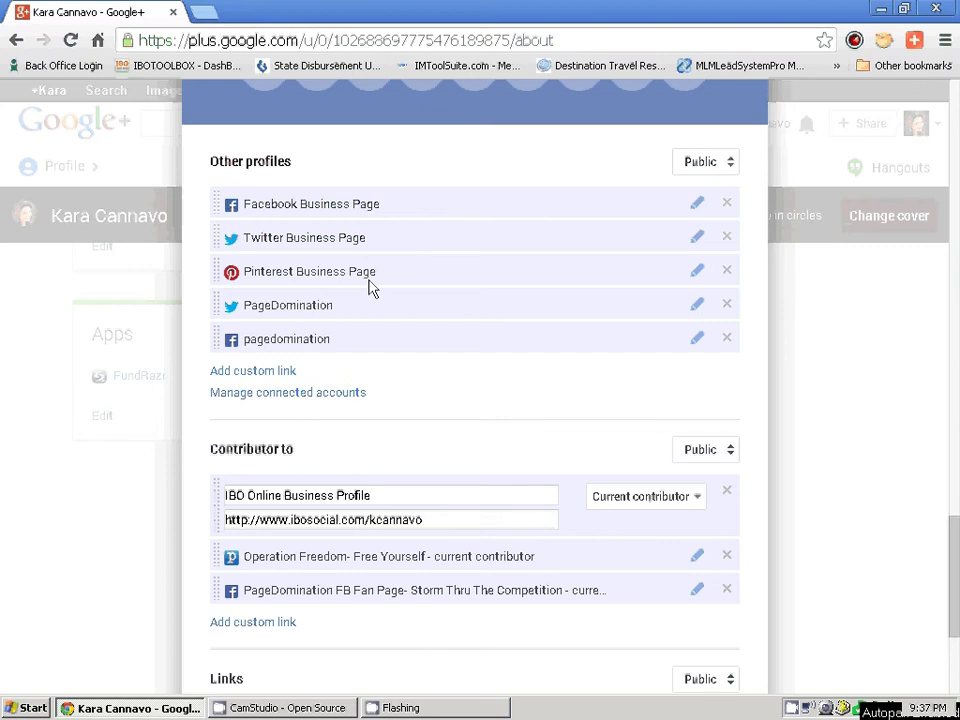
# Step: Delete the PageDomination Twitter and Facebook profiles, then add a blank custom link under Links
pyautogui.click(729, 305)
pyautogui.click(731, 308)
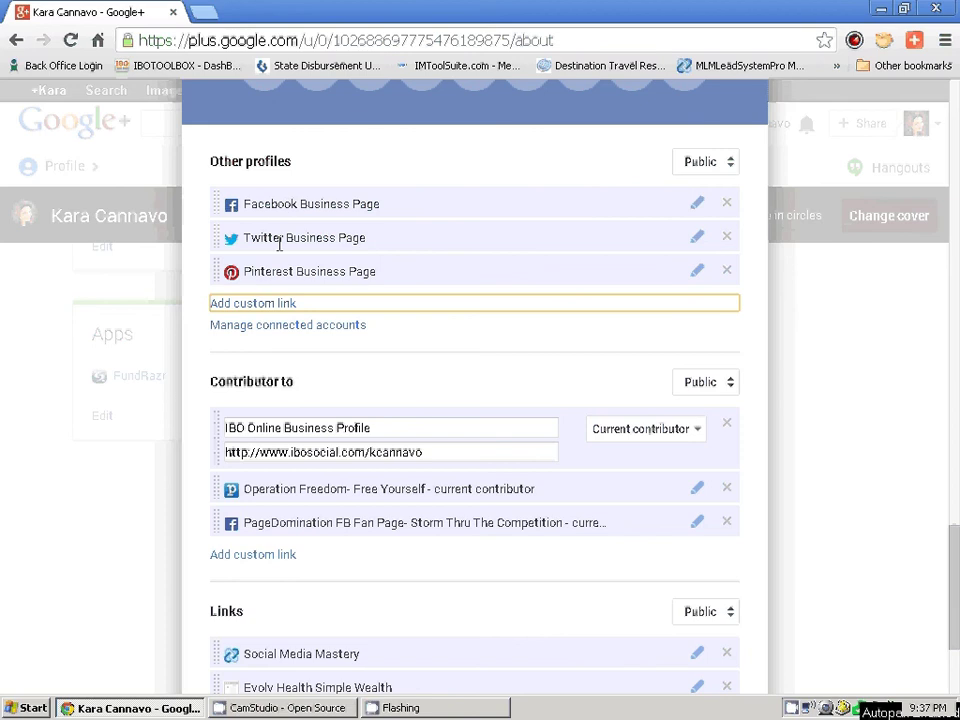
pyautogui.scroll(-1, 518, 388)
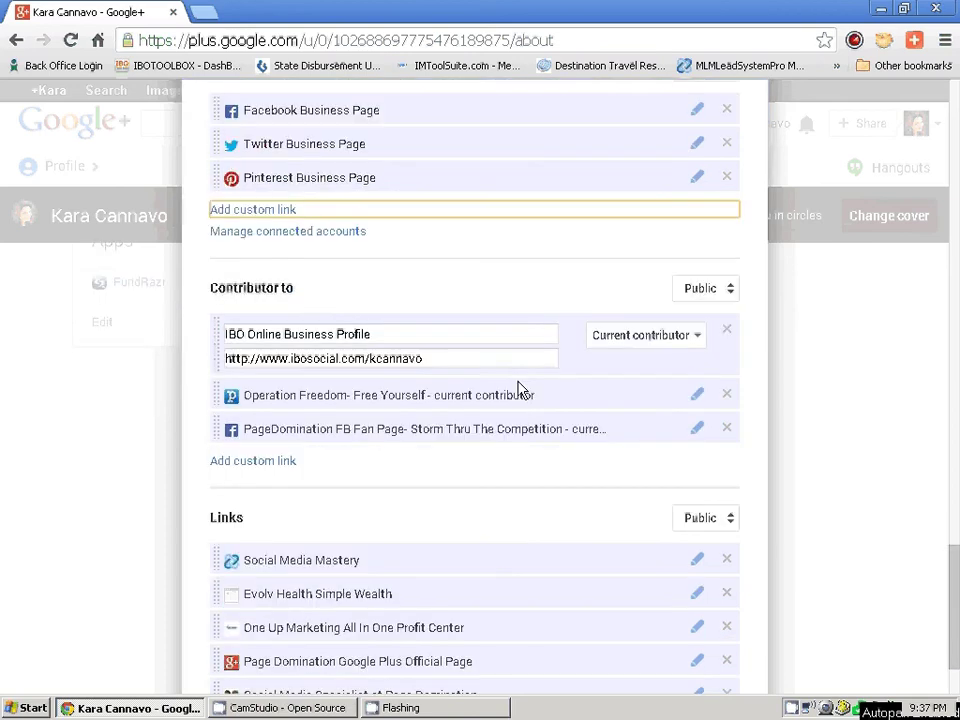
pyautogui.scroll(-1, 519, 388)
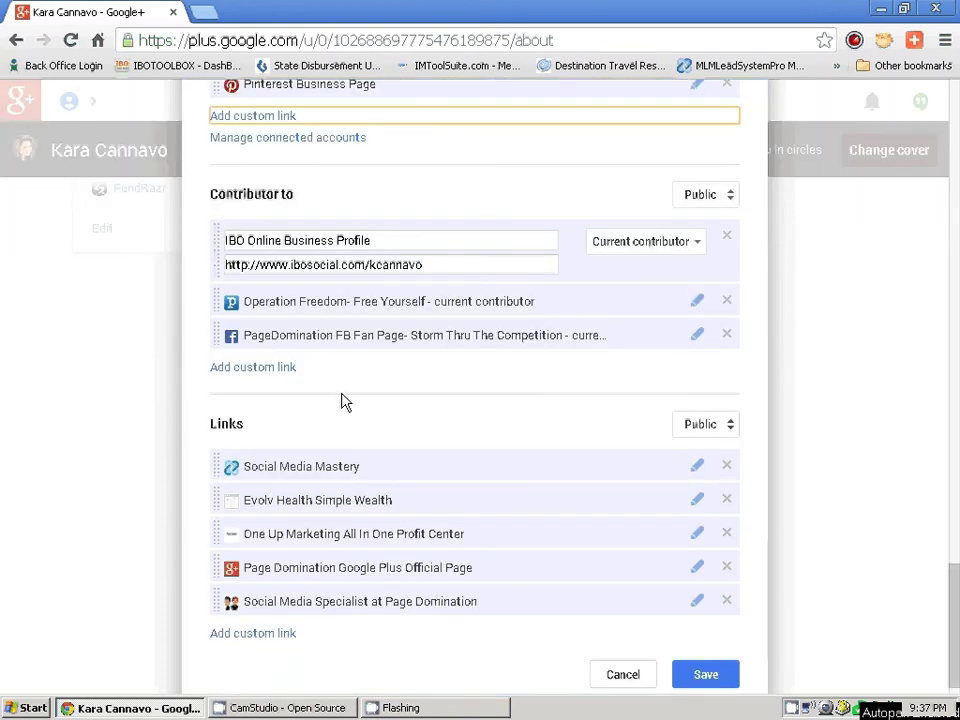
pyautogui.scroll(-1, 510, 410)
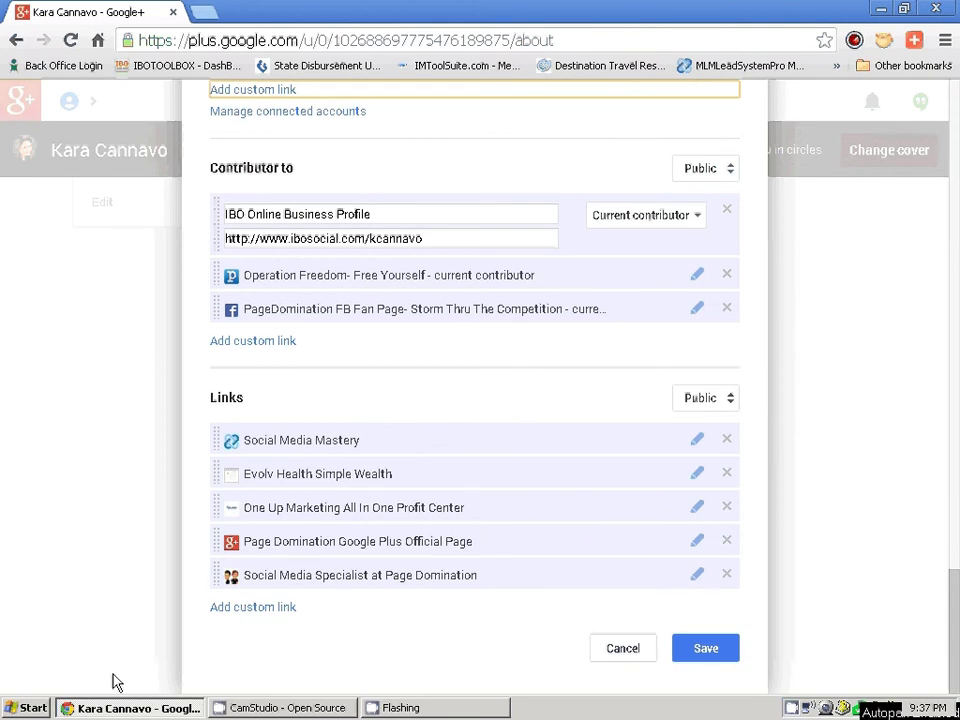
pyautogui.click(257, 607)
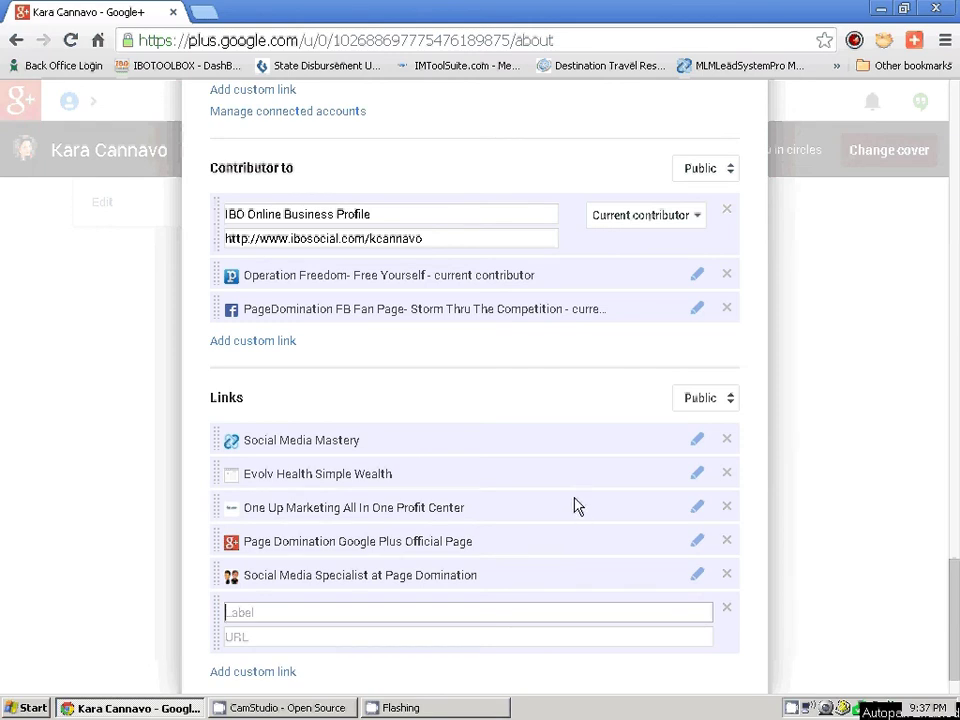
# Step: Open the Social Media Mastery link and inspect its label and URL
pyautogui.click(697, 441)
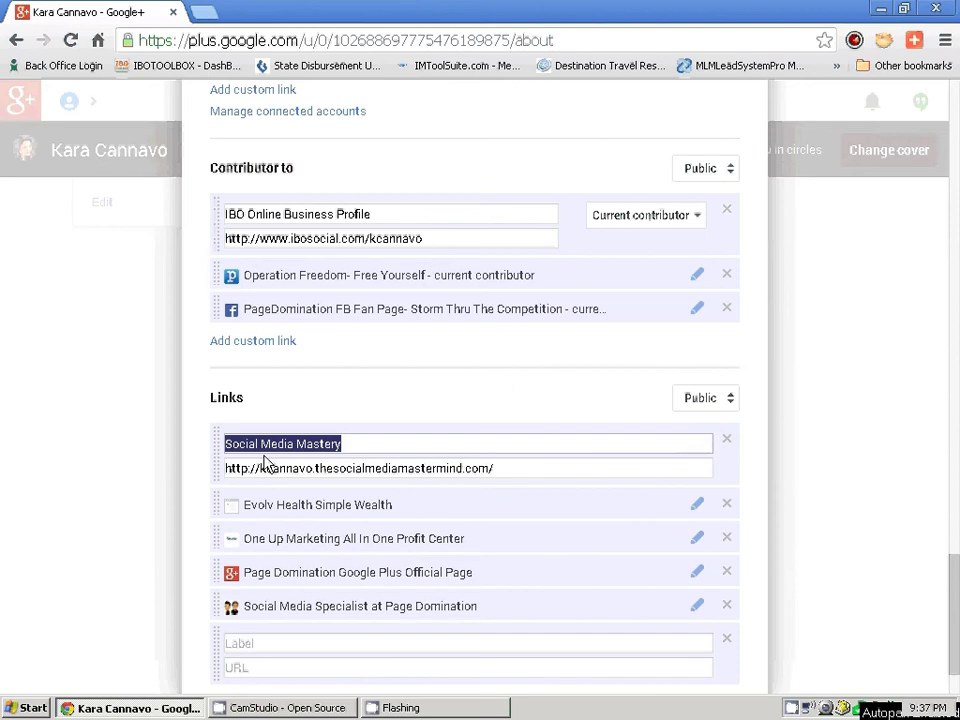
pyautogui.click(401, 443)
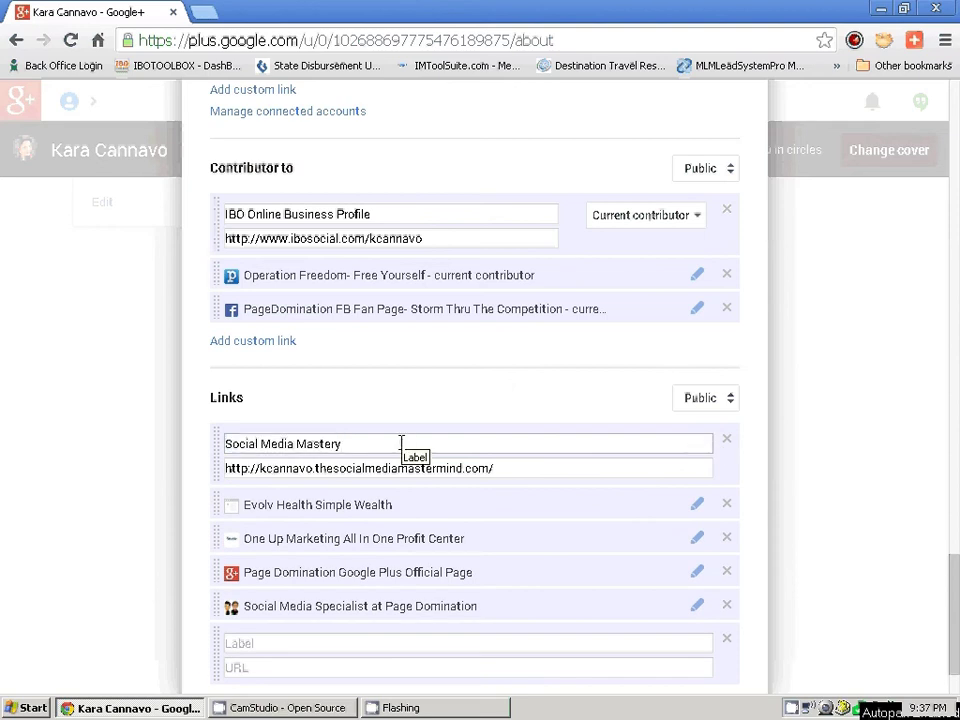
pyautogui.moveTo(519, 465); pyautogui.dragTo(139, 456)
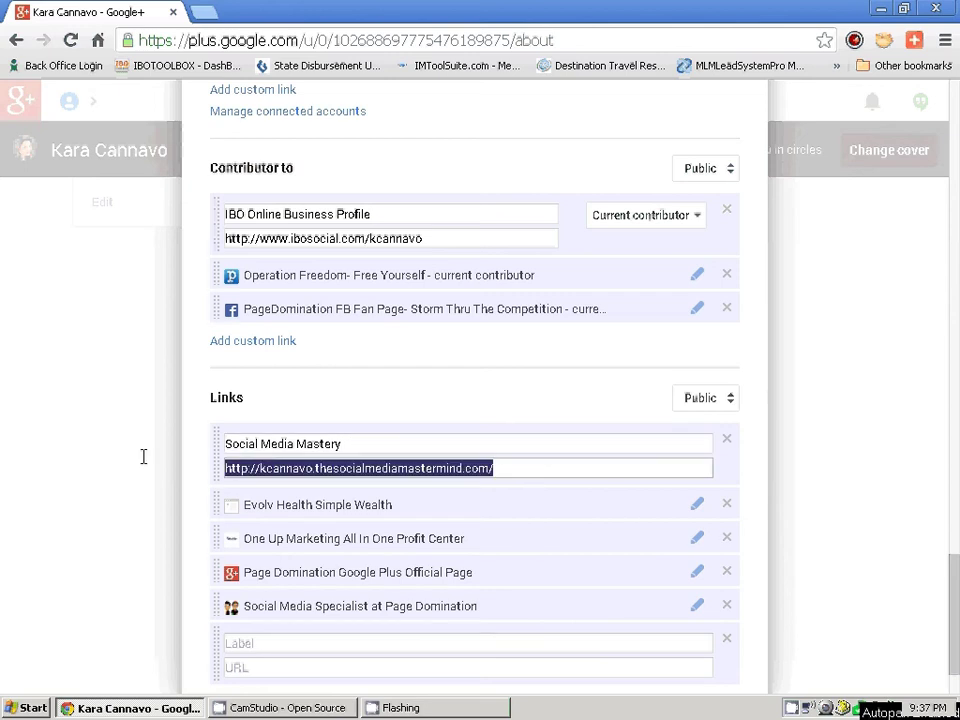
pyautogui.click(636, 462)
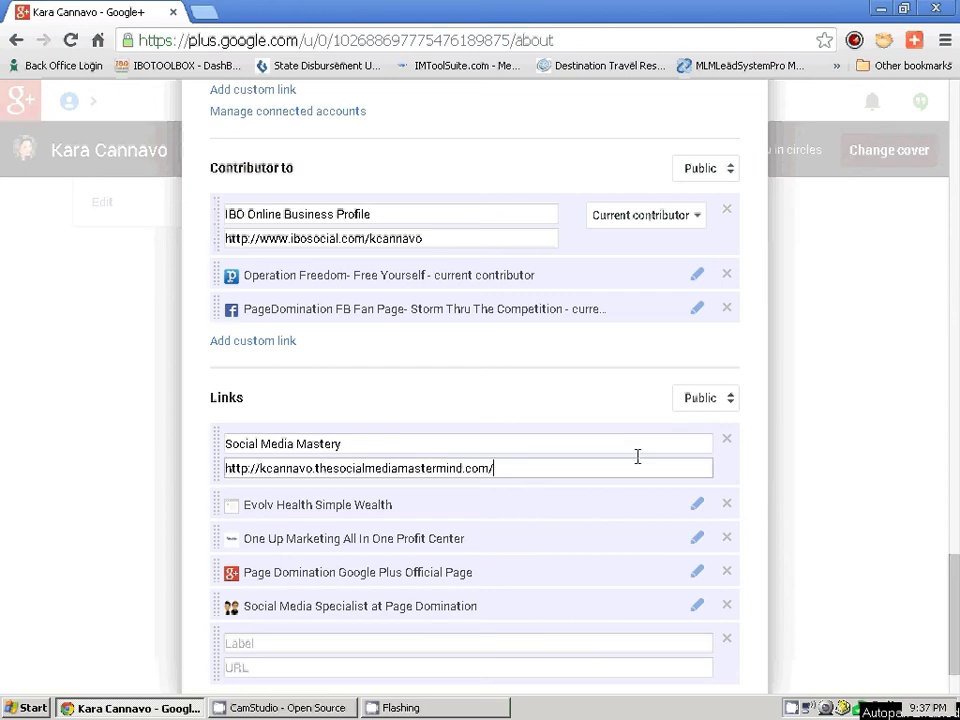
pyautogui.moveTo(371, 444); pyautogui.dragTo(195, 444)
pyautogui.click(401, 443)
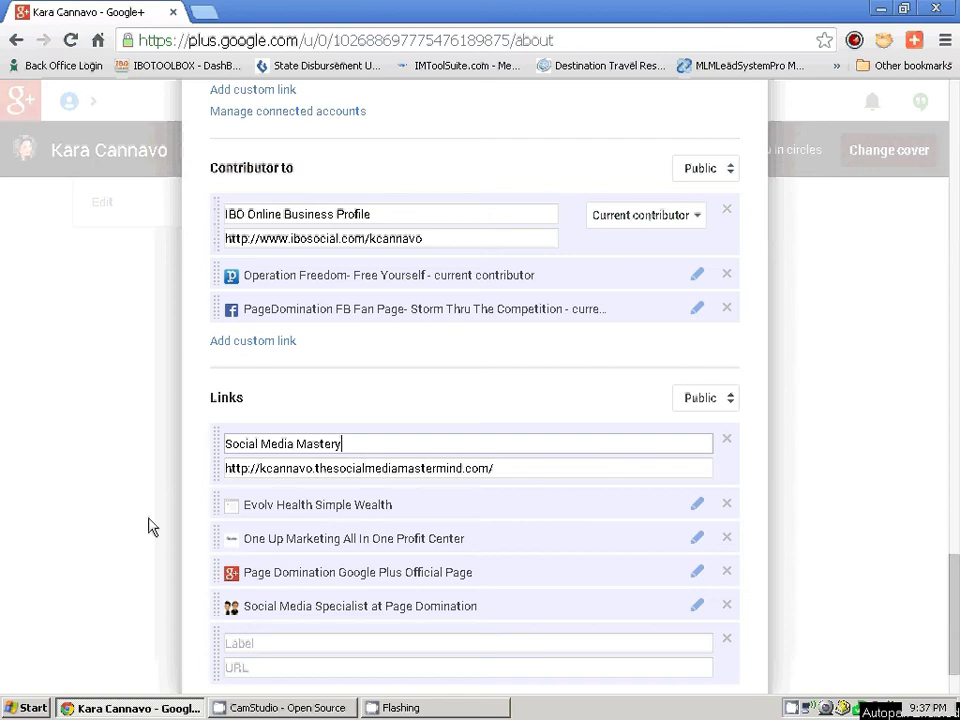
pyautogui.moveTo(497, 468); pyautogui.dragTo(204, 471)
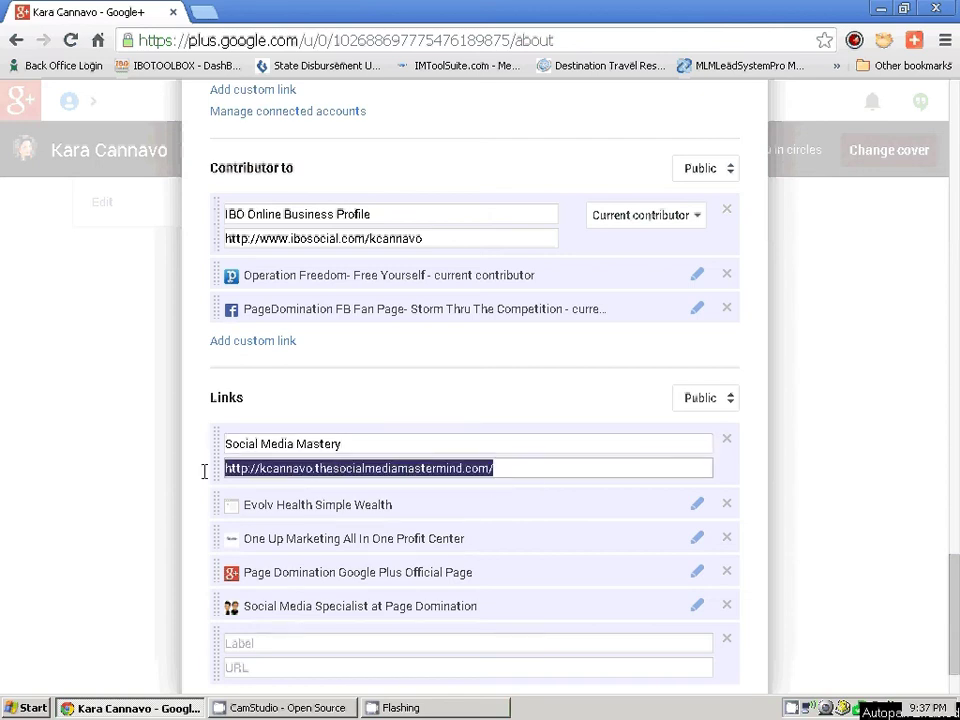
pyautogui.click(499, 478)
pyautogui.moveTo(377, 441); pyautogui.dragTo(218, 447)
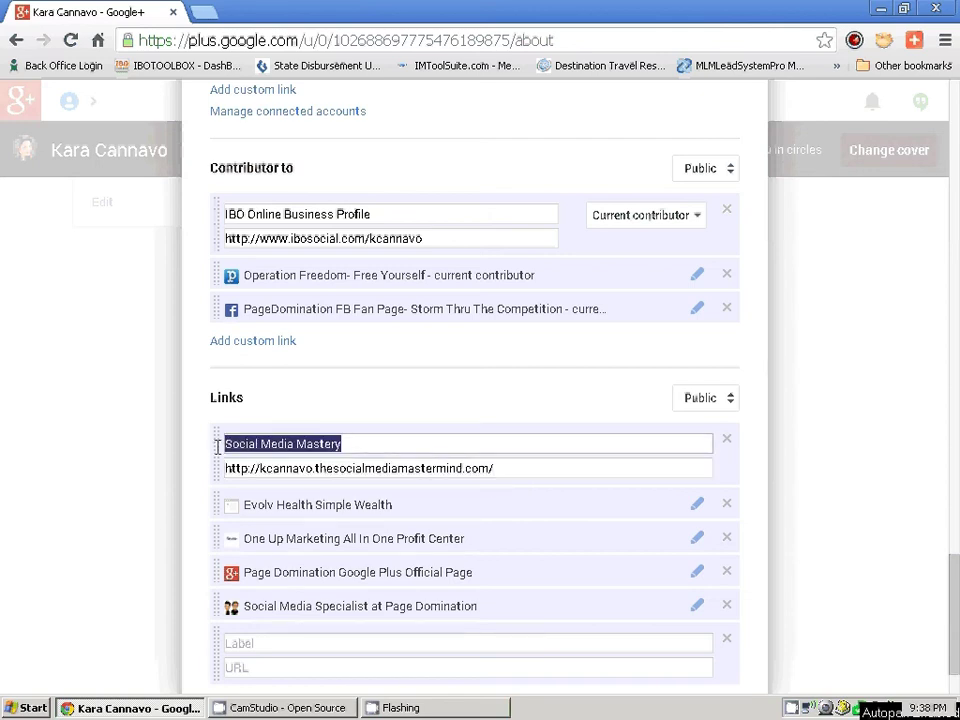
pyautogui.click(364, 443)
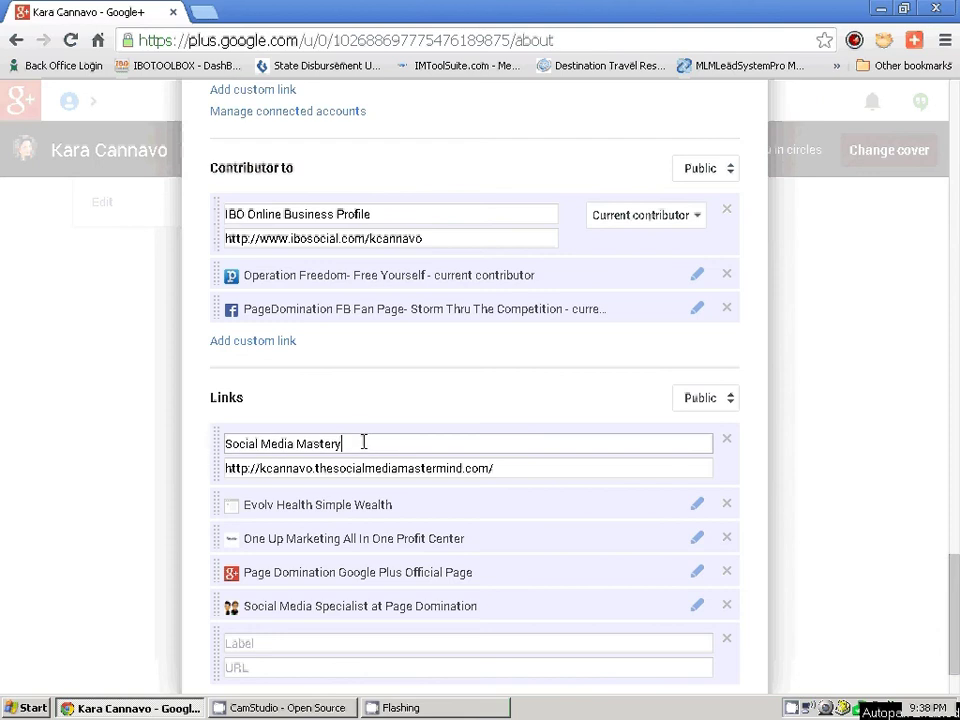
pyautogui.click(297, 444)
pyautogui.click(366, 467)
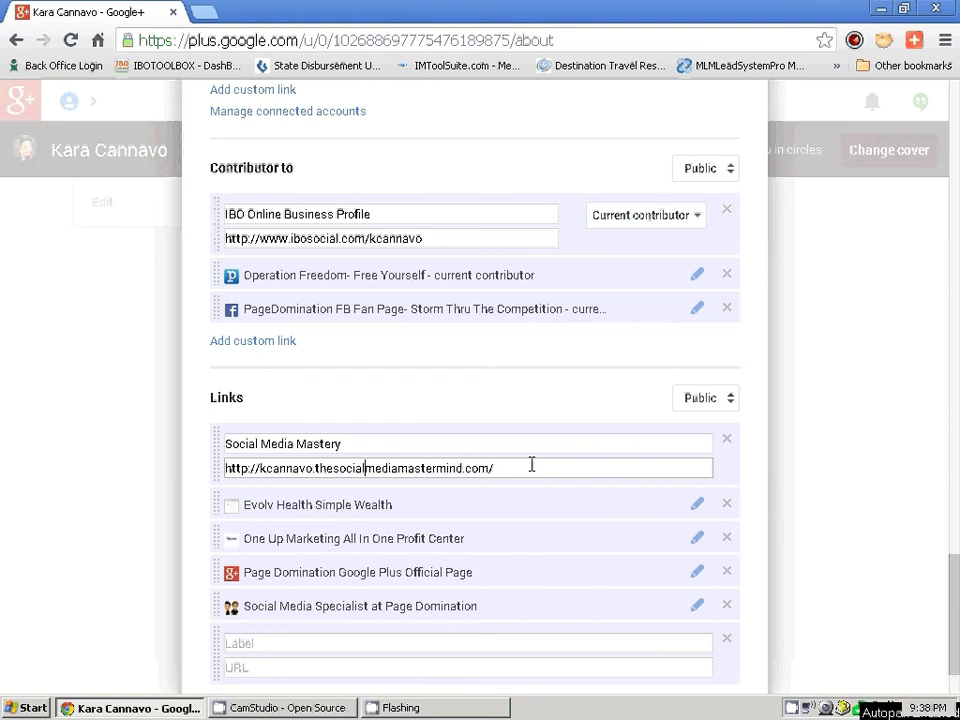
pyautogui.moveTo(510, 474)
pyautogui.mouseDown()
pyautogui.moveTo(212, 463)
pyautogui.moveTo(500, 470)
pyautogui.mouseUp()
# Step: Add two more empty custom link rows below the existing links
pyautogui.scroll(-1, 585, 516)
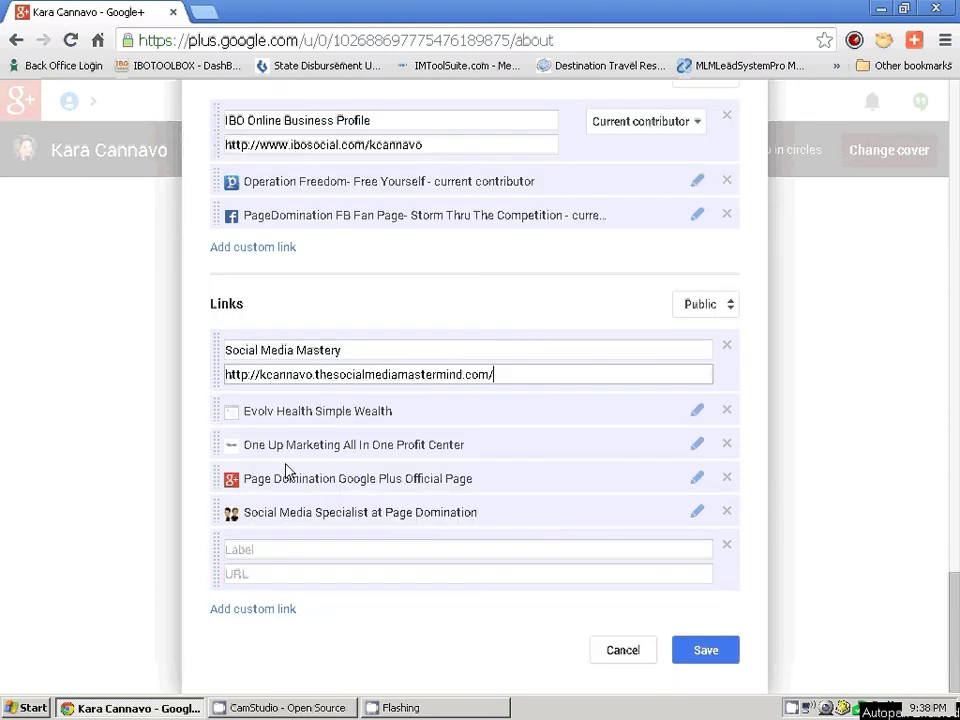
pyautogui.click(268, 612)
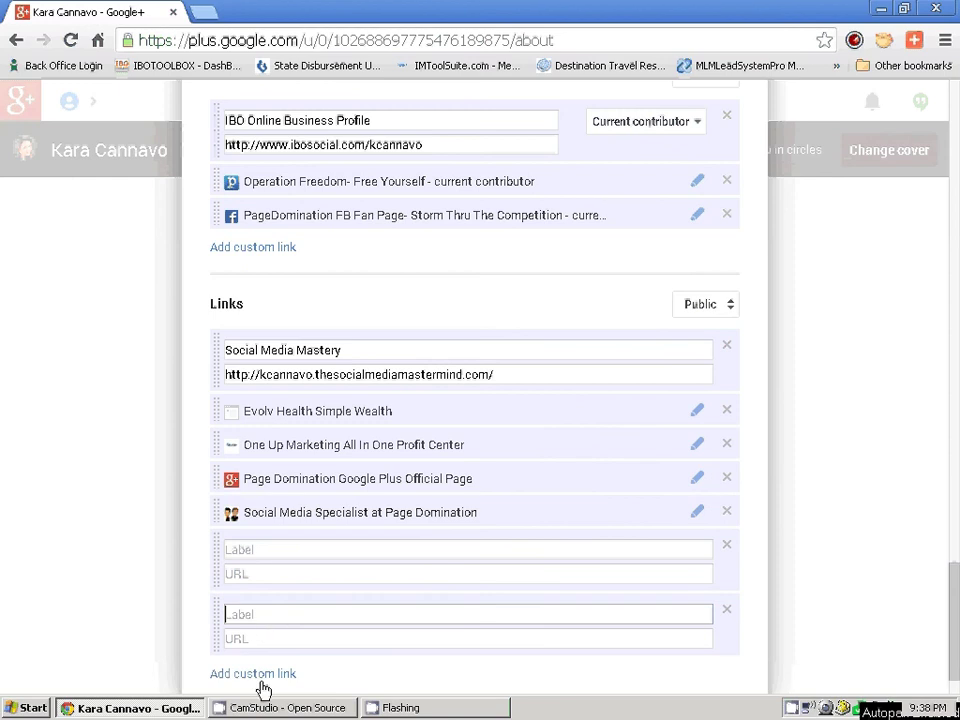
pyautogui.click(261, 680)
pyautogui.scroll(-1, 257, 683)
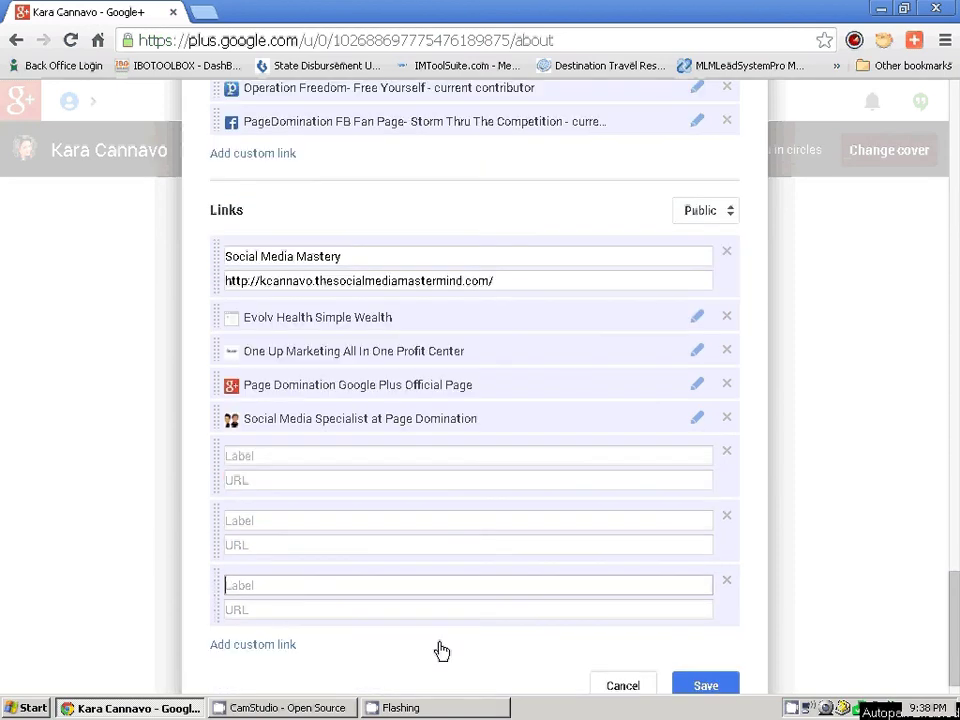
# Step: Save the Links card with all five links and scroll down the About page to review it
pyautogui.click(705, 684)
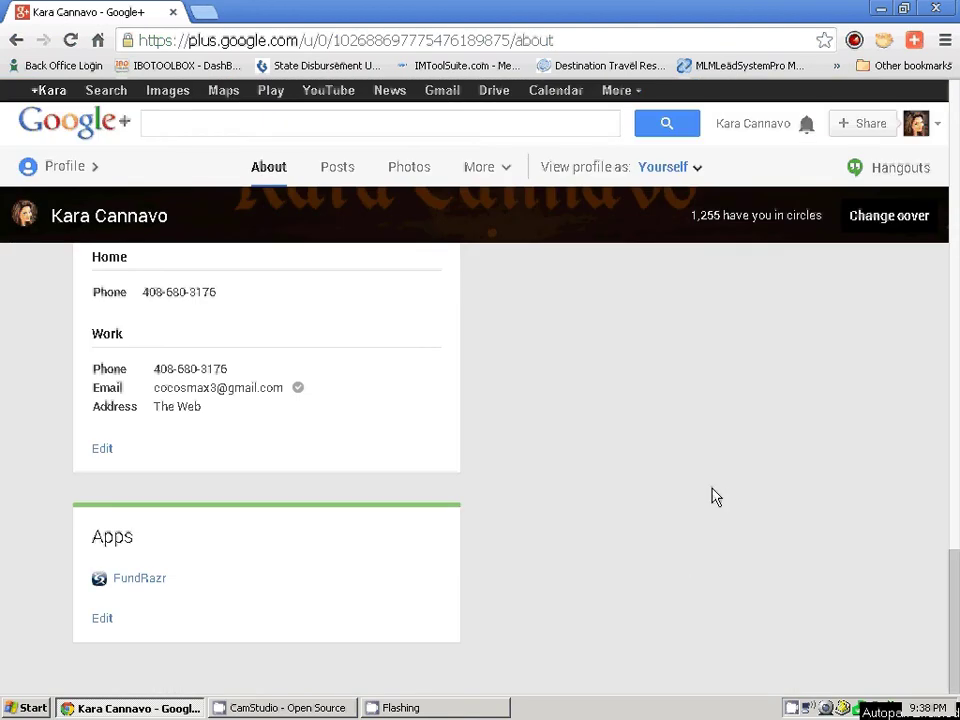
pyautogui.scroll(10, 714, 497)
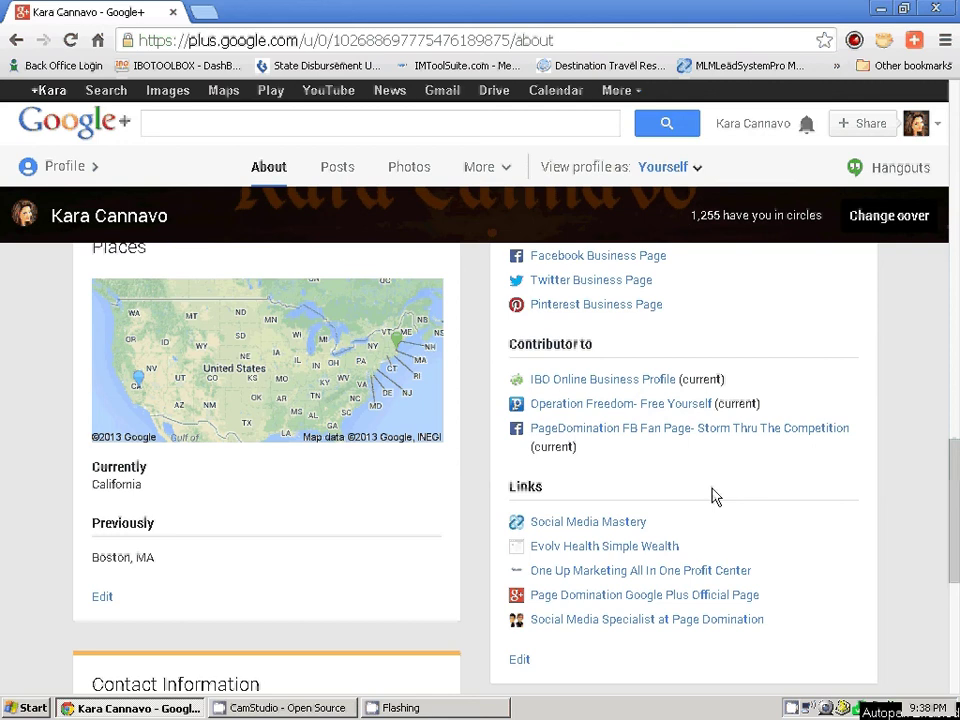
pyautogui.scroll(10, 795, 460)
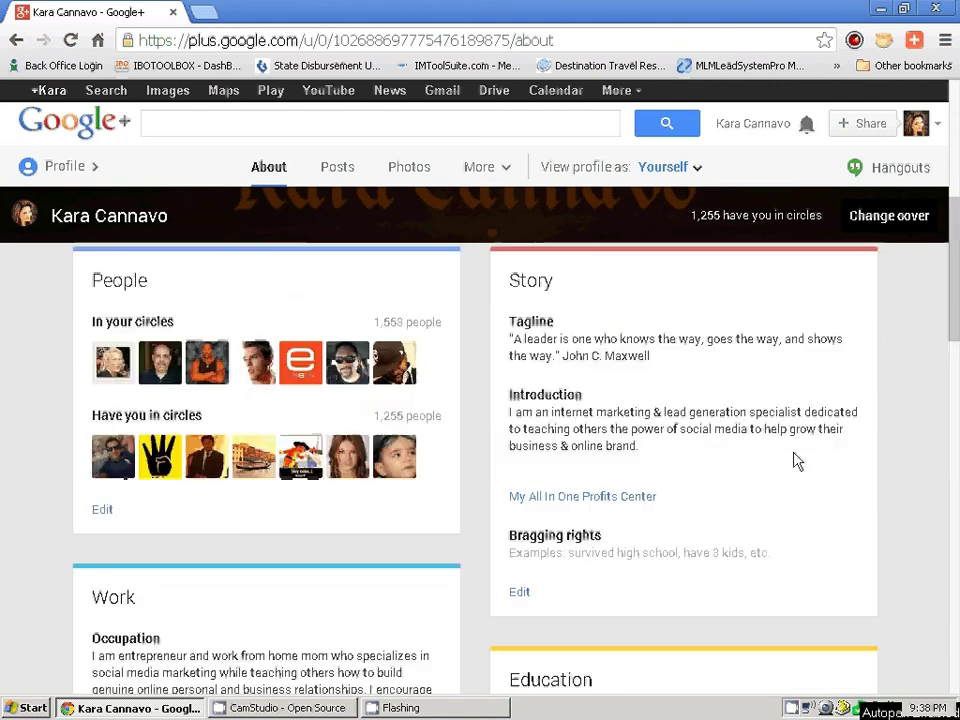
pyautogui.scroll(-8, 795, 460)
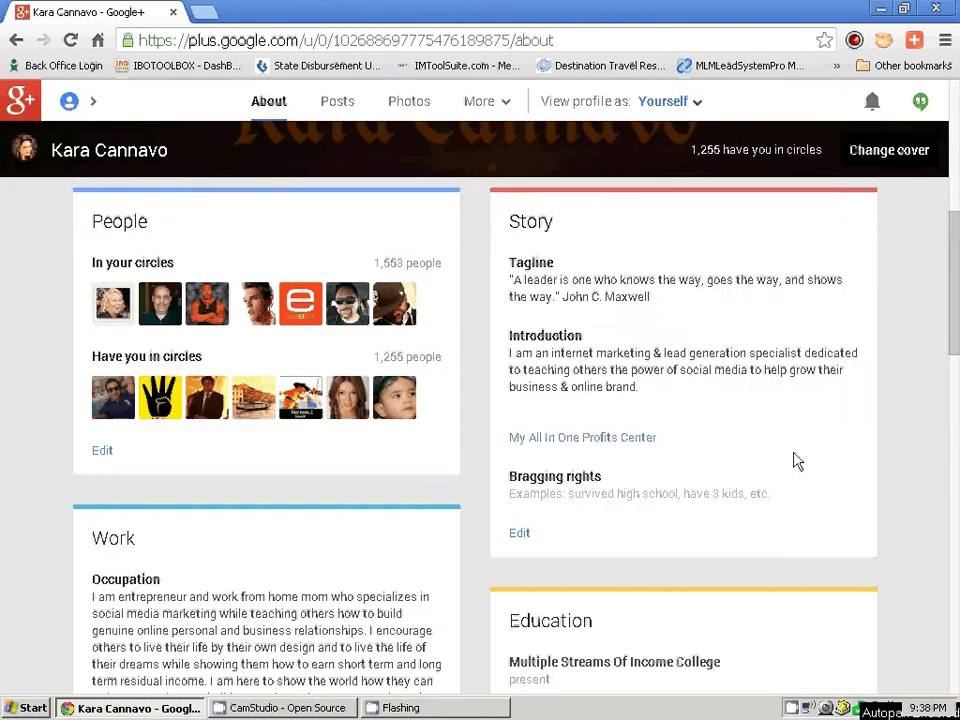
pyautogui.scroll(-5, 795, 460)
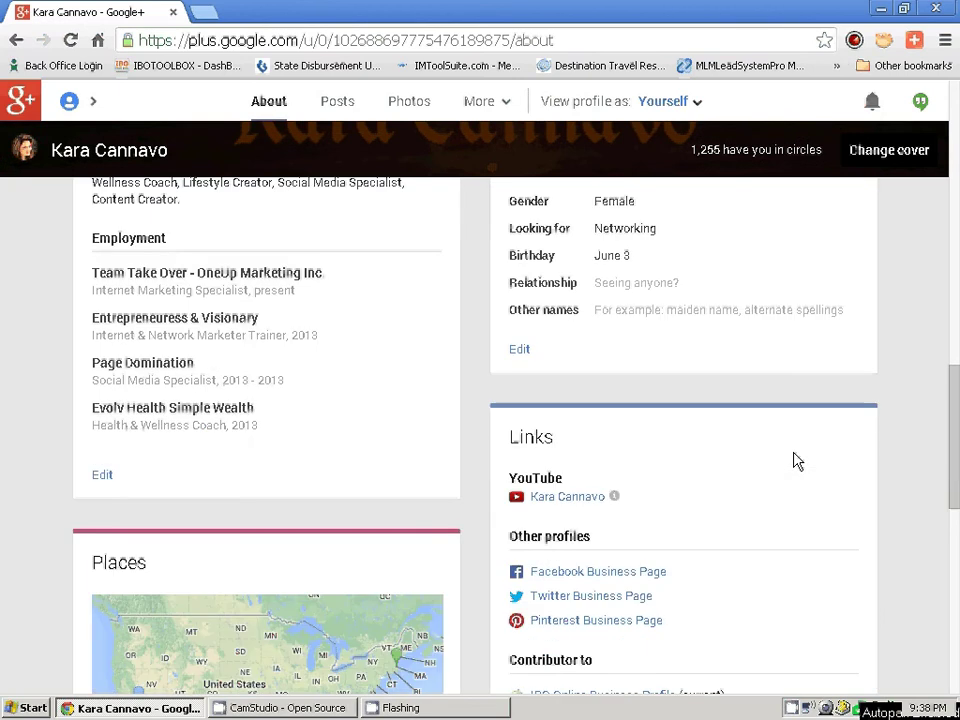
pyautogui.scroll(-1, 795, 460)
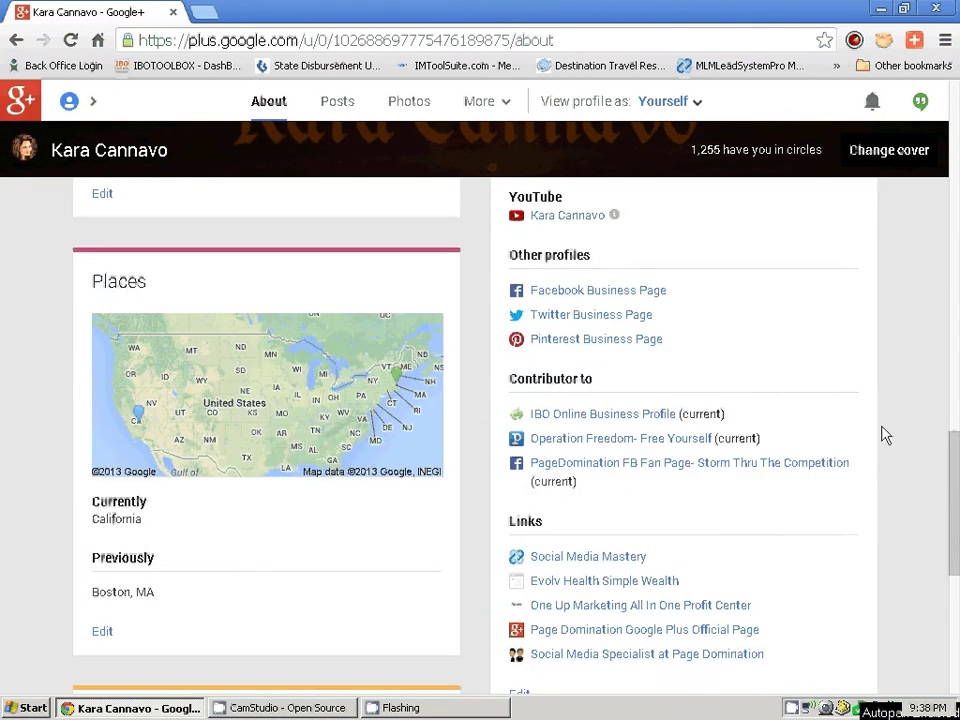
pyautogui.scroll(-3, 883, 435)
pyautogui.scroll(-1, 896, 428)
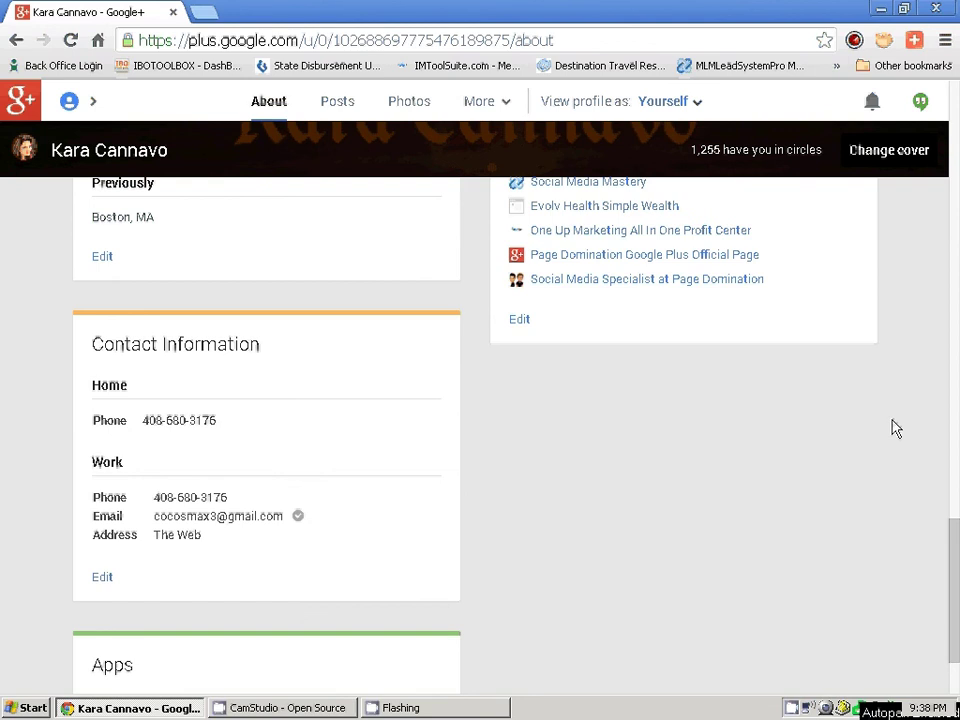
pyautogui.scroll(-2, 763, 386)
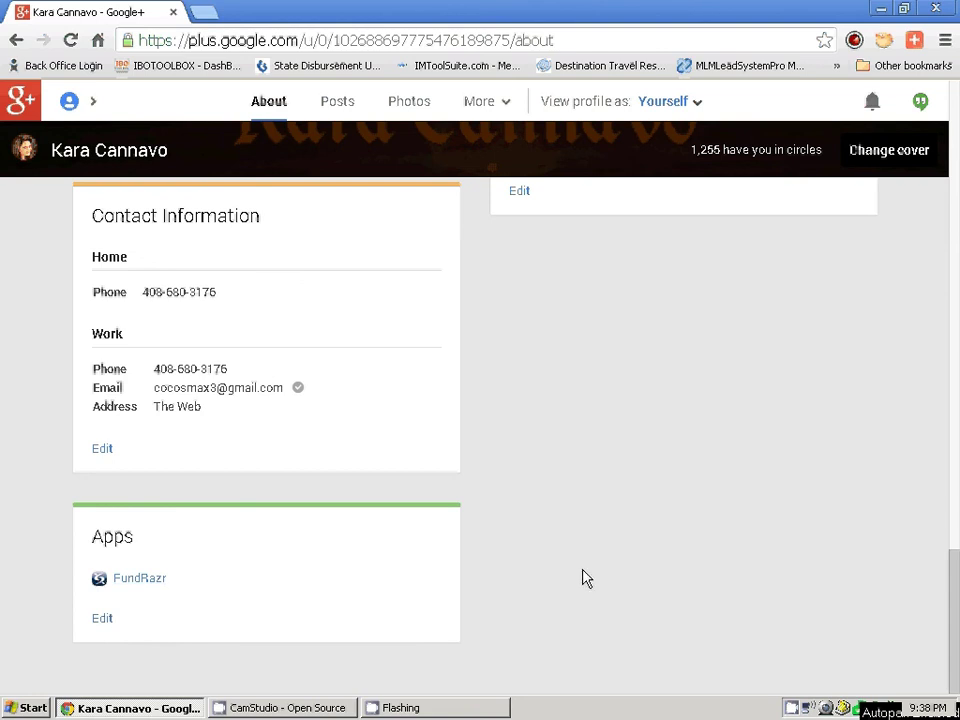
# Step: Return to the top of the About page and bring up the View profile as choices
pyautogui.scroll(1, 585, 579)
pyautogui.scroll(2, 610, 580)
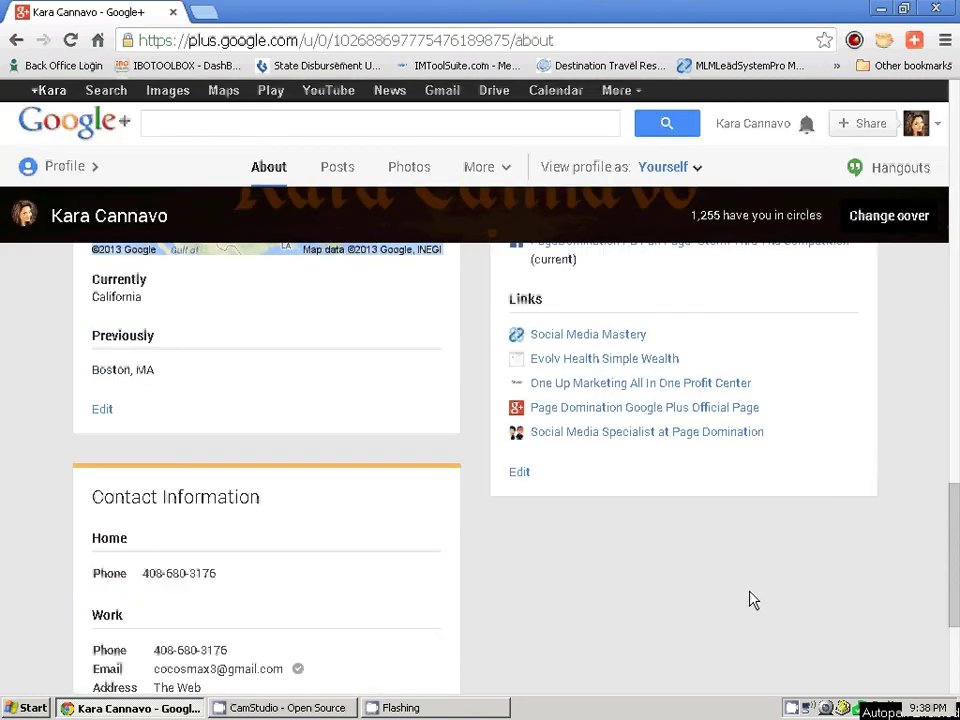
pyautogui.scroll(3, 825, 596)
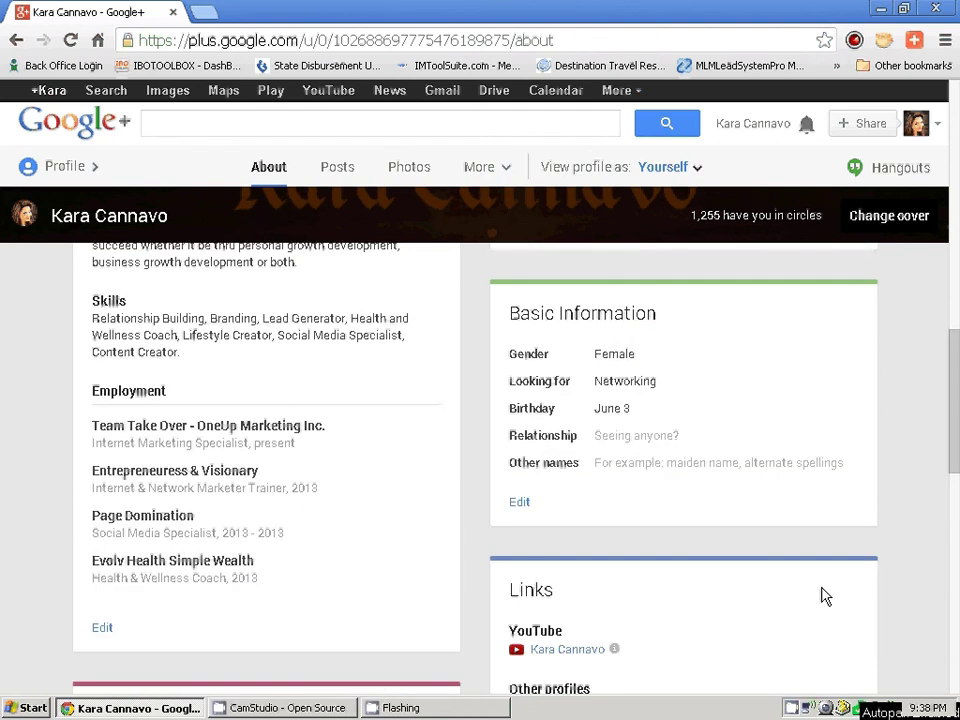
pyautogui.scroll(5, 825, 596)
pyautogui.scroll(4, 825, 596)
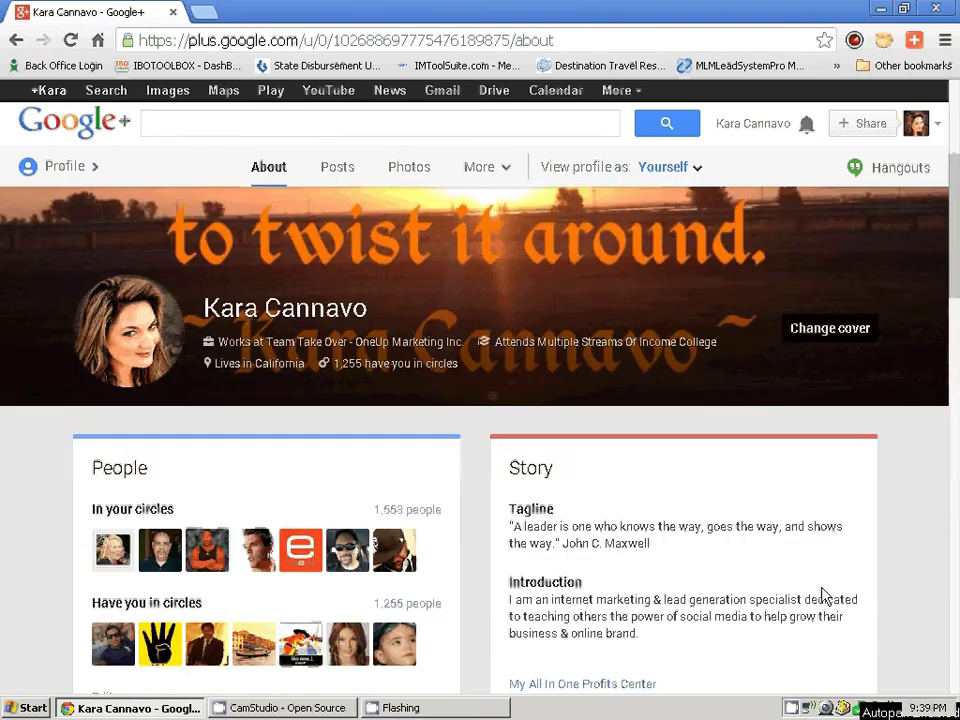
pyautogui.scroll(-2, 825, 596)
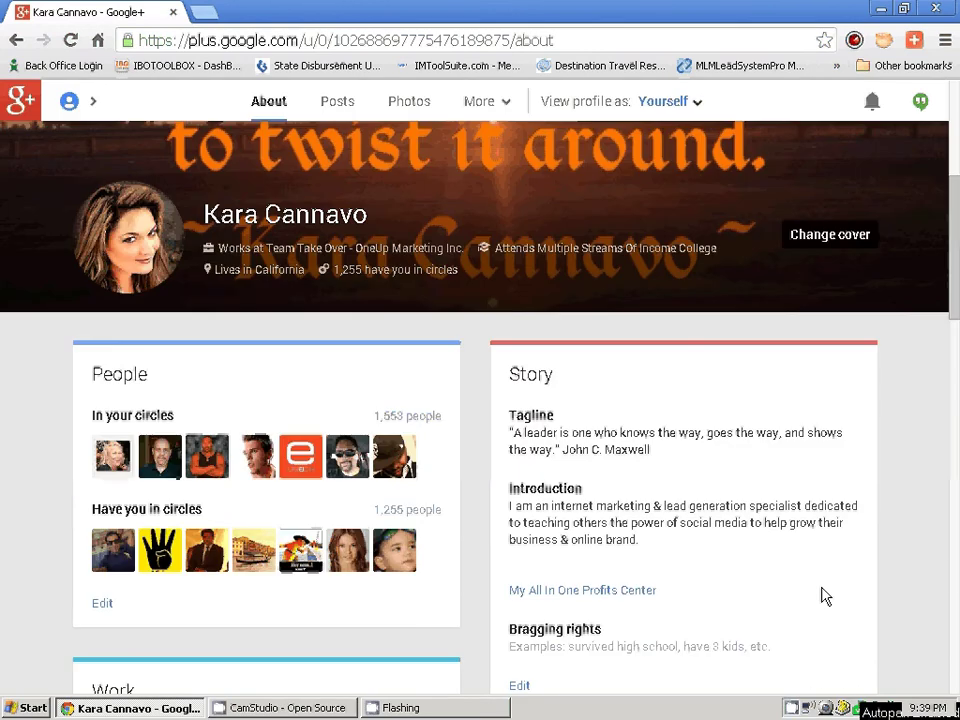
pyautogui.scroll(1, 908, 502)
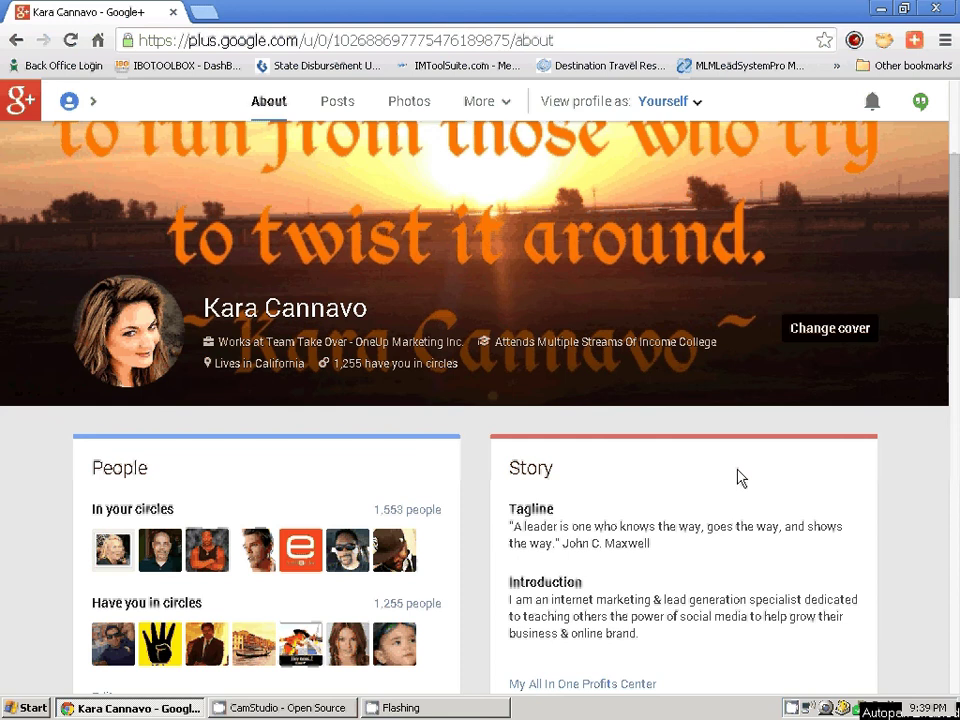
pyautogui.scroll(1, 741, 478)
pyautogui.scroll(3, 737, 476)
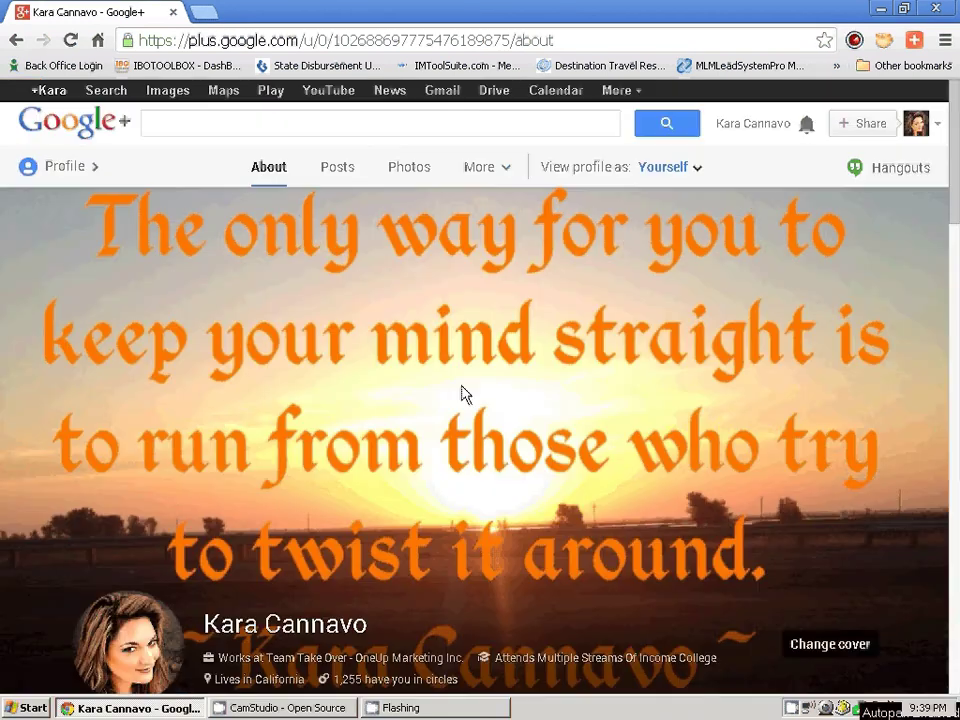
pyautogui.click(68, 170)
pyautogui.click(690, 170)
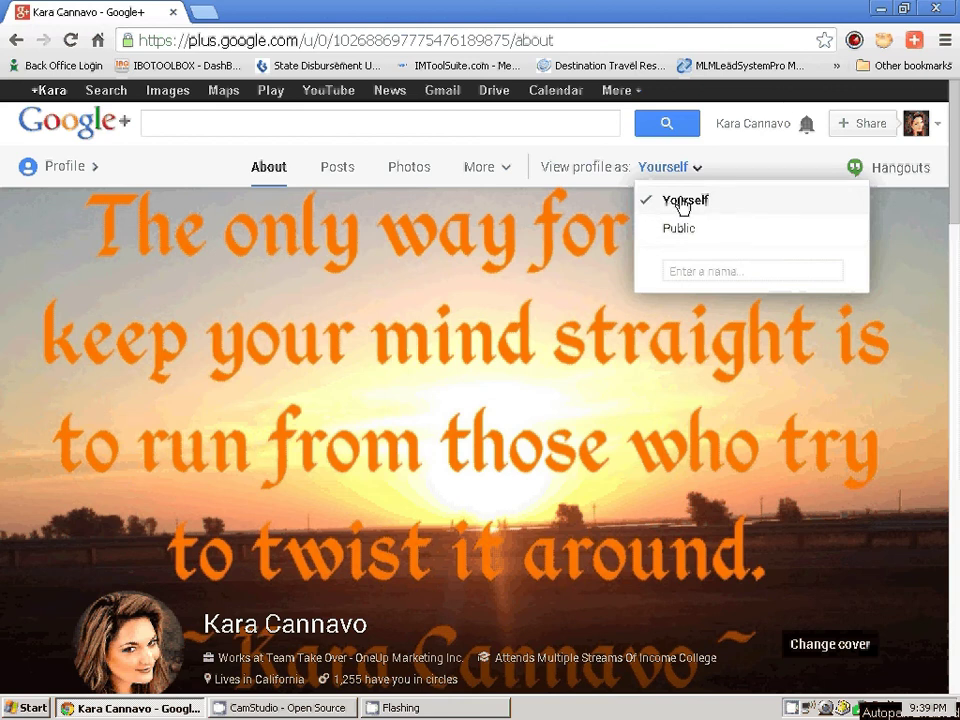
# Step: Preview the About page as the Public sees it and scroll through it
pyautogui.click(684, 201)
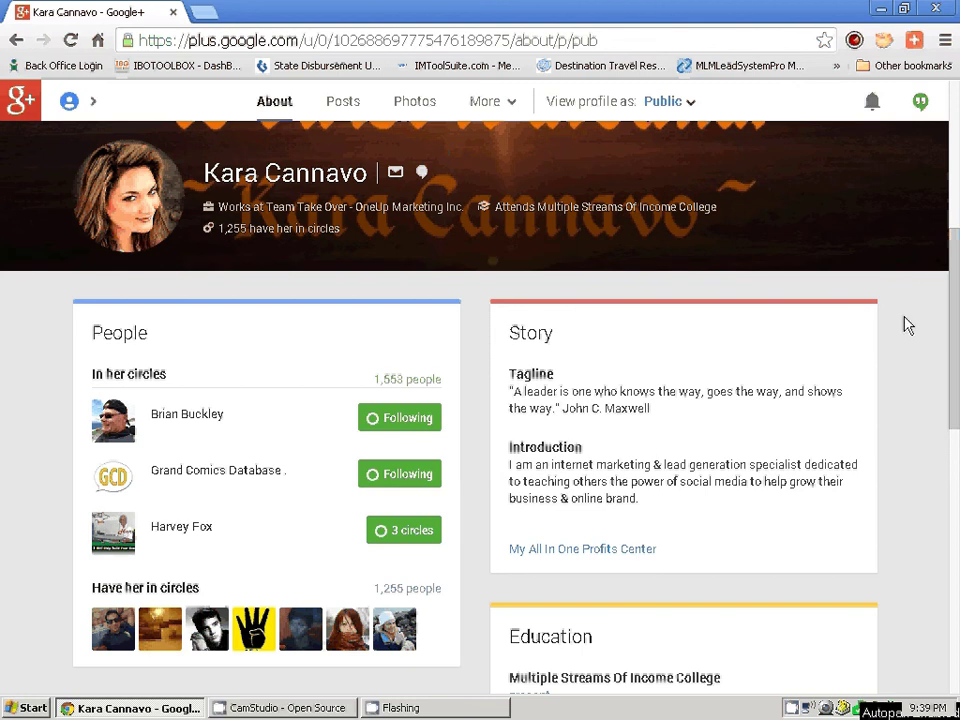
pyautogui.scroll(-2, 910, 360)
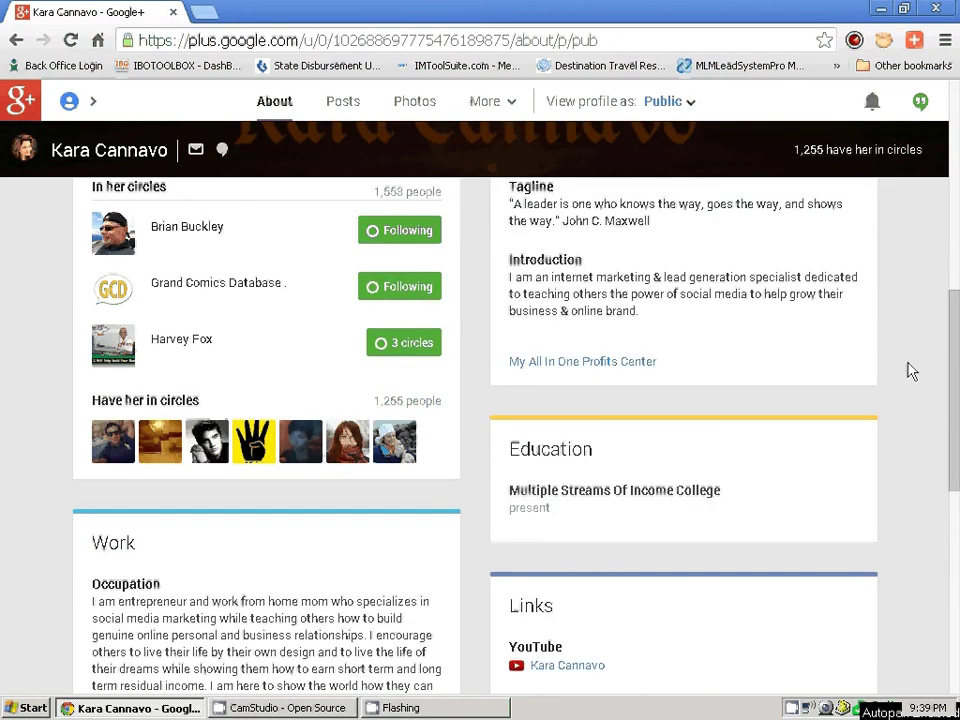
pyautogui.scroll(-1, 910, 371)
pyautogui.scroll(-4, 910, 371)
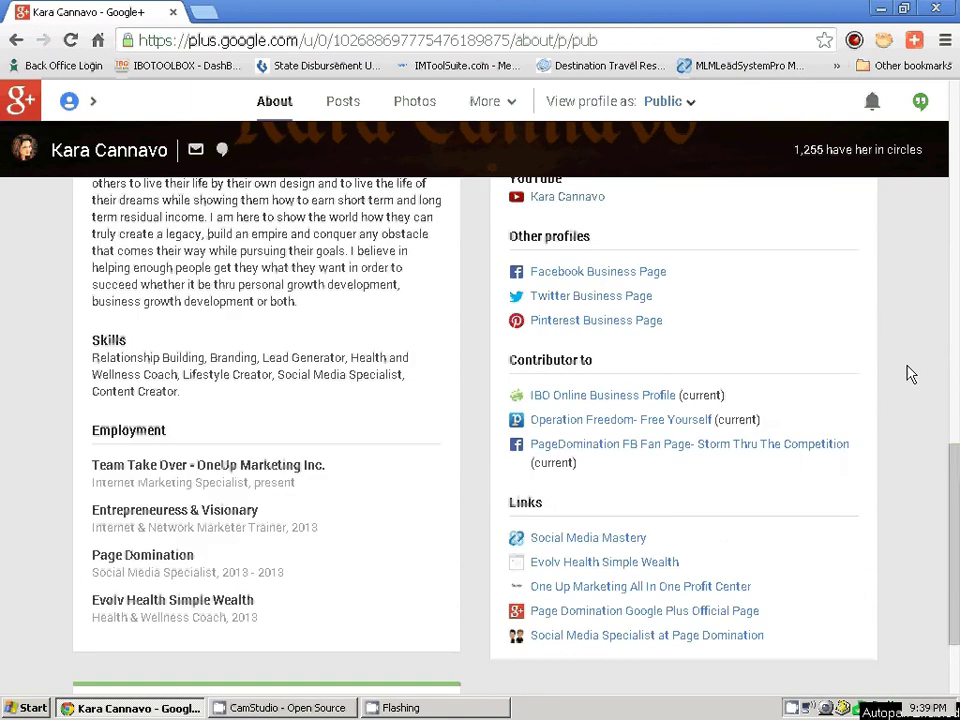
pyautogui.scroll(-2, 914, 373)
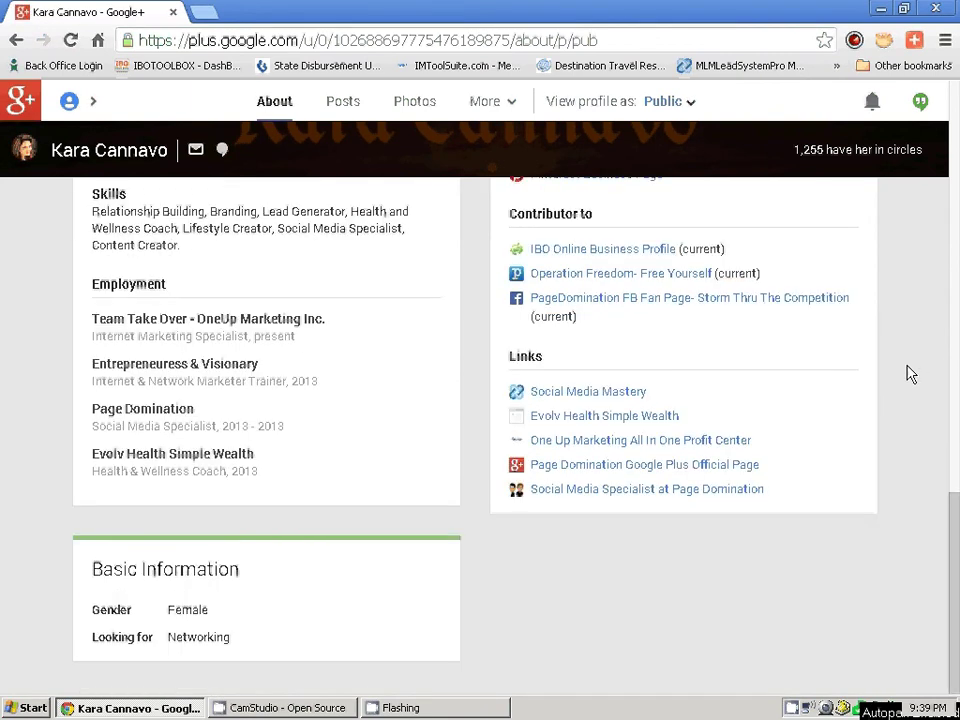
# Step: Switch the View profile as setting back to Yourself
pyautogui.scroll(10, 885, 463)
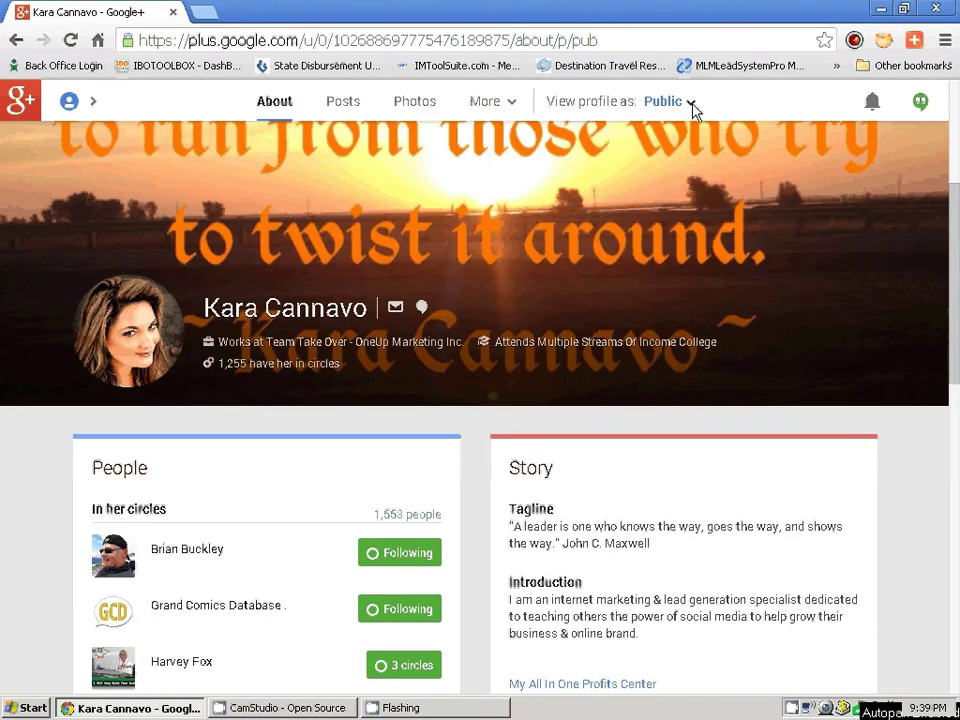
pyautogui.click(690, 103)
pyautogui.click(680, 135)
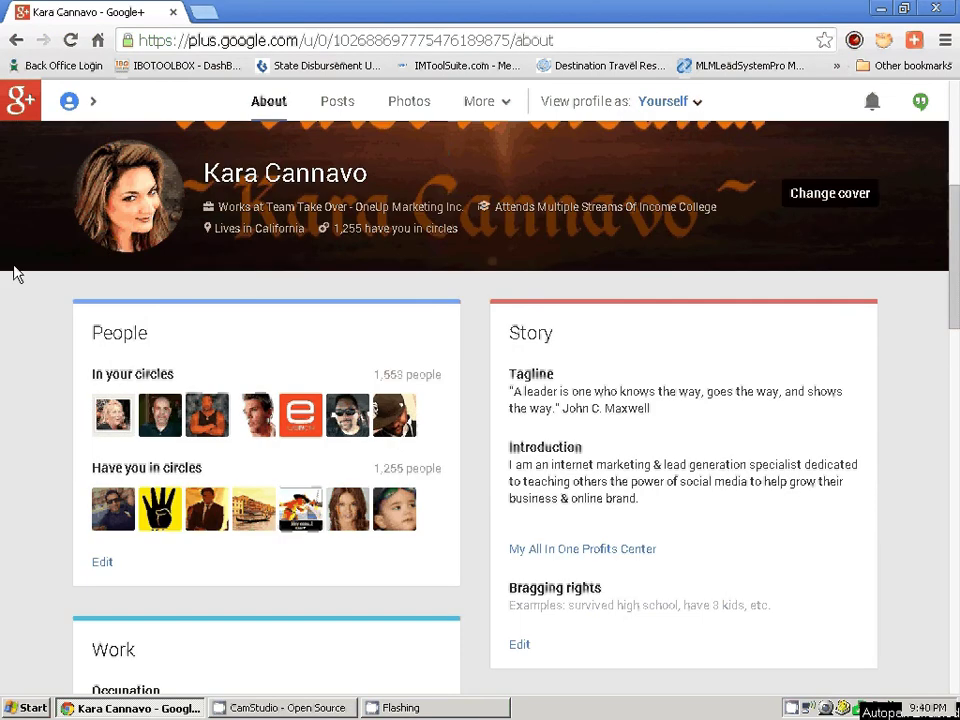
# Step: Save the People card showing All circles to Public, including people who have added you
pyautogui.moveTo(92, 97)
pyautogui.click(102, 563)
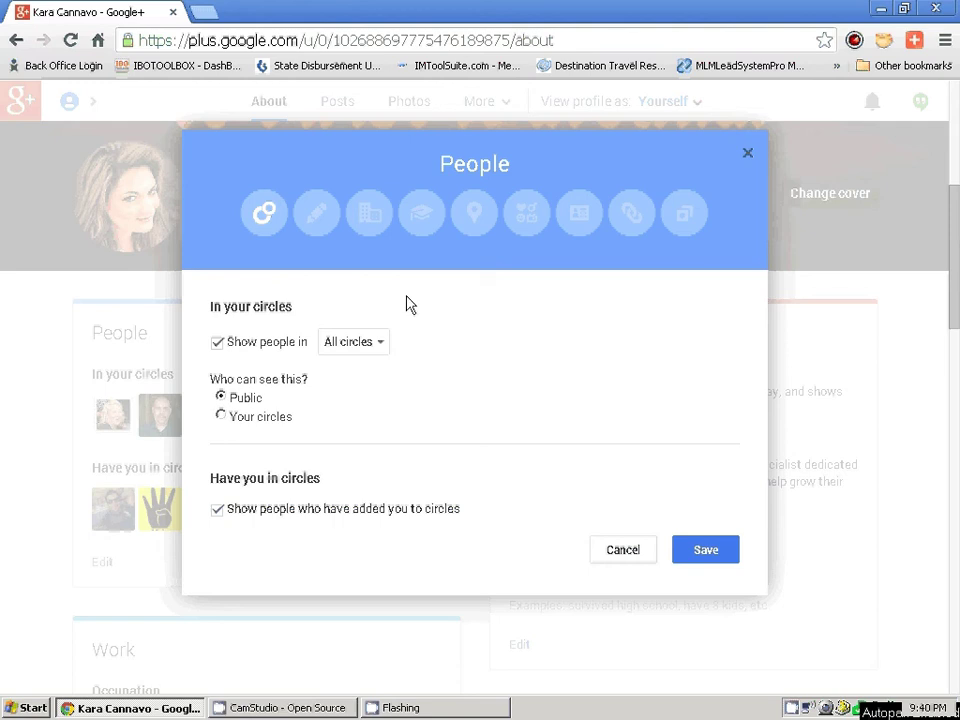
pyautogui.click(705, 550)
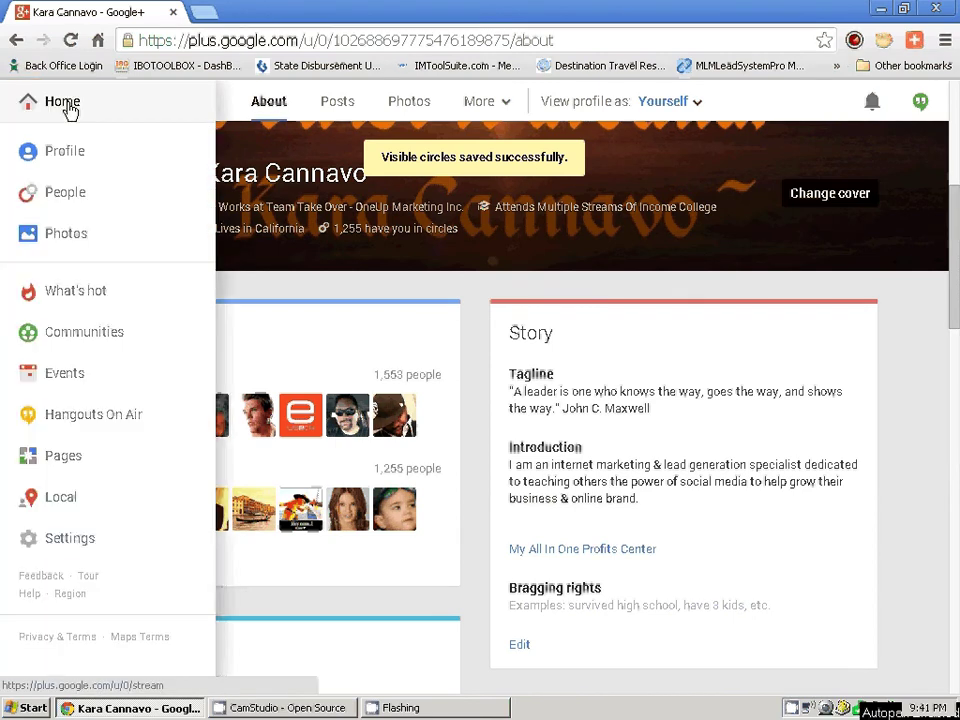
# Step: Go to the Home stream and open the full You may know suggestions list
pyautogui.click(62, 103)
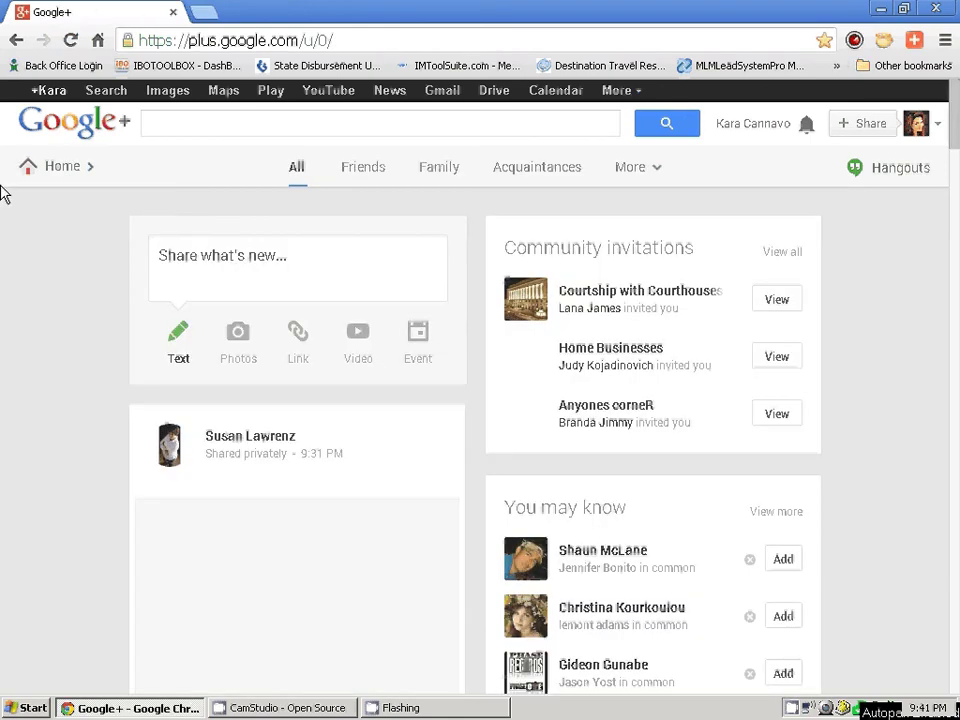
pyautogui.moveTo(118, 165)
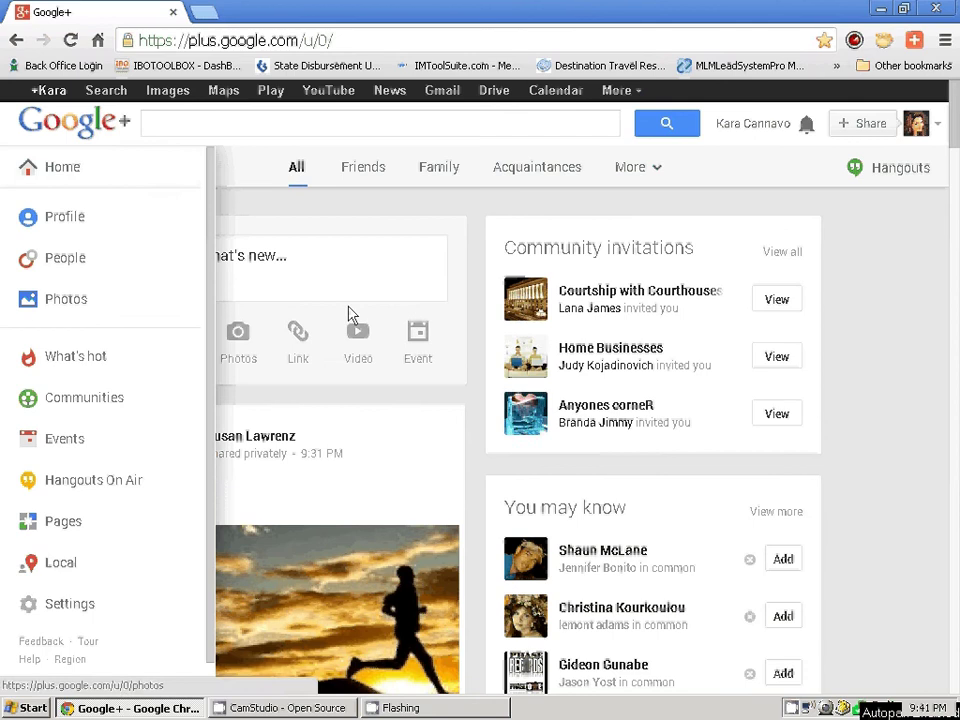
pyautogui.moveTo(67, 164)
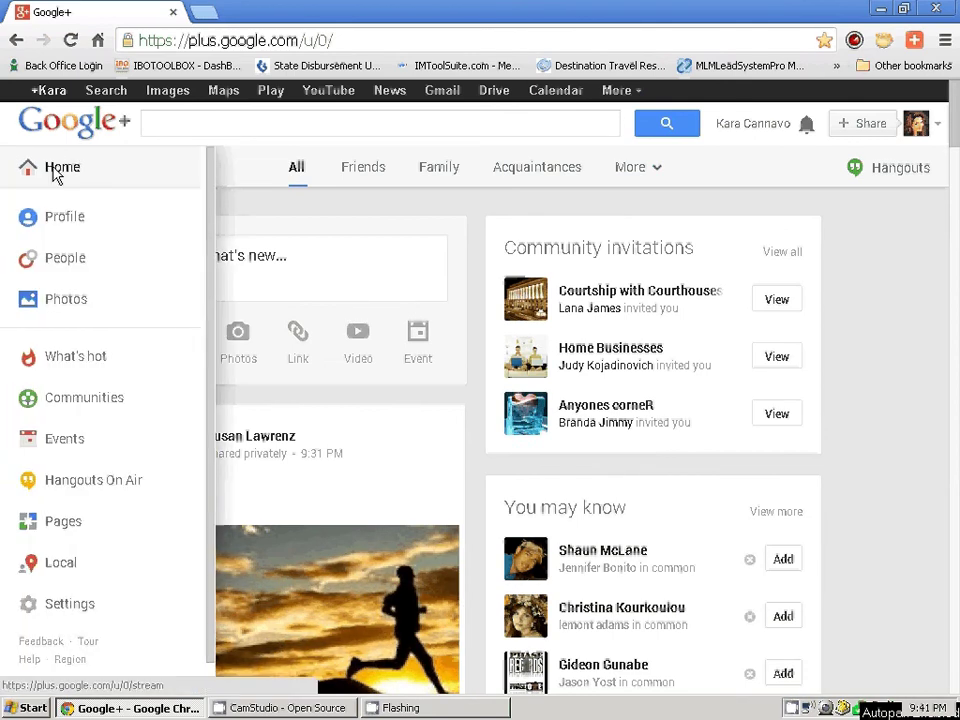
pyautogui.click(55, 172)
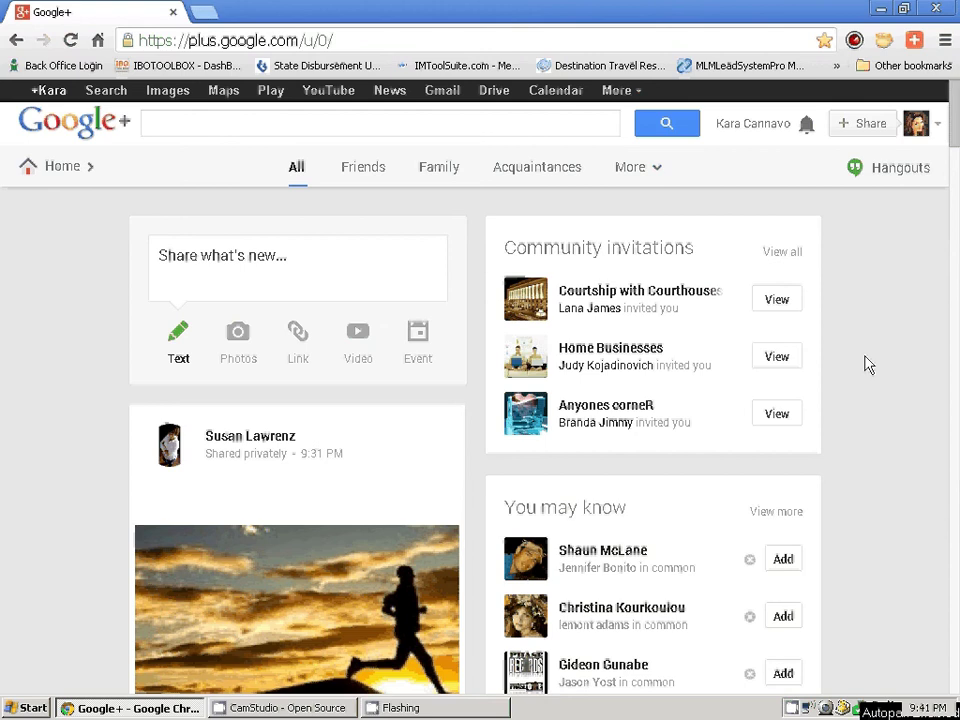
pyautogui.scroll(-3, 868, 365)
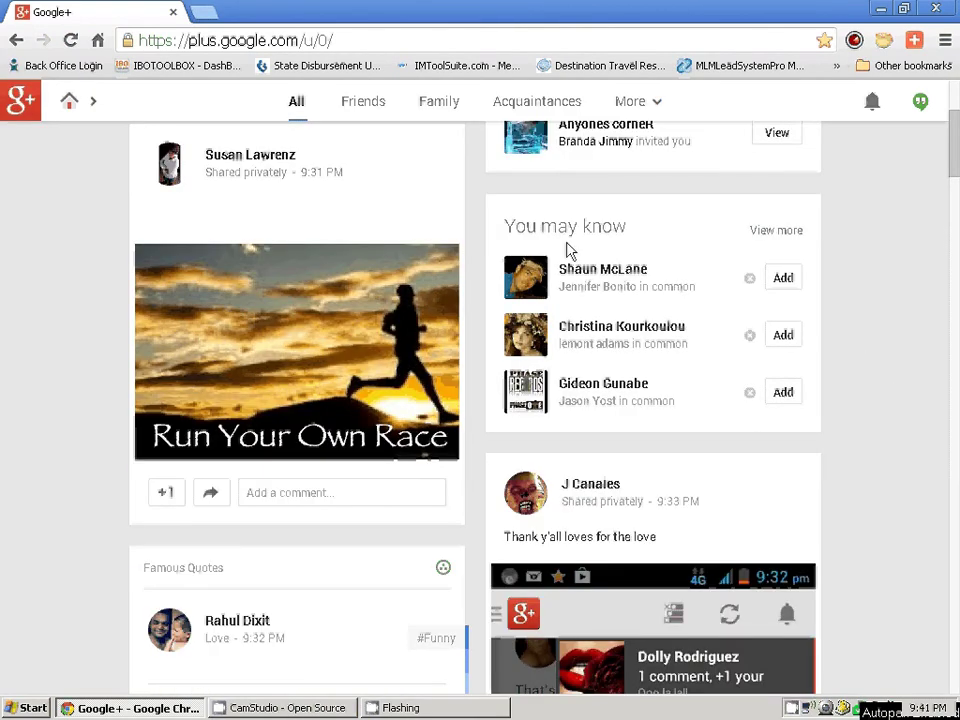
pyautogui.click(773, 231)
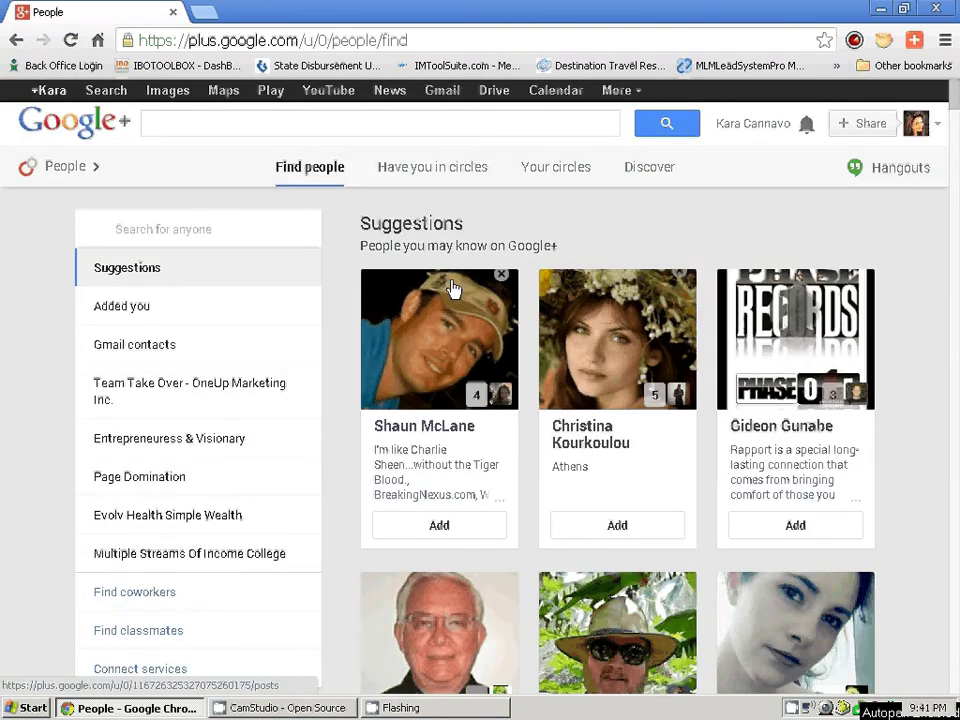
# Step: Add the first suggested person to the Friends and Following circles, then open his profile
pyautogui.click(453, 289)
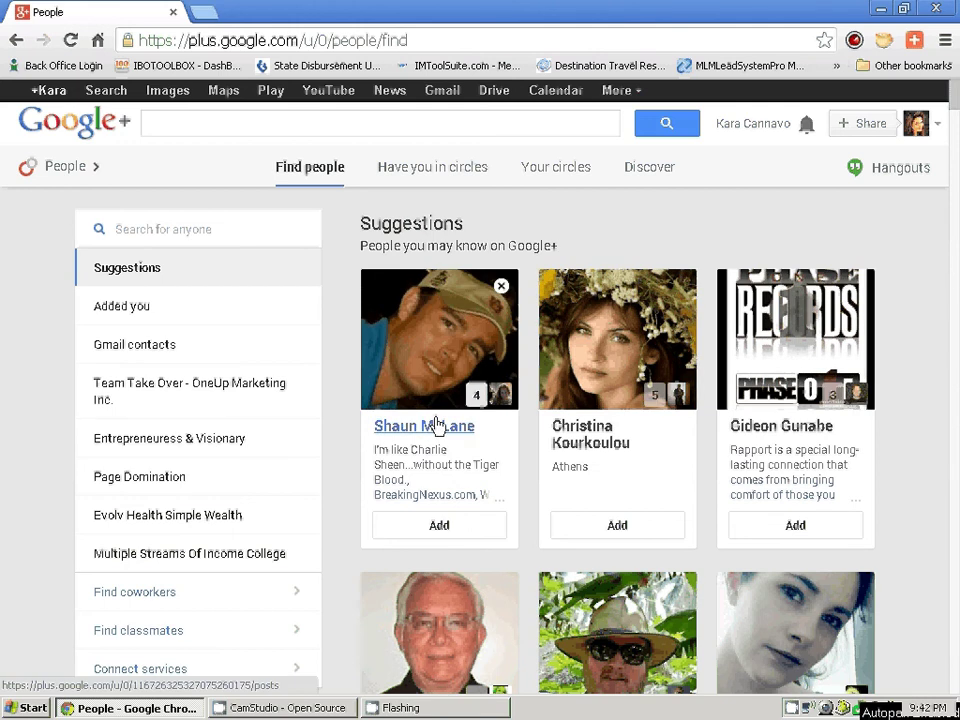
pyautogui.moveTo(485, 400)
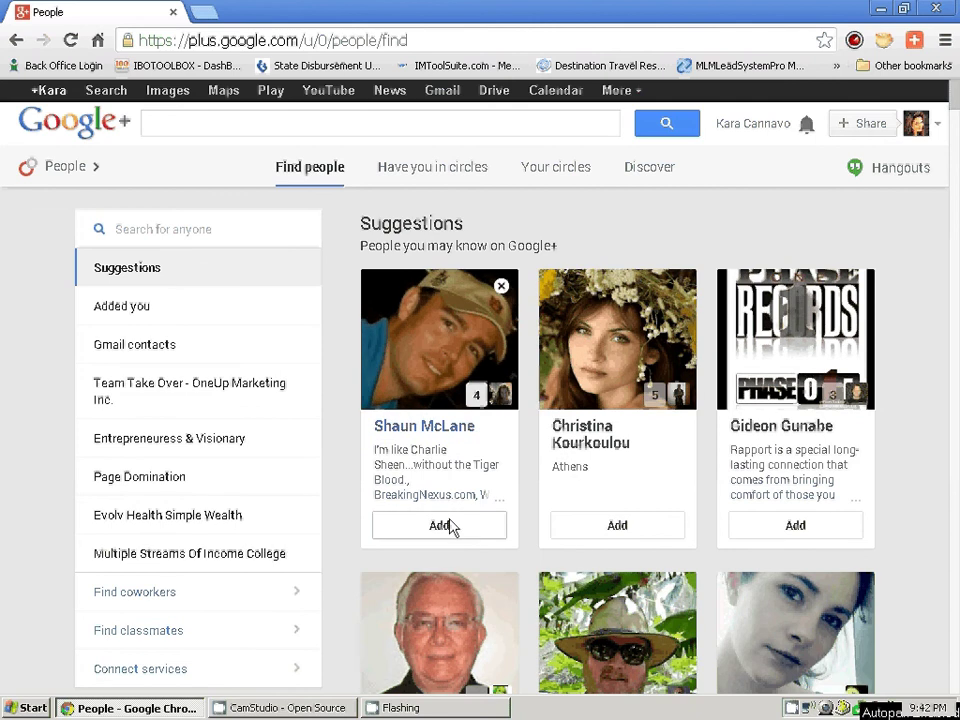
pyautogui.click(448, 526)
pyautogui.click(426, 530)
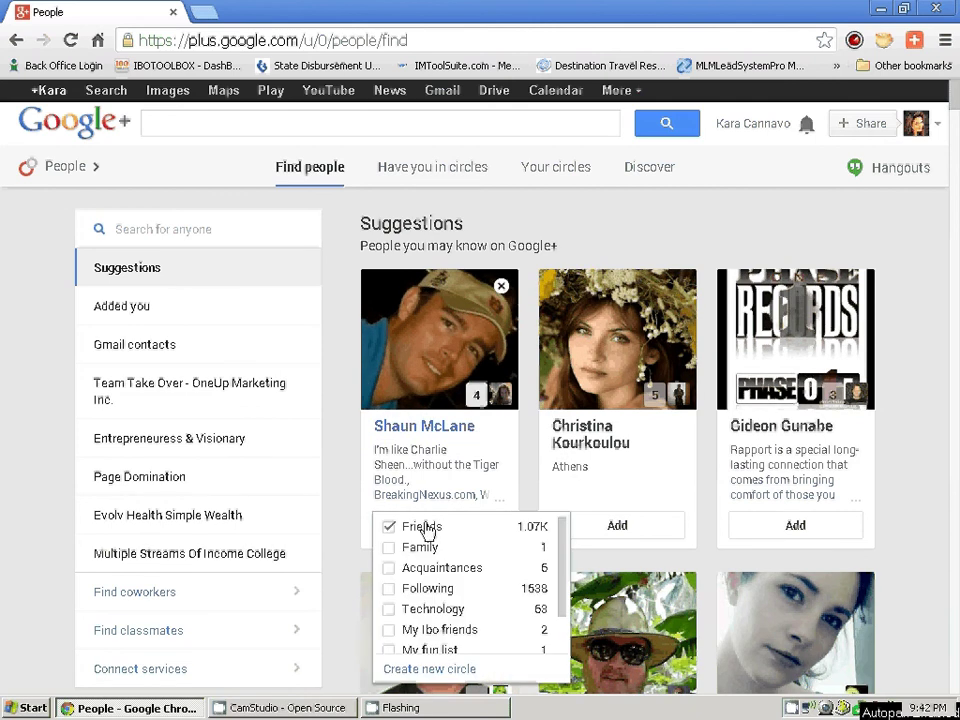
pyautogui.click(437, 592)
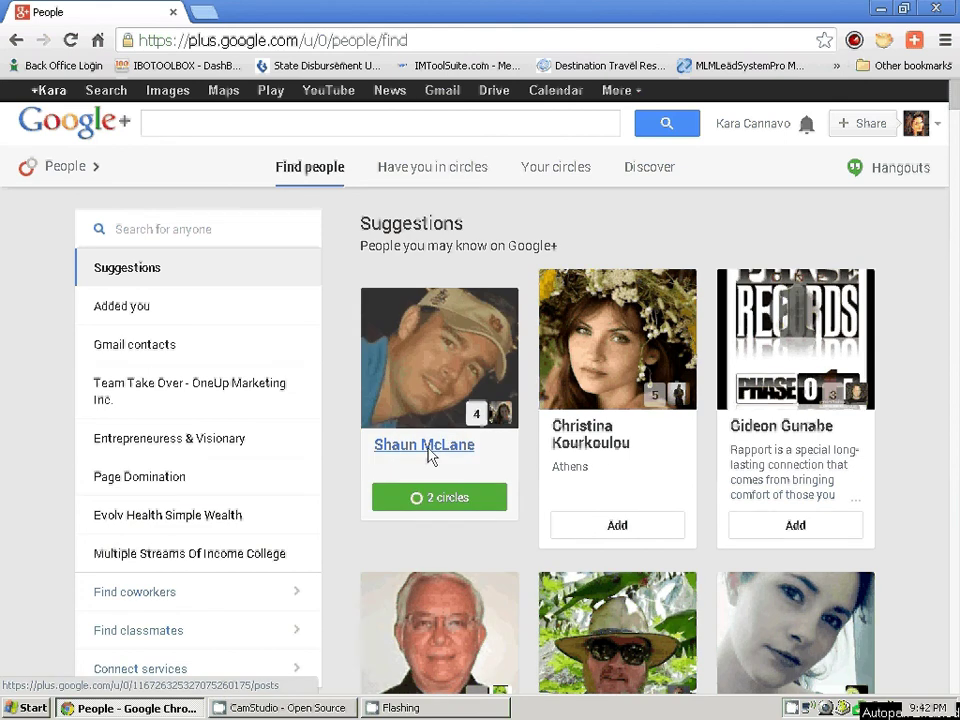
pyautogui.click(430, 454)
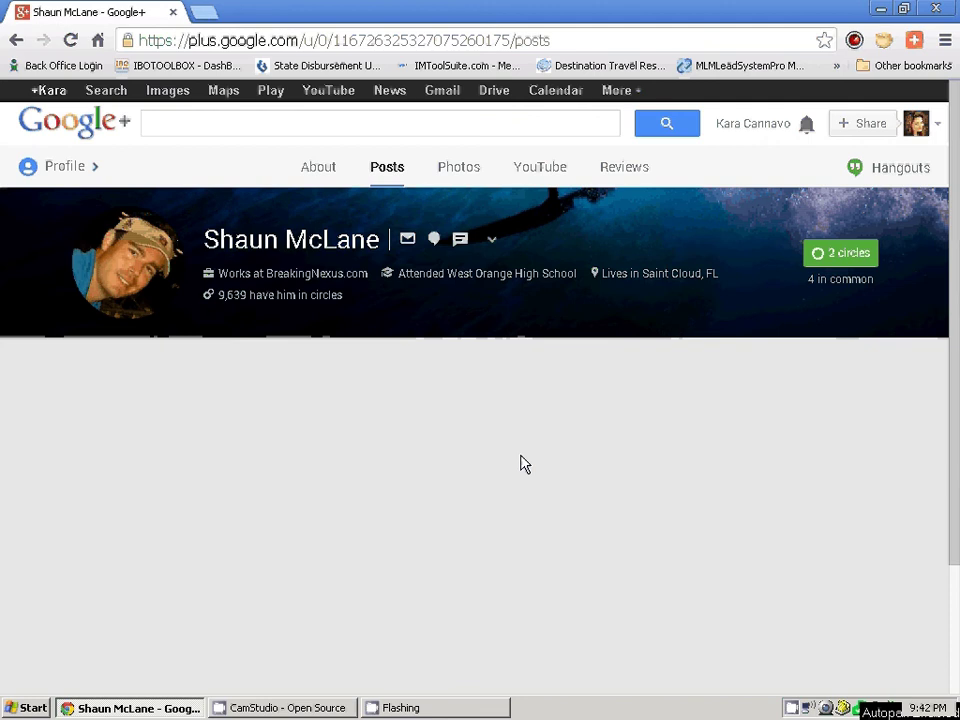
pyautogui.scroll(-1, 520, 463)
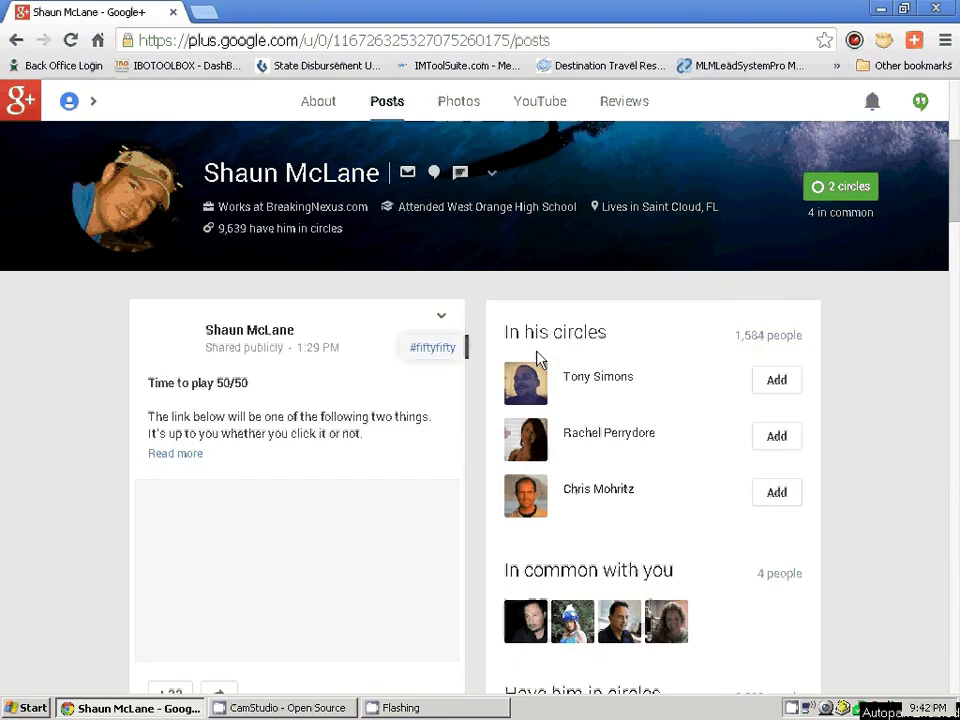
pyautogui.scroll(2, 860, 315)
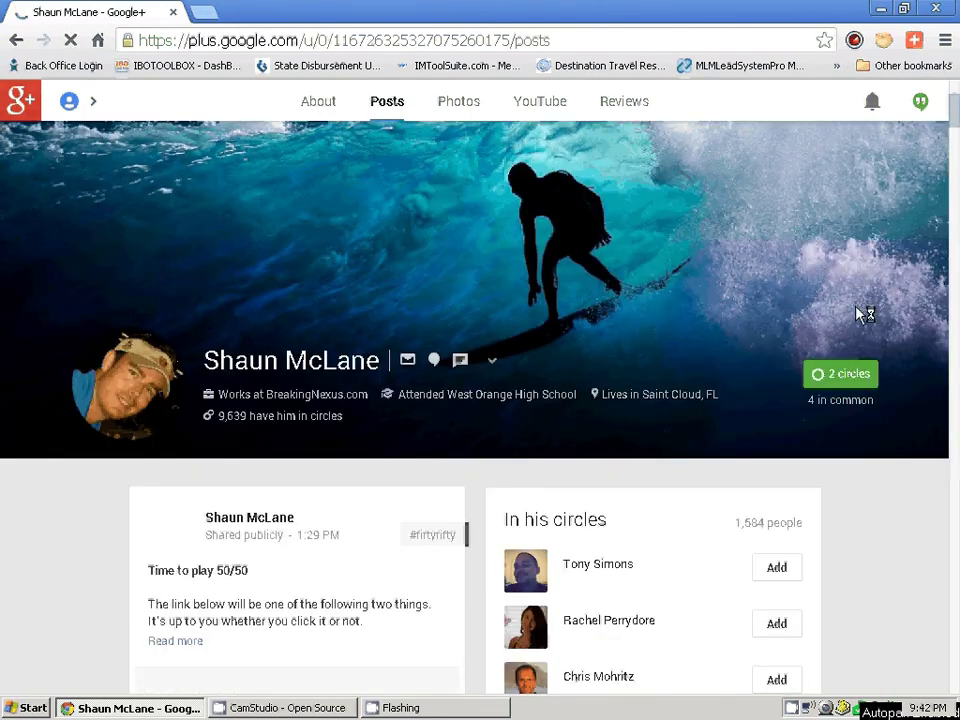
pyautogui.moveTo(843, 370)
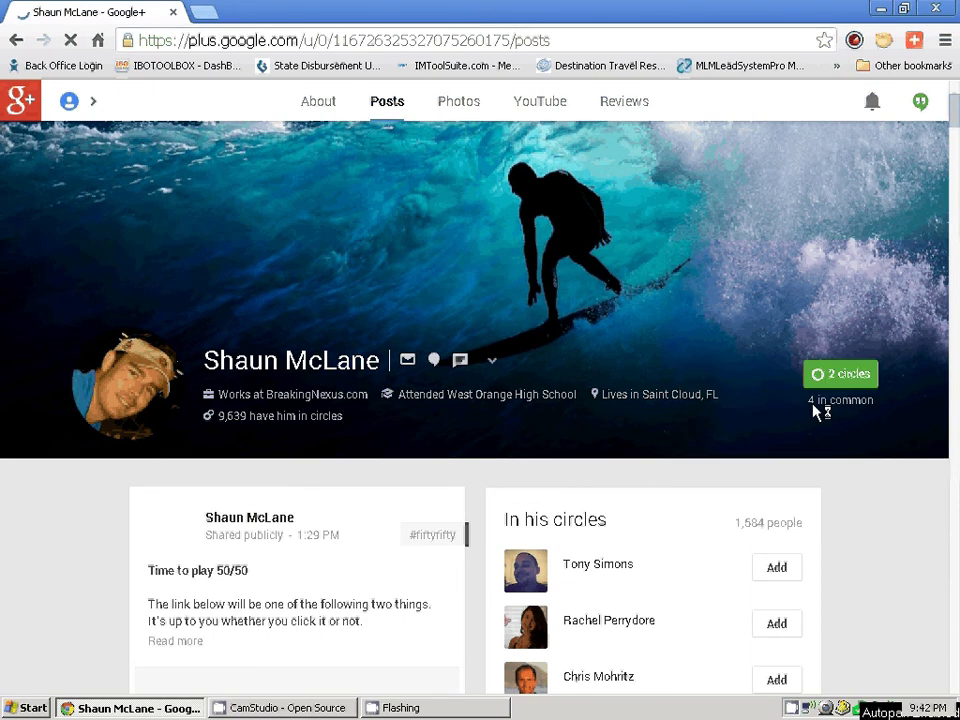
pyautogui.moveTo(810, 375)
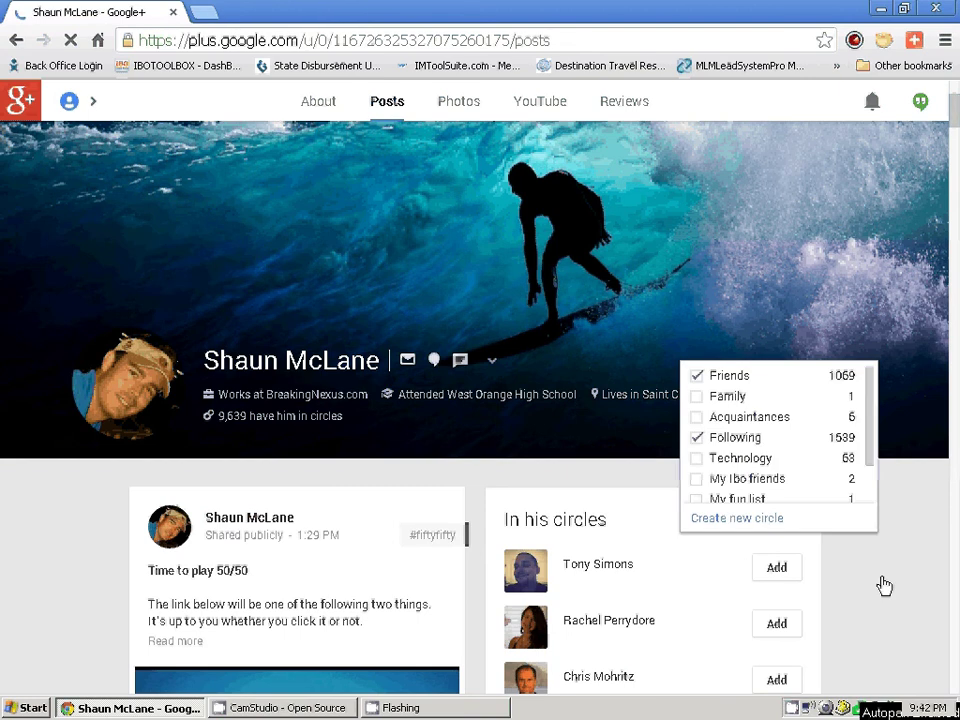
pyautogui.scroll(-2, 884, 585)
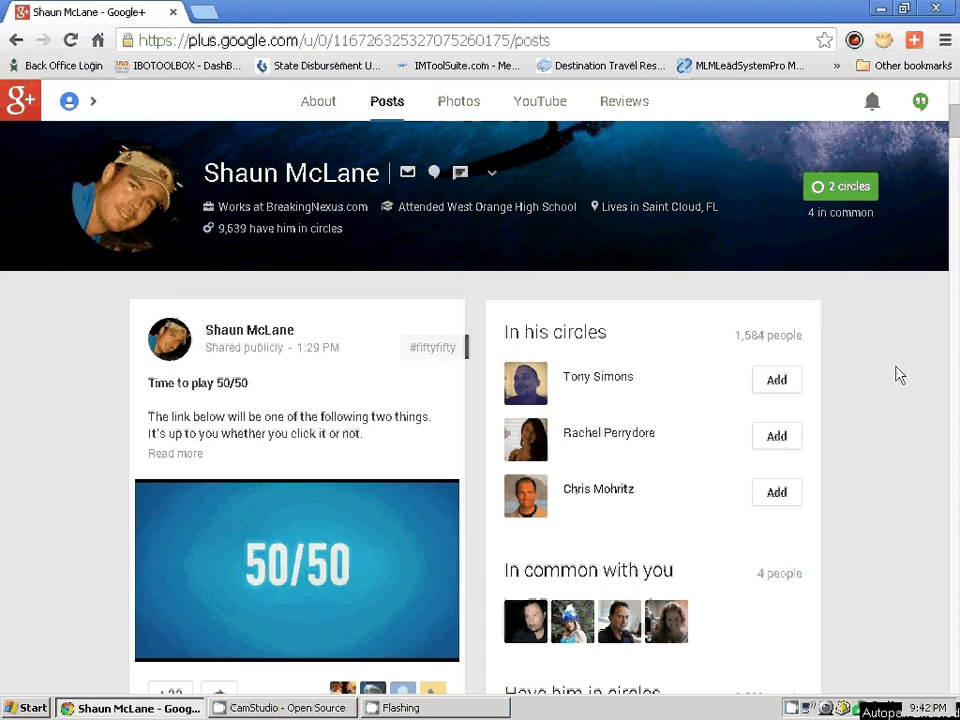
pyautogui.scroll(3, 898, 374)
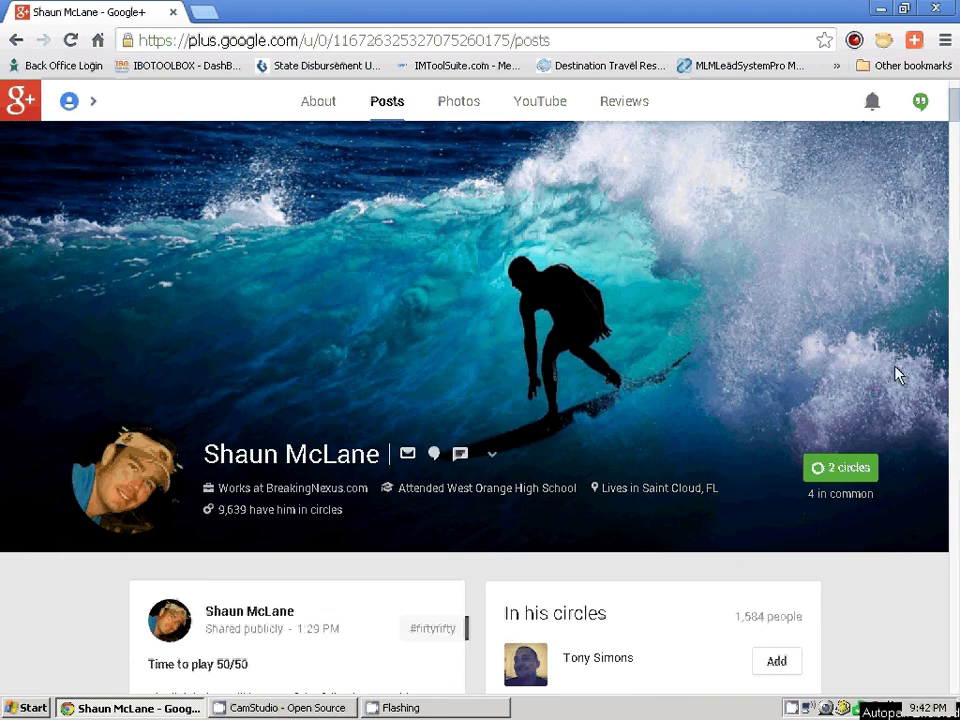
pyautogui.click(314, 108)
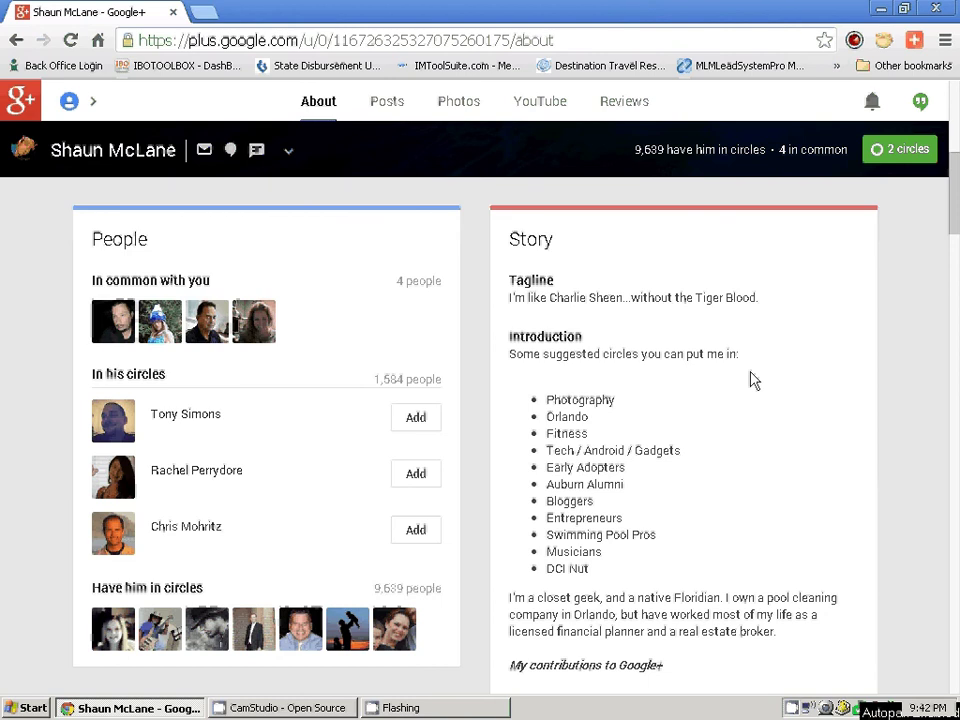
pyautogui.scroll(-1, 803, 355)
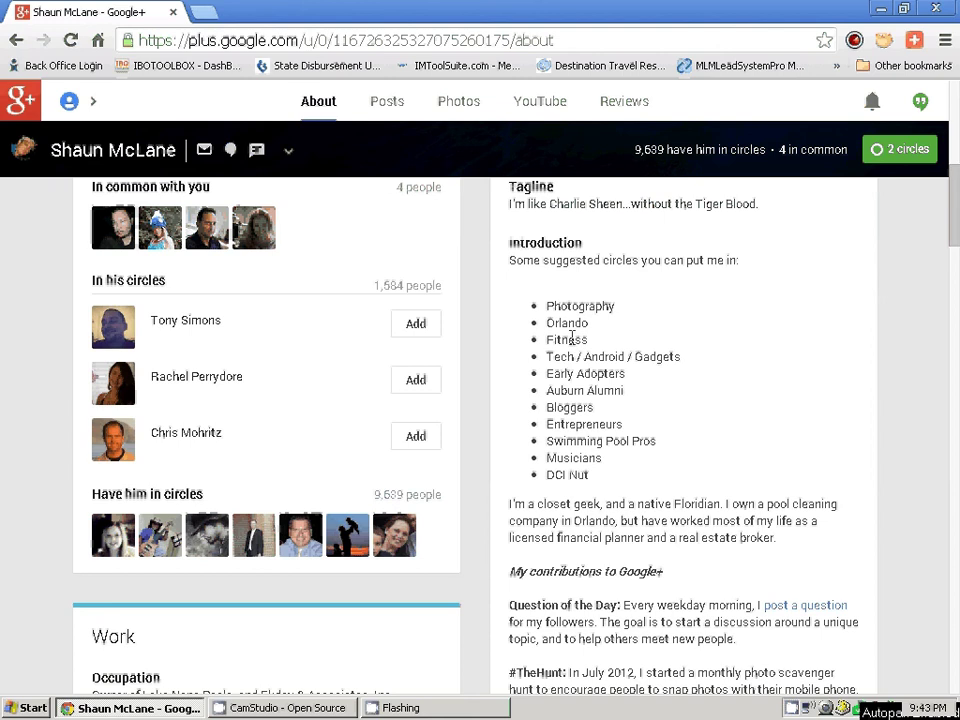
pyautogui.scroll(-1, 683, 397)
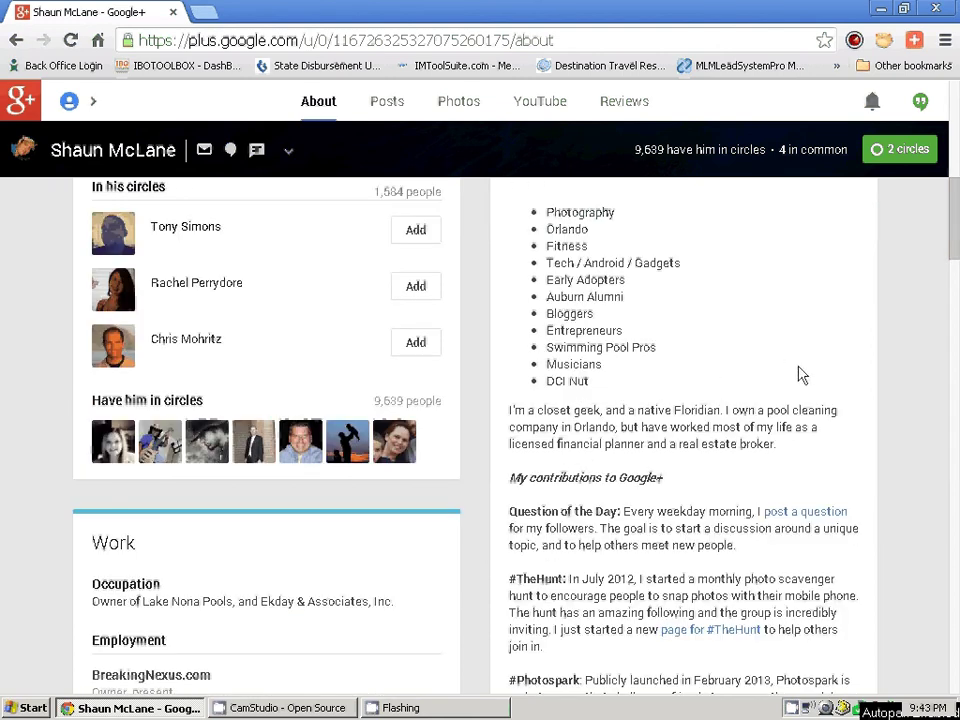
pyautogui.scroll(-1, 850, 365)
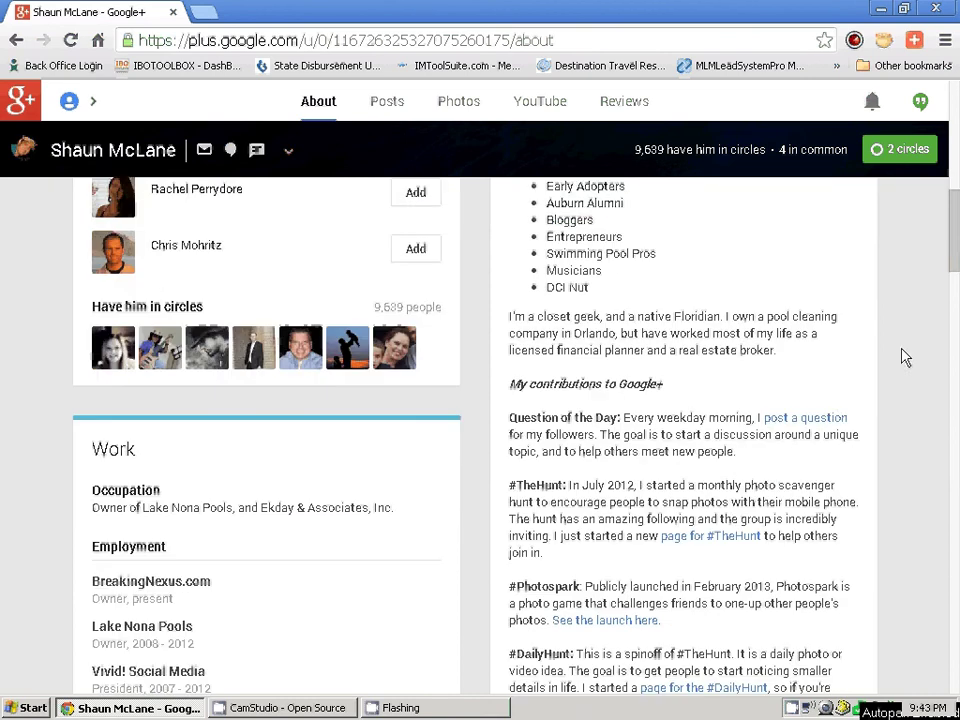
pyautogui.scroll(-1, 903, 357)
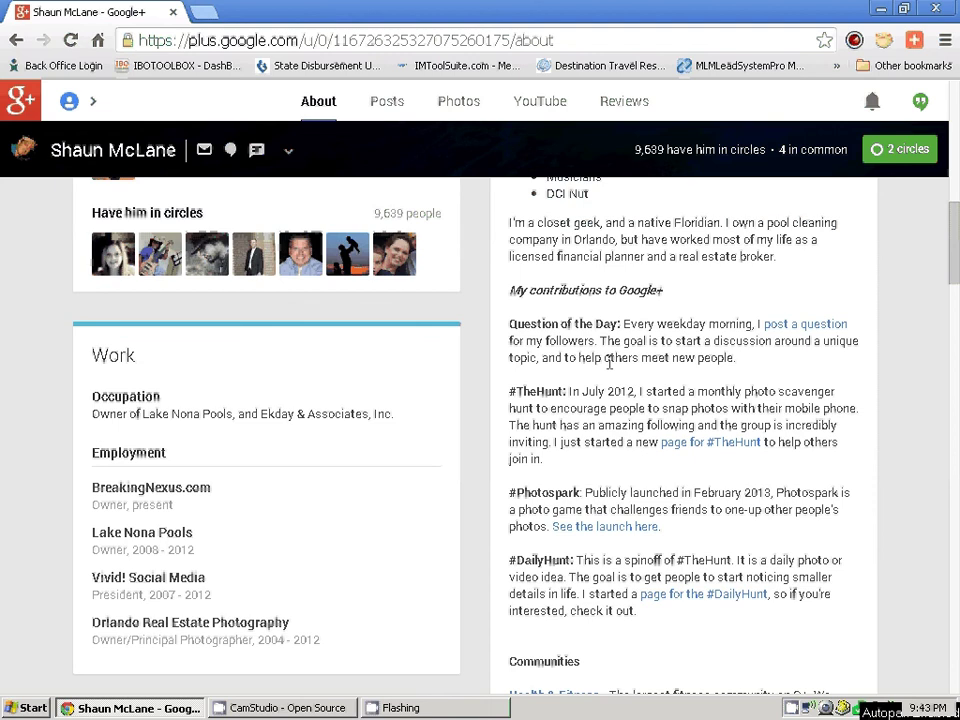
pyautogui.scroll(-1, 609, 364)
pyautogui.scroll(2, 609, 364)
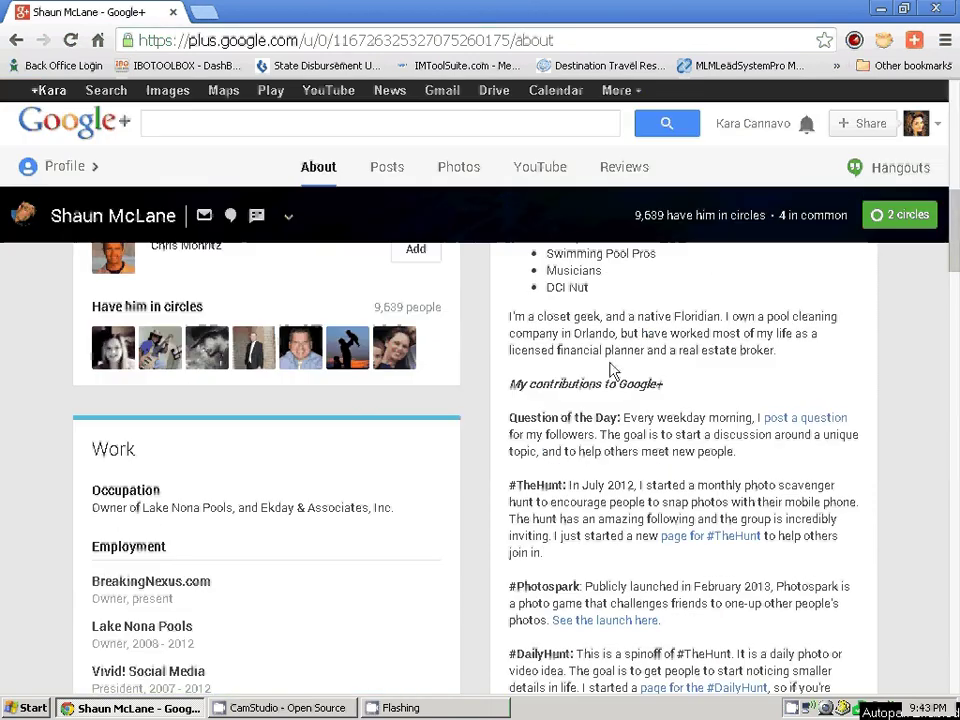
pyautogui.scroll(1, 563, 321)
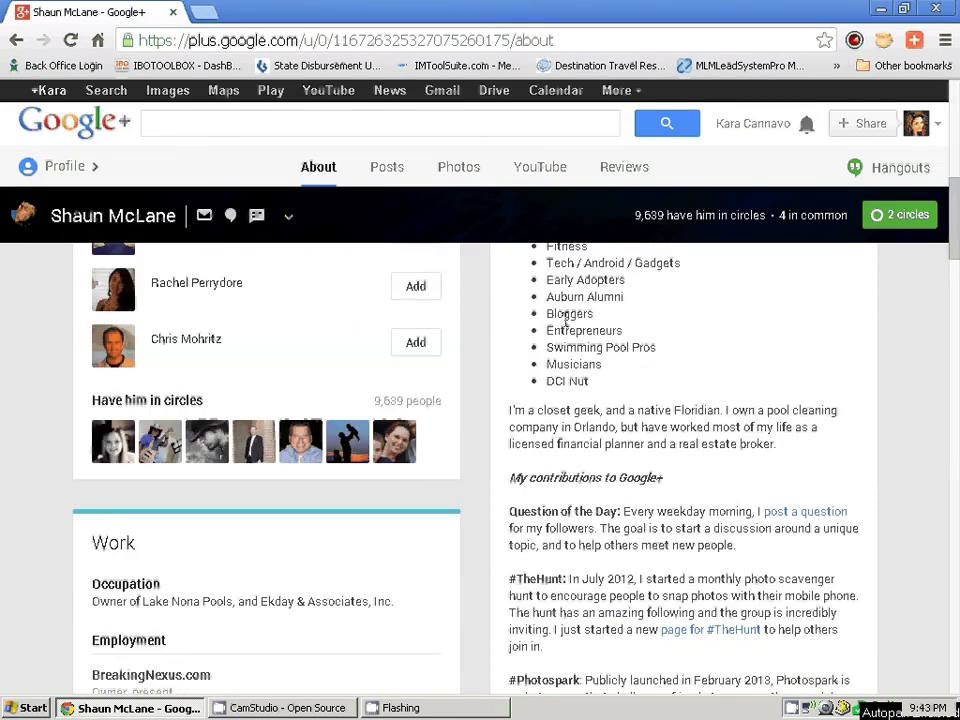
pyautogui.scroll(-1, 567, 470)
pyautogui.scroll(-1, 566, 470)
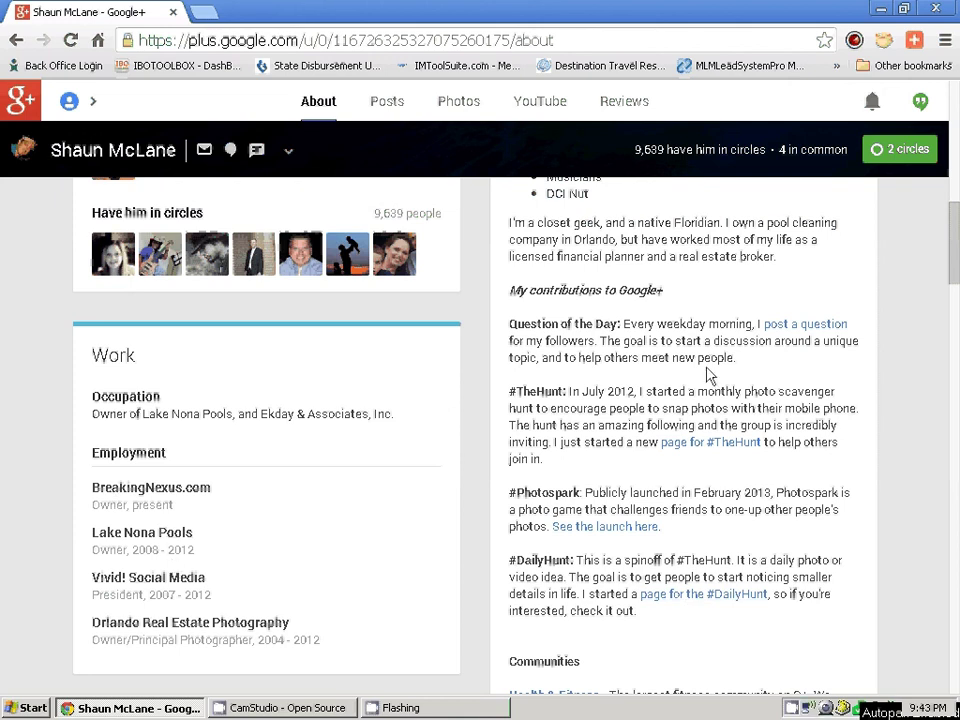
pyautogui.scroll(3, 706, 375)
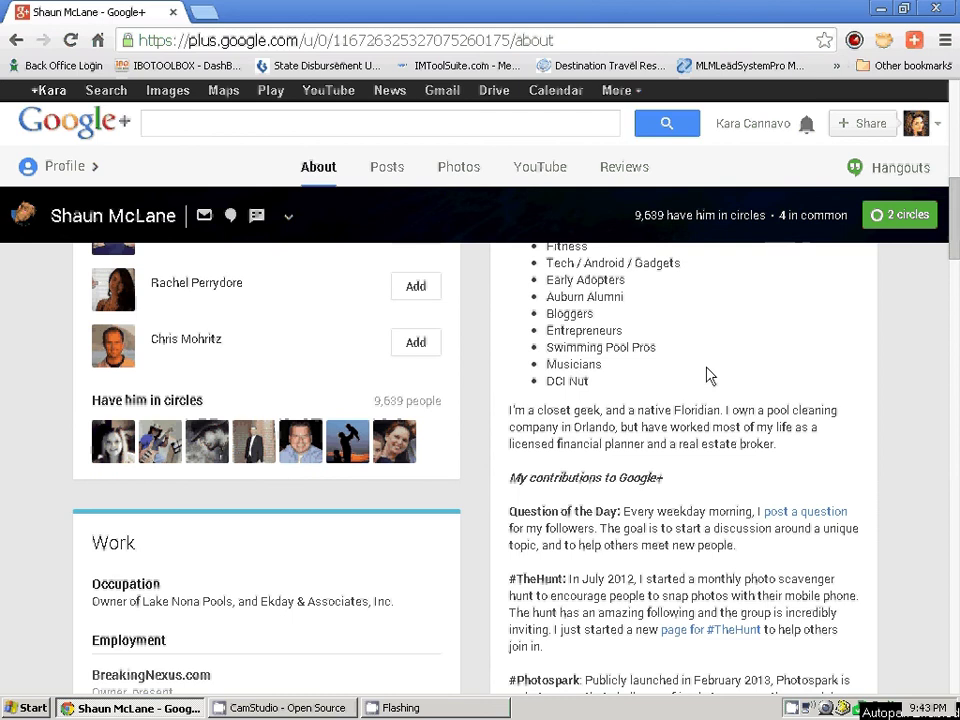
pyautogui.scroll(1, 706, 375)
pyautogui.scroll(-5, 706, 375)
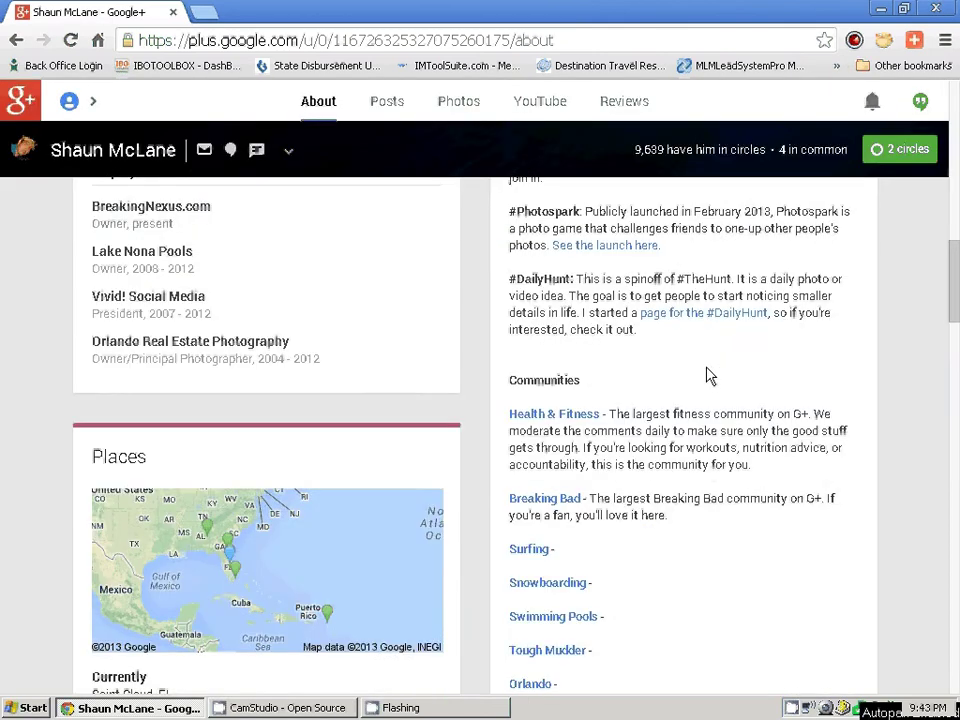
pyautogui.scroll(-1, 706, 375)
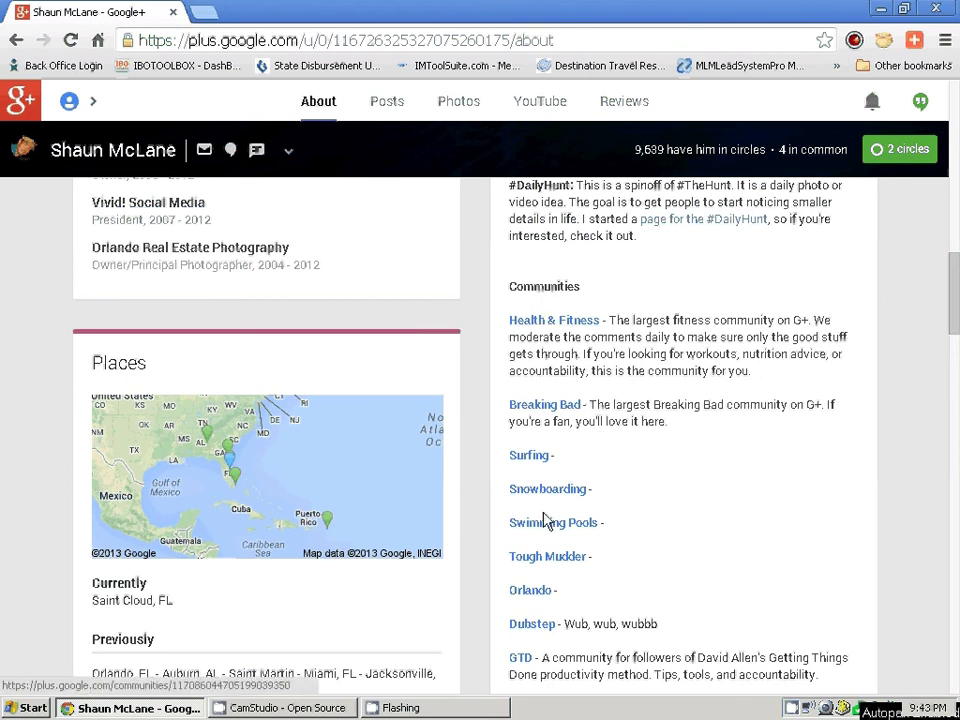
pyautogui.scroll(-1, 711, 399)
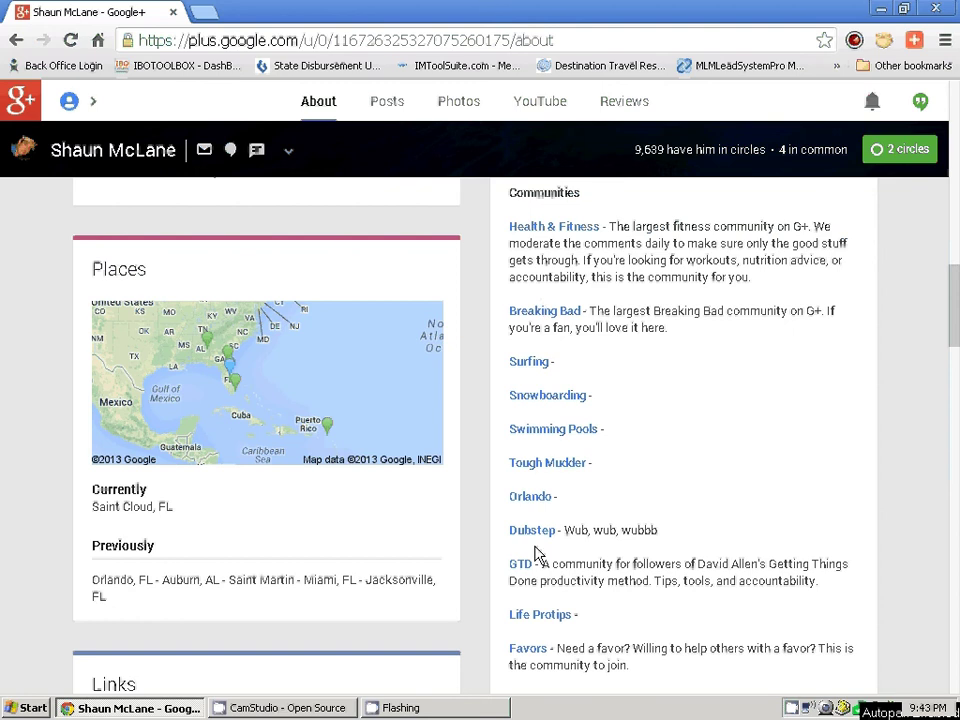
pyautogui.scroll(-2, 537, 553)
pyautogui.scroll(-2, 680, 310)
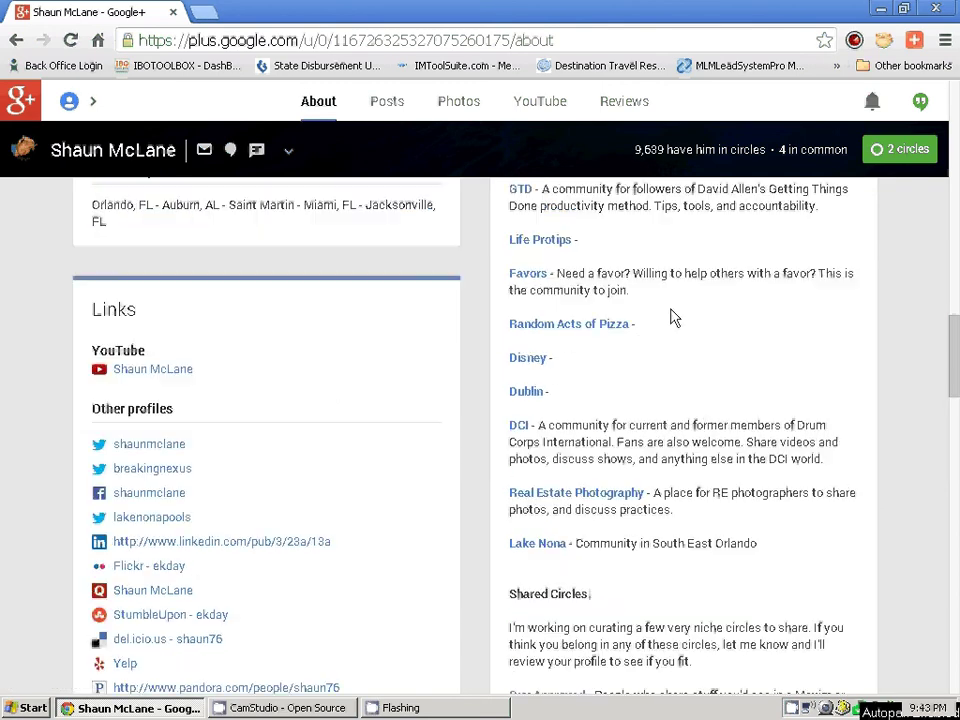
pyautogui.scroll(-2, 720, 306)
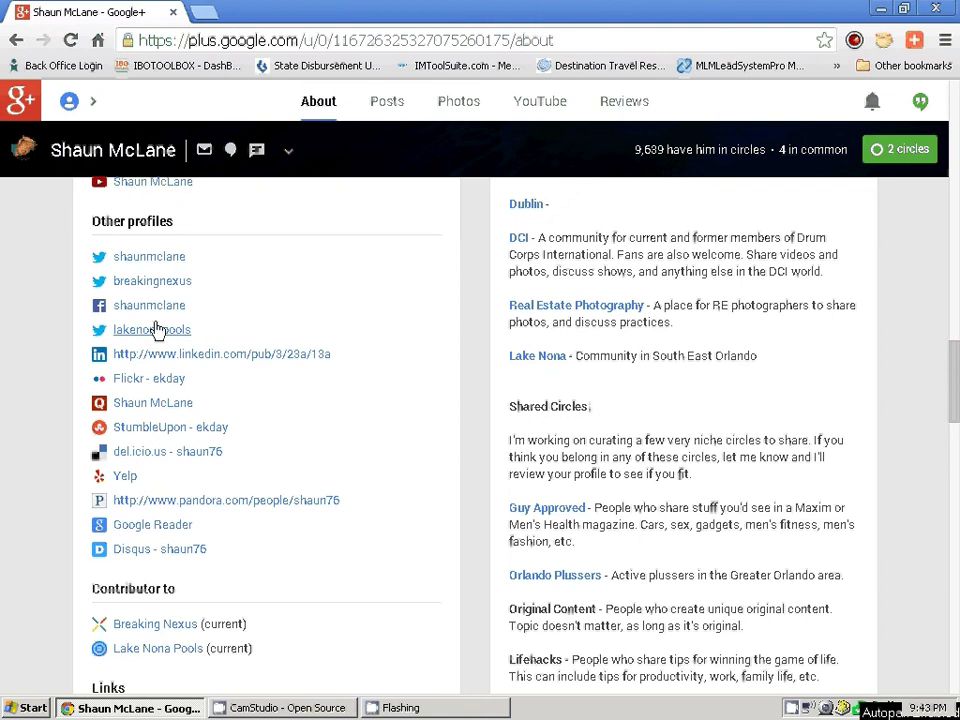
pyautogui.scroll(-1, 38, 498)
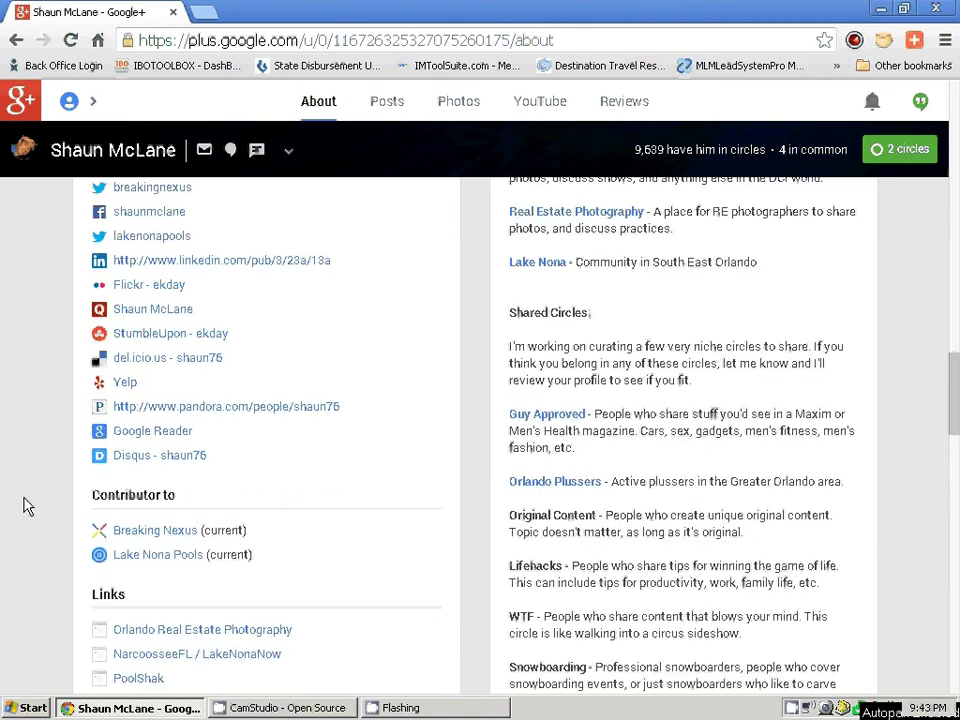
pyautogui.scroll(-1, 30, 493)
pyautogui.scroll(-1, 30, 492)
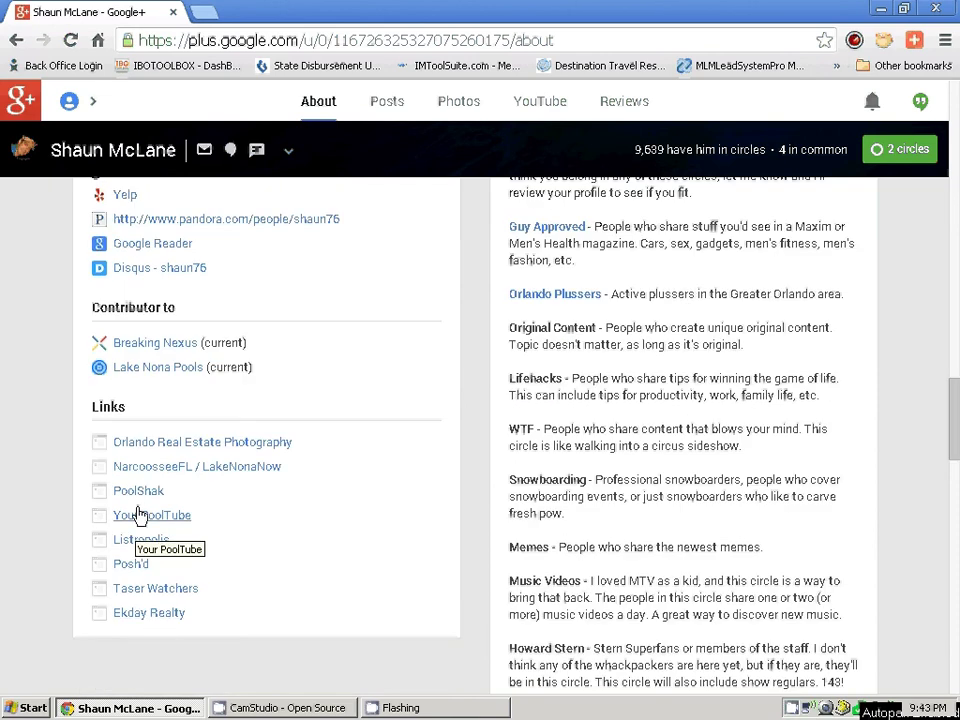
pyautogui.scroll(1, 36, 440)
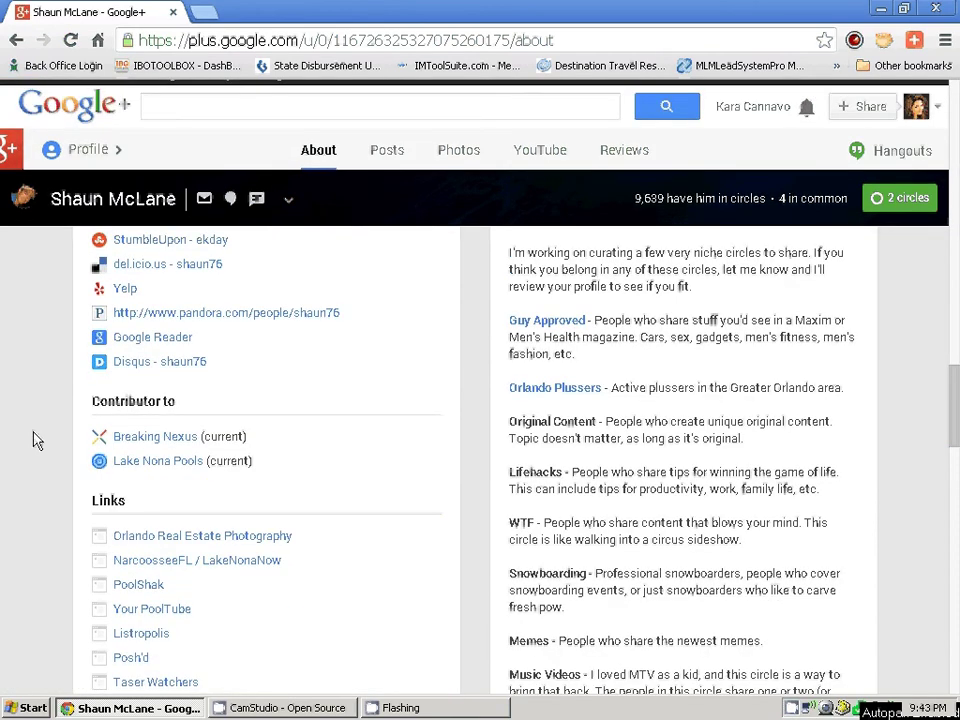
pyautogui.scroll(8, 33, 440)
pyautogui.scroll(5, 33, 440)
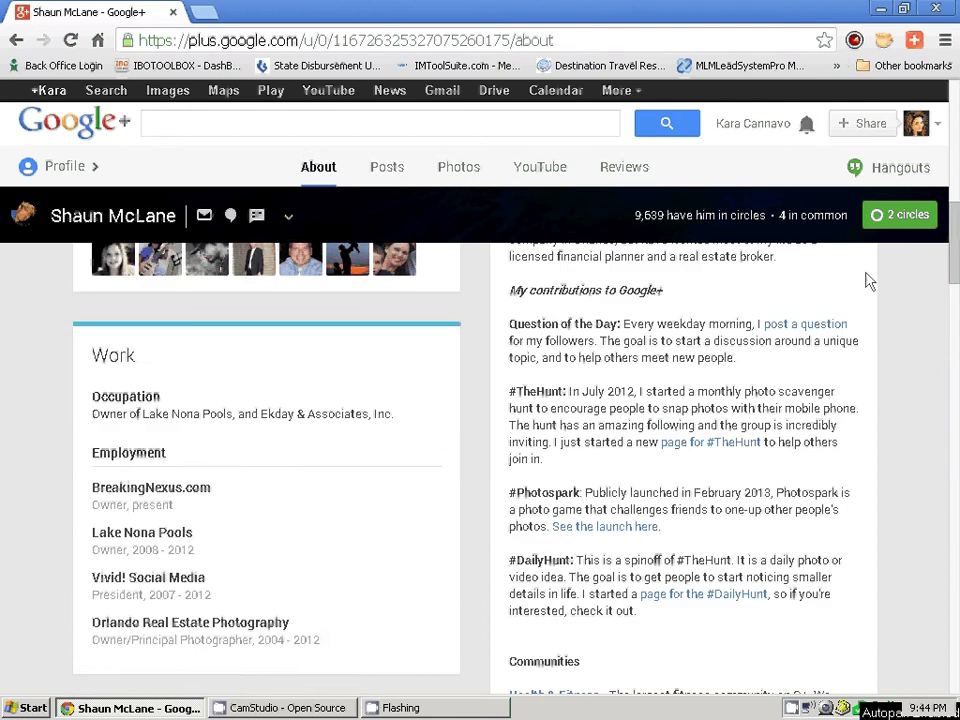
pyautogui.moveTo(3, 175)
pyautogui.scroll(2, 368, 285)
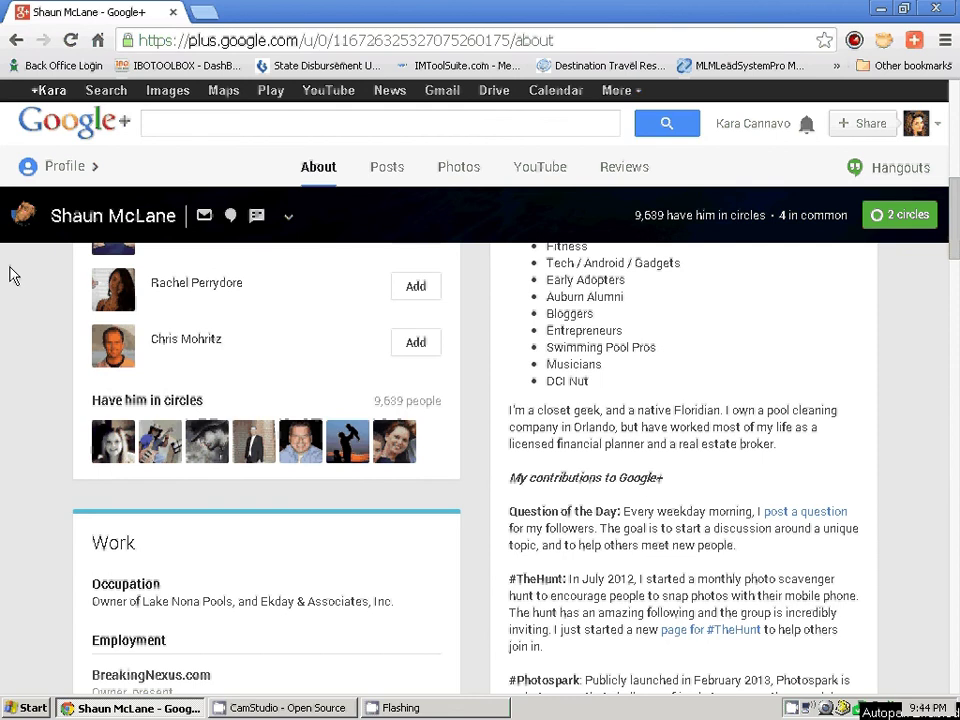
pyautogui.scroll(1, 10, 275)
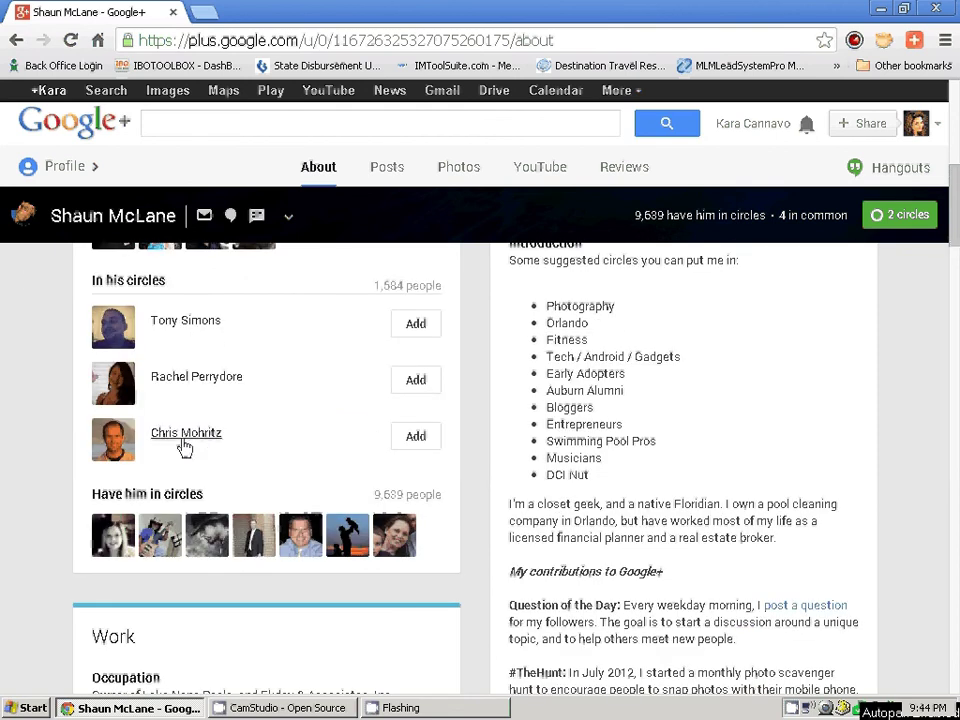
# Step: Add the third person in his circles list to Friends, then go back twice to the suggestions
pyautogui.moveTo(204, 439)
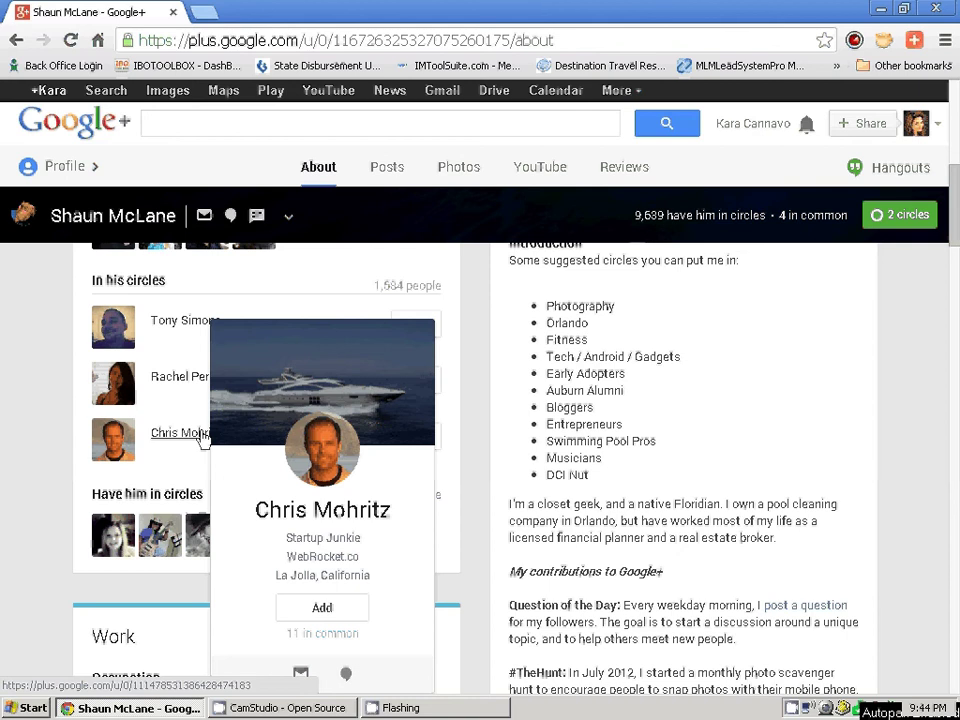
pyautogui.click(316, 609)
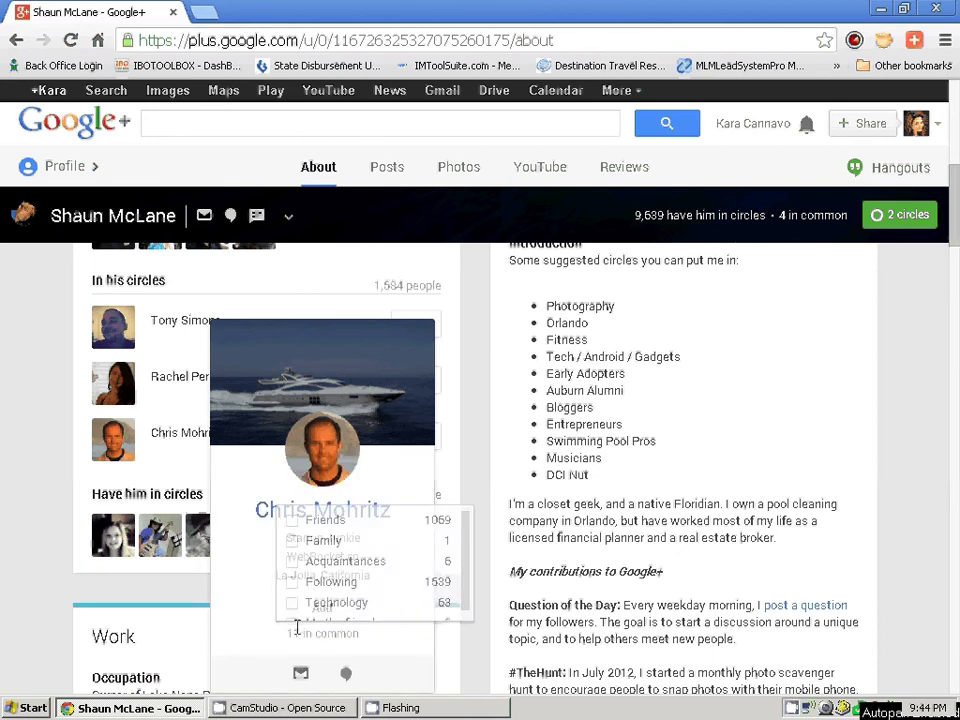
pyautogui.click(292, 465)
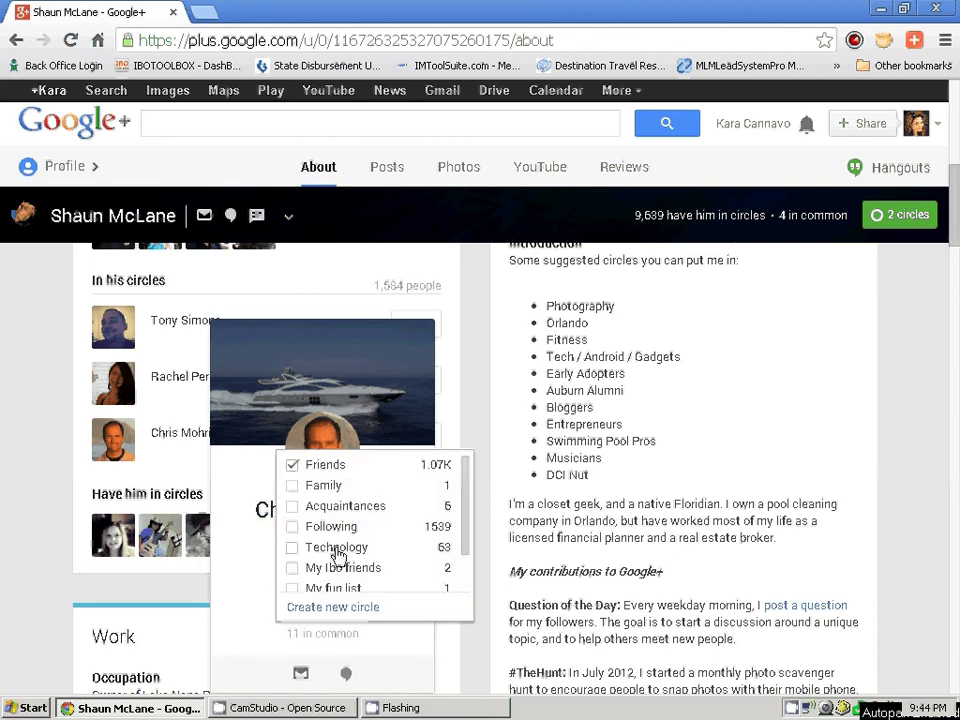
pyautogui.click(293, 528)
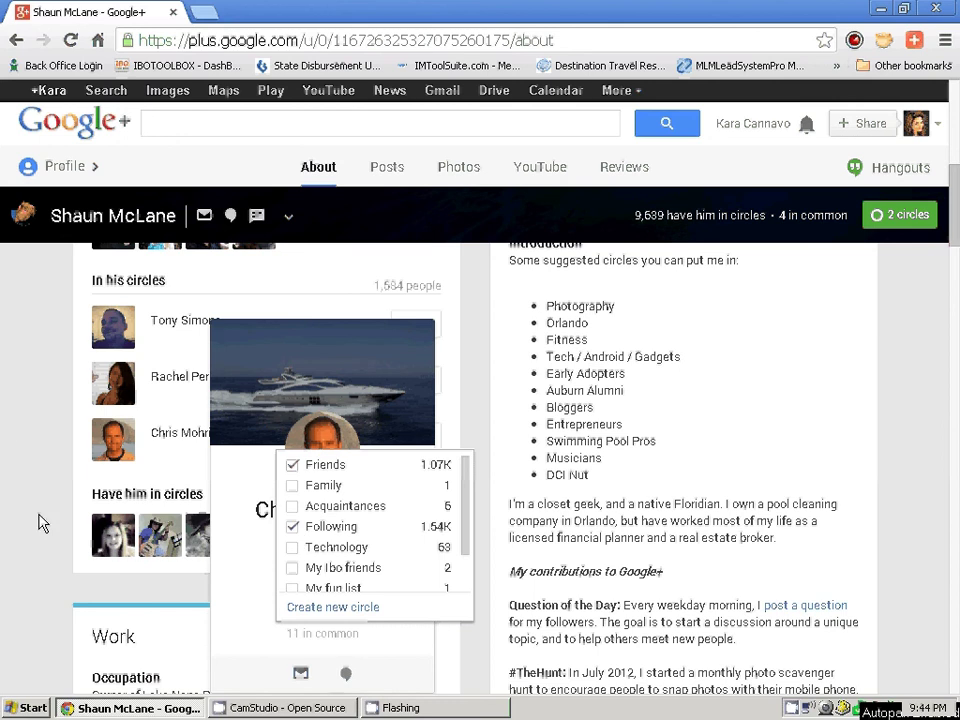
pyautogui.click(16, 41)
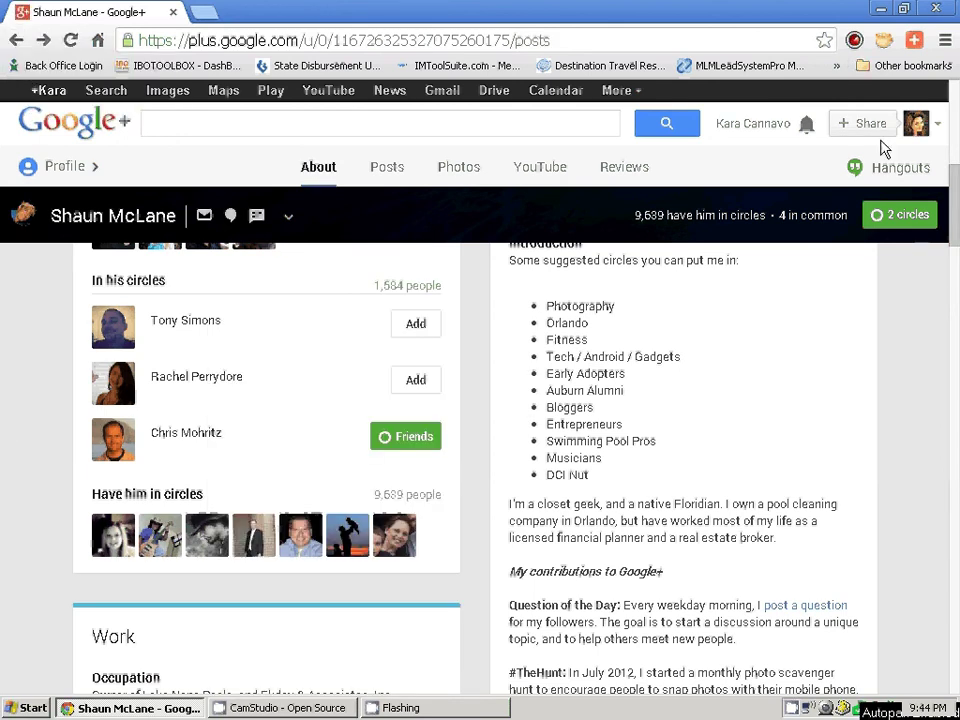
pyautogui.click(15, 42)
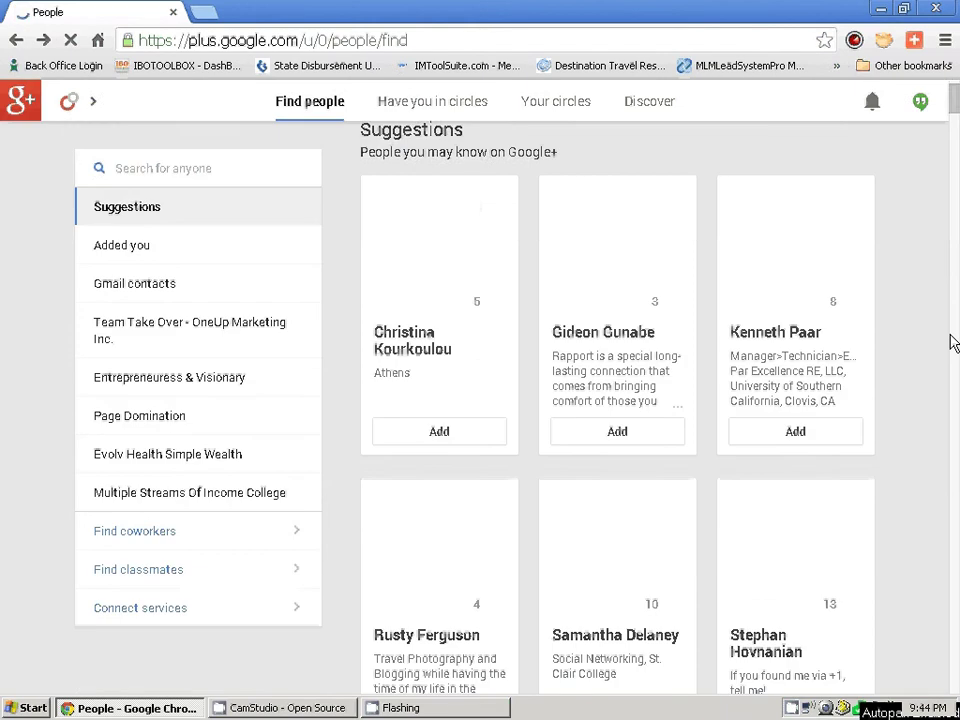
# Step: Scroll down through the Find people suggestion cards to see more suggested people
pyautogui.scroll(-1, 950, 340)
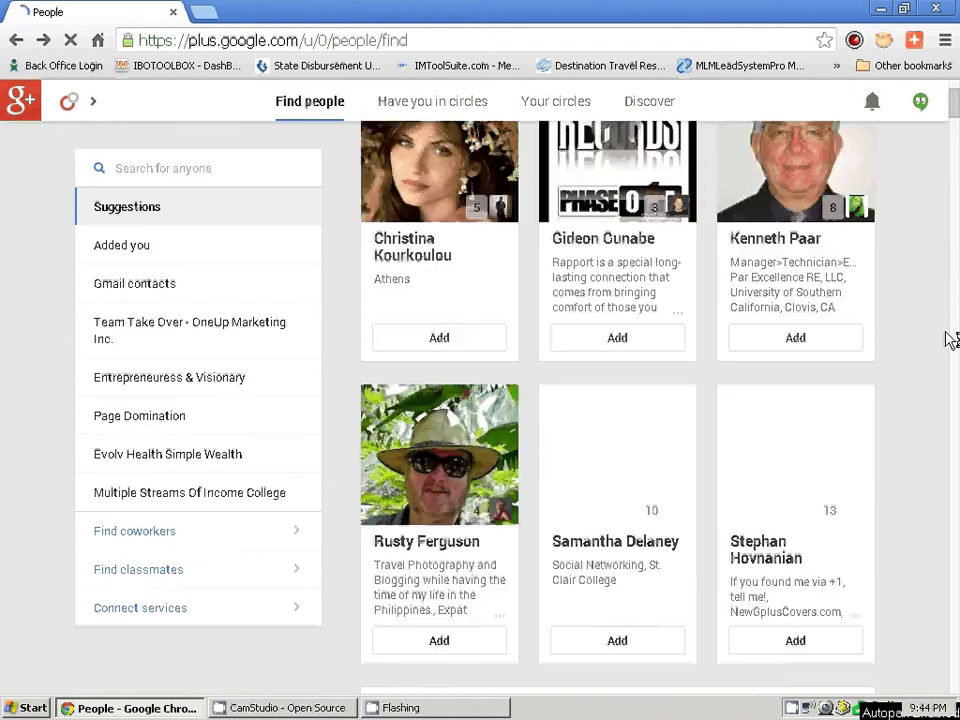
pyautogui.scroll(-2, 950, 340)
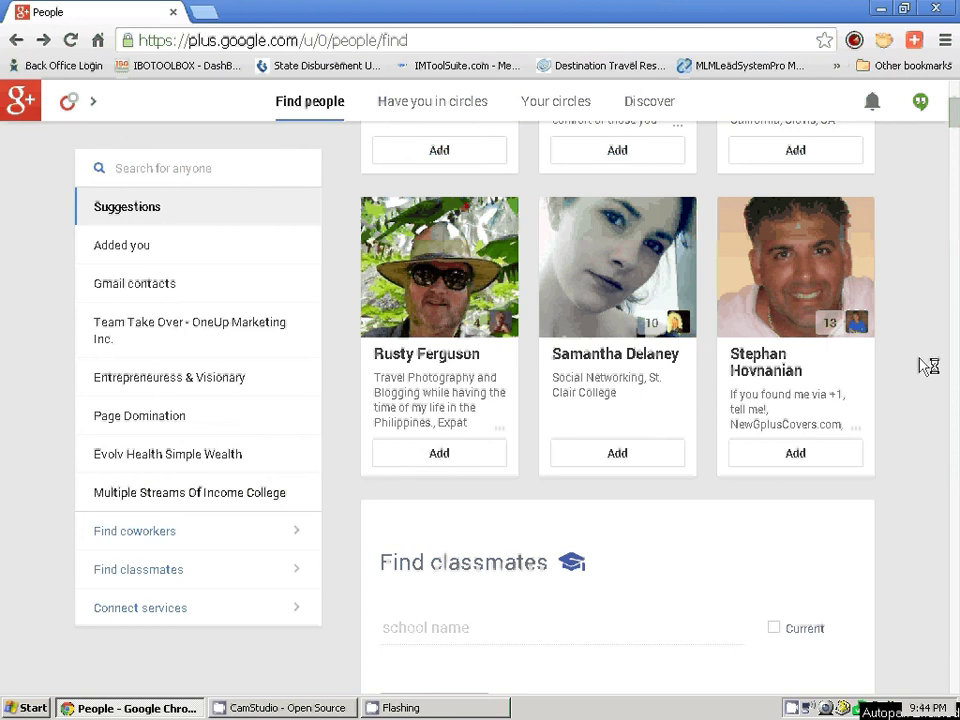
pyautogui.scroll(-3, 925, 366)
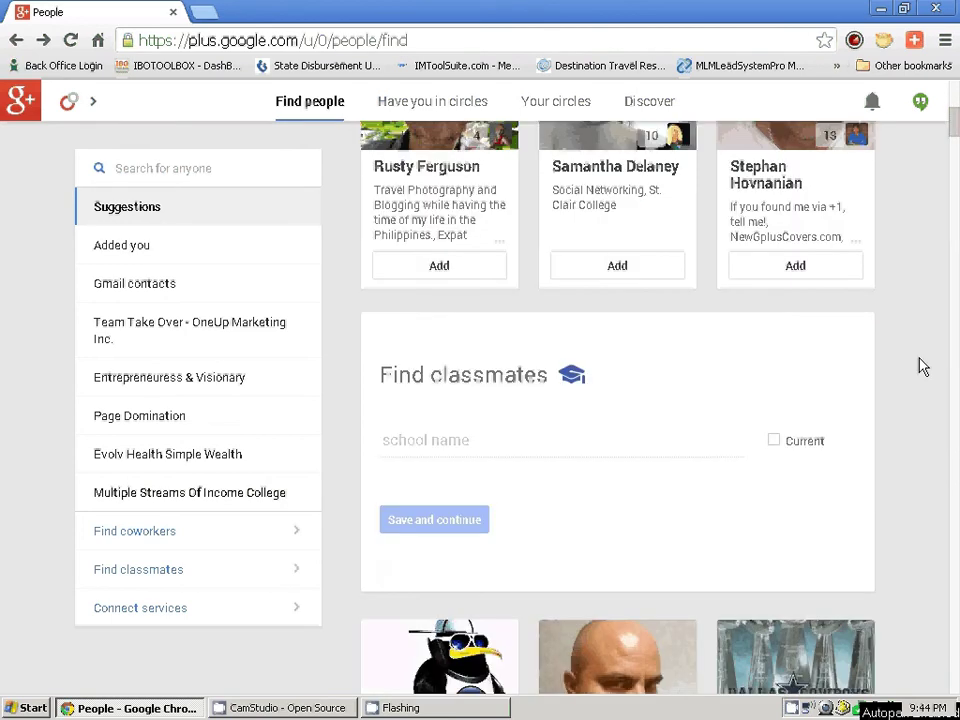
pyautogui.scroll(-2, 923, 366)
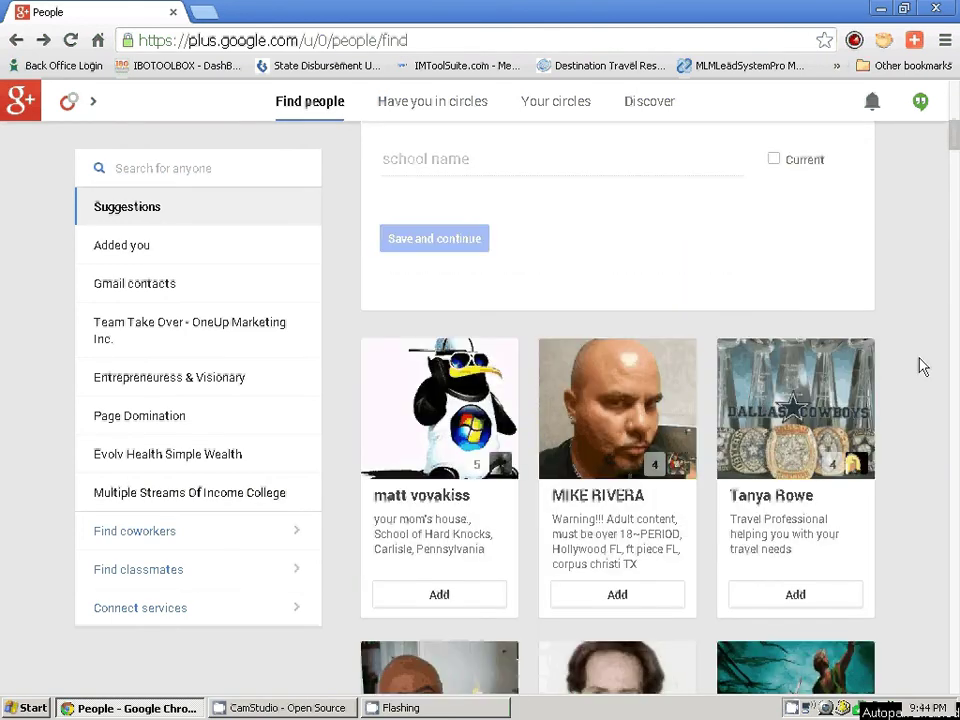
pyautogui.scroll(-1, 923, 366)
pyautogui.scroll(-1, 923, 366)
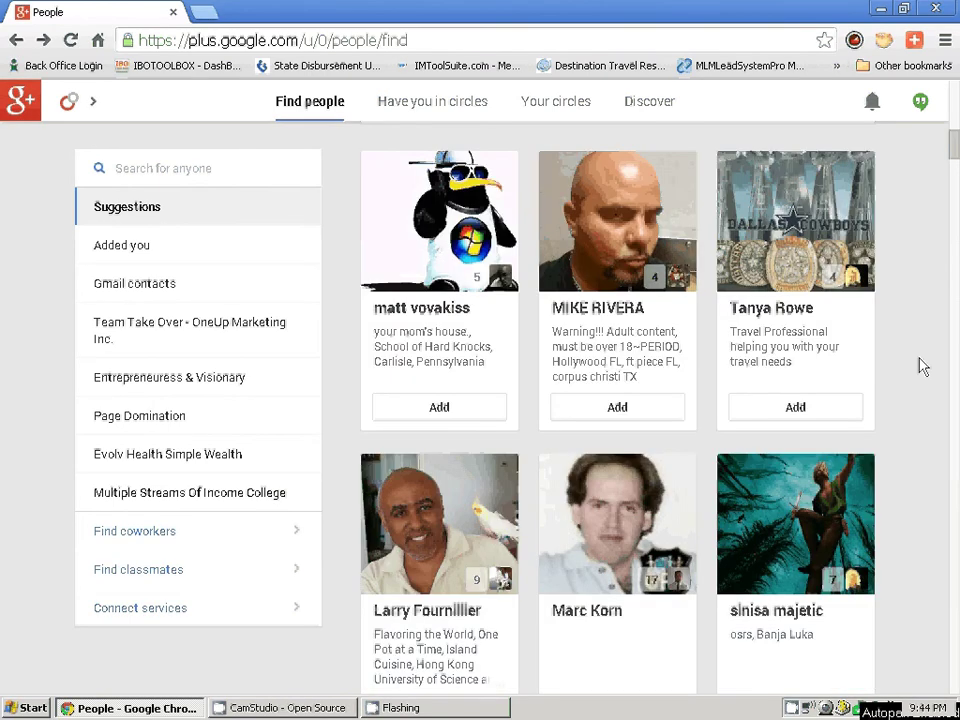
pyautogui.scroll(-3, 923, 366)
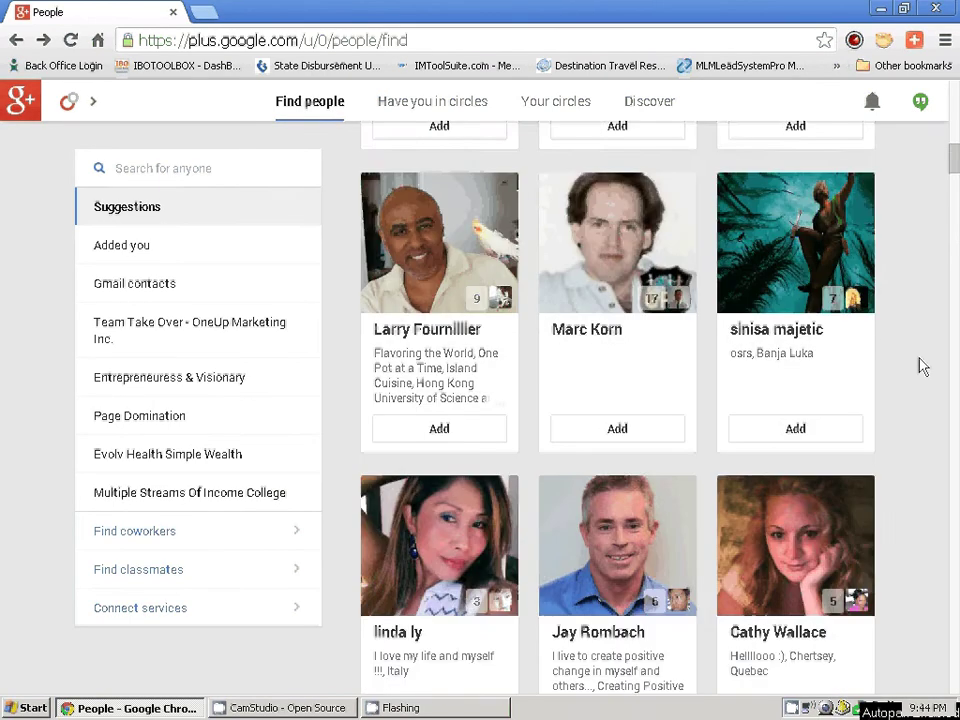
pyautogui.scroll(-2, 923, 366)
pyautogui.scroll(-5, 923, 366)
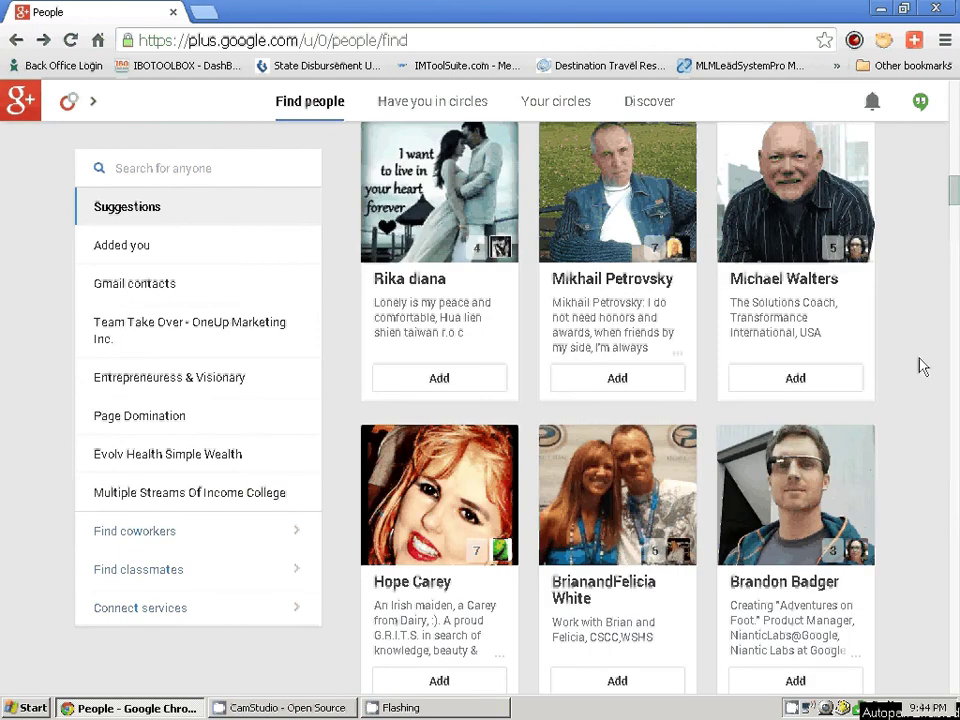
pyautogui.scroll(-1, 923, 366)
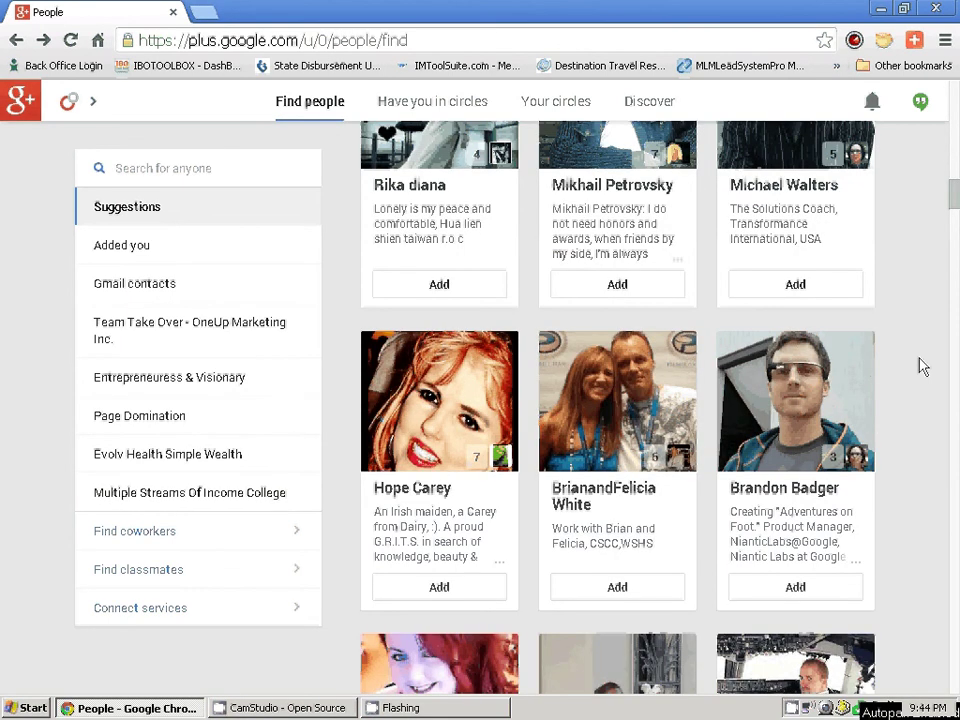
pyautogui.scroll(-2, 923, 366)
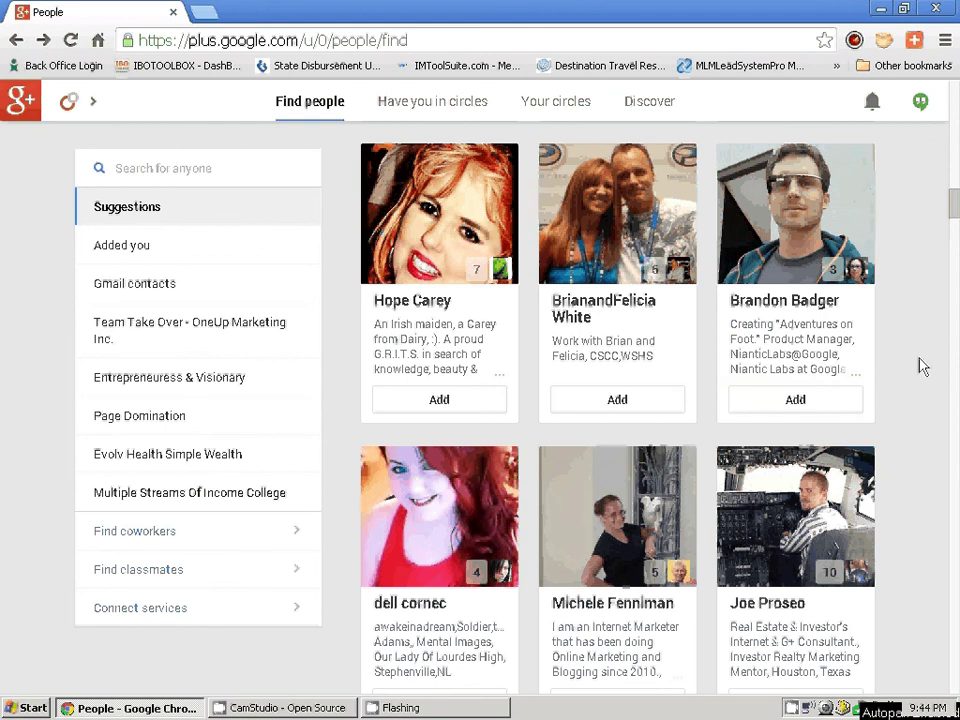
pyautogui.scroll(-1, 923, 366)
# Step: Add the suggested person to Friends and Following, then begin creating a new circle
pyautogui.click(612, 607)
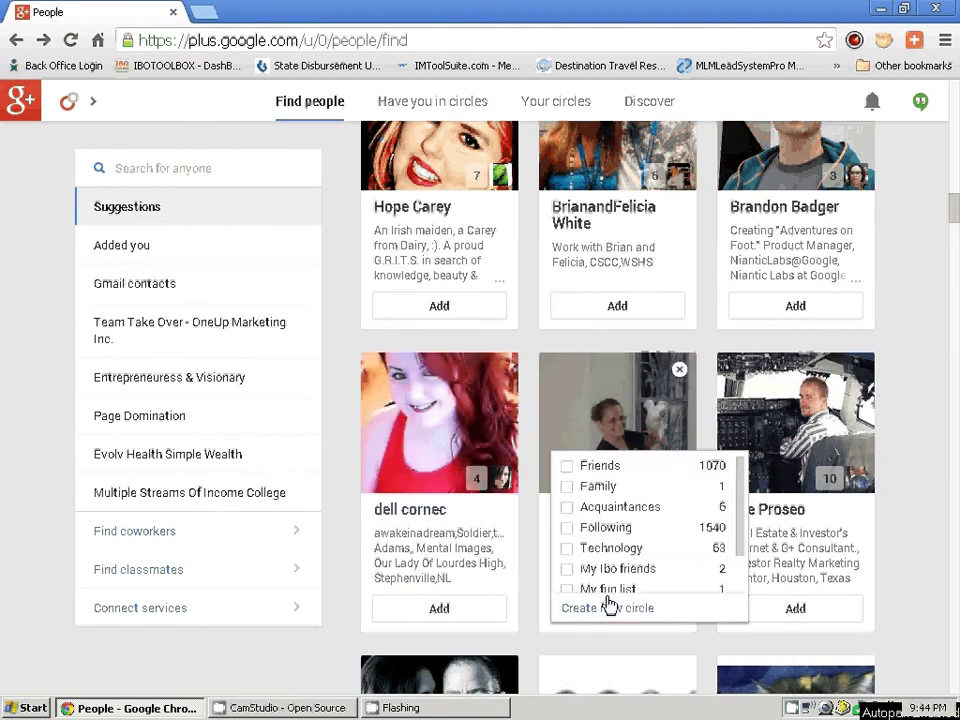
pyautogui.click(569, 466)
pyautogui.click(582, 526)
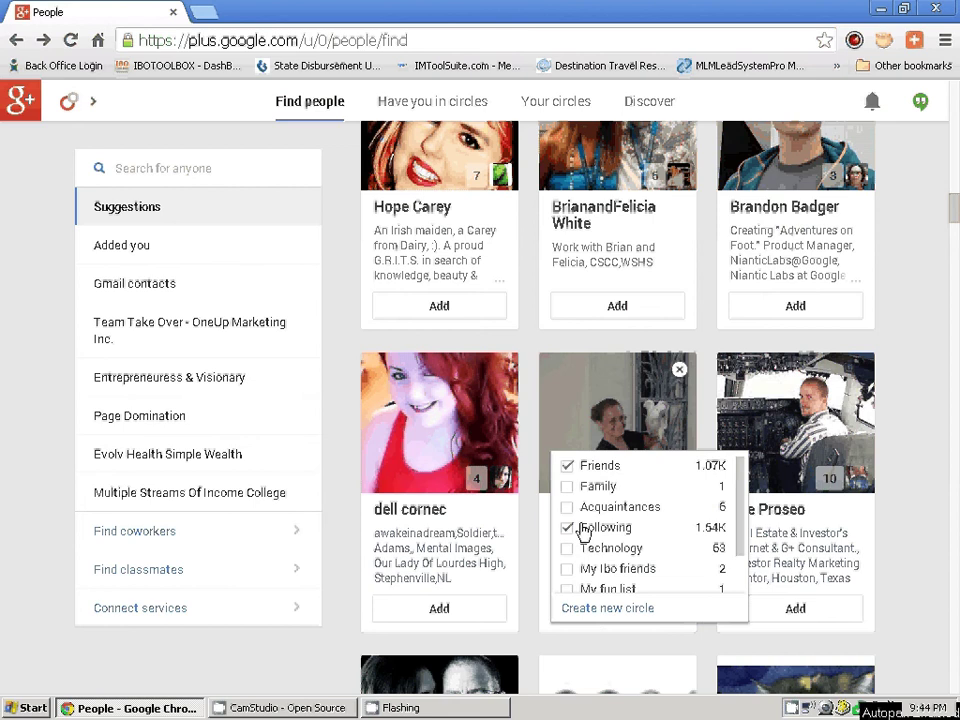
pyautogui.click(607, 608)
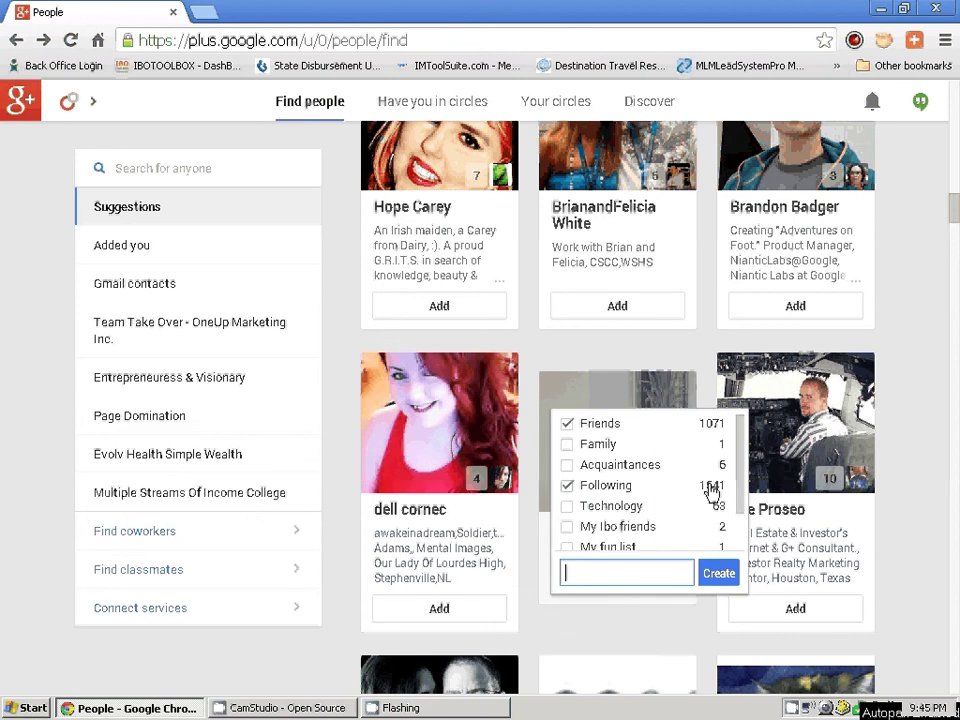
pyautogui.moveTo(740, 503); pyautogui.dragTo(738, 535)
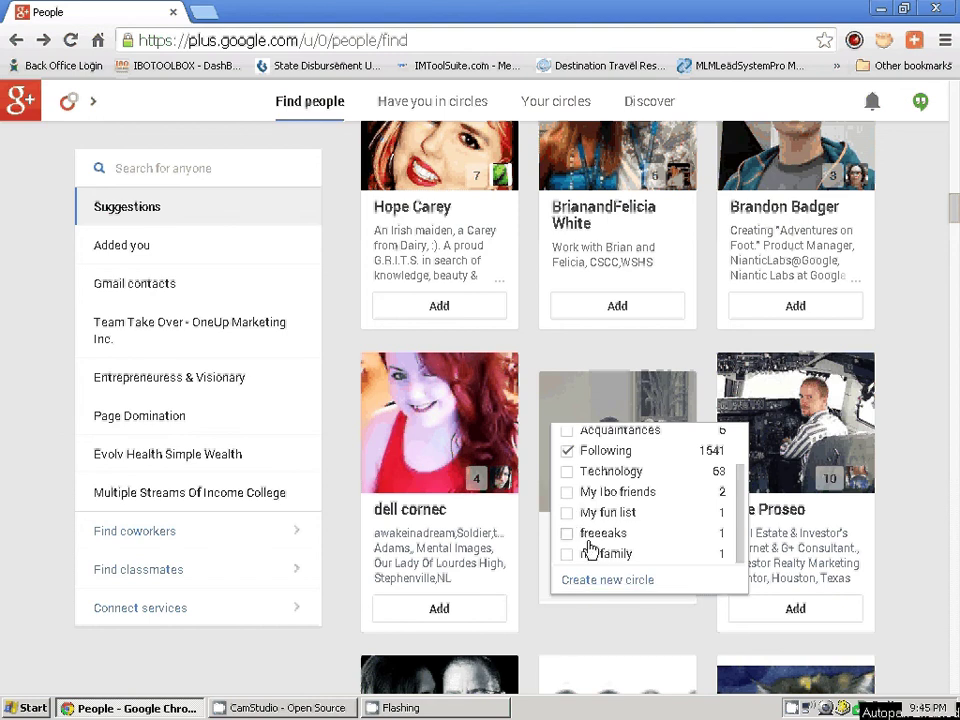
pyautogui.moveTo(611, 589)
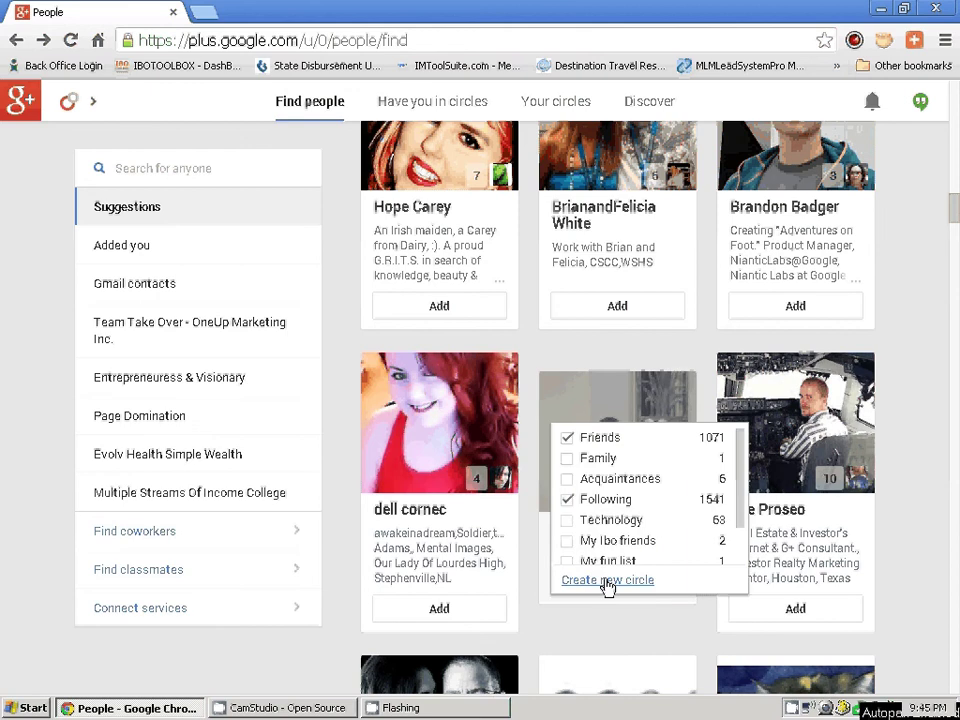
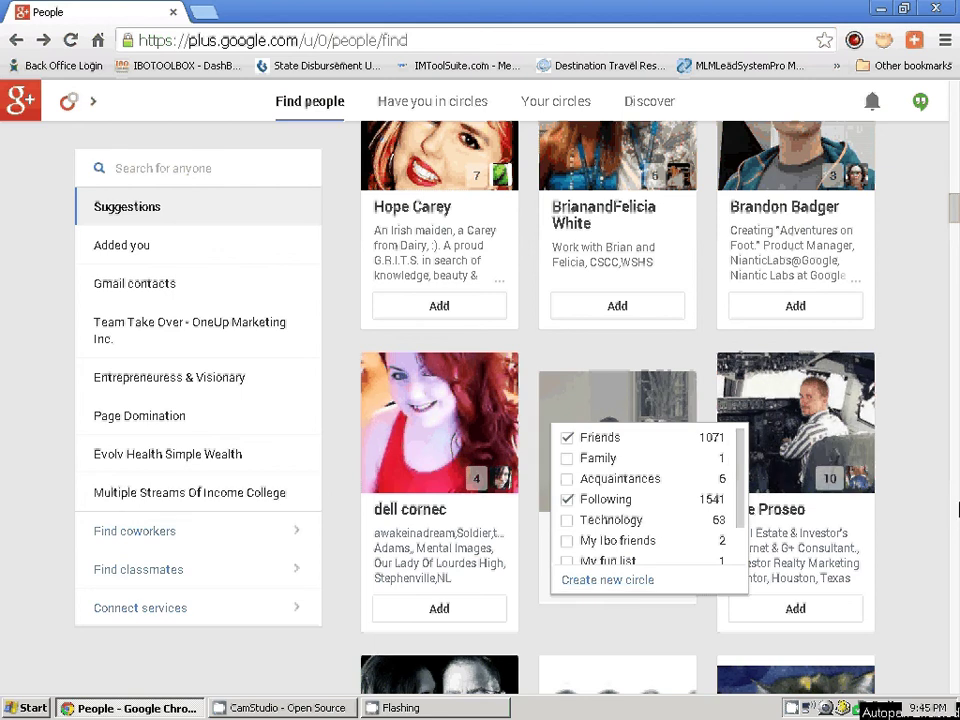
# Step: Add a suggested person to both the Friends and Following circles
pyautogui.scroll(-5, 905, 415)
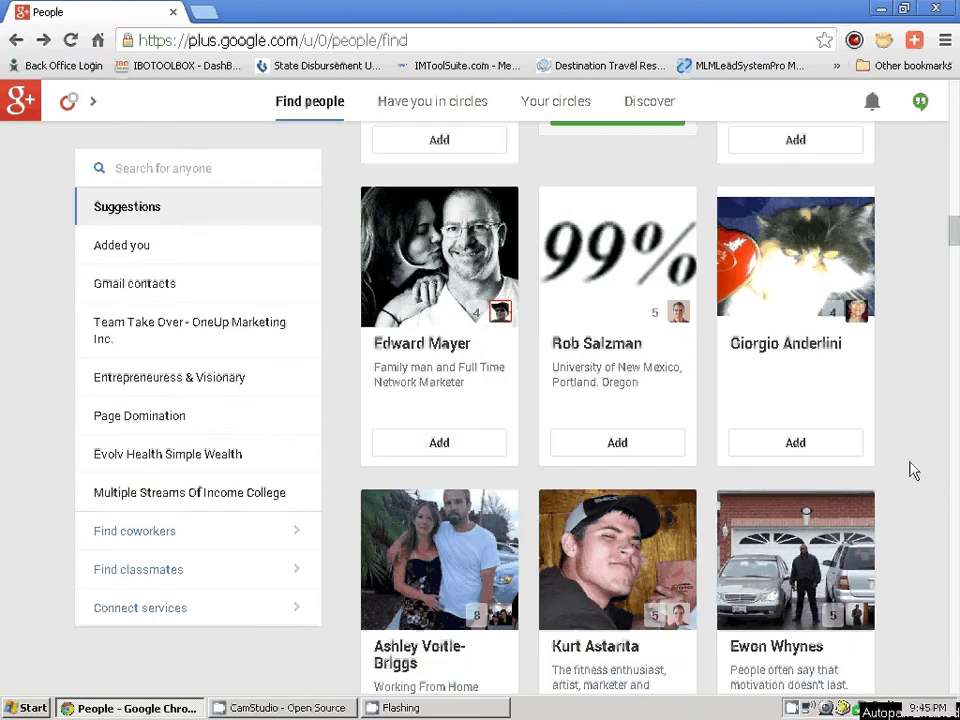
pyautogui.scroll(-1, 912, 470)
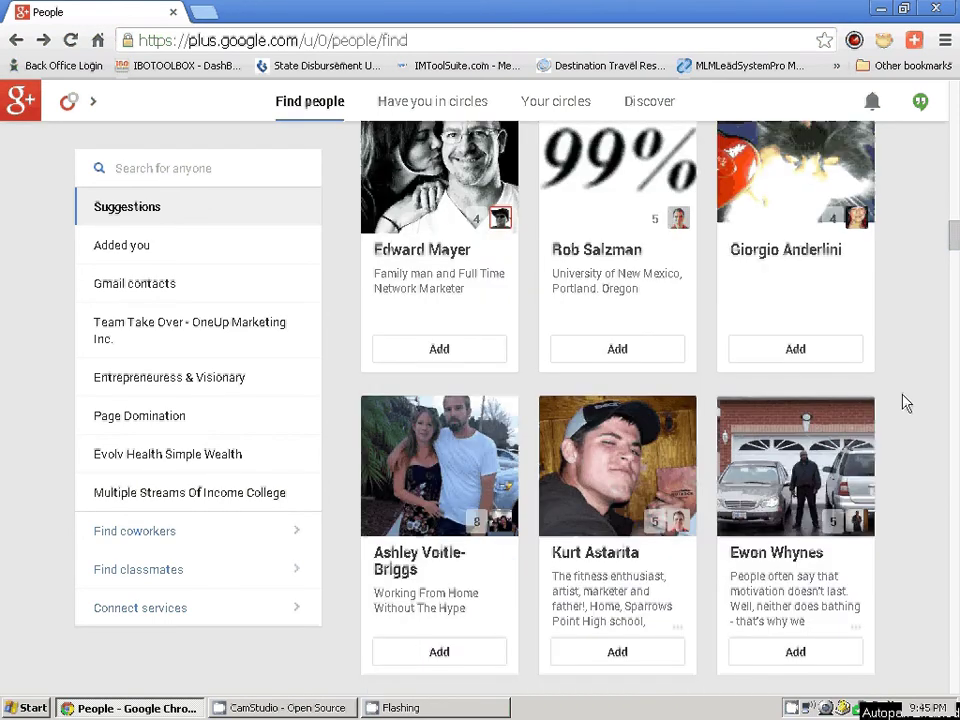
pyautogui.scroll(-1, 905, 403)
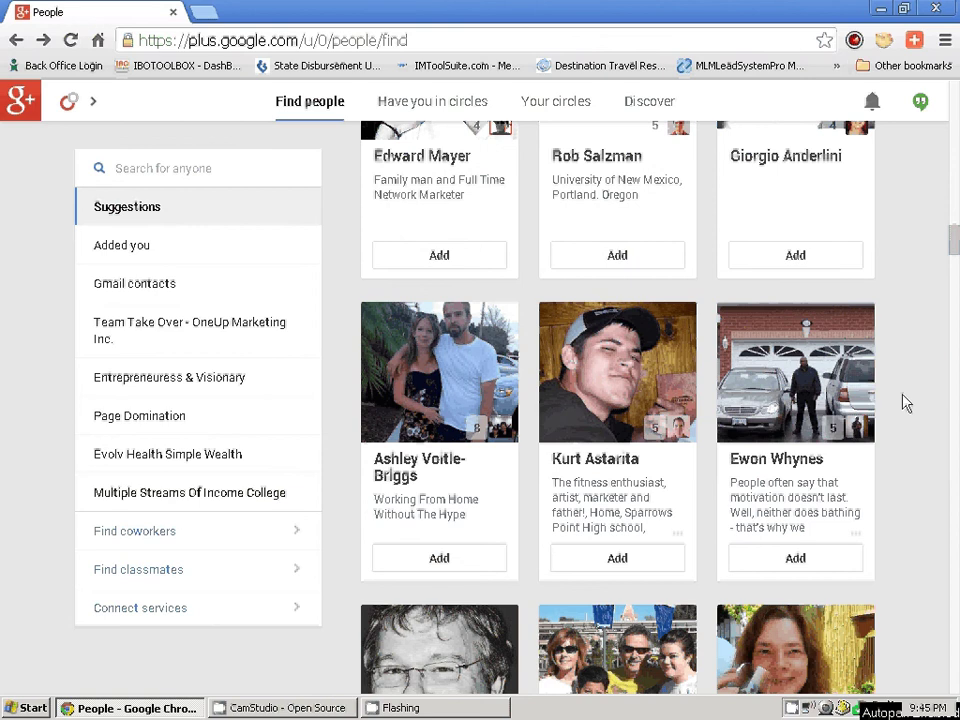
pyautogui.scroll(-1, 903, 402)
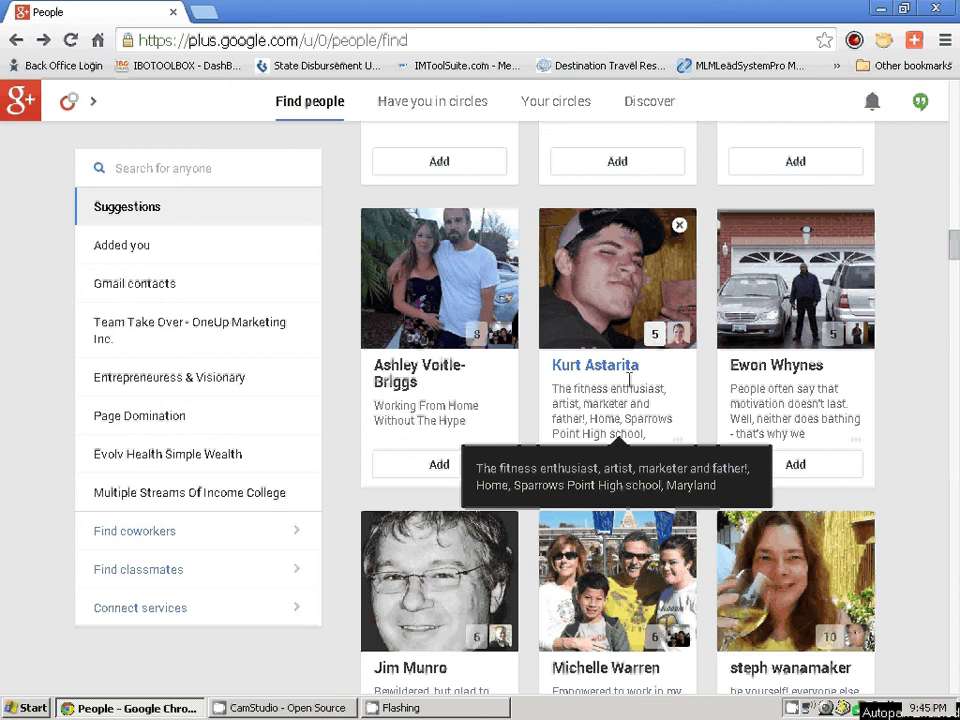
pyautogui.moveTo(657, 337)
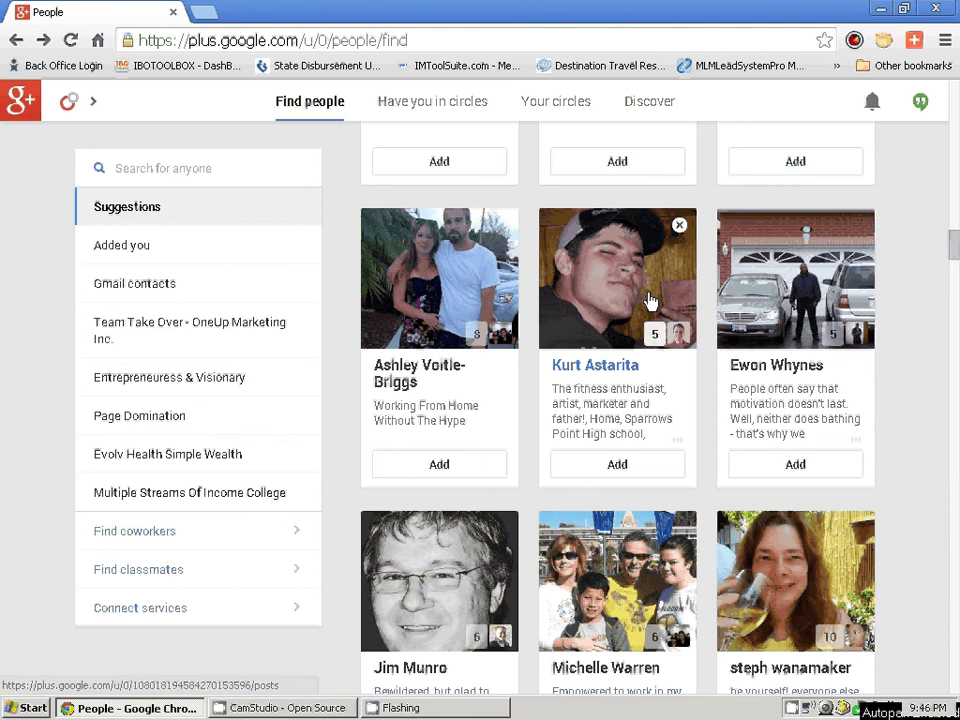
pyautogui.click(575, 468)
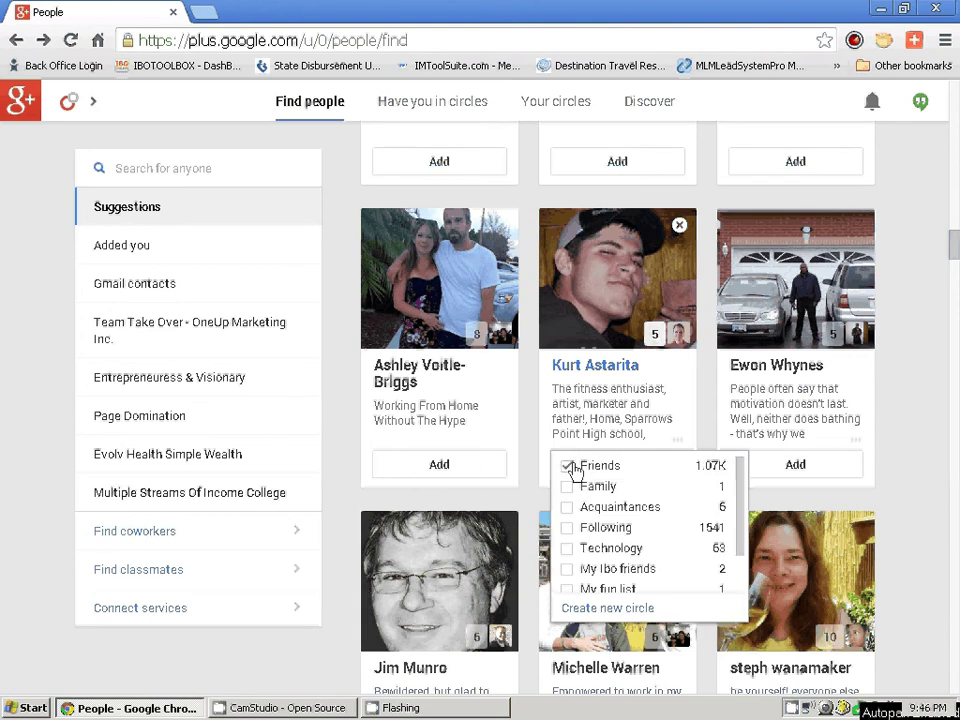
pyautogui.click(568, 528)
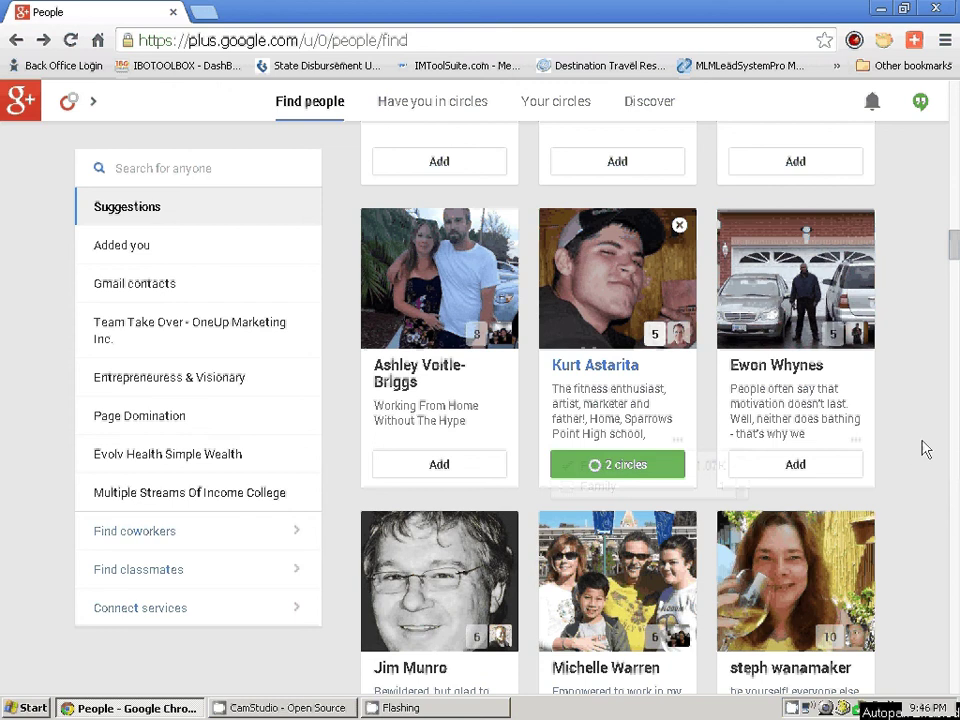
# Step: Circle the next suggested person, ticking Friends and Following
pyautogui.scroll(-3, 925, 449)
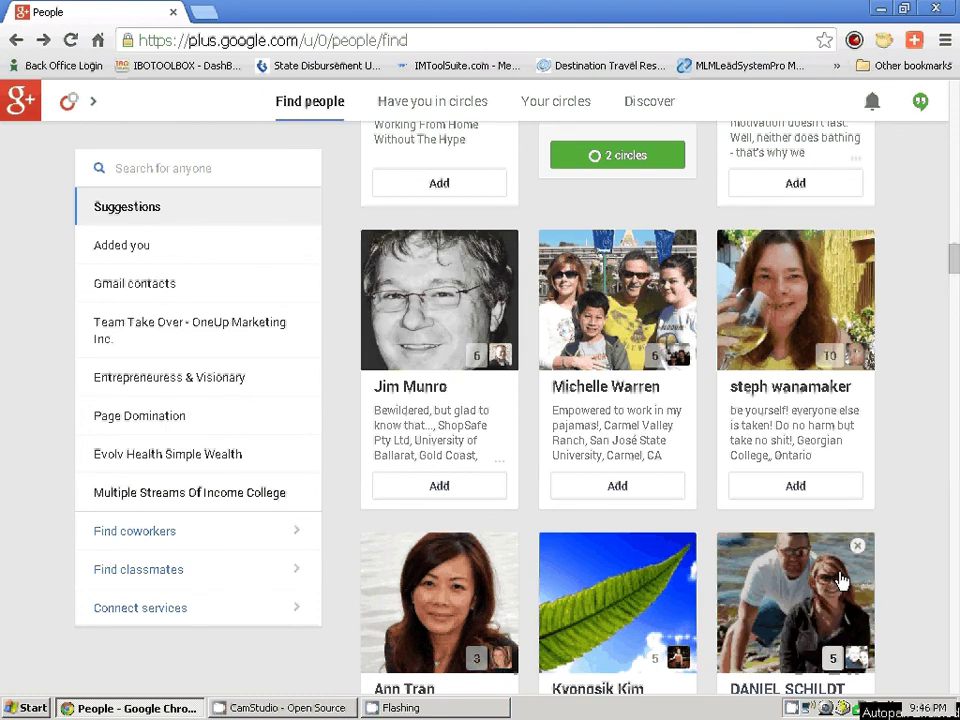
pyautogui.scroll(-2, 903, 378)
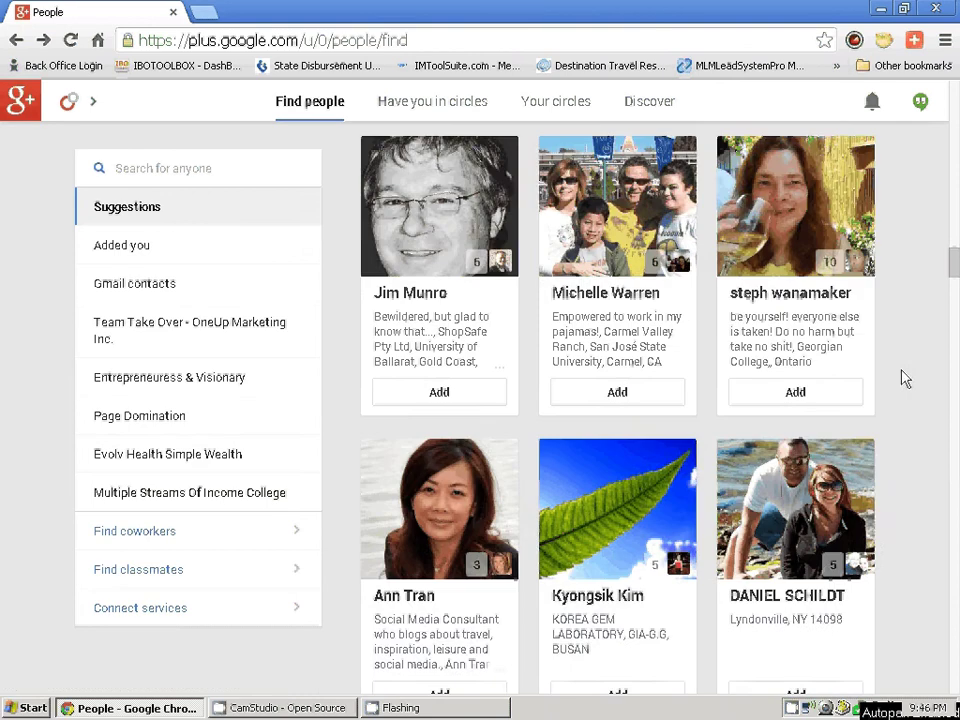
pyautogui.scroll(-2, 900, 379)
pyautogui.scroll(-2, 900, 382)
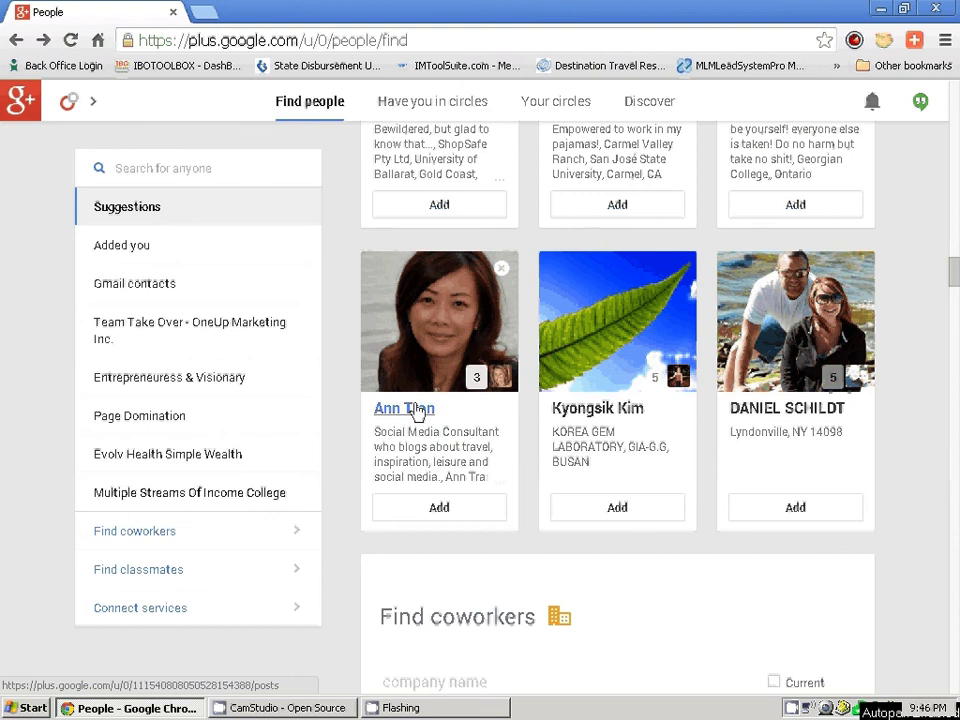
pyautogui.click(440, 508)
pyautogui.click(407, 512)
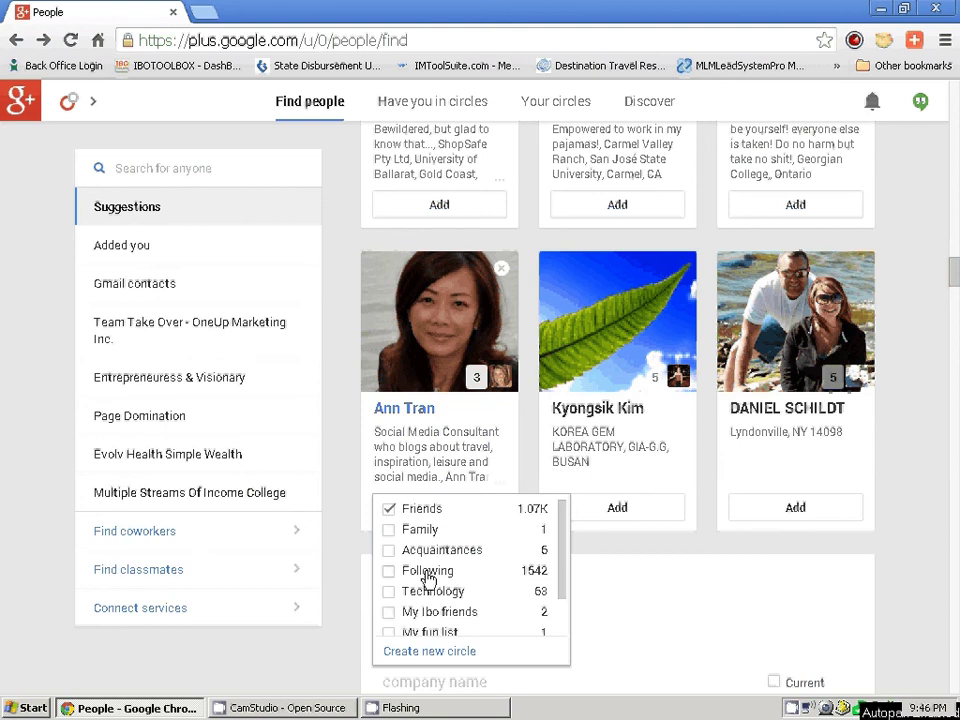
pyautogui.click(407, 574)
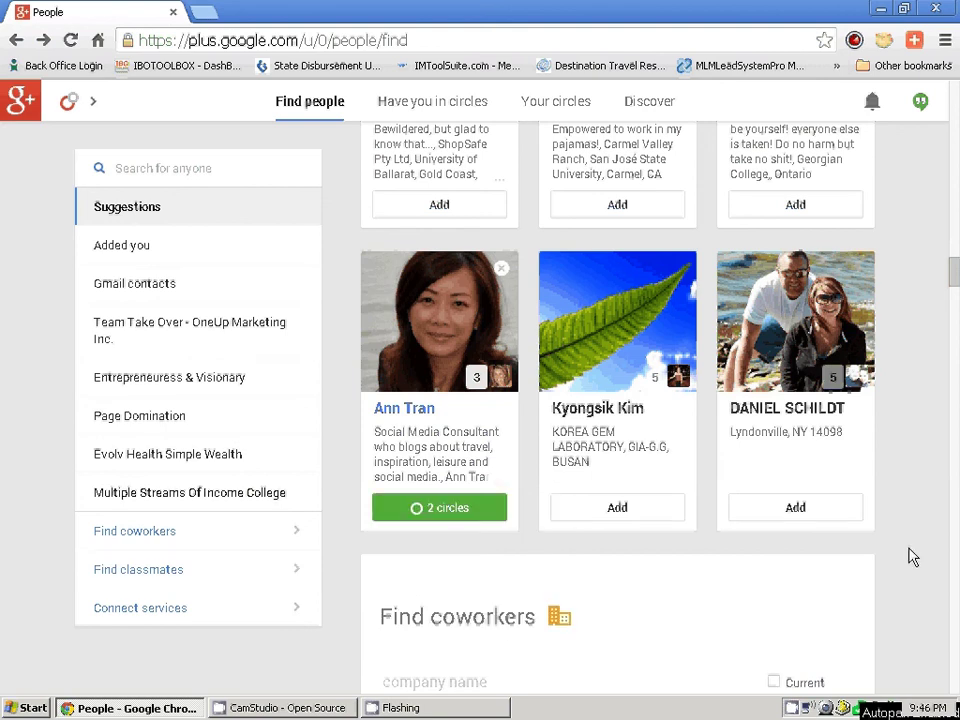
# Step: Put the next suggested person in both Friends and Following
pyautogui.scroll(-3, 905, 562)
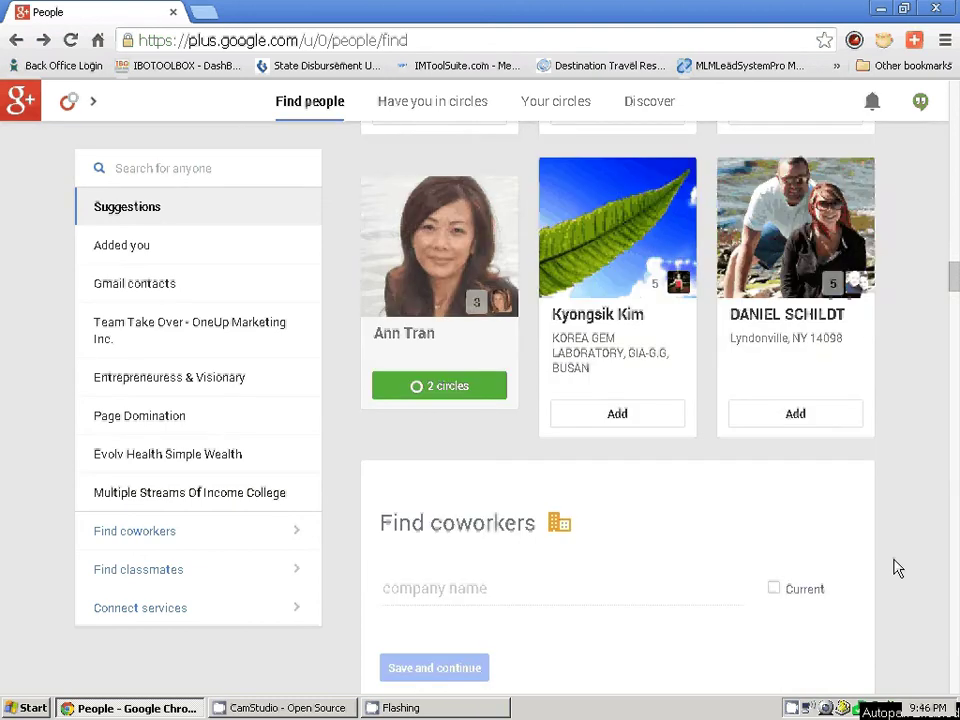
pyautogui.scroll(-1, 905, 552)
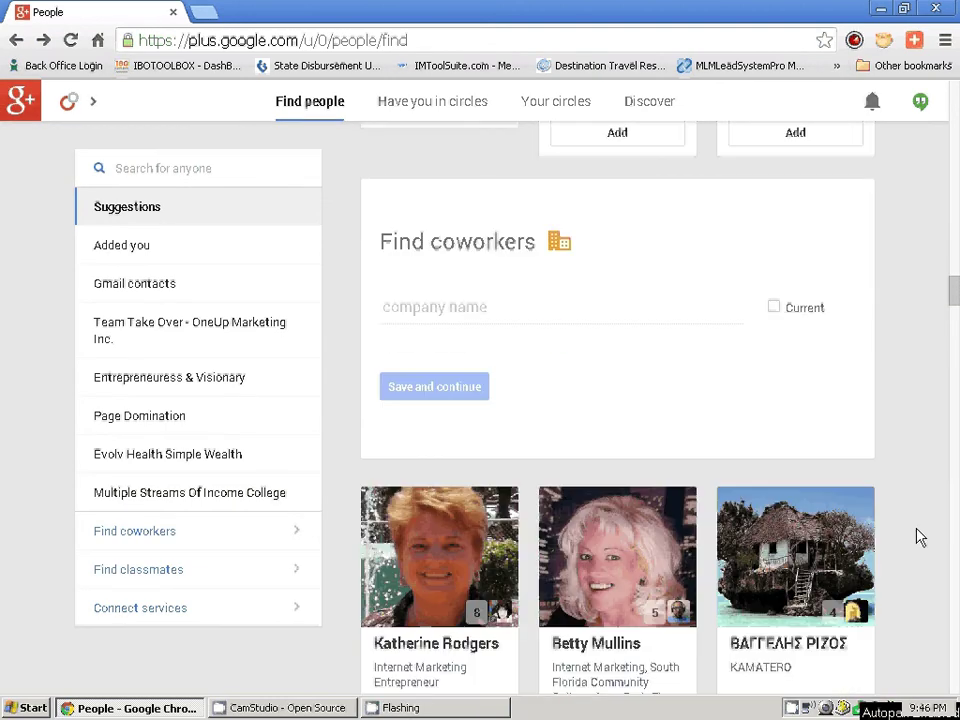
pyautogui.scroll(-1, 918, 530)
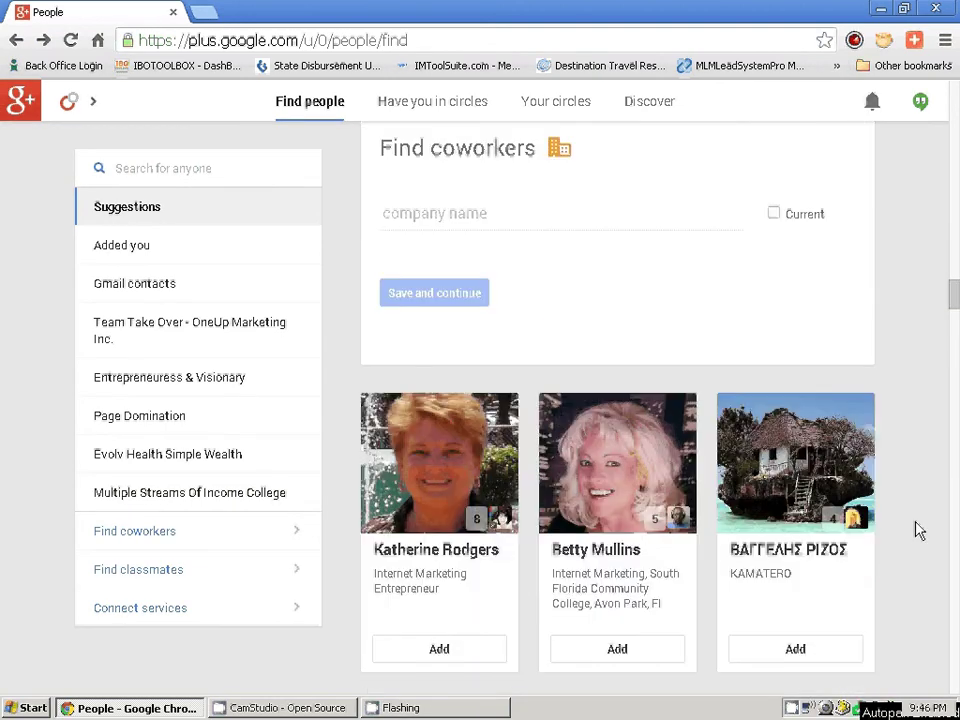
pyautogui.scroll(-1, 918, 530)
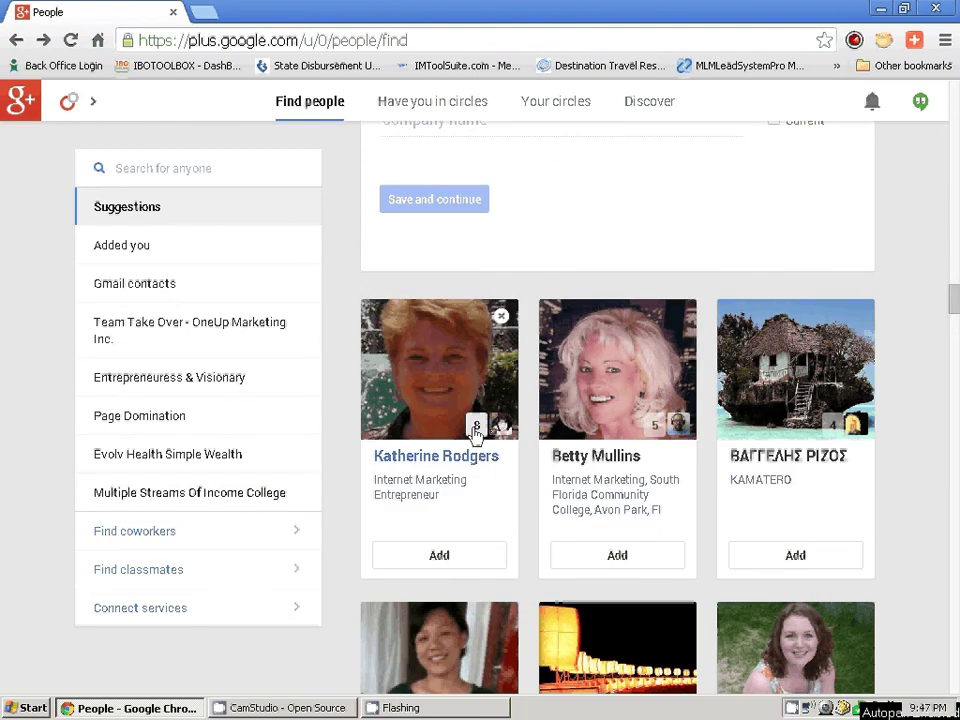
pyautogui.moveTo(477, 428)
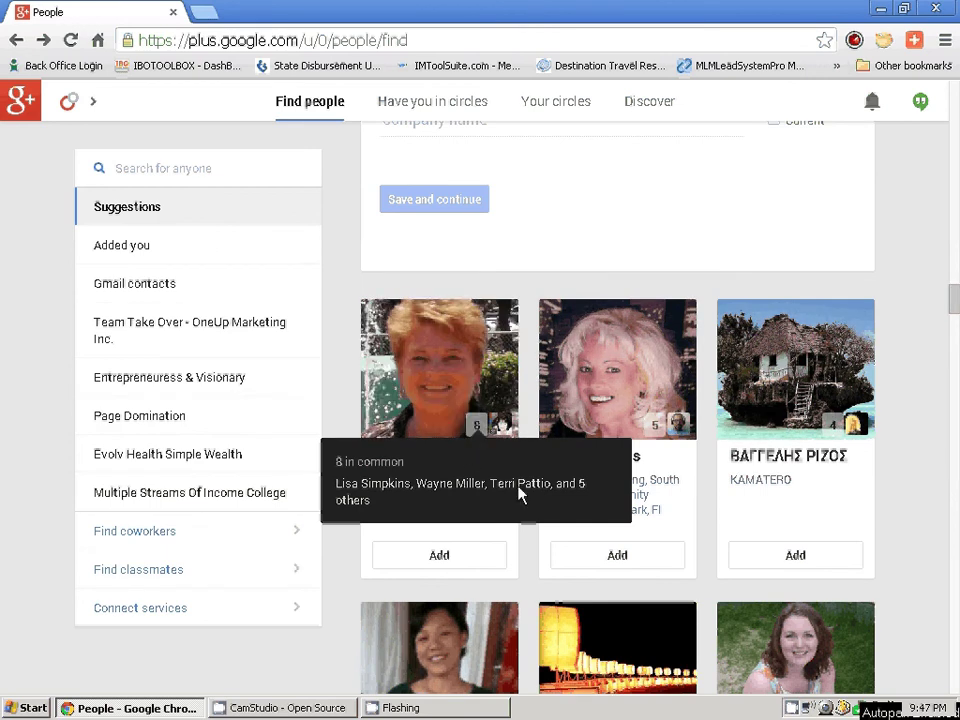
pyautogui.click(460, 560)
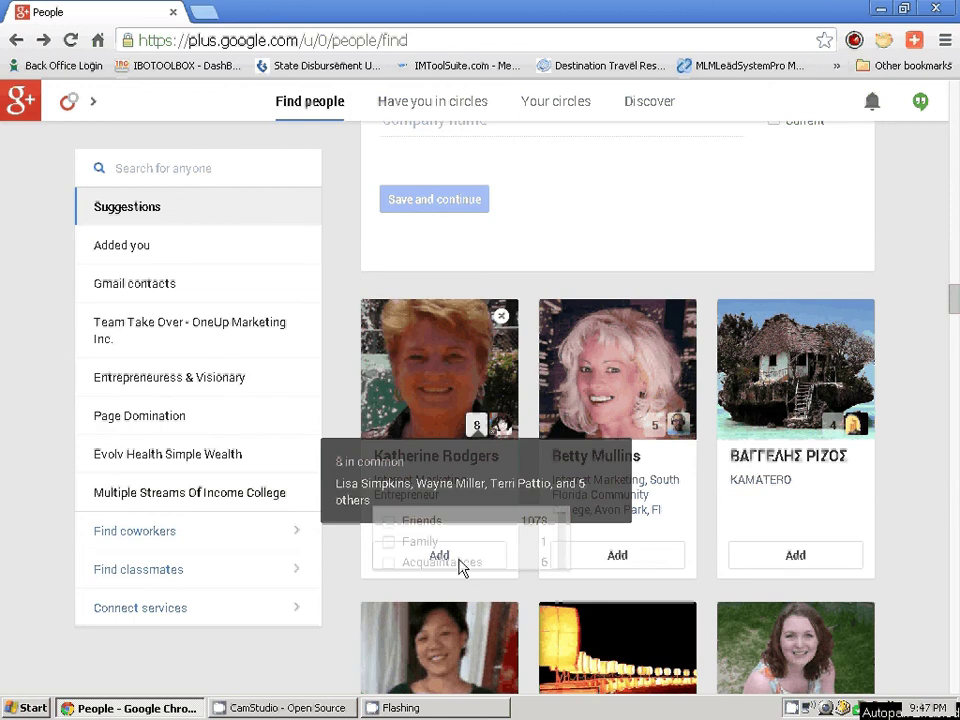
pyautogui.click(417, 413)
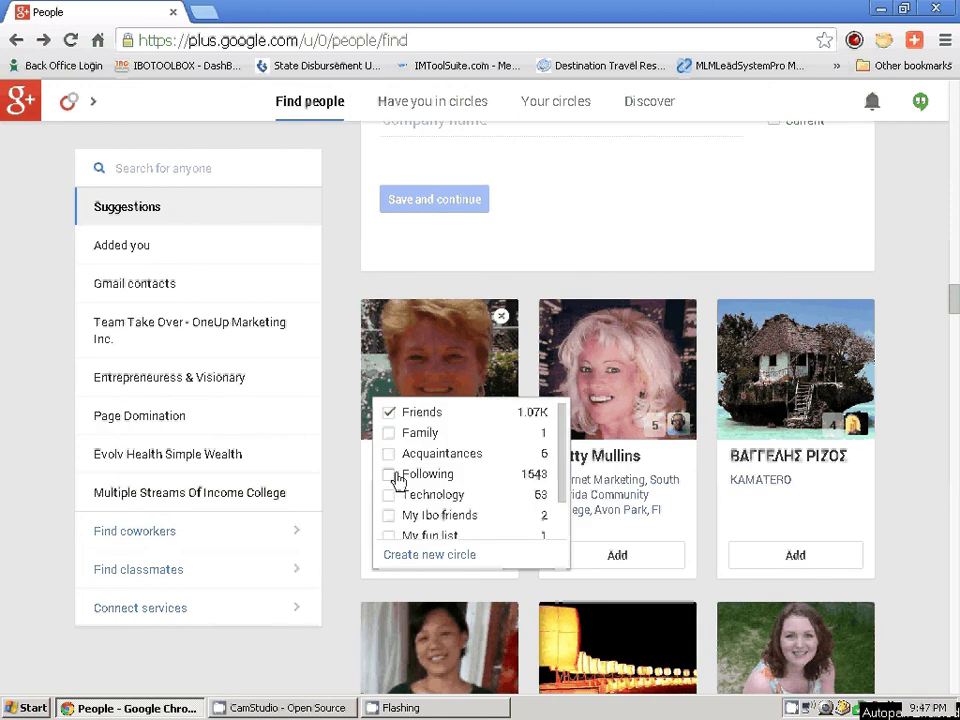
pyautogui.click(398, 477)
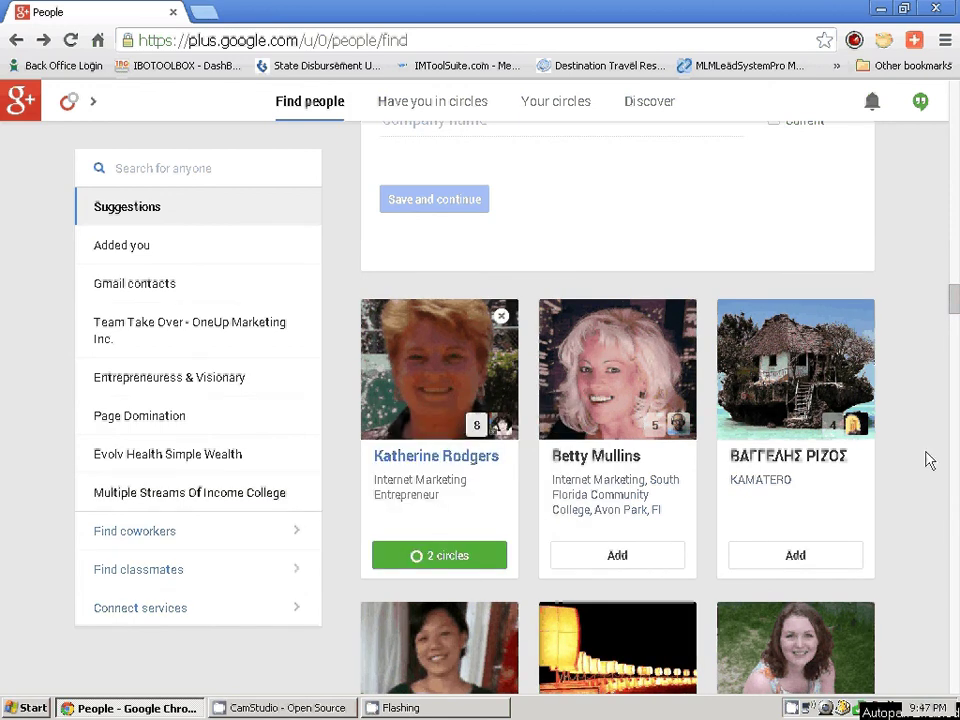
# Step: Add one more suggested person to Friends and Following, browsing further down the list
pyautogui.scroll(-1, 604, 370)
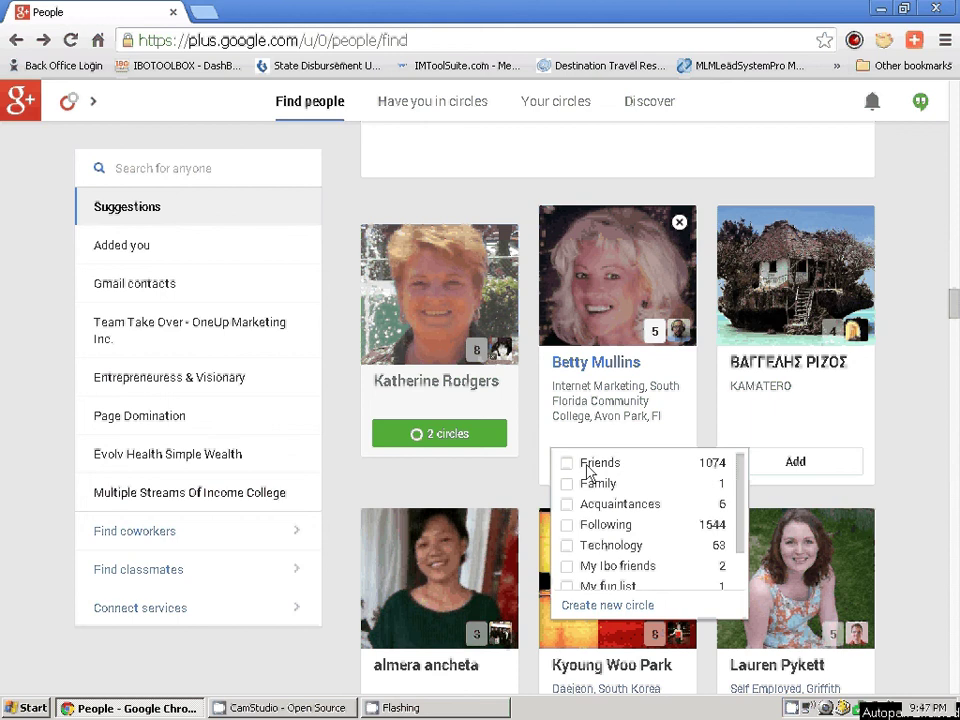
pyautogui.click(587, 465)
pyautogui.click(584, 528)
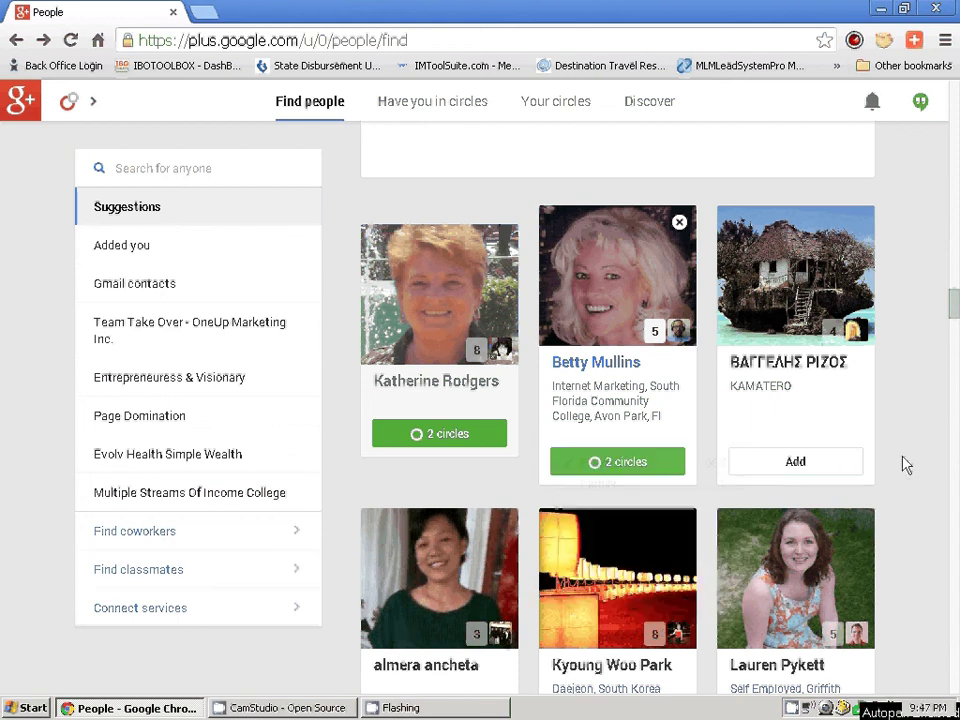
pyautogui.scroll(-1, 905, 465)
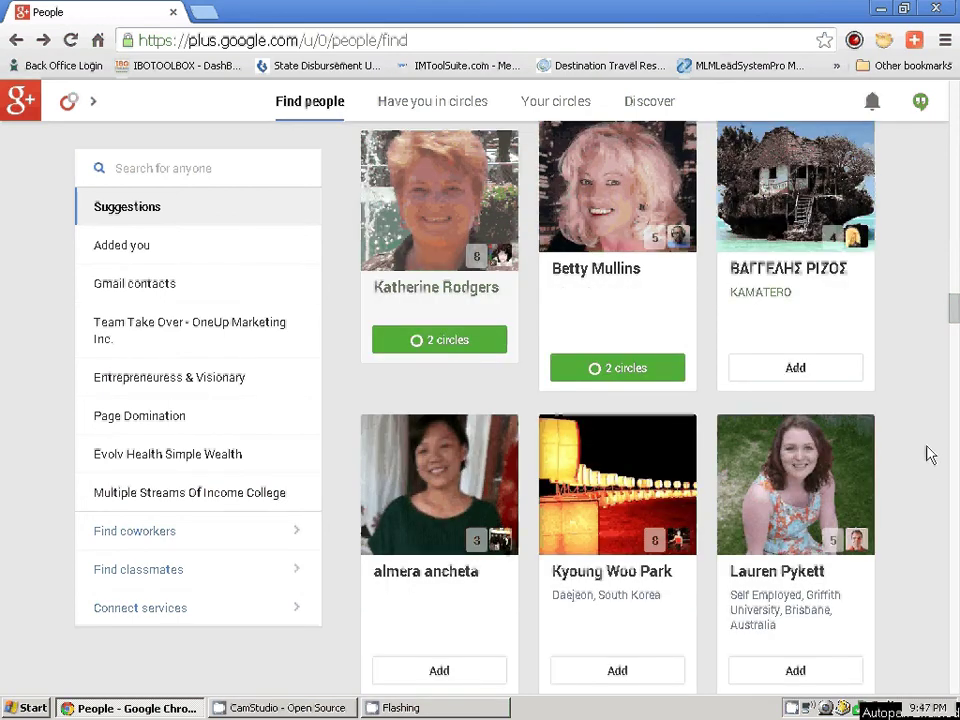
pyautogui.scroll(-6, 912, 465)
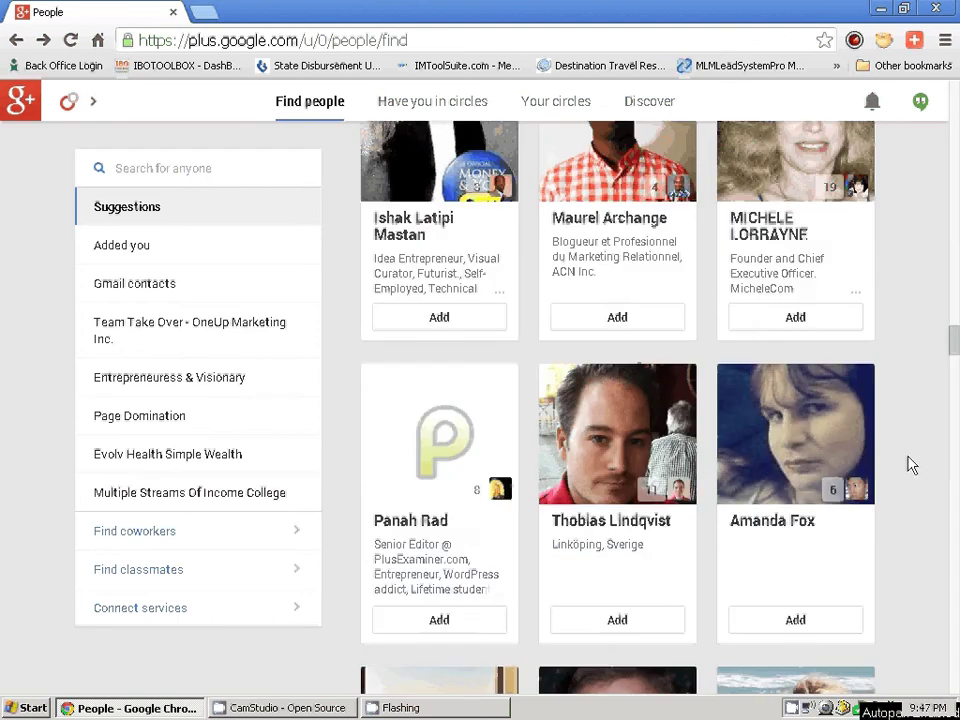
pyautogui.scroll(-1, 912, 465)
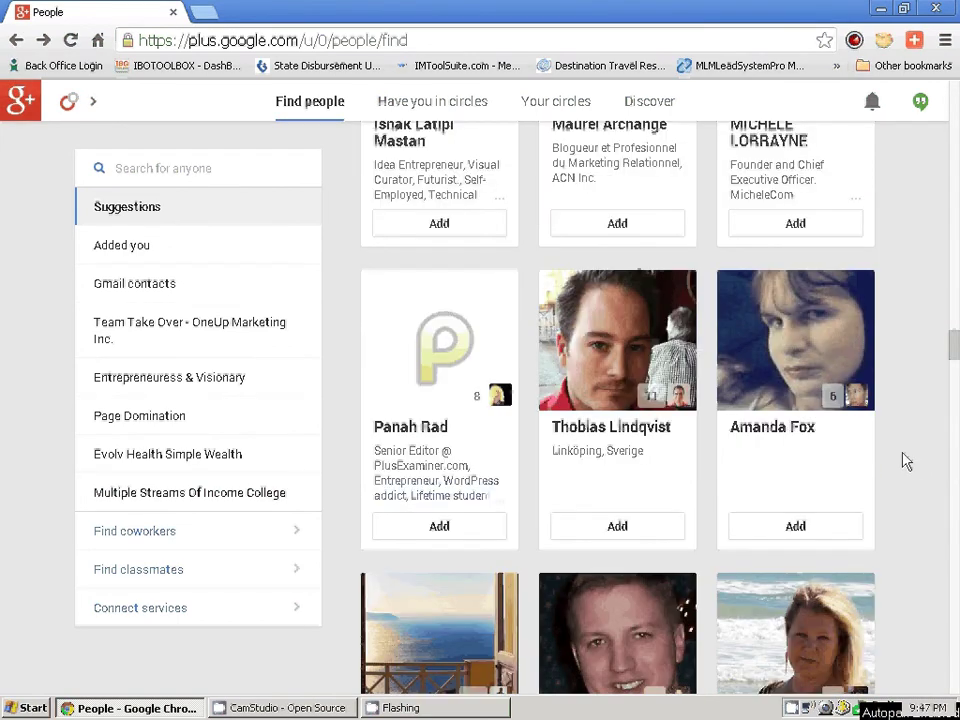
pyautogui.scroll(-5, 905, 461)
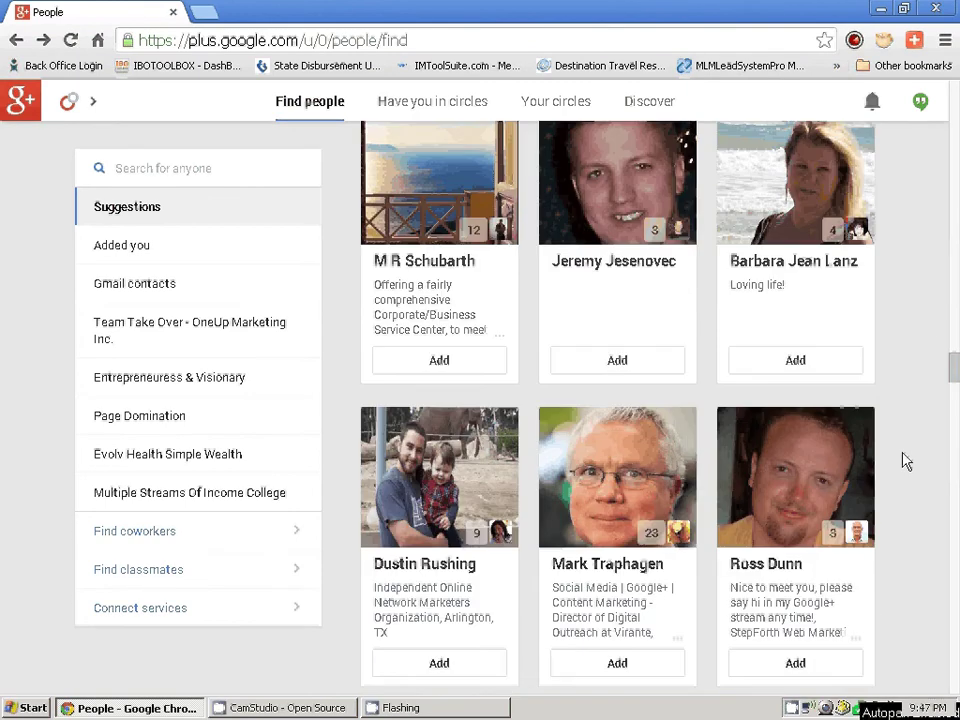
pyautogui.scroll(-2, 905, 461)
pyautogui.scroll(-1, 905, 461)
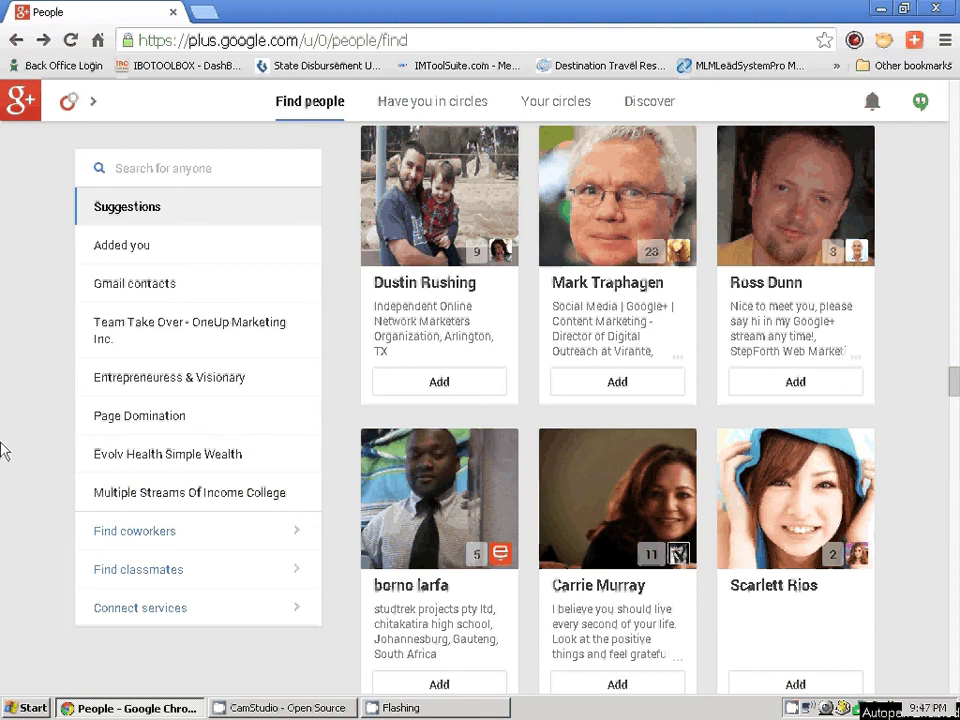
# Step: Check the Evolv Health Simple Wealth and Multiple Streams Of Income College groups, then return to Suggestions
pyautogui.click(203, 459)
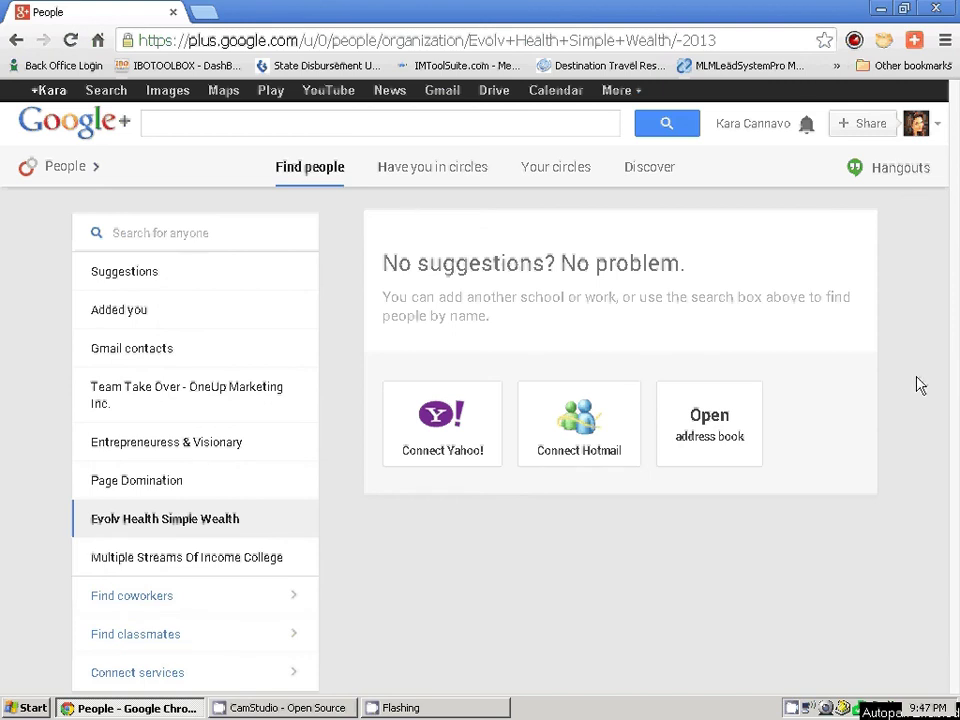
pyautogui.click(560, 445)
pyautogui.click(214, 563)
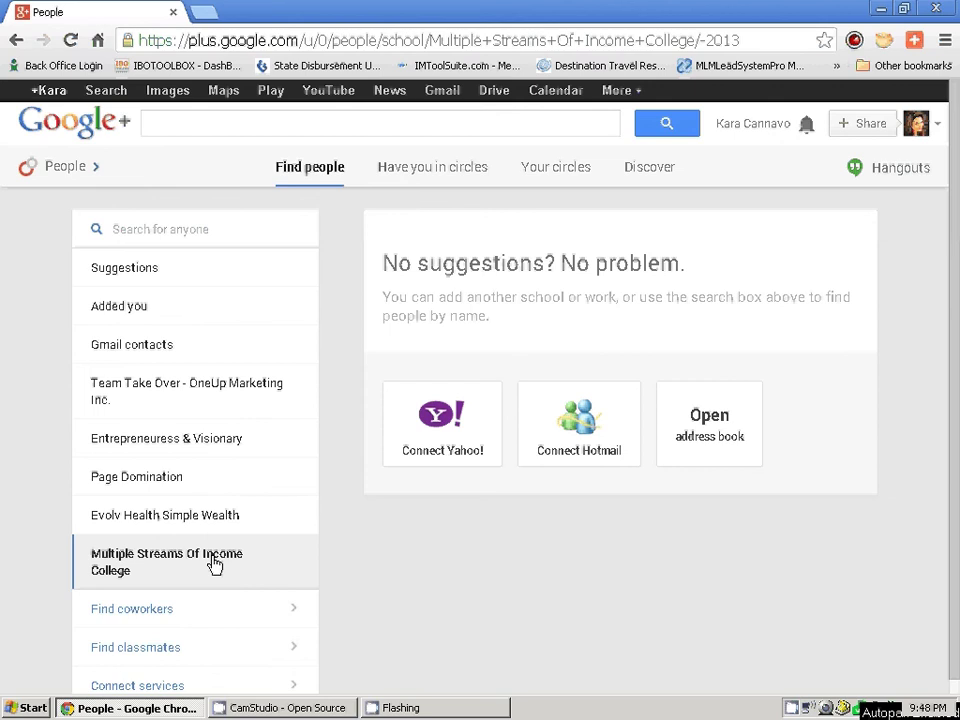
pyautogui.click(123, 274)
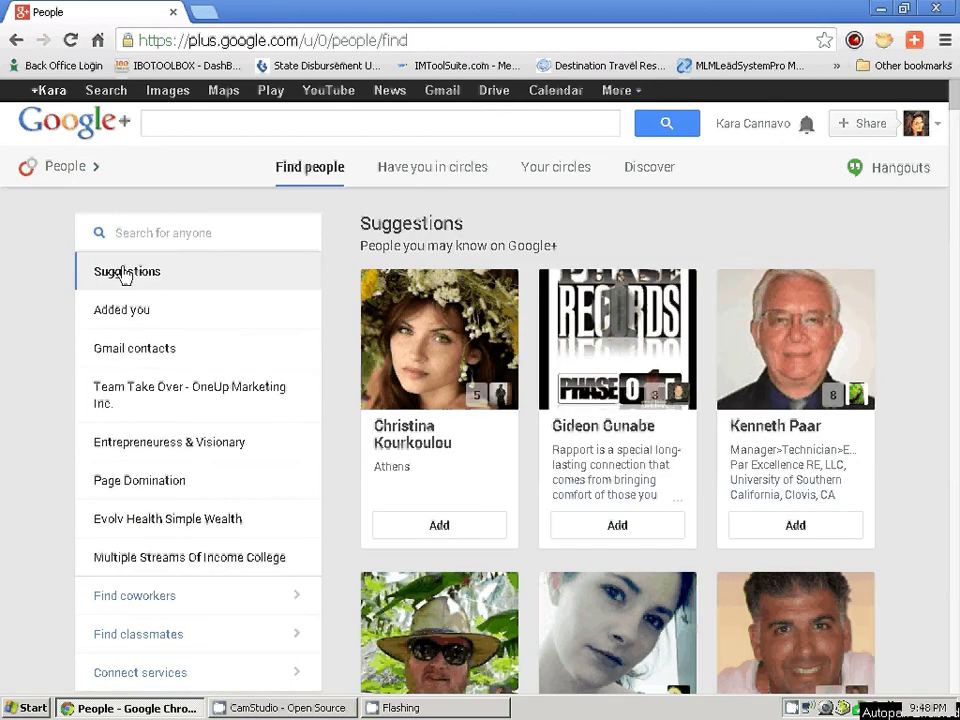
pyautogui.moveTo(68, 172)
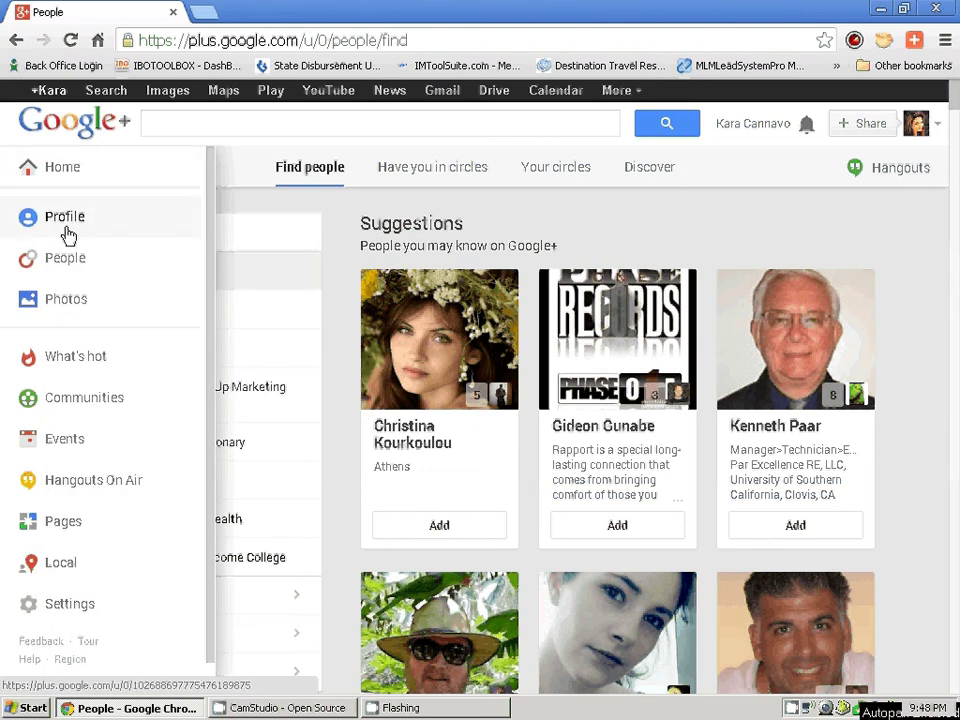
pyautogui.click(58, 178)
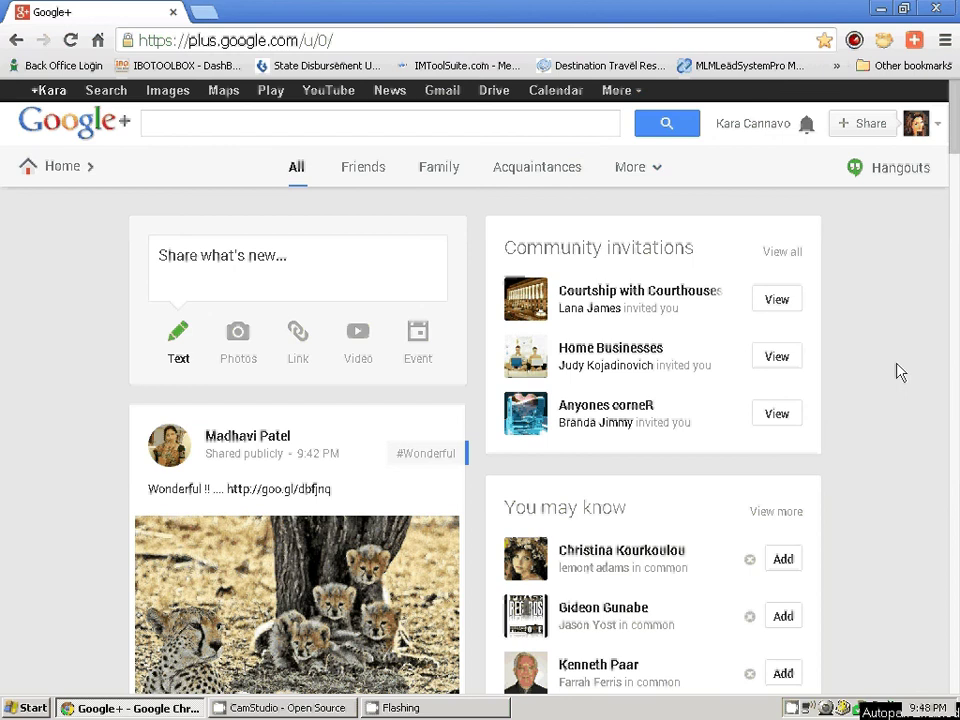
pyautogui.scroll(-2, 898, 372)
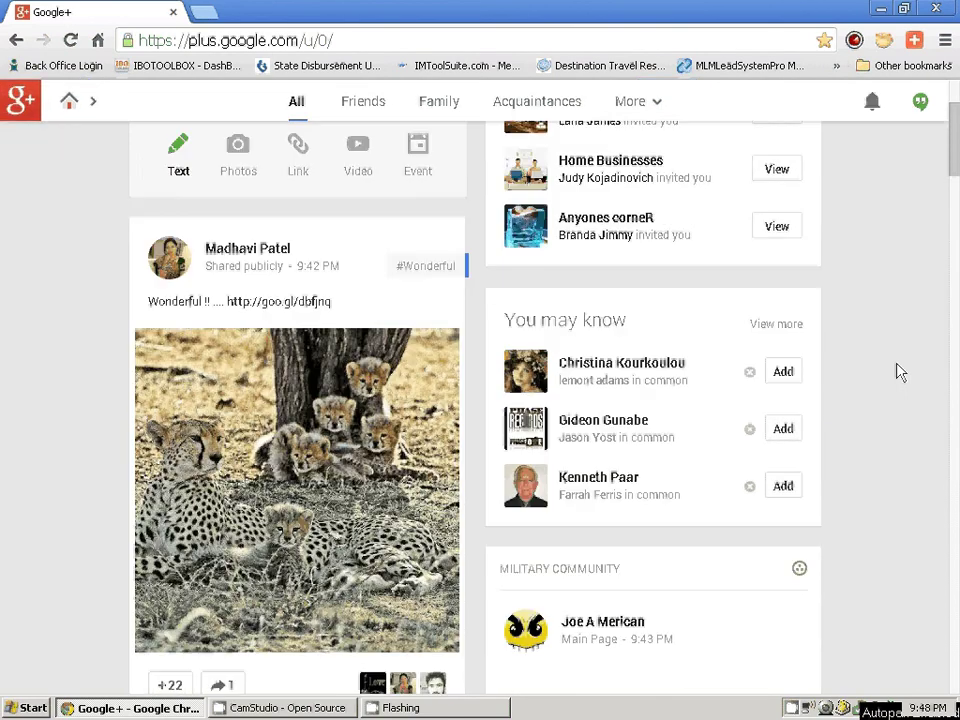
pyautogui.scroll(-1, 898, 372)
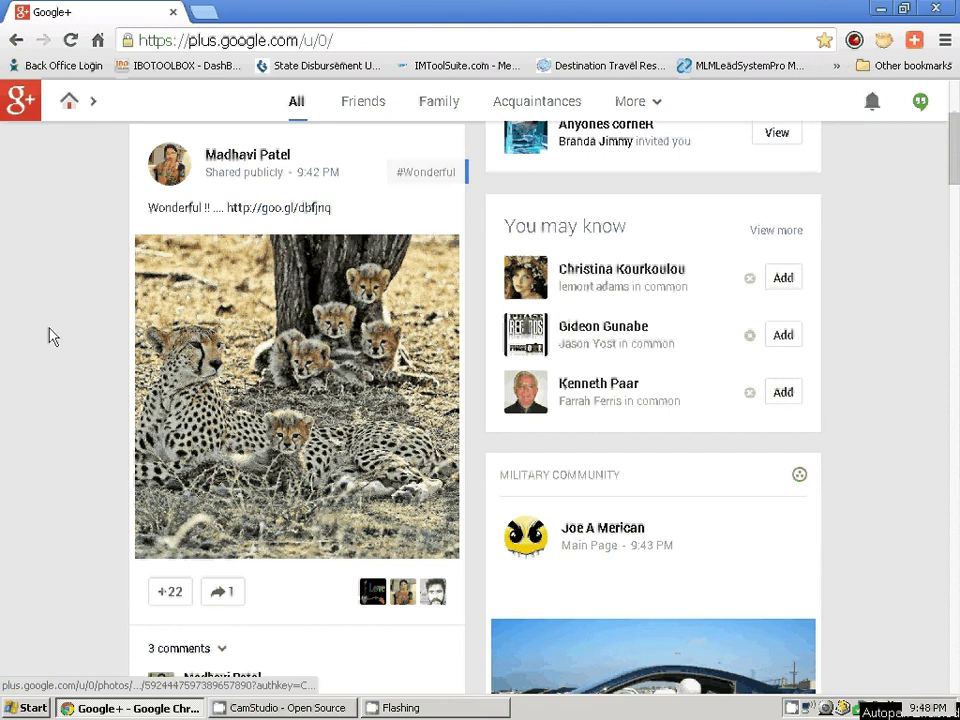
pyautogui.scroll(-2, 146, 342)
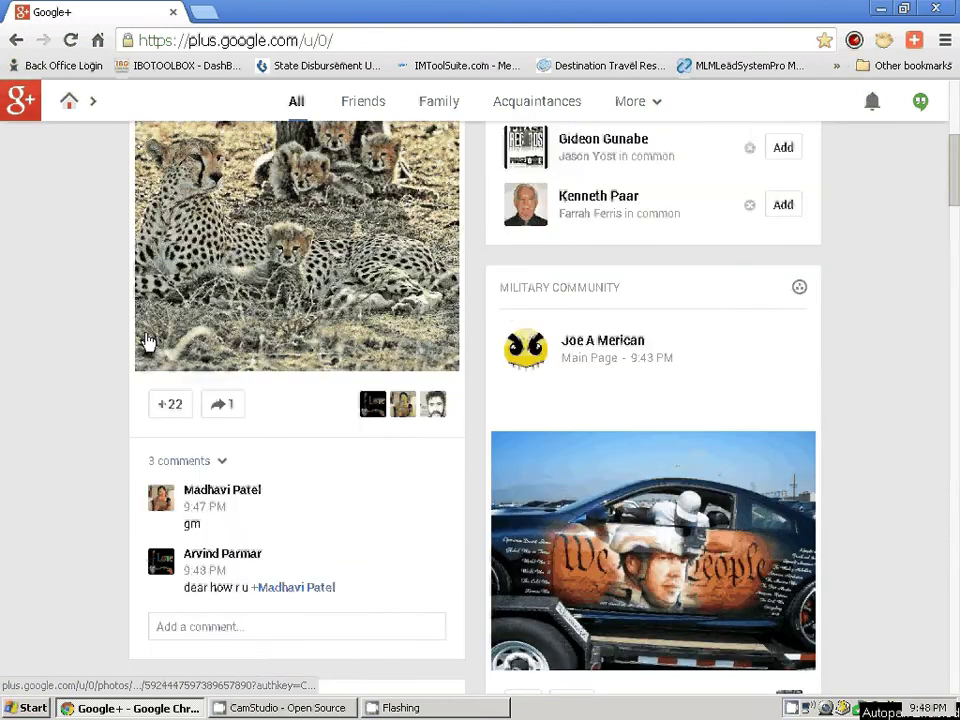
pyautogui.scroll(-2, 146, 342)
pyautogui.scroll(4, 85, 354)
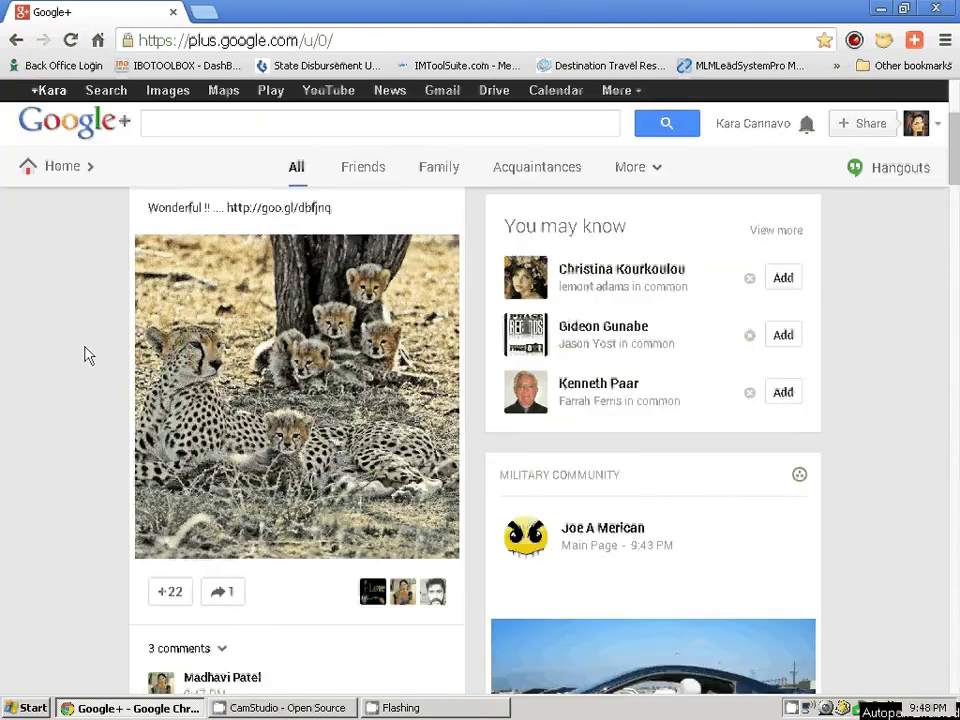
pyautogui.scroll(1, 85, 354)
pyautogui.scroll(1, 85, 354)
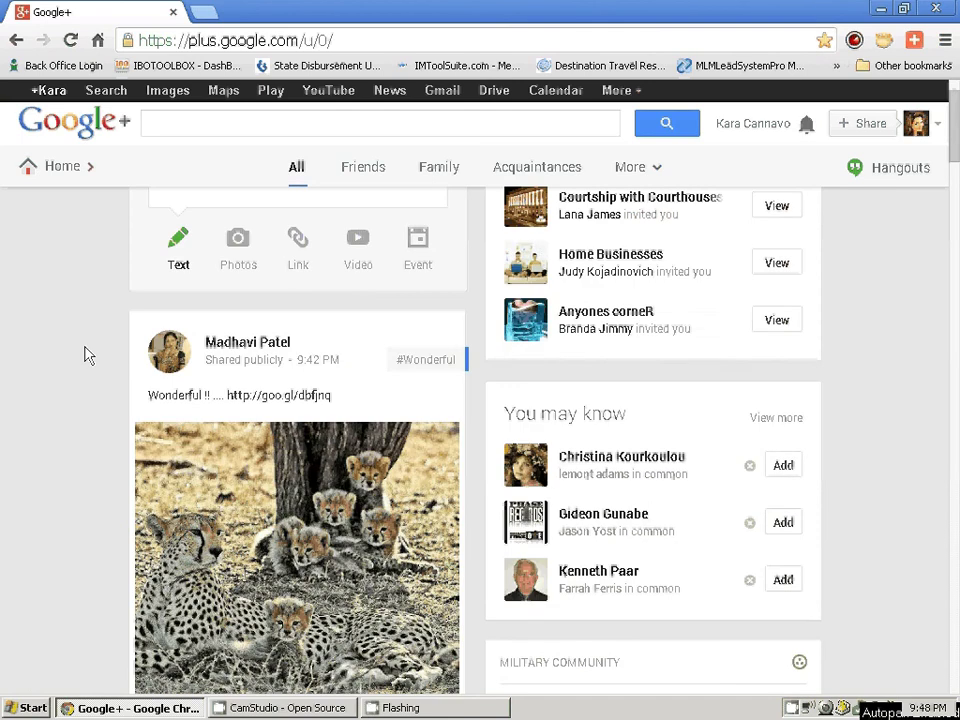
pyautogui.scroll(1, 85, 354)
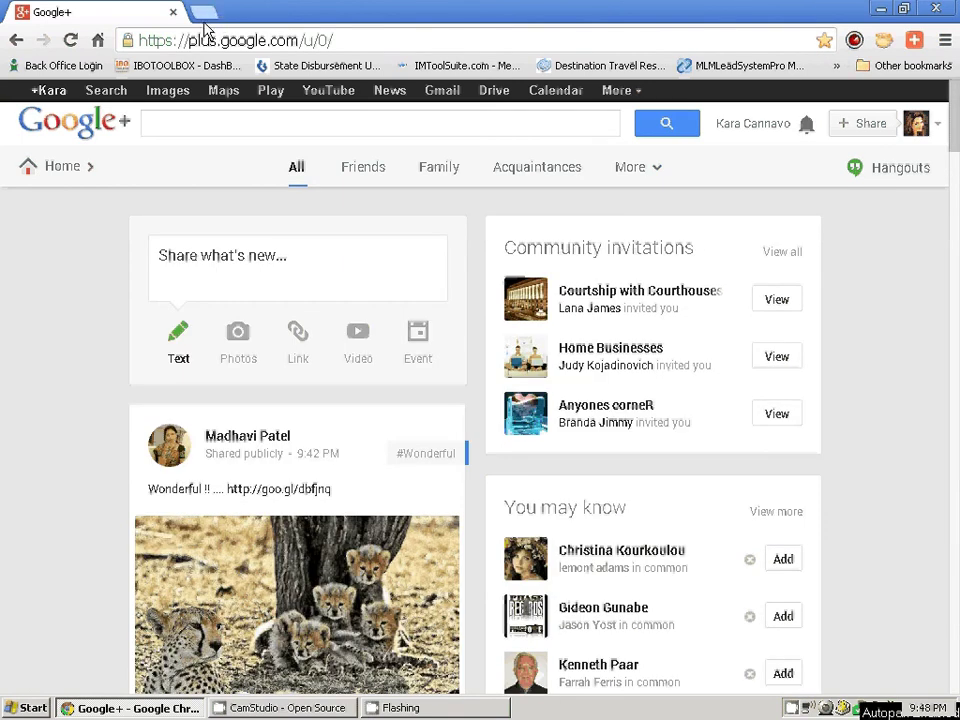
pyautogui.scroll(-2, 889, 347)
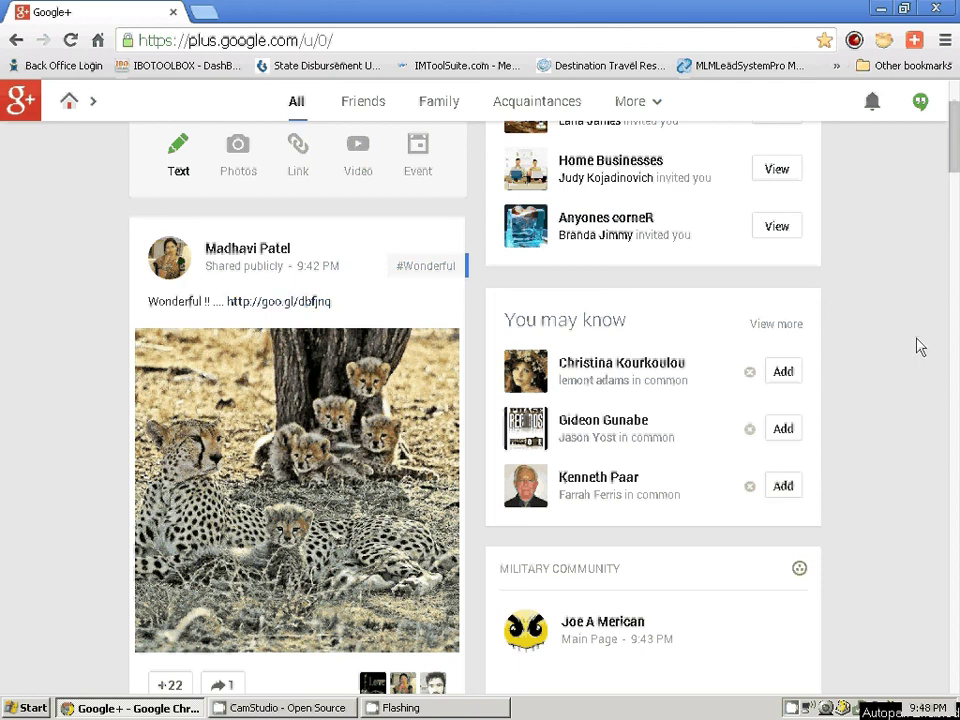
pyautogui.scroll(1, 920, 347)
pyautogui.scroll(-1, 926, 341)
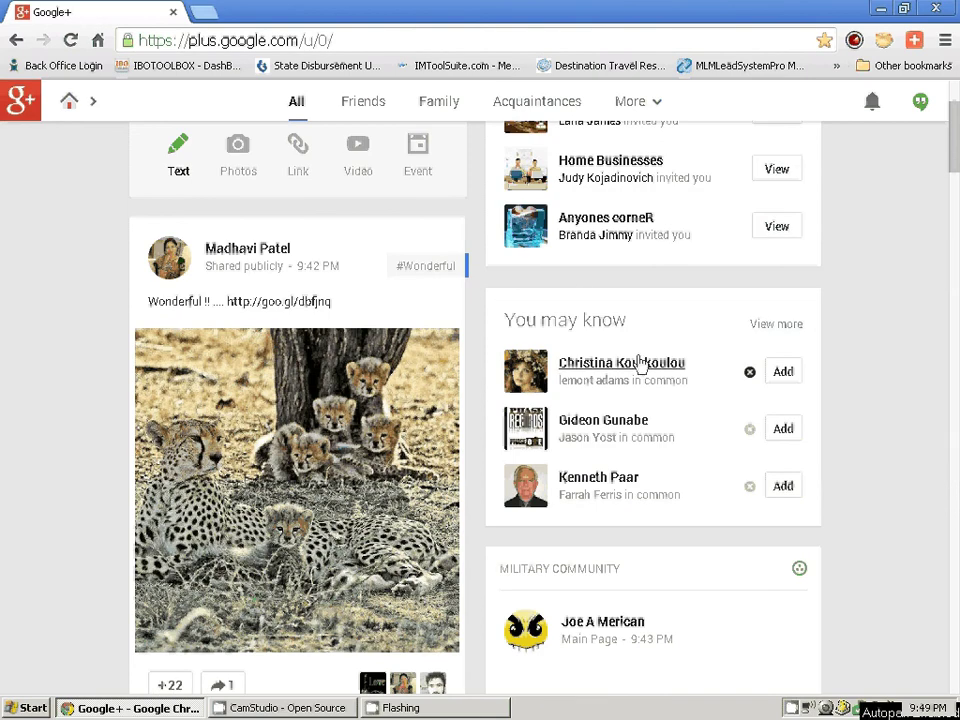
pyautogui.scroll(1, 940, 276)
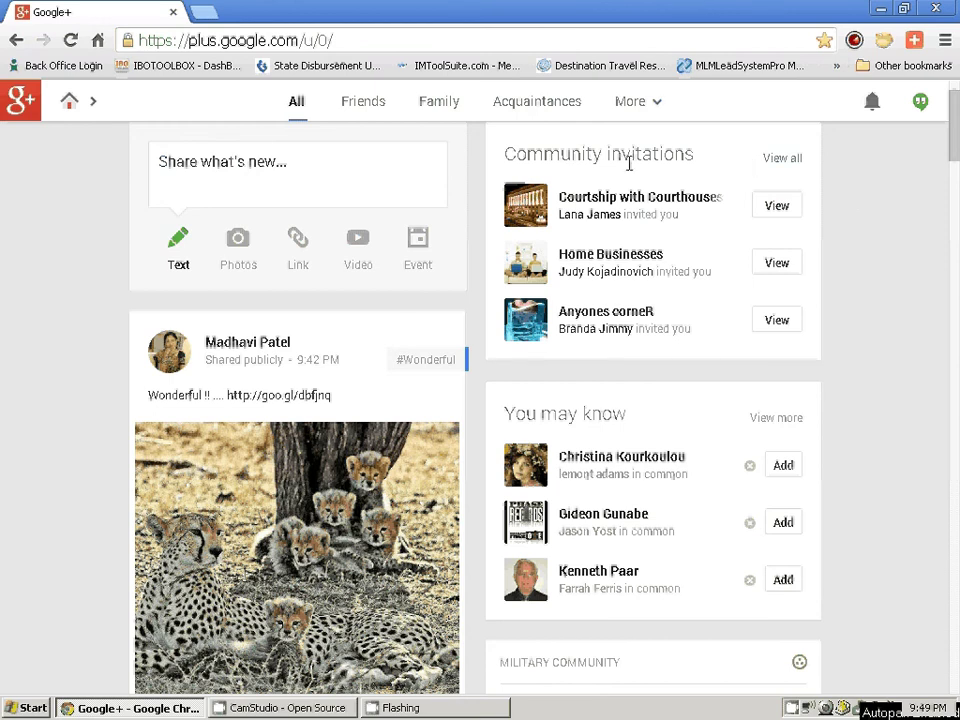
# Step: Accept the Home Businesses community invitation from its community page
pyautogui.click(648, 259)
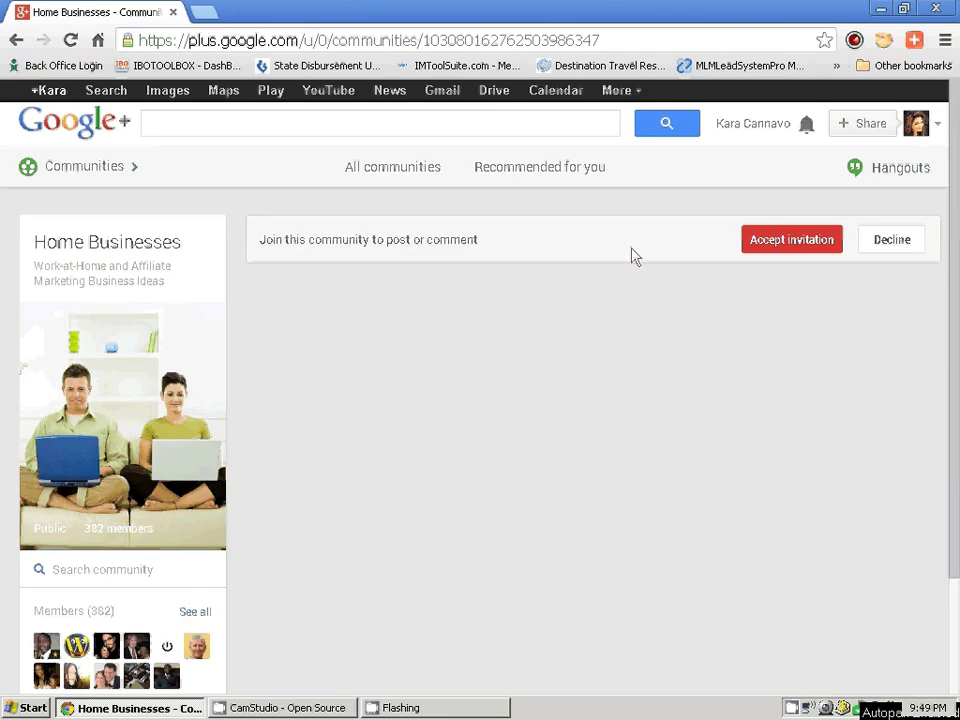
pyautogui.scroll(-2, 557, 285)
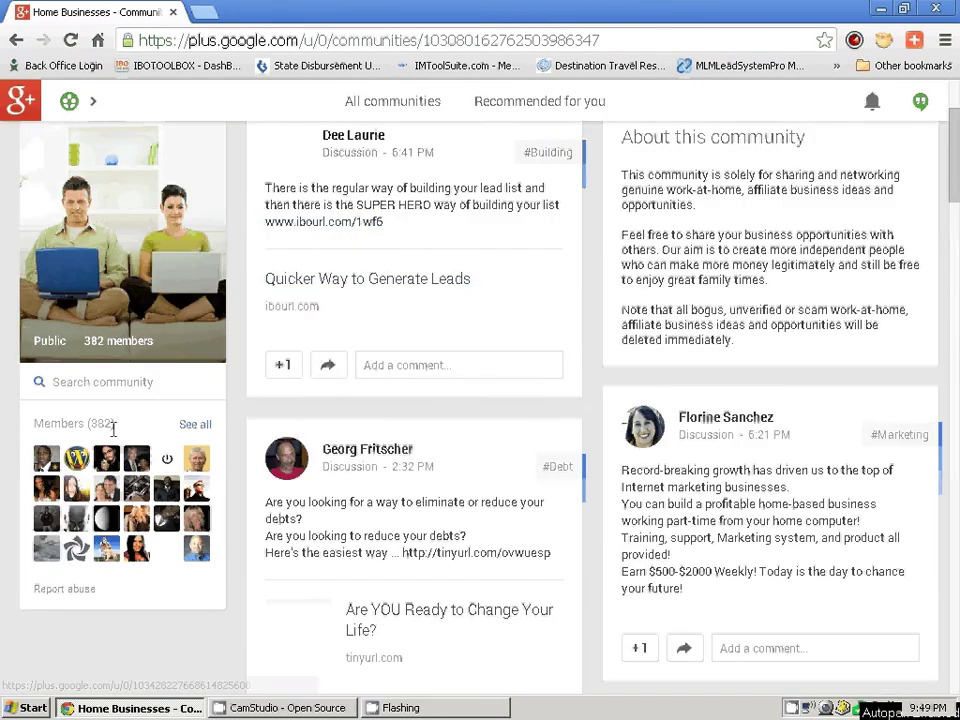
pyautogui.scroll(2, 409, 362)
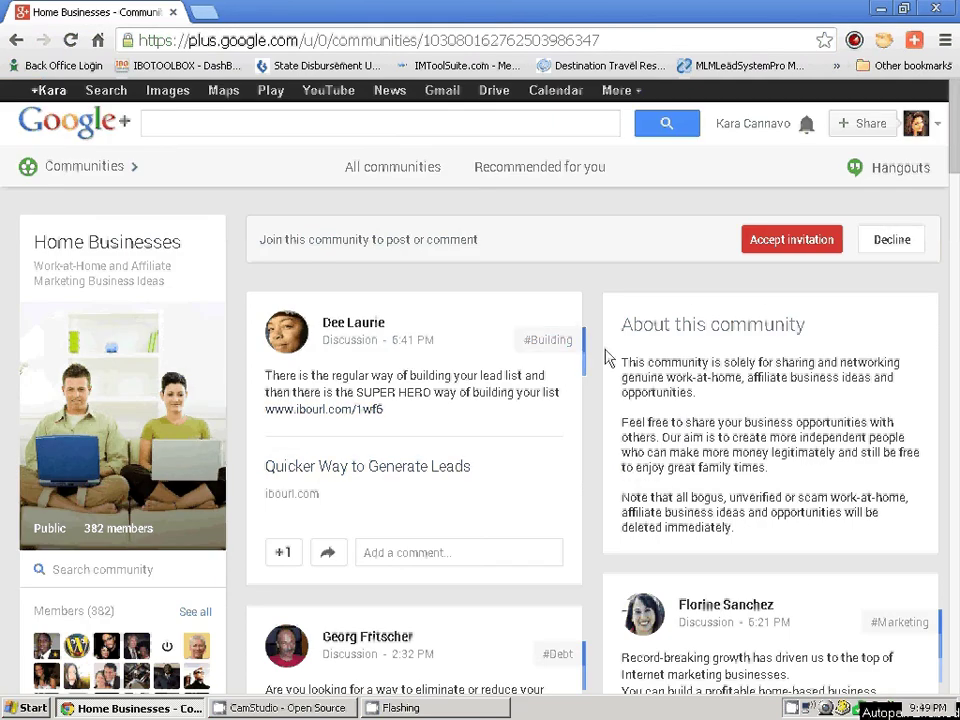
pyautogui.click(792, 245)
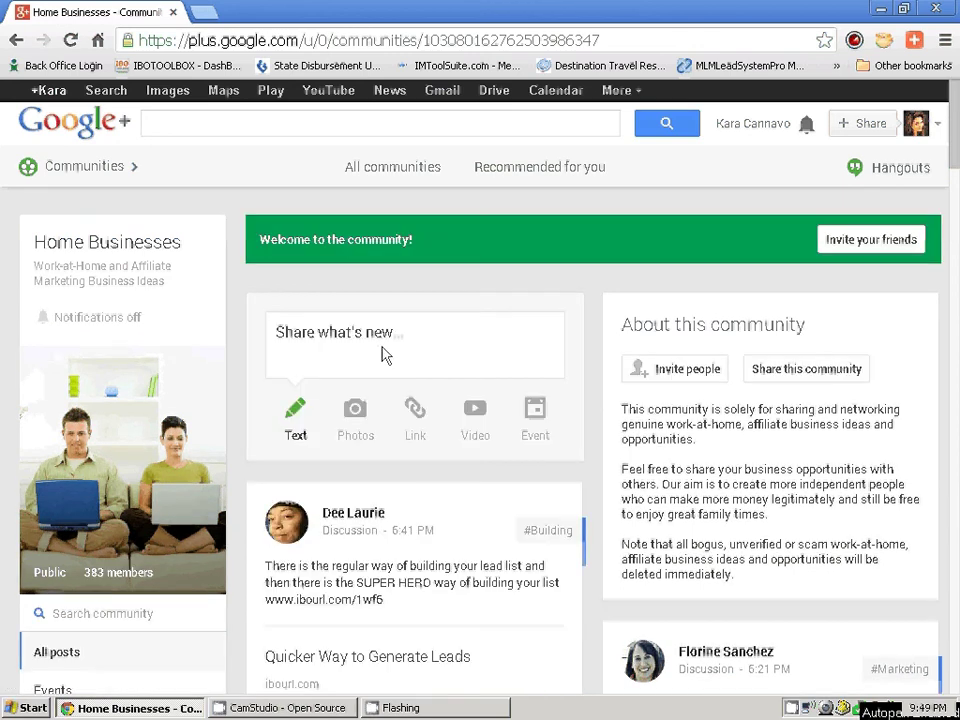
# Step: Post a thank-you for the invite in Home Businesses, tagging the inviting member and welcoming like-minded connections
pyautogui.click(378, 345)
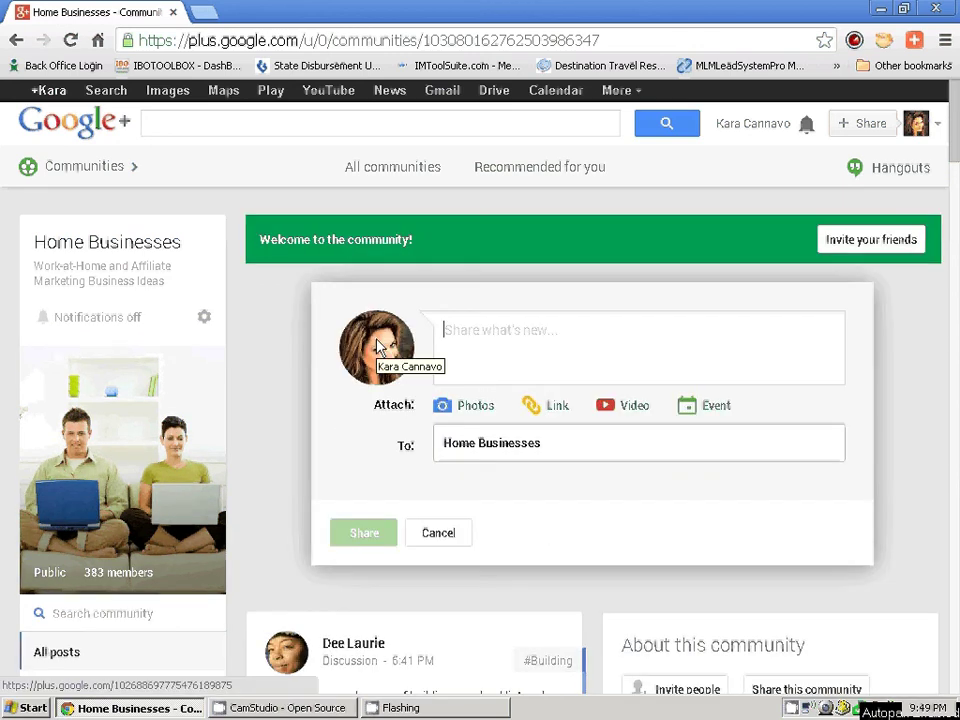
pyautogui.write('Thank')
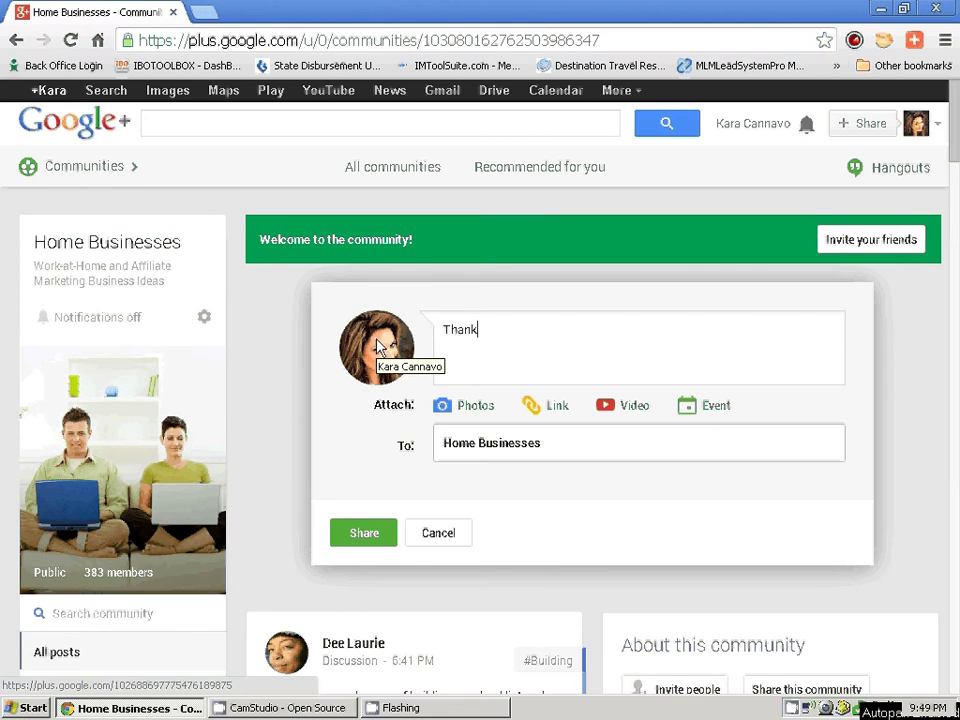
pyautogui.write(' you for the onvitat')
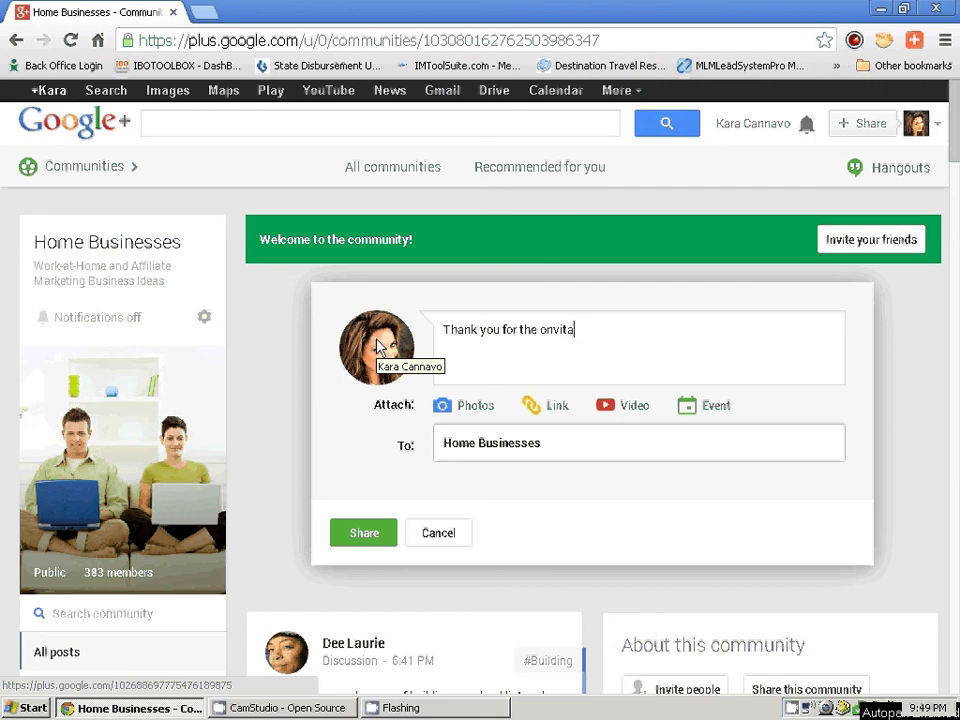
pyautogui.press('BackSpace')
pyautogui.press('BackSpace')
pyautogui.press('BackSpace')
pyautogui.press('BackSpace')
pyautogui.press('BackSpace')
pyautogui.press('BackSpace')
pyautogui.press('BackSpace')
pyautogui.write('invite +')
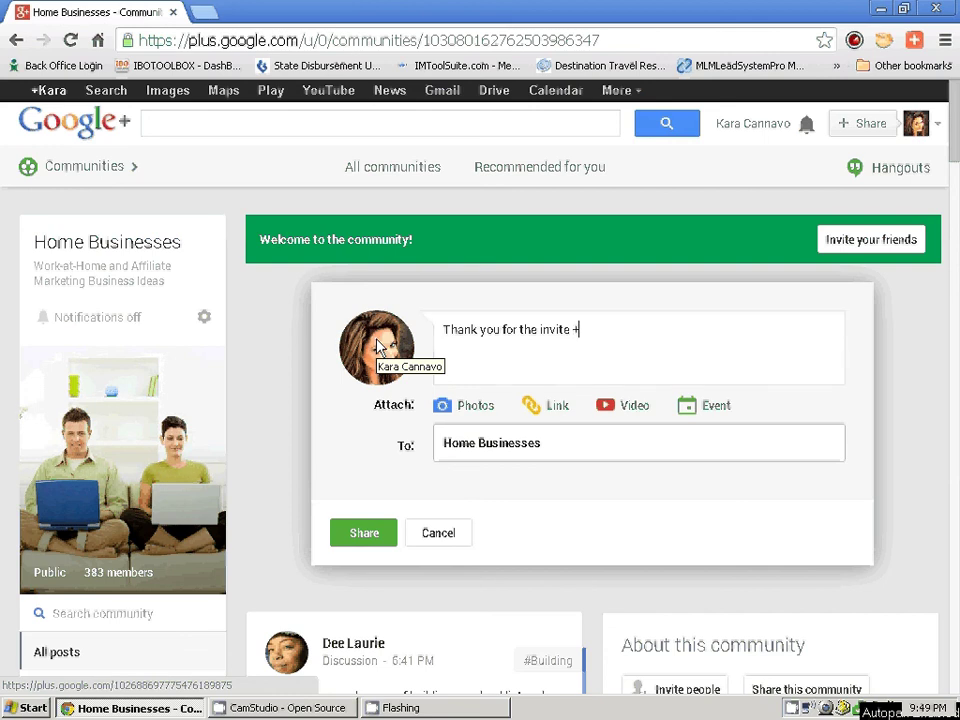
pyautogui.write('Judy')
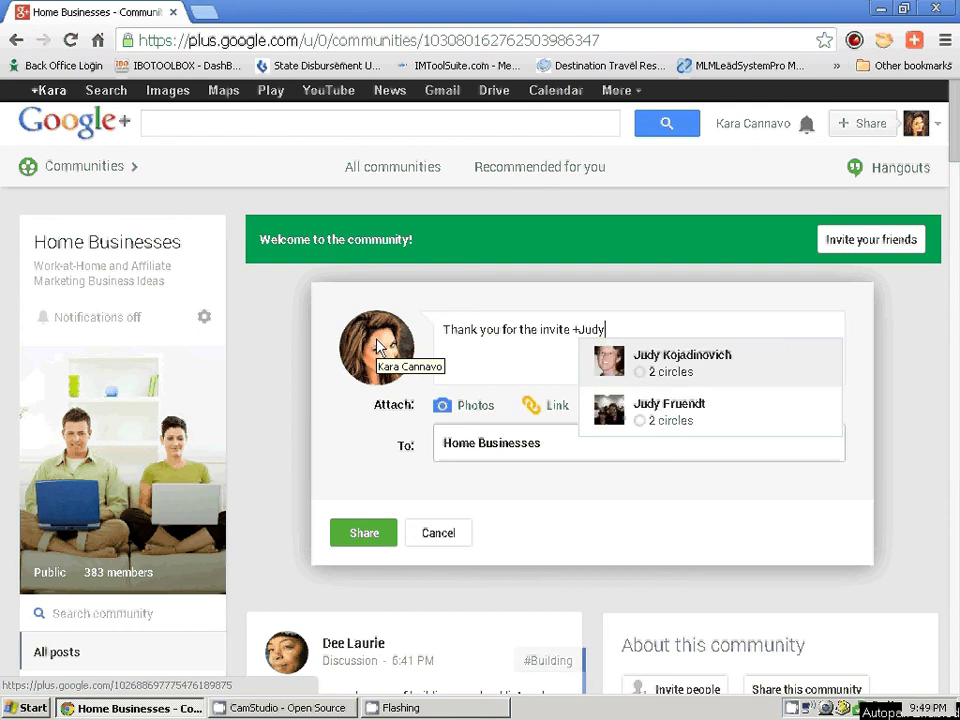
pyautogui.click(646, 374)
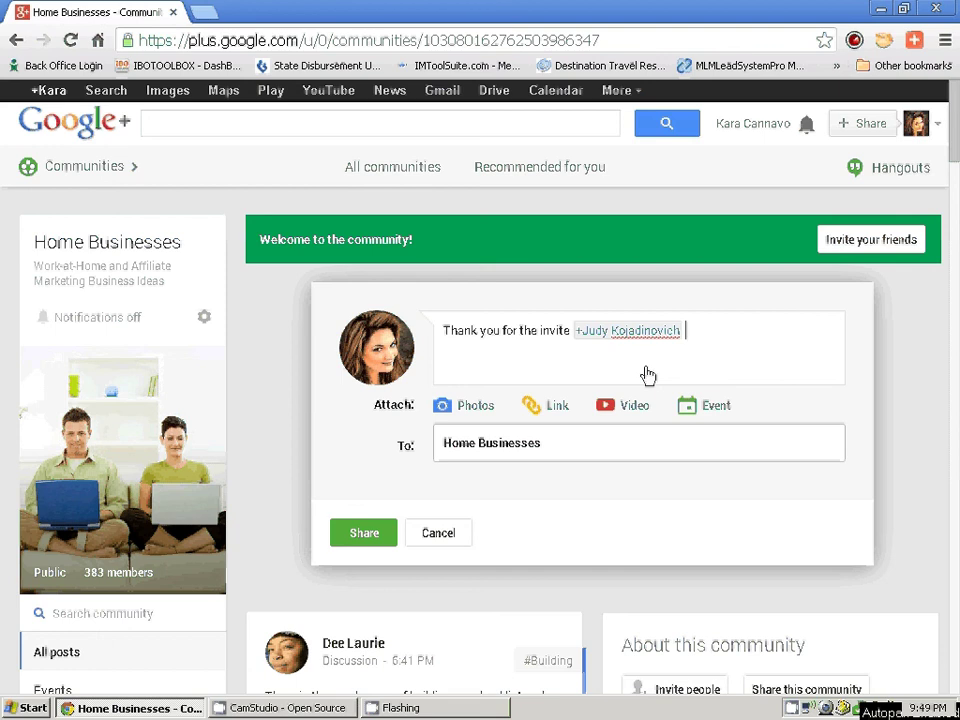
pyautogui.write('! I am happy to connect')
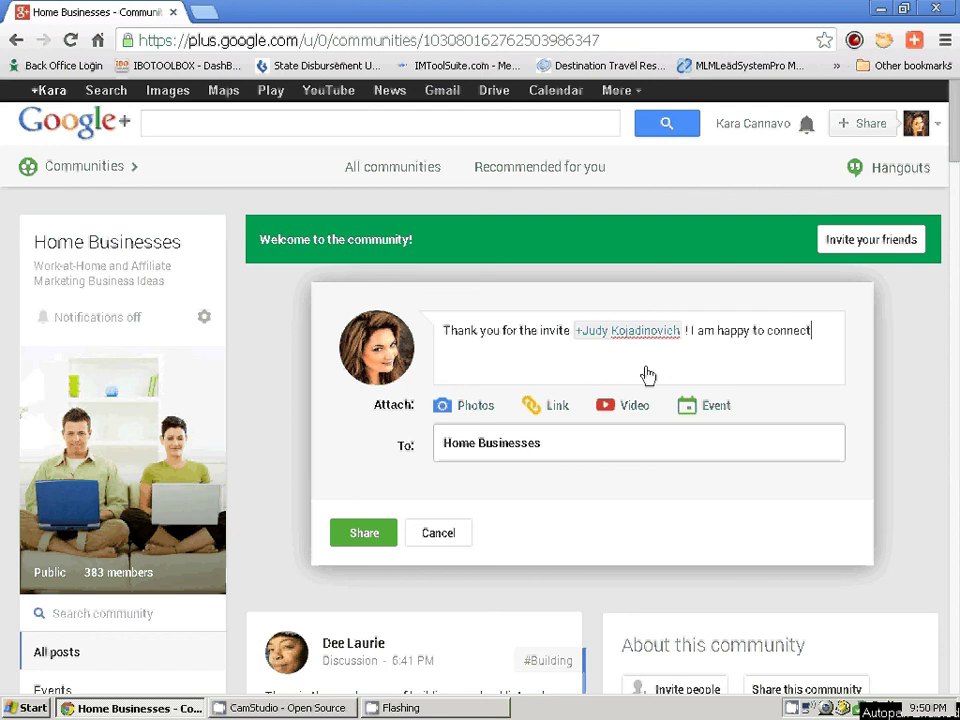
pyautogui.write(' with like minded peop')
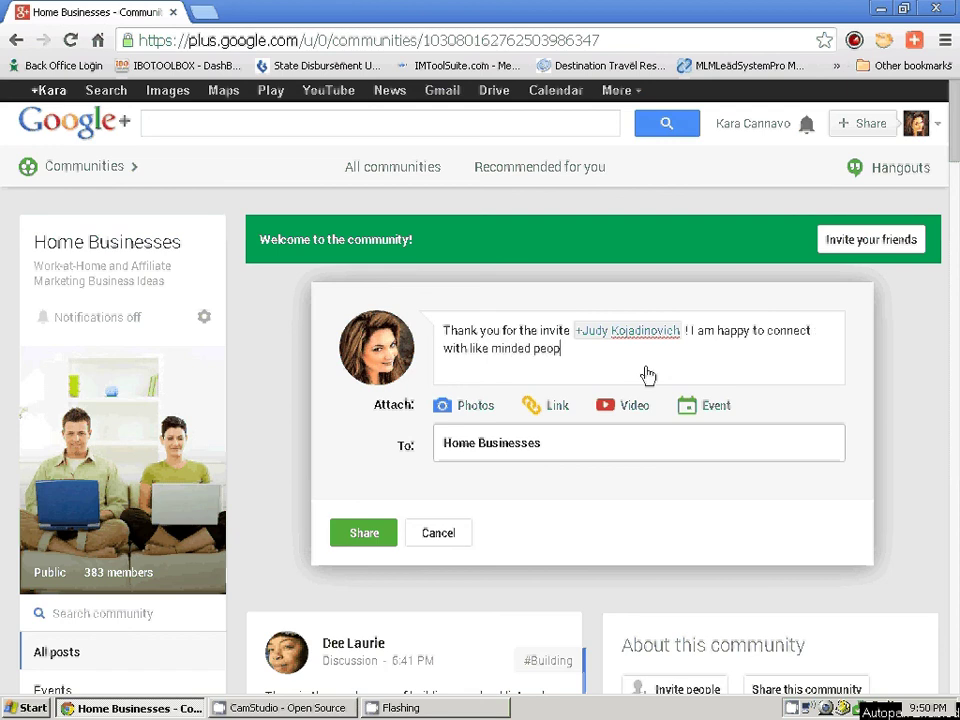
pyautogui.write('le. Looking forw')
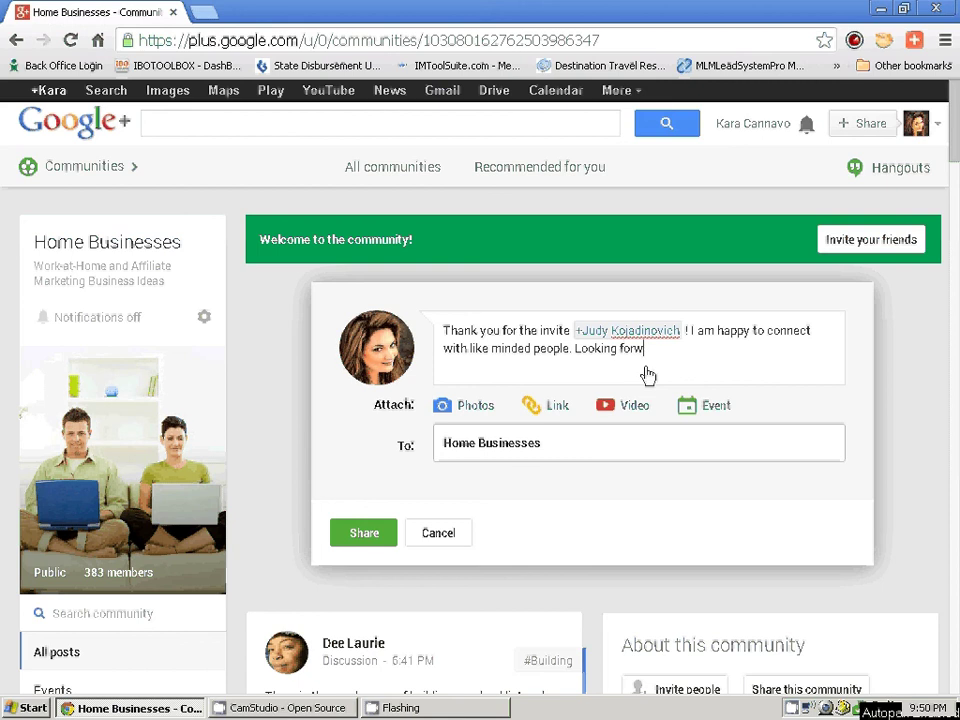
pyautogui.write('ard to reading all of your p')
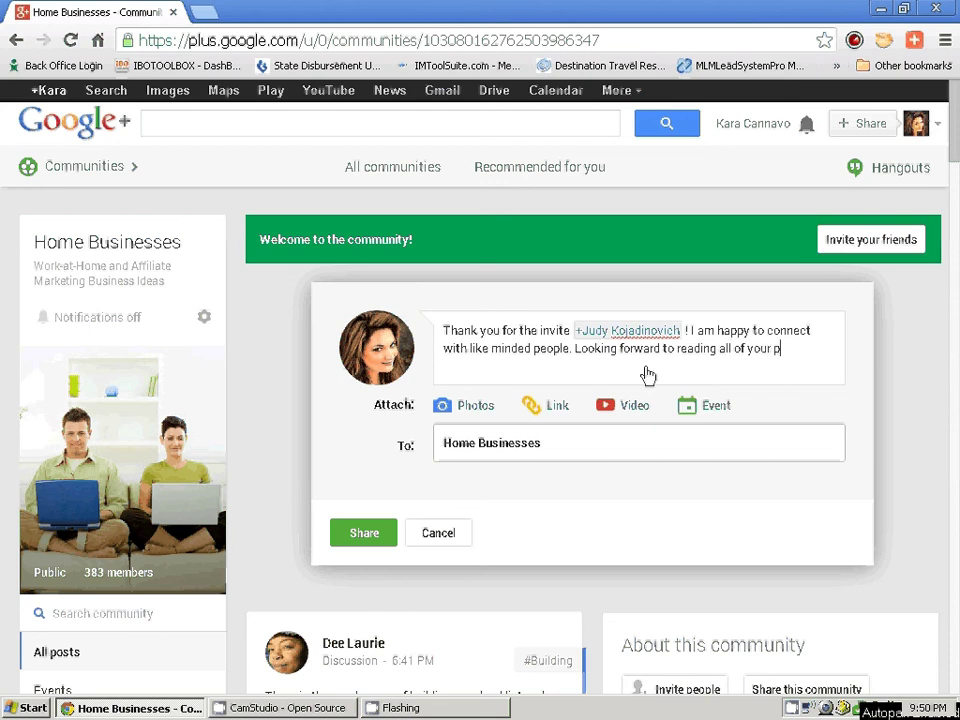
pyautogui.write('osts! Ha')
pyautogui.write('ve ag')
pyautogui.press('BackSpace')
pyautogui.write('great night')
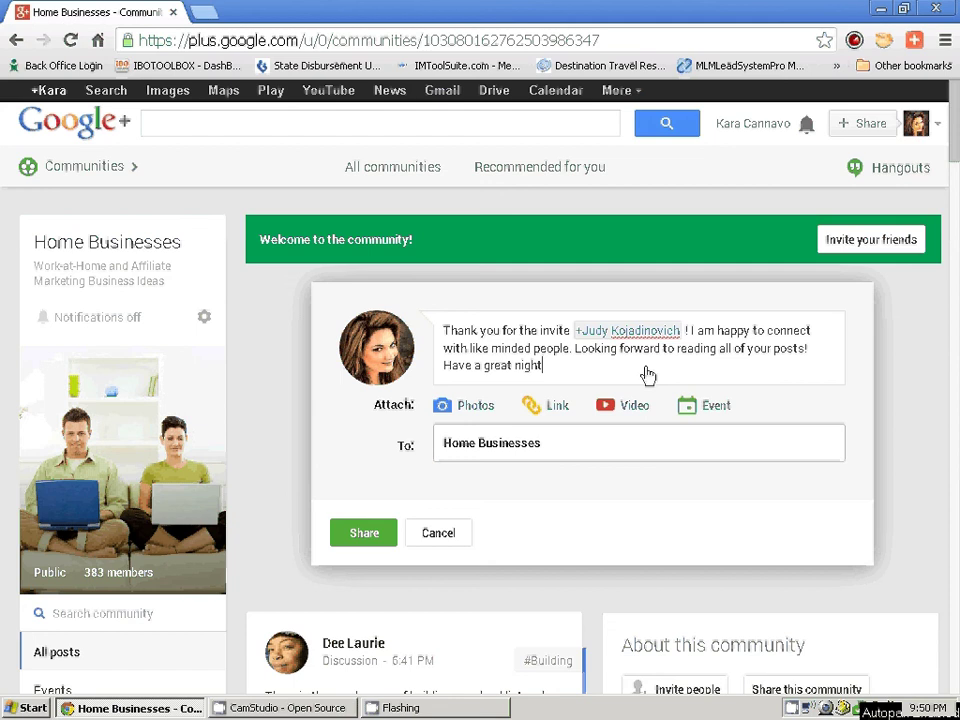
pyautogui.write('! KC ~')
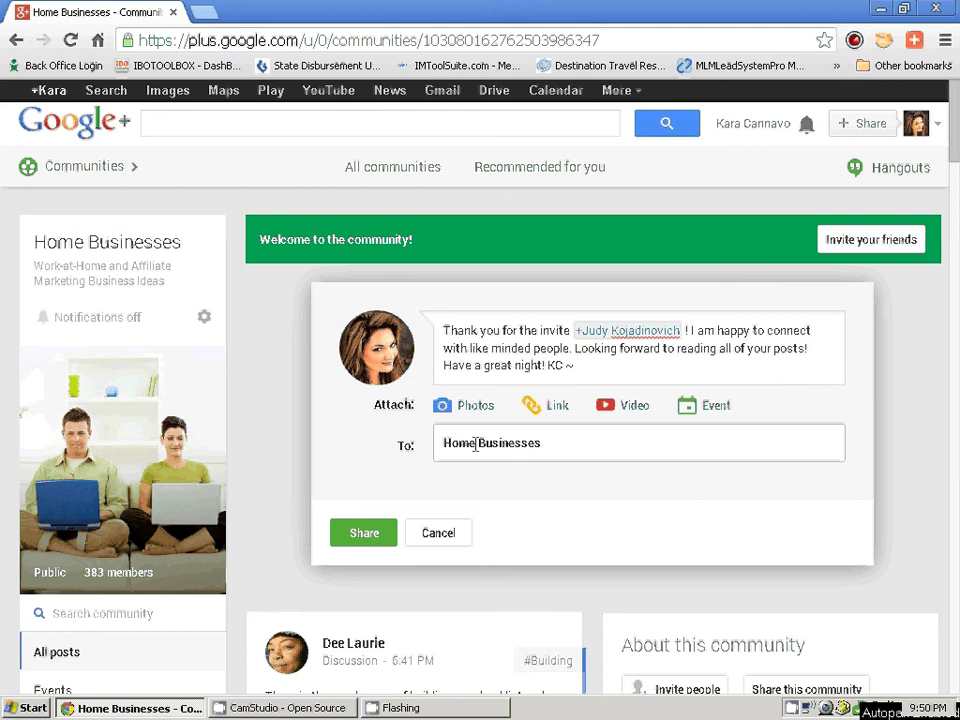
pyautogui.click(374, 536)
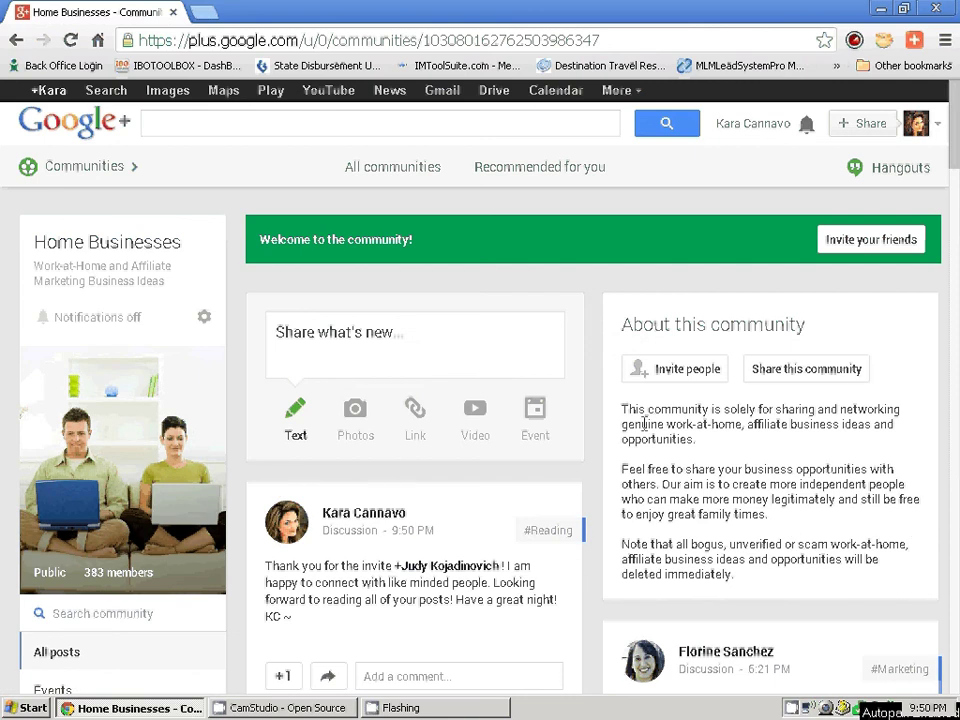
pyautogui.moveTo(622, 409); pyautogui.dragTo(849, 600)
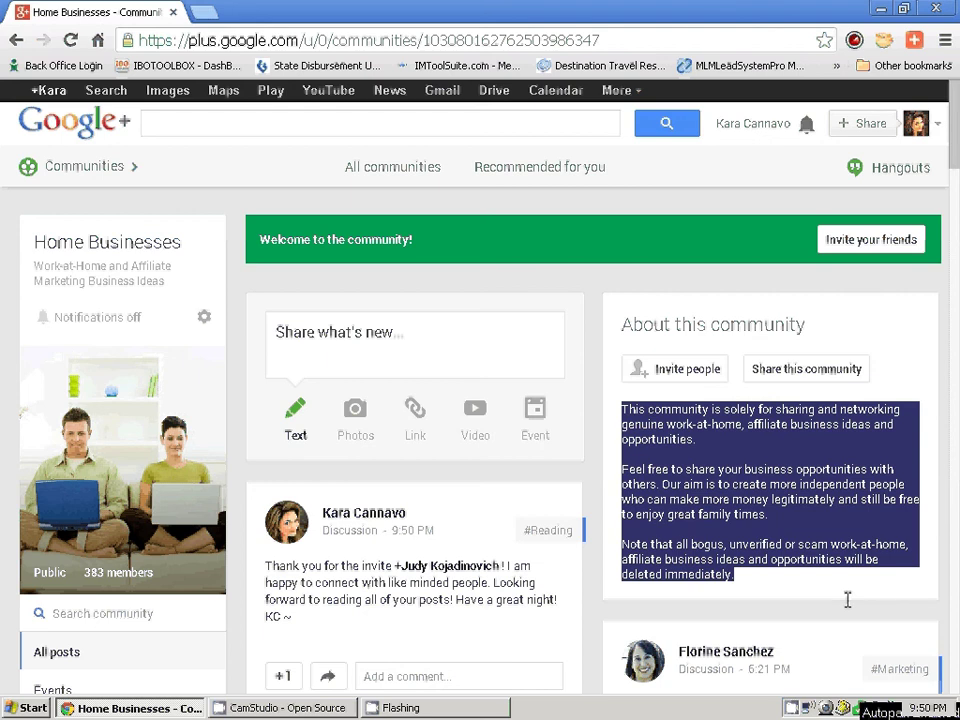
pyautogui.moveTo(847, 599); pyautogui.dragTo(724, 533)
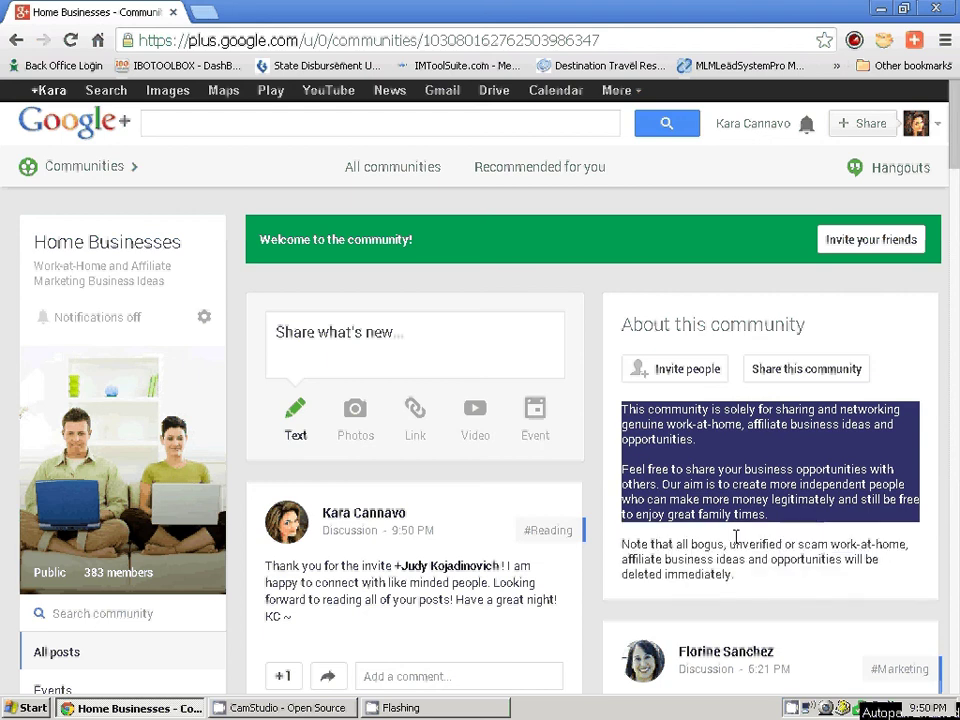
pyautogui.click(722, 541)
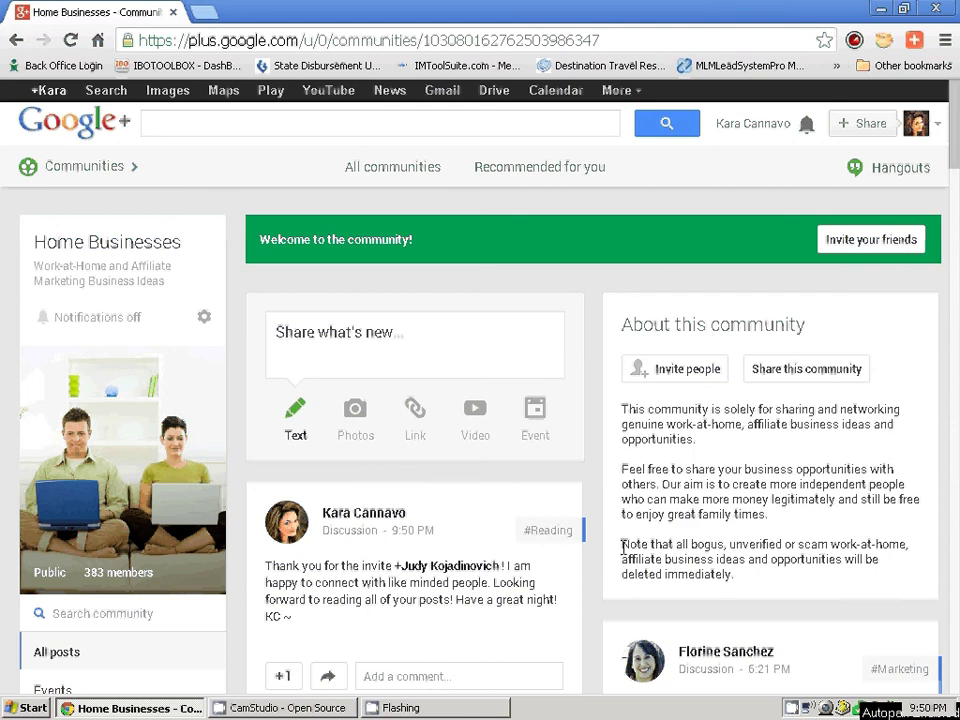
pyautogui.moveTo(622, 543); pyautogui.dragTo(759, 574)
pyautogui.click(793, 531)
pyautogui.scroll(-1, 703, 457)
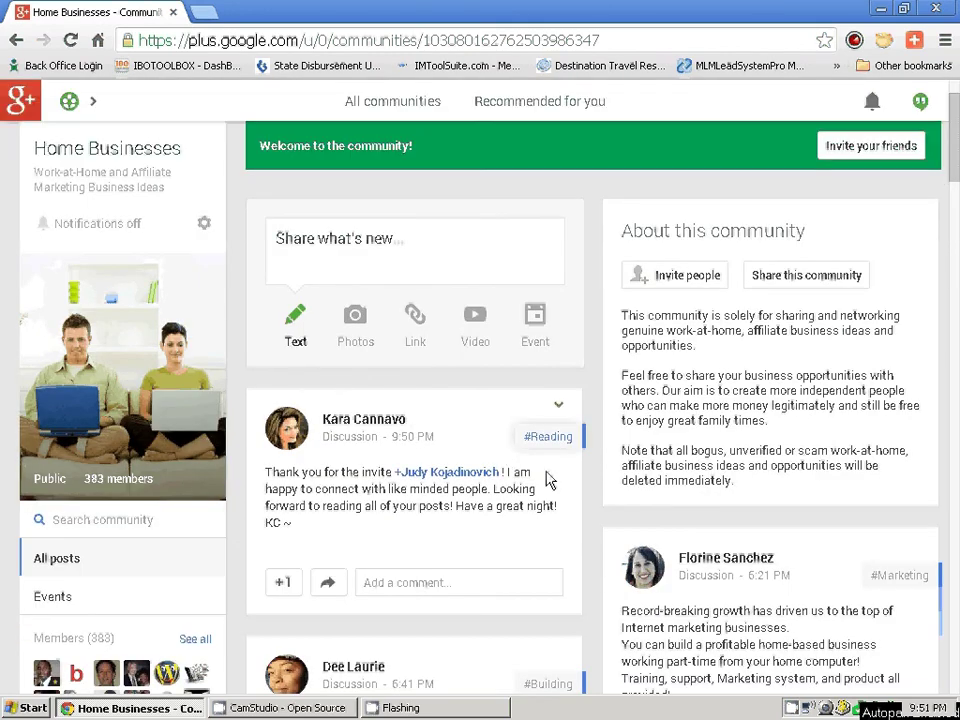
pyautogui.scroll(-2, 414, 480)
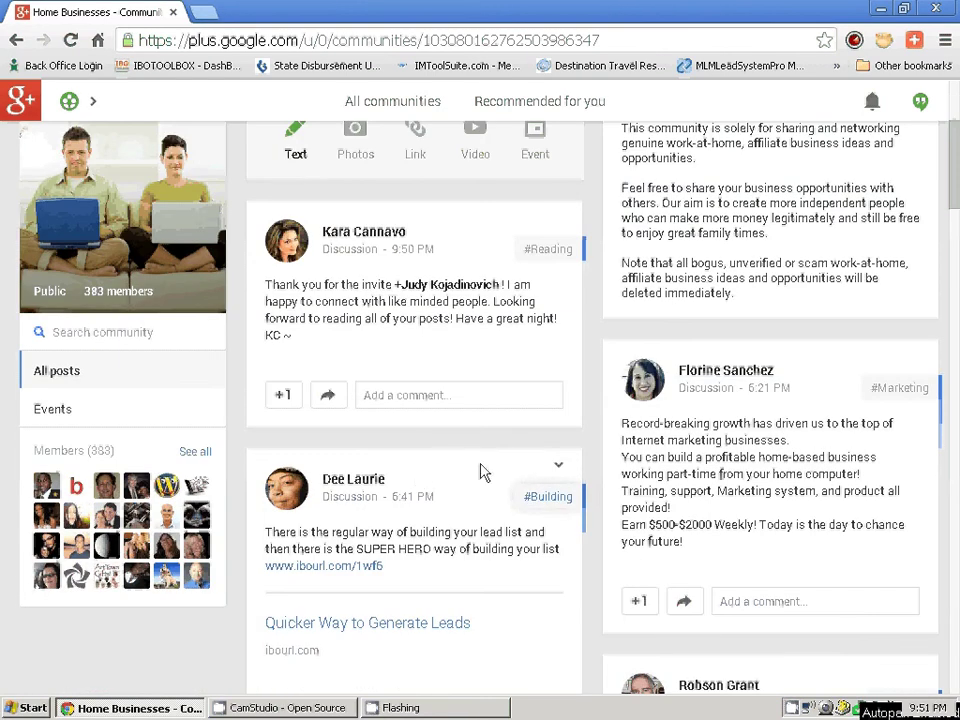
pyautogui.scroll(-1, 487, 468)
pyautogui.scroll(5, 484, 457)
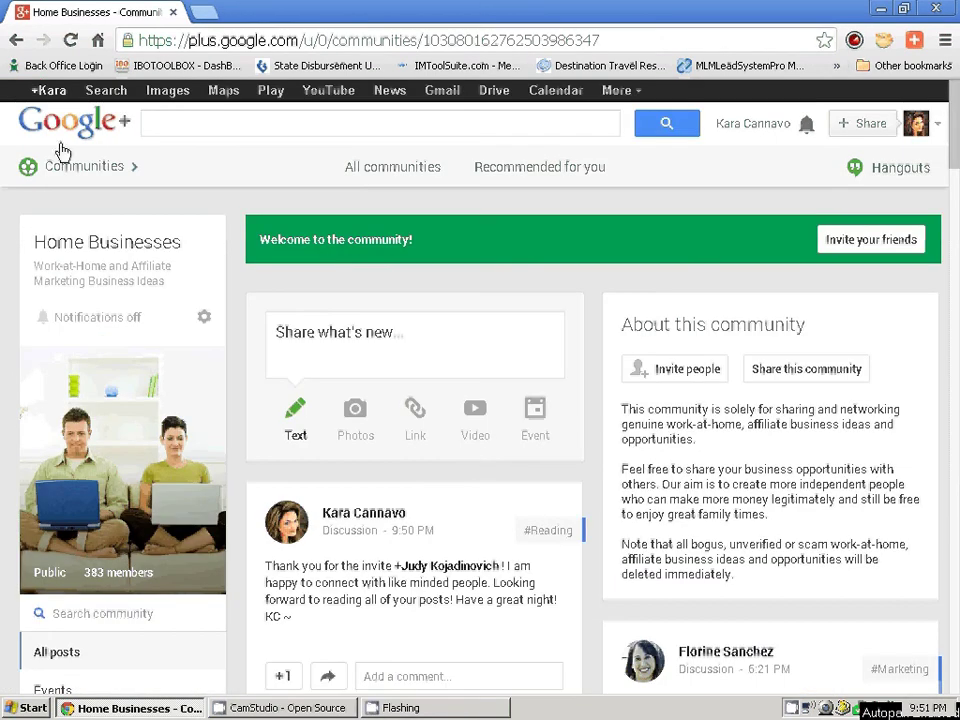
# Step: On the home stream, +1 the Full Moon Night post (5 to 6) and bring up its share dialog
pyautogui.moveTo(75, 167)
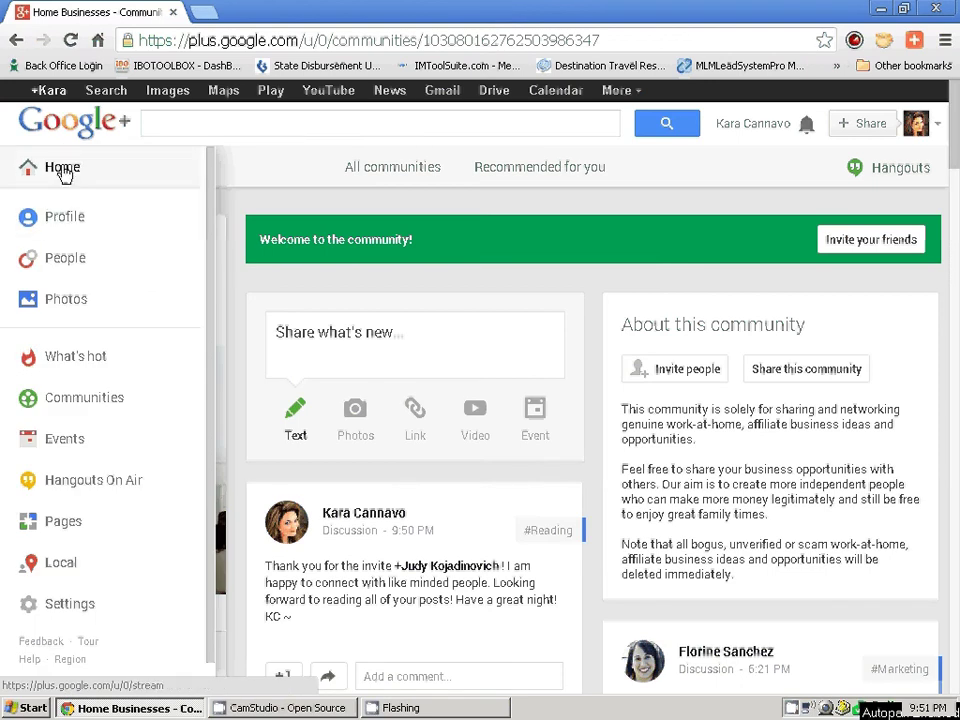
pyautogui.click(62, 170)
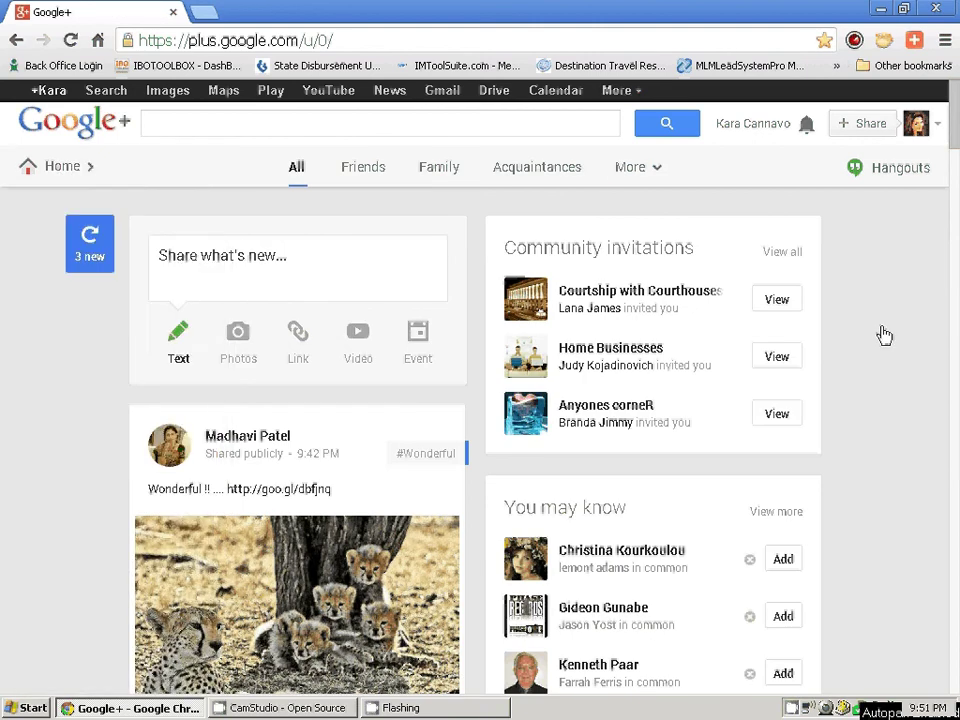
pyautogui.scroll(-2, 884, 335)
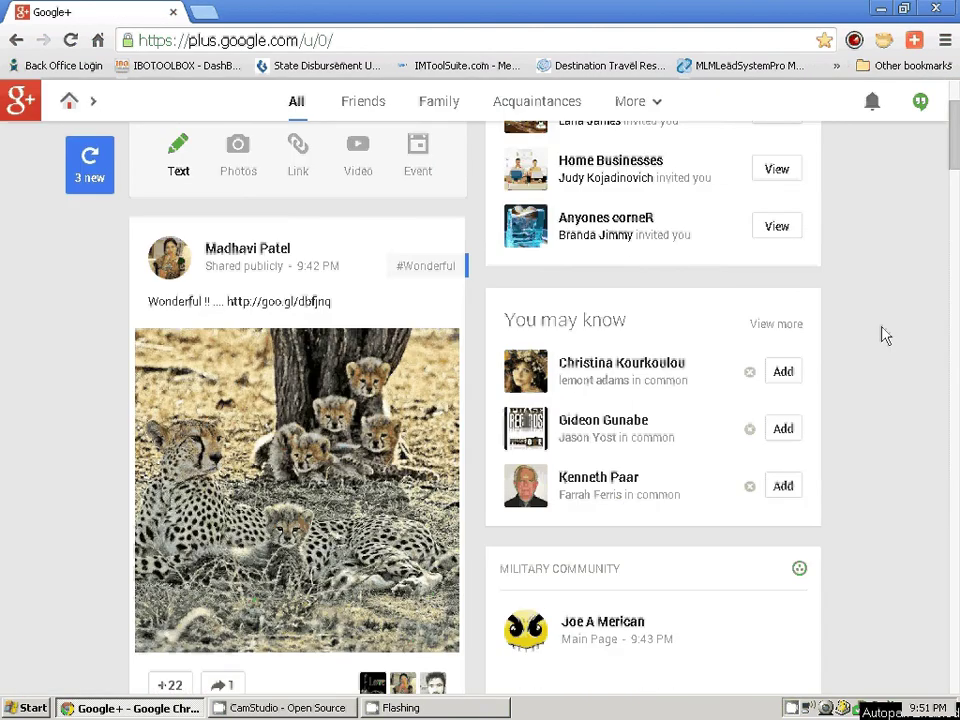
pyautogui.scroll(-1, 884, 335)
pyautogui.scroll(-2, 884, 335)
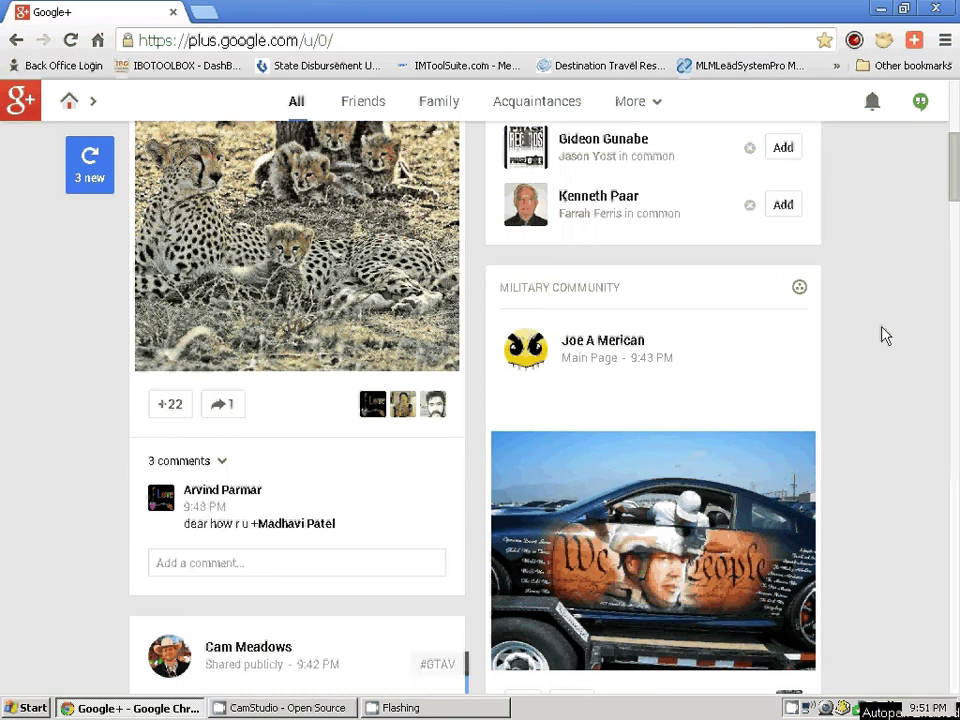
pyautogui.scroll(-1, 884, 335)
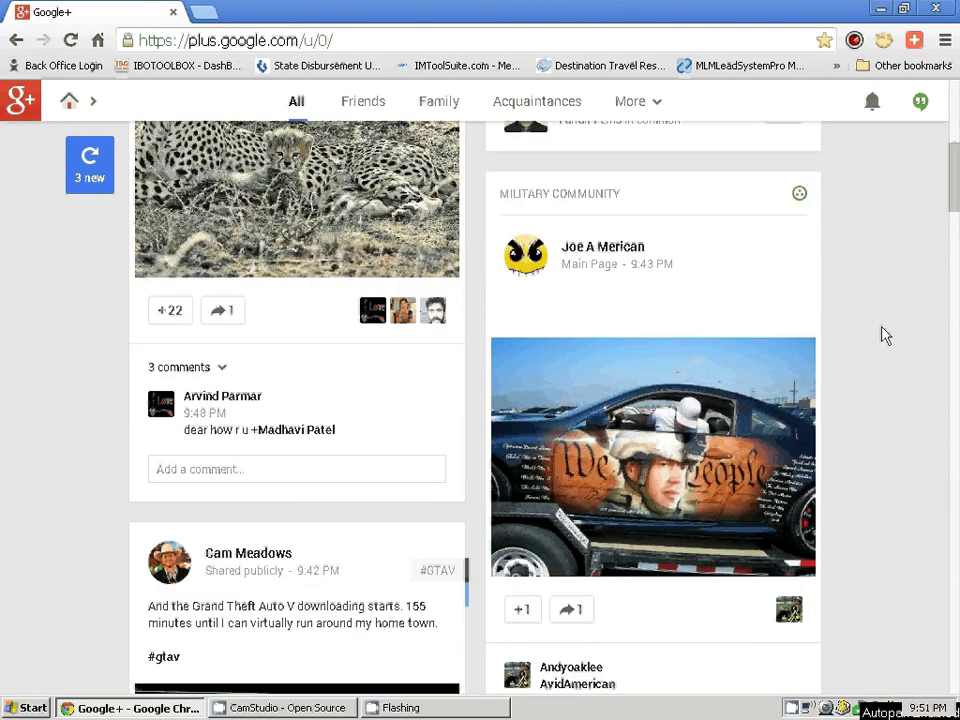
pyautogui.scroll(-8, 884, 335)
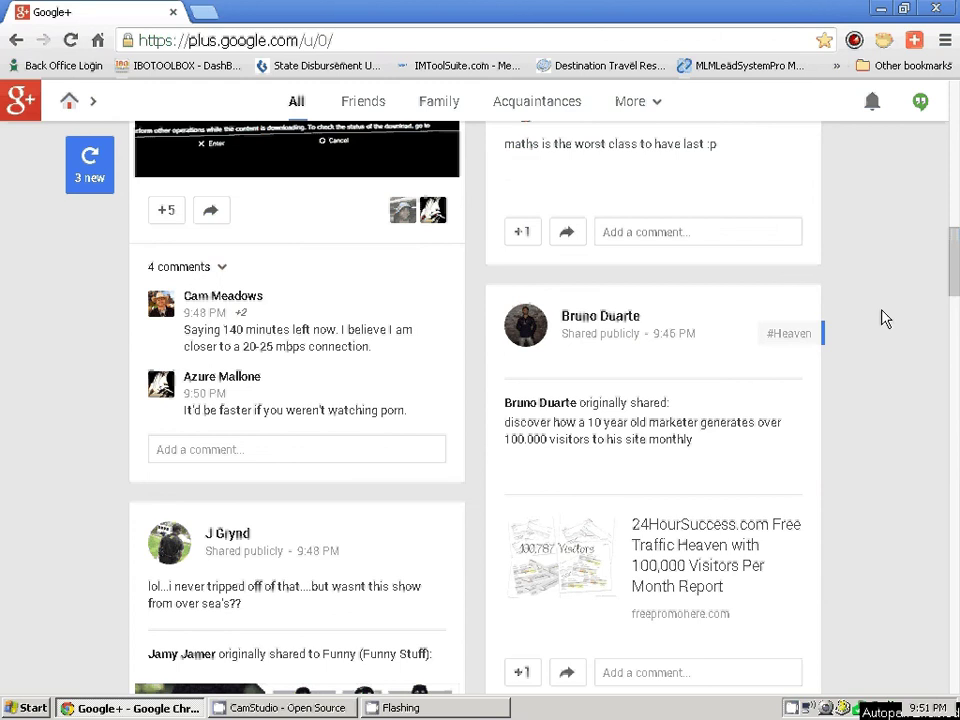
pyautogui.scroll(-2, 884, 318)
pyautogui.scroll(-4, 890, 323)
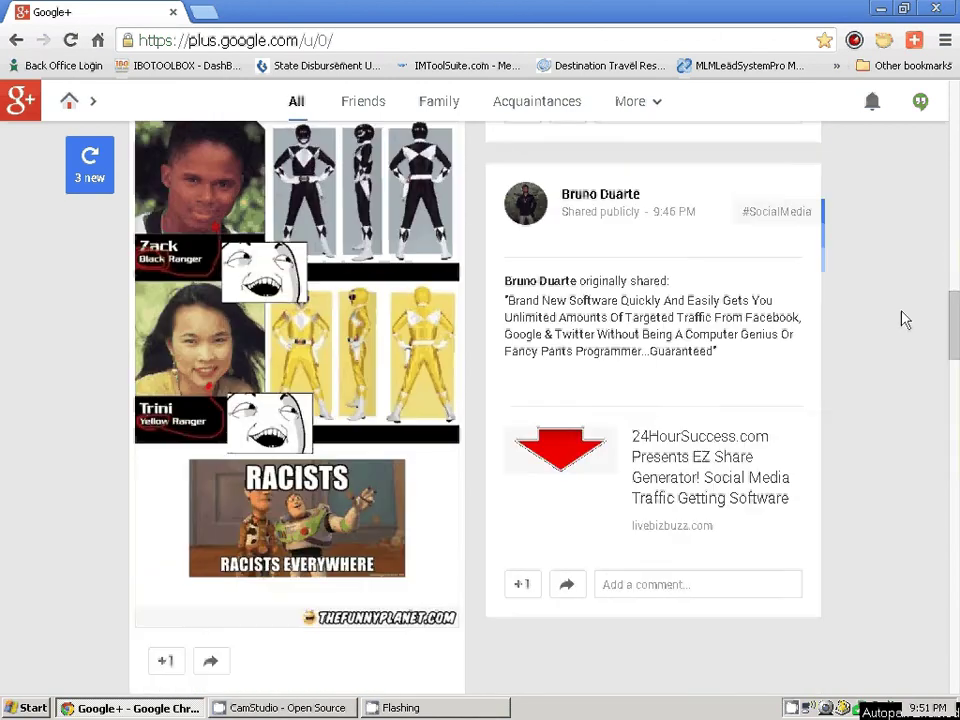
pyautogui.scroll(-2, 903, 318)
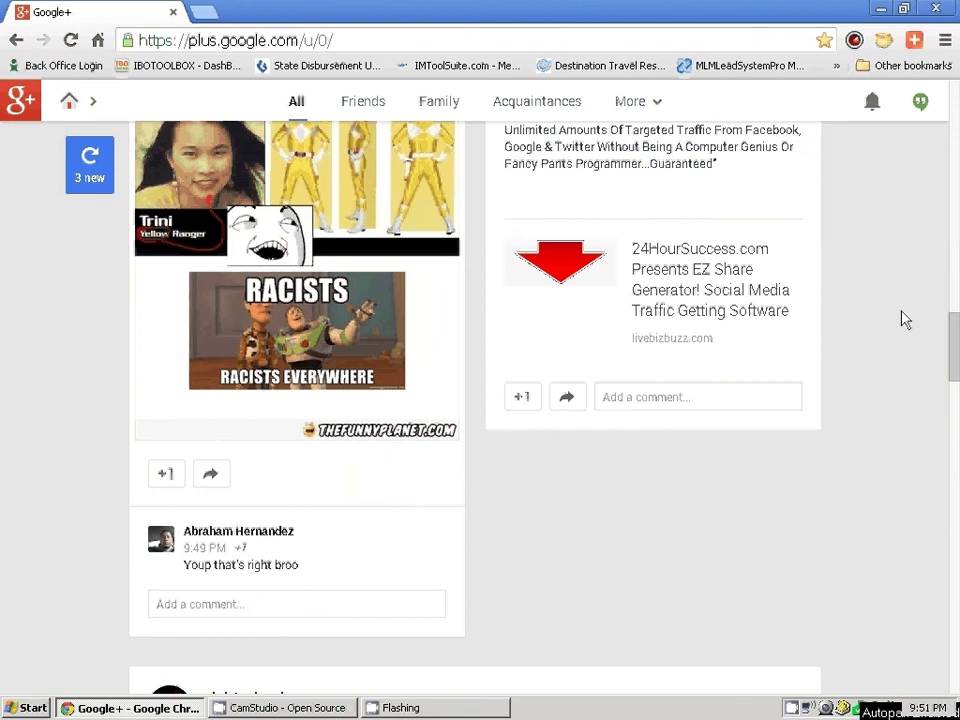
pyautogui.scroll(-4, 903, 318)
pyautogui.scroll(-2, 903, 319)
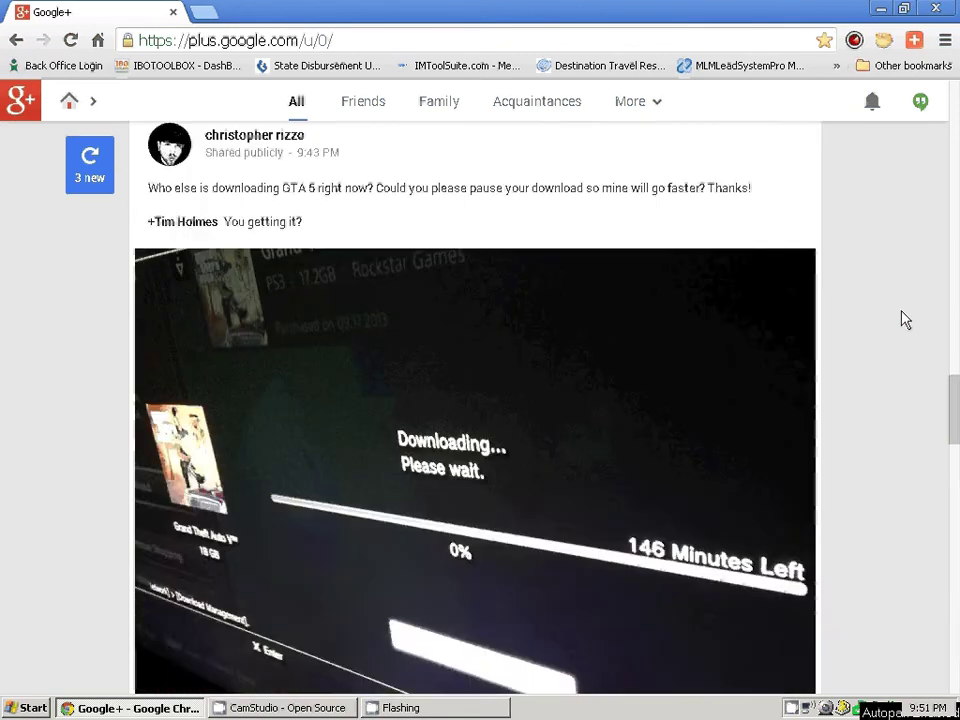
pyautogui.scroll(-9, 903, 320)
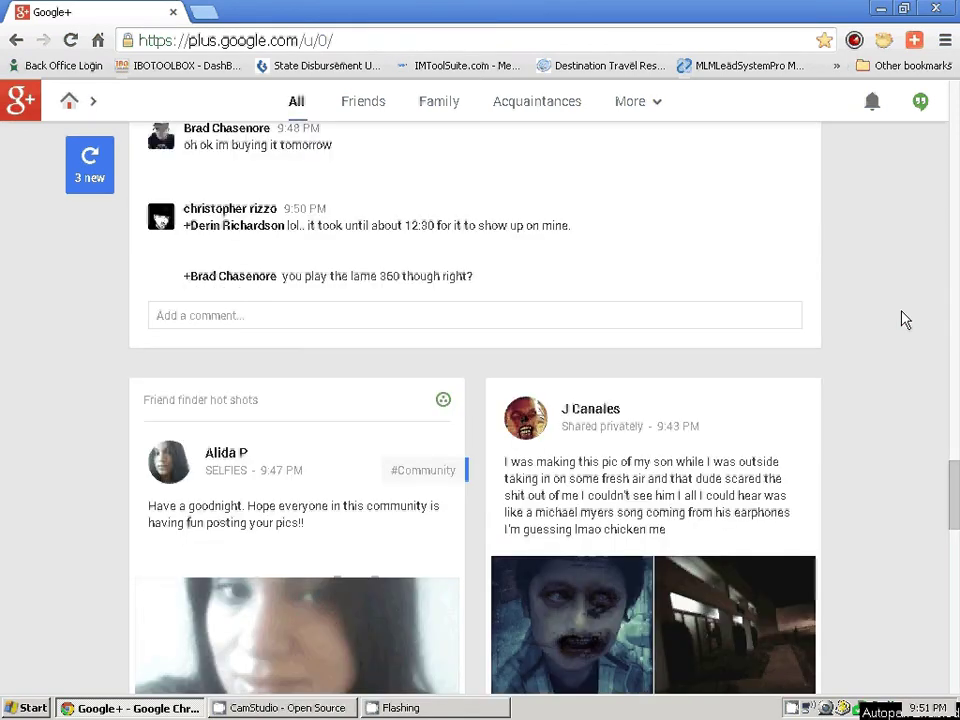
pyautogui.scroll(-2, 903, 320)
pyautogui.scroll(-5, 903, 318)
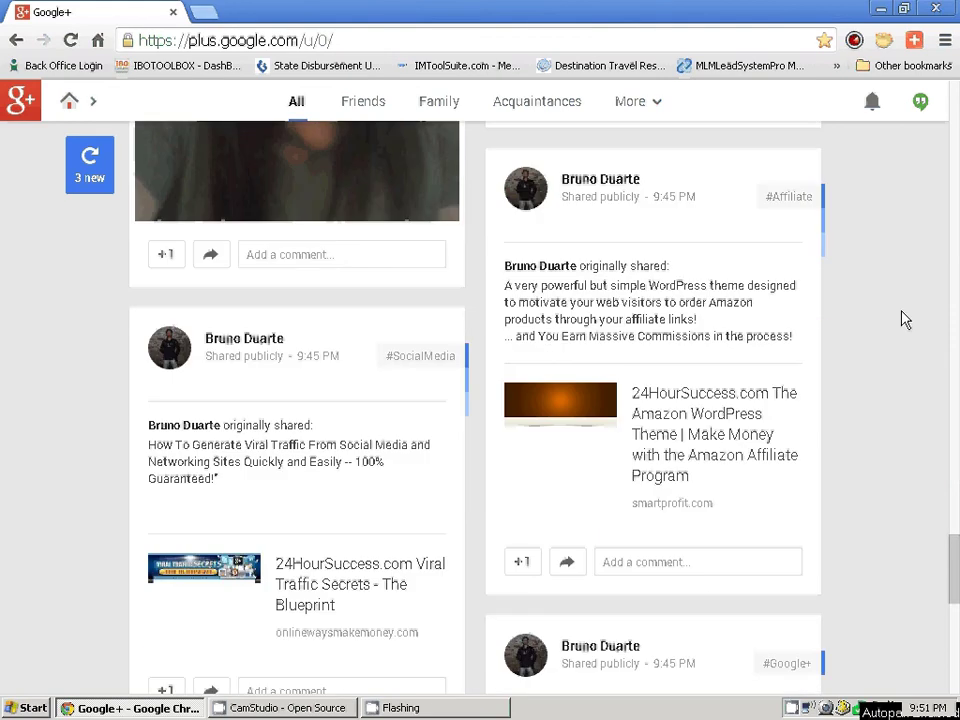
pyautogui.scroll(-2, 903, 319)
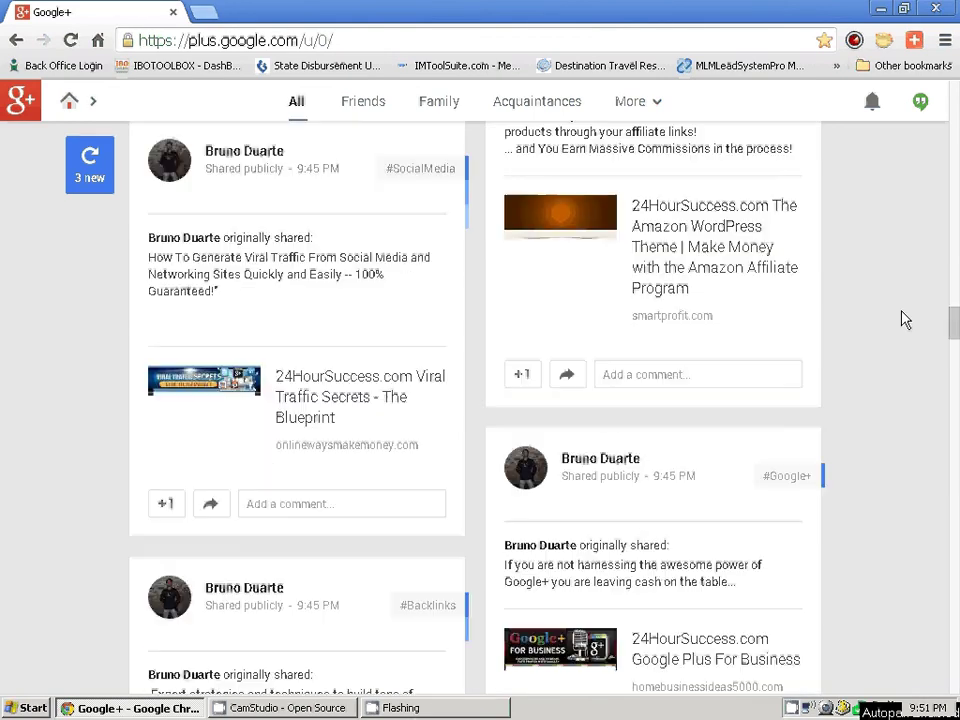
pyautogui.scroll(-6, 903, 319)
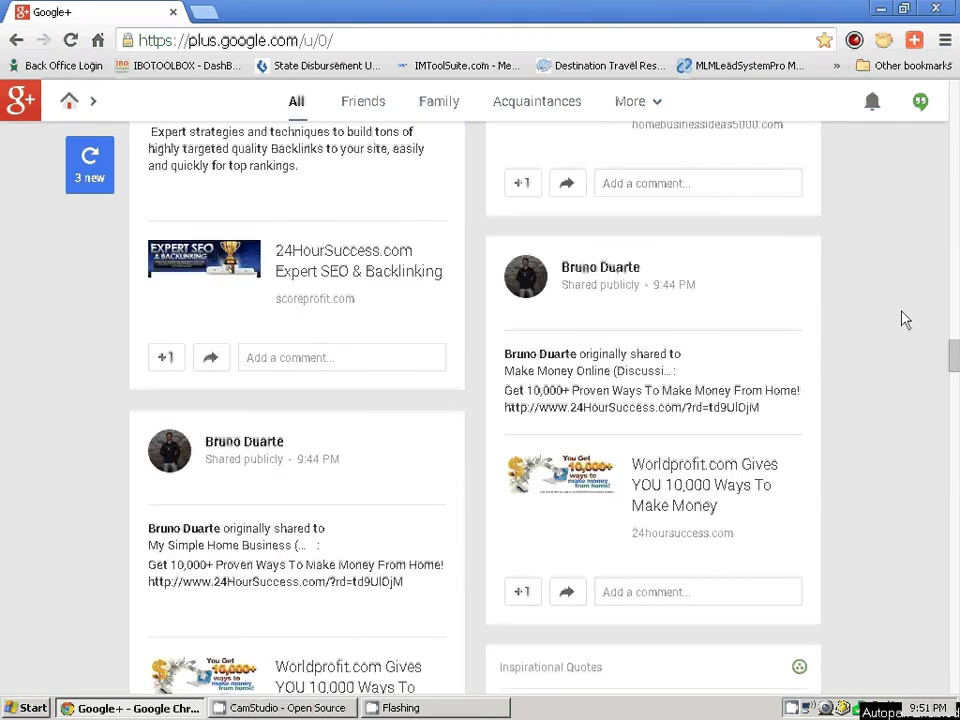
pyautogui.scroll(-1, 903, 319)
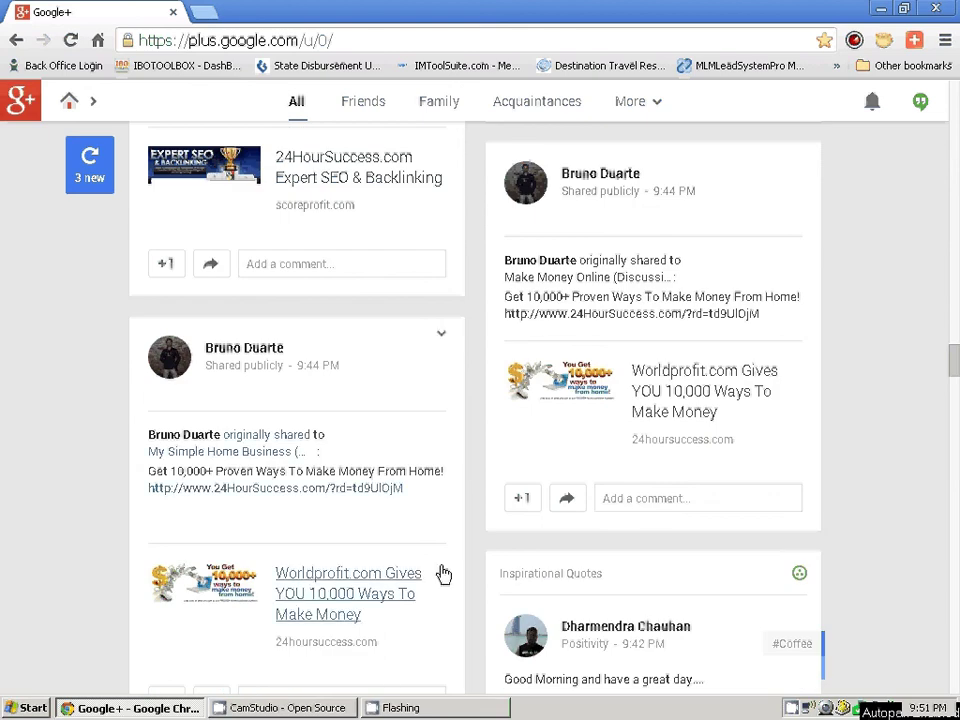
pyautogui.scroll(-1, 887, 328)
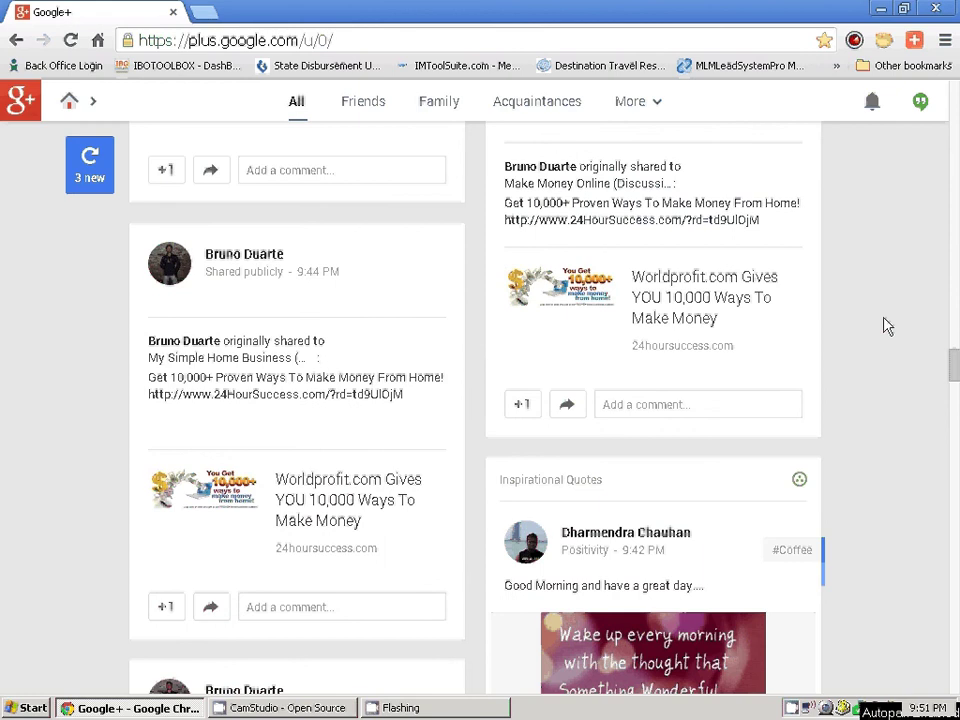
pyautogui.scroll(-1, 935, 415)
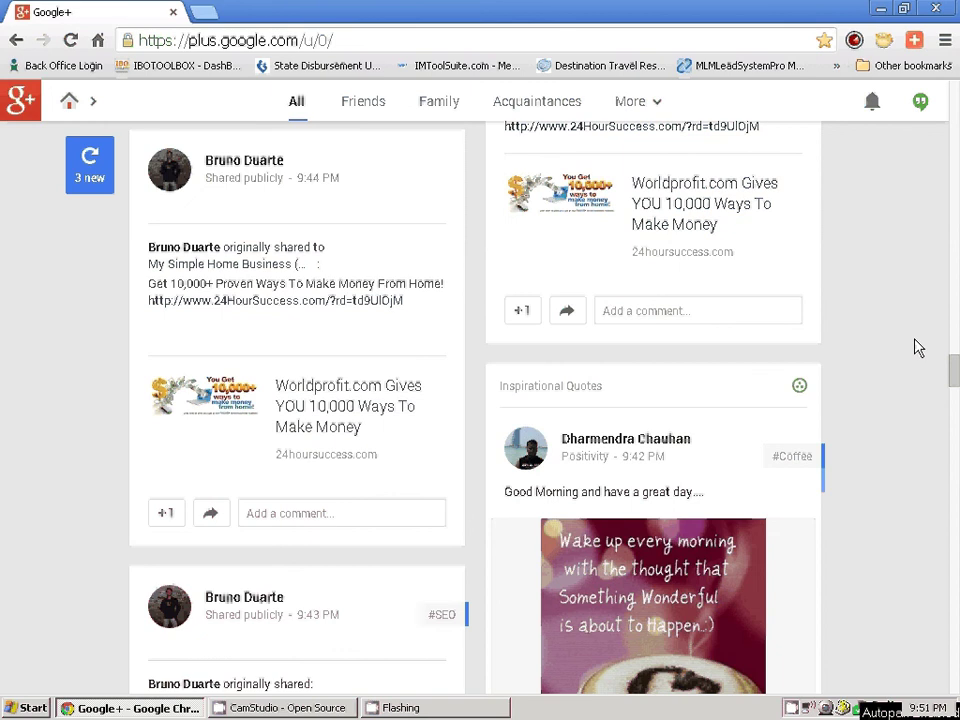
pyautogui.scroll(-1, 452, 314)
pyautogui.scroll(-1, 915, 360)
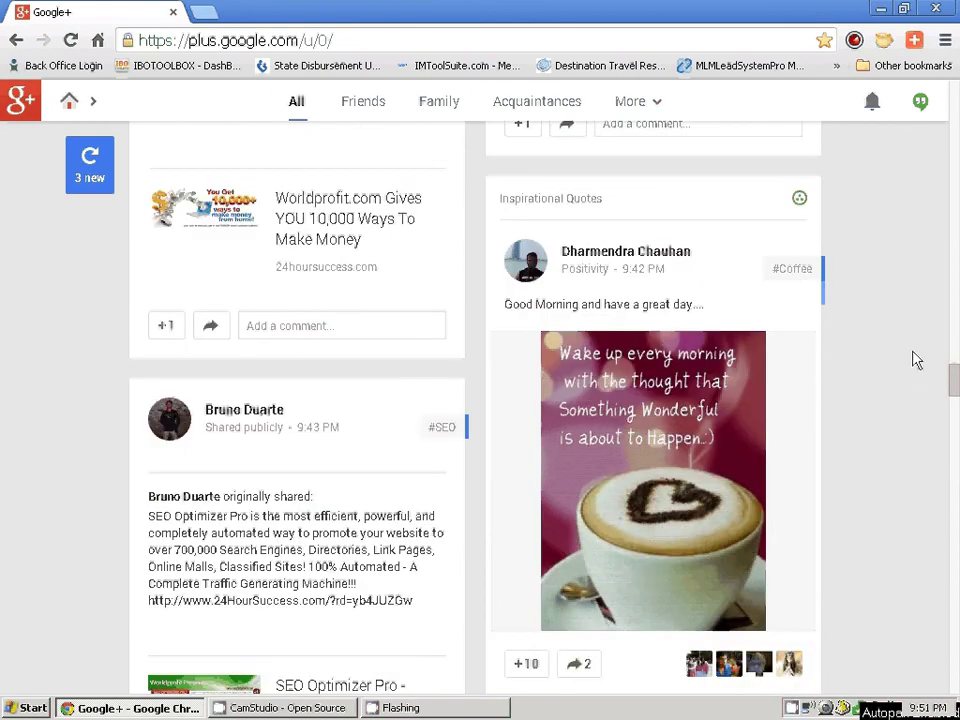
pyautogui.scroll(-2, 915, 360)
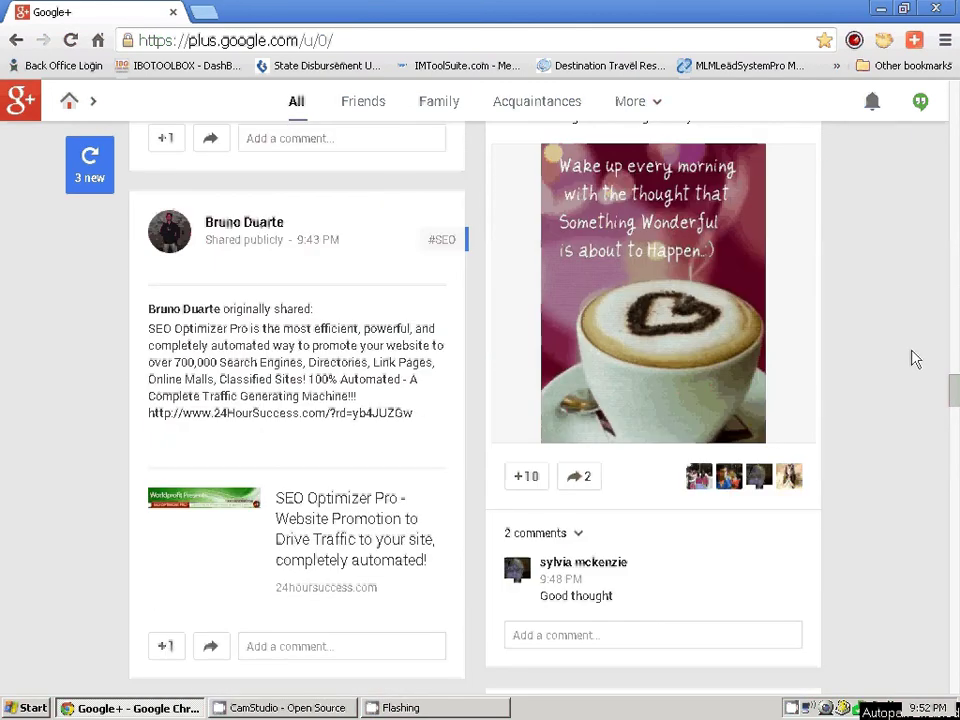
pyautogui.scroll(-9, 915, 360)
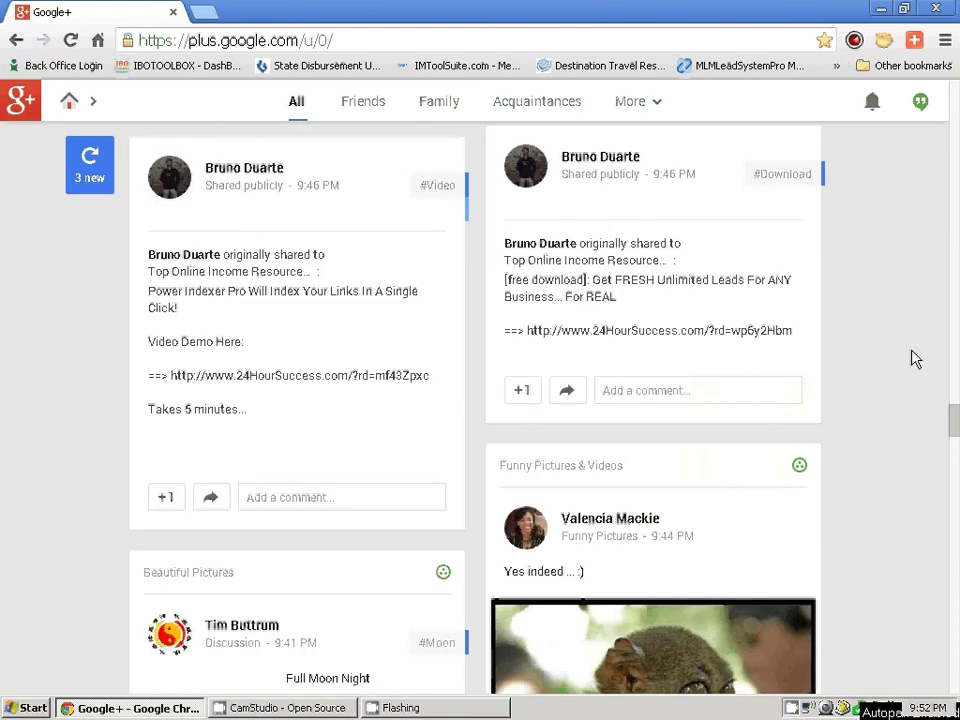
pyautogui.scroll(-1, 915, 360)
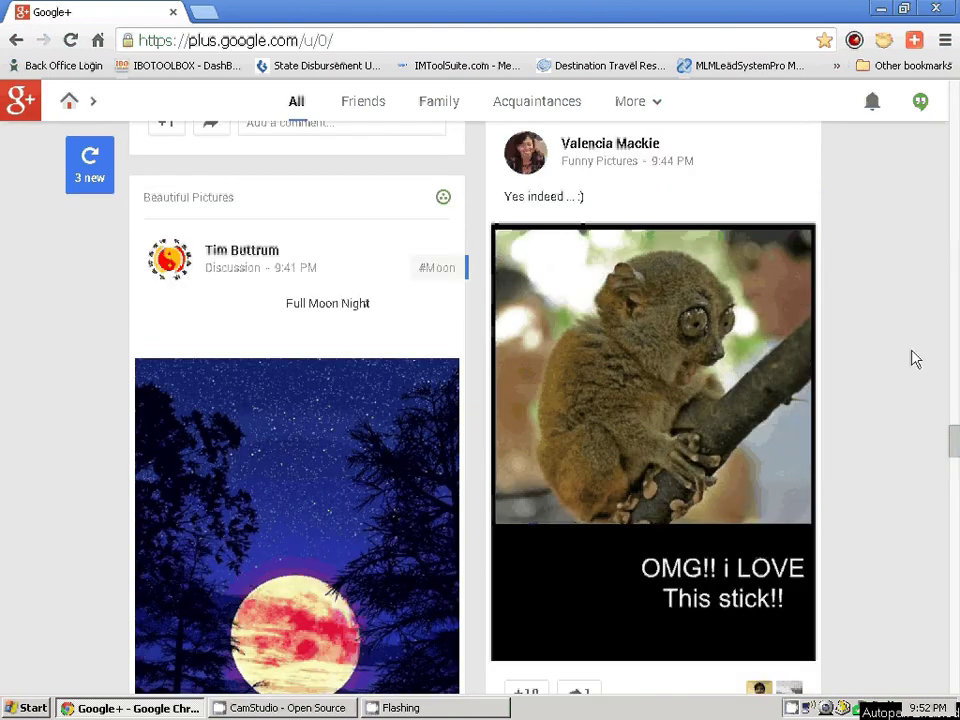
pyautogui.scroll(-1, 888, 344)
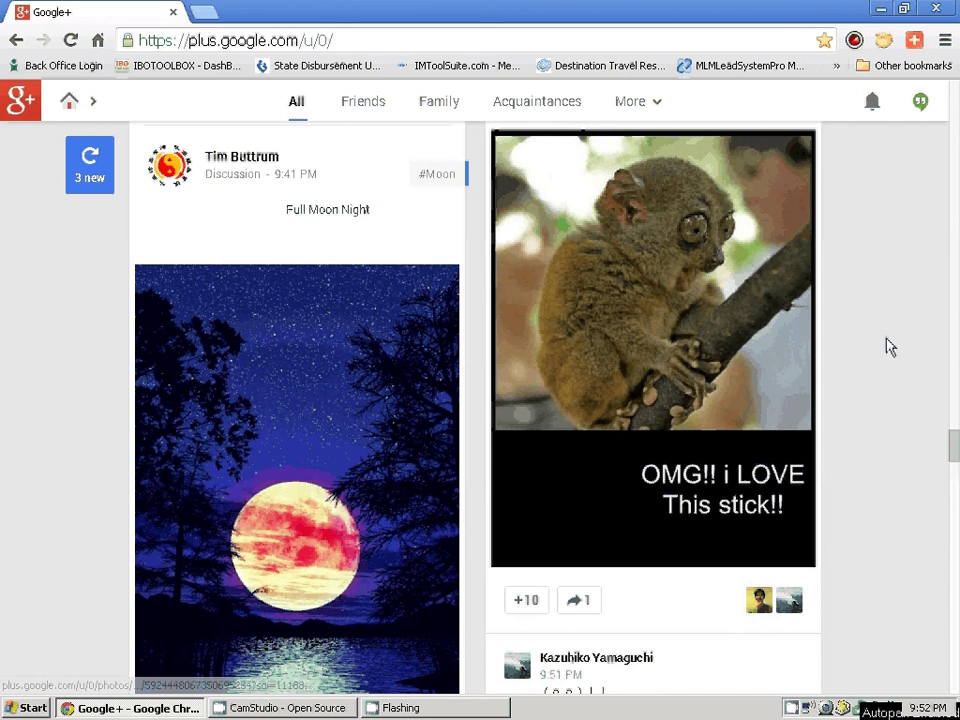
pyautogui.scroll(-1, 890, 346)
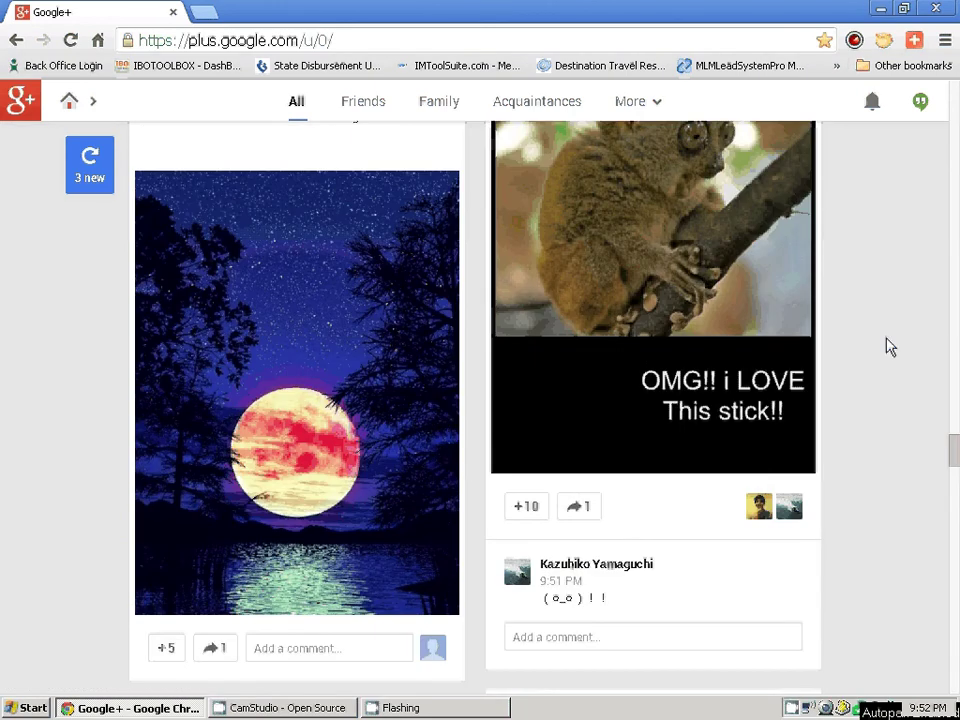
pyautogui.click(168, 650)
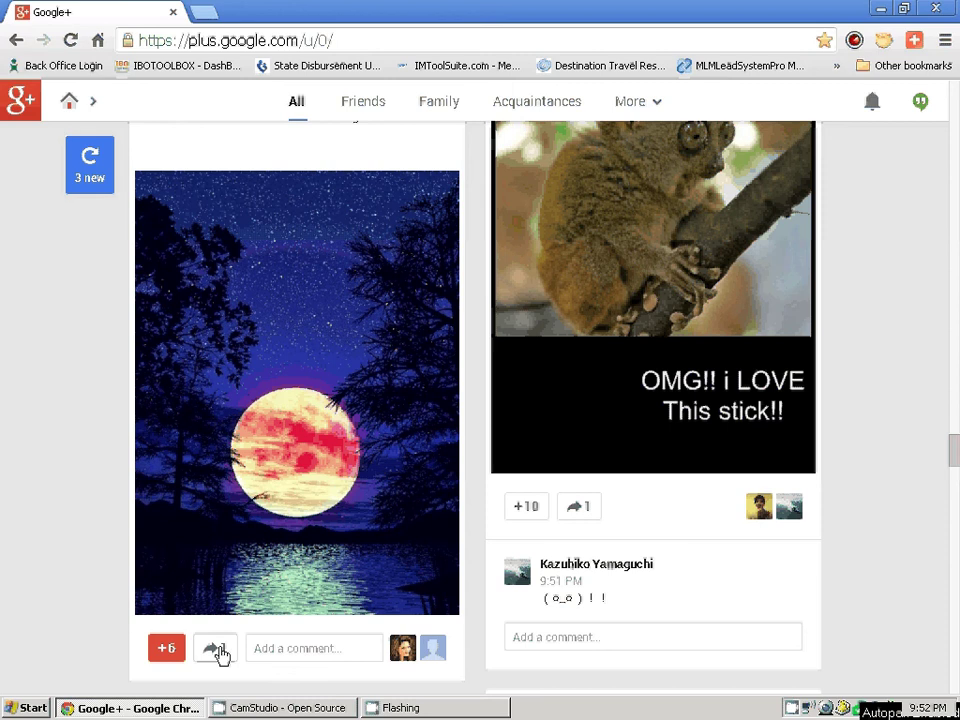
pyautogui.click(214, 650)
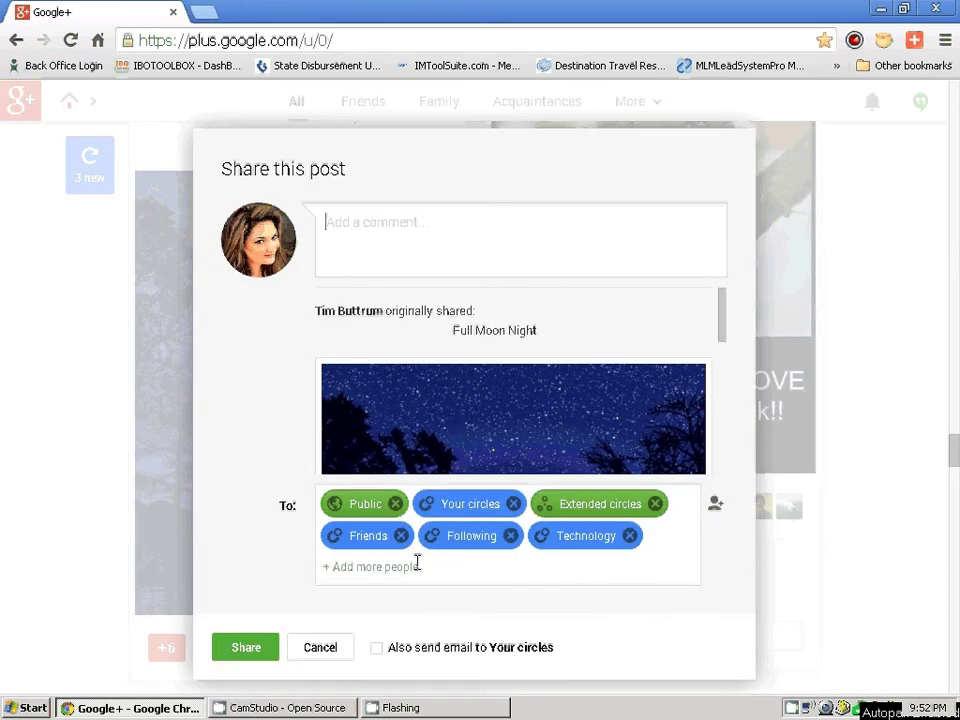
pyautogui.click(417, 563)
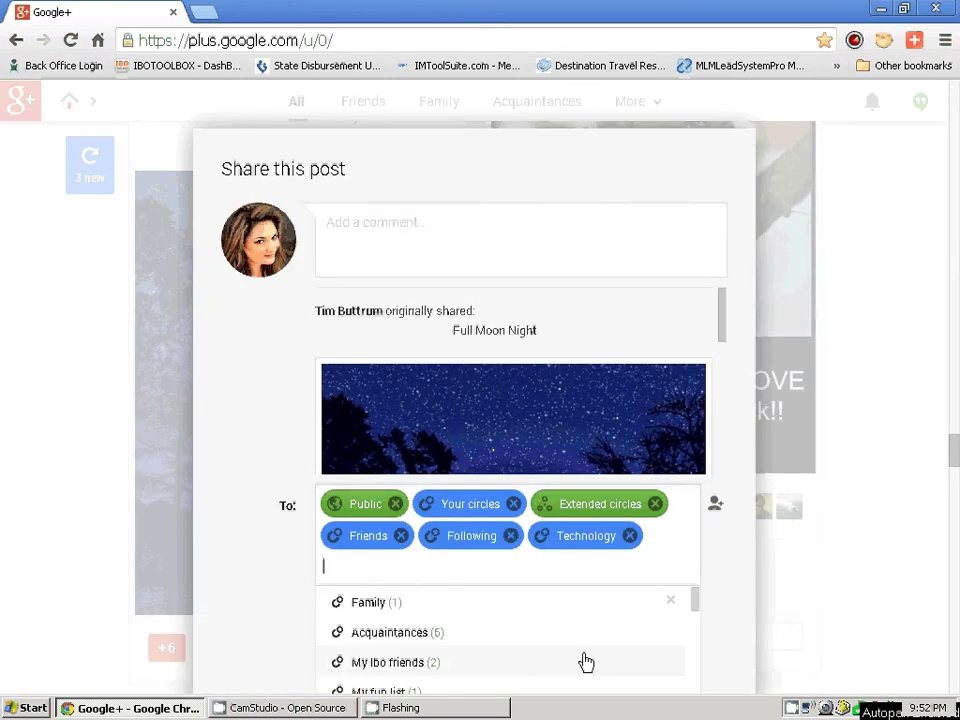
pyautogui.scroll(-3, 583, 658)
pyautogui.scroll(-1, 258, 591)
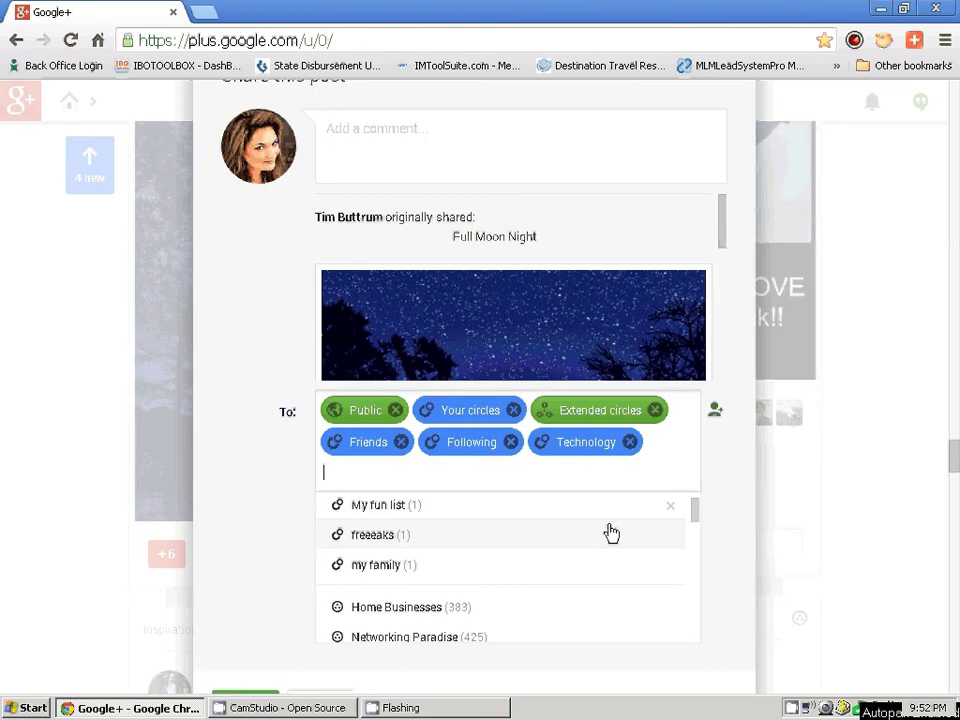
pyautogui.scroll(-1, 598, 535)
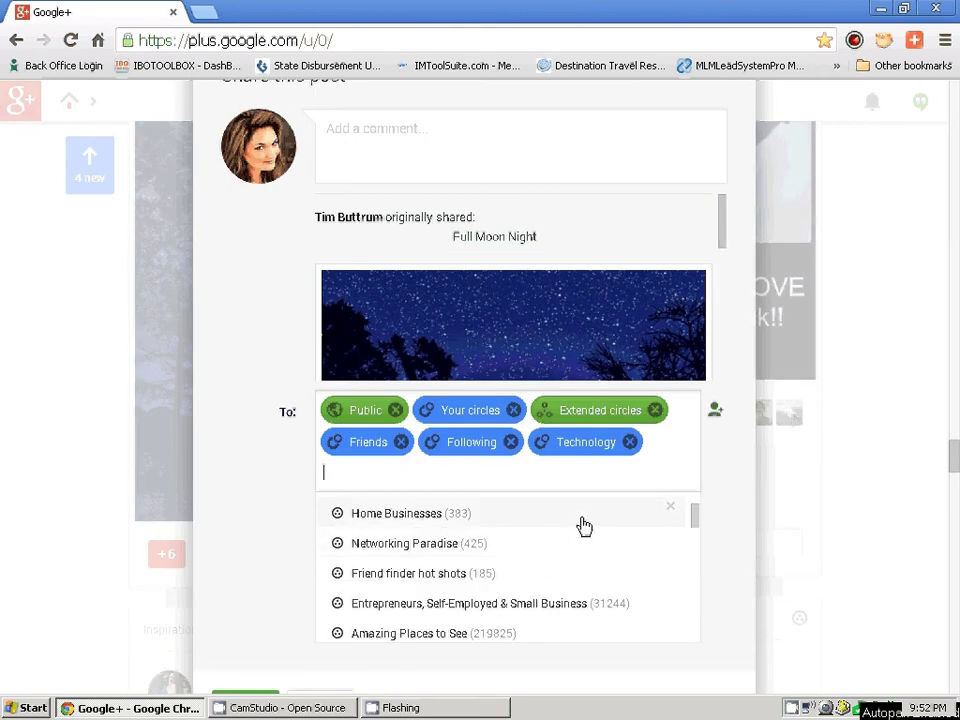
pyautogui.scroll(-1, 584, 526)
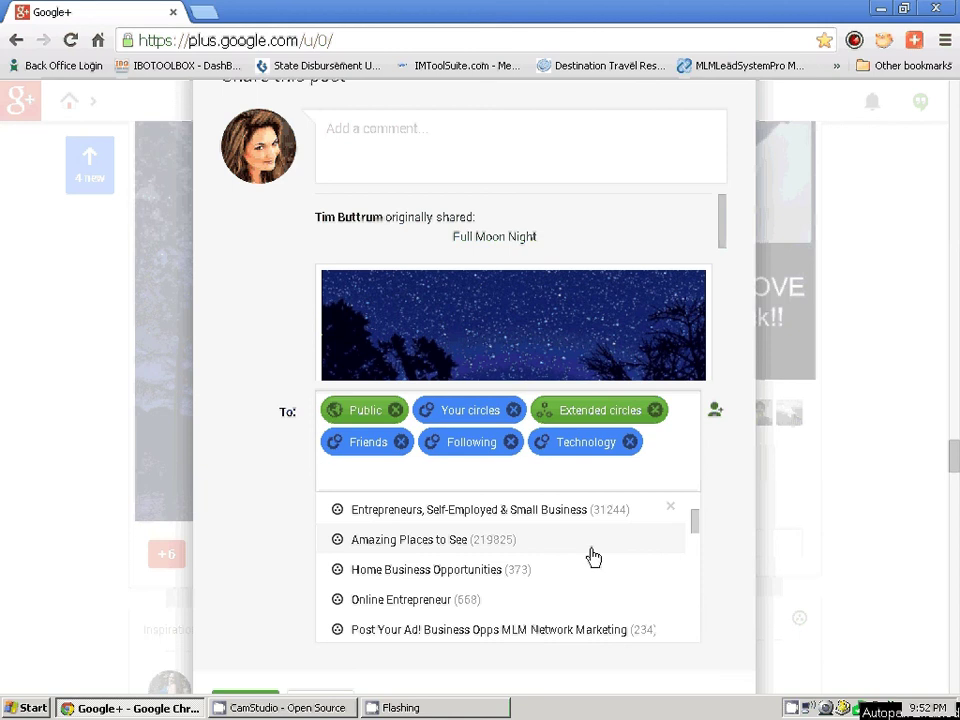
pyautogui.scroll(-1, 593, 557)
pyautogui.scroll(-1, 593, 557)
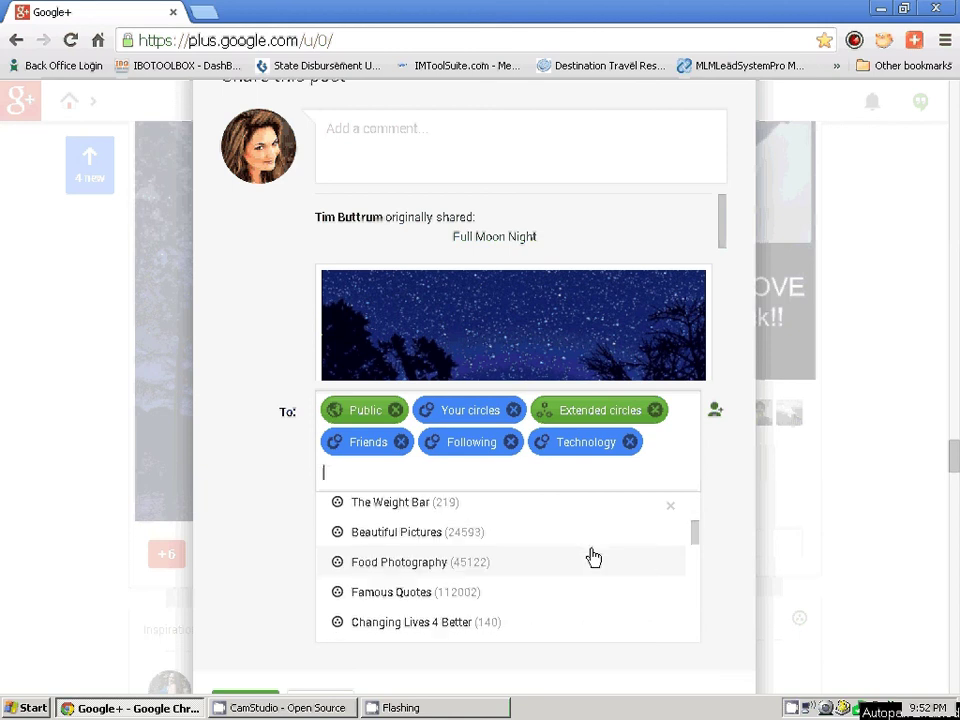
pyautogui.scroll(-3, 593, 557)
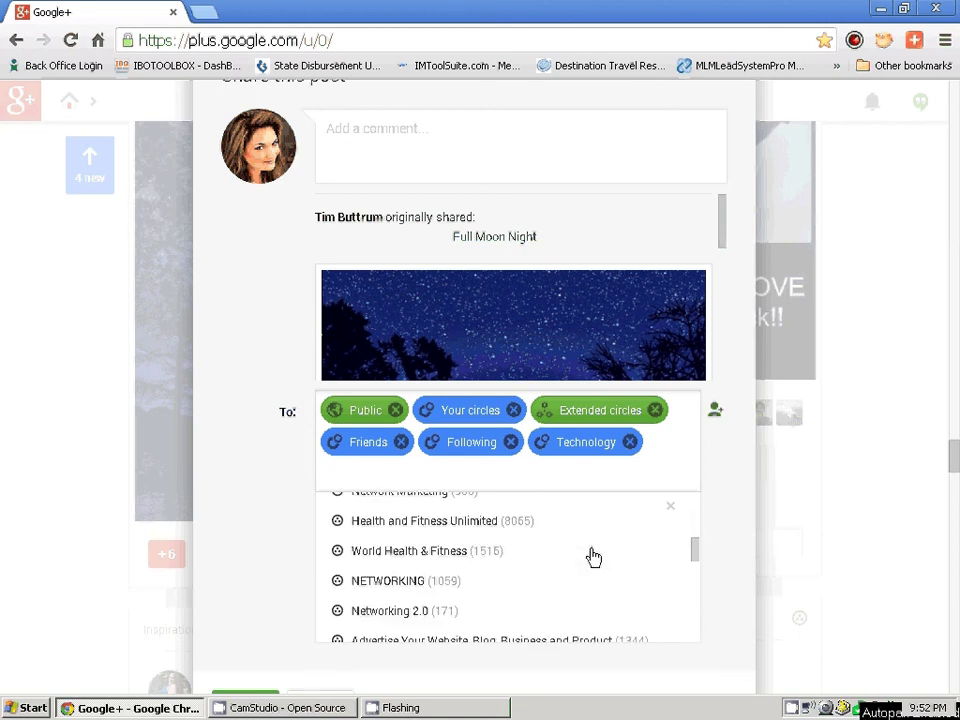
pyautogui.scroll(-3, 593, 557)
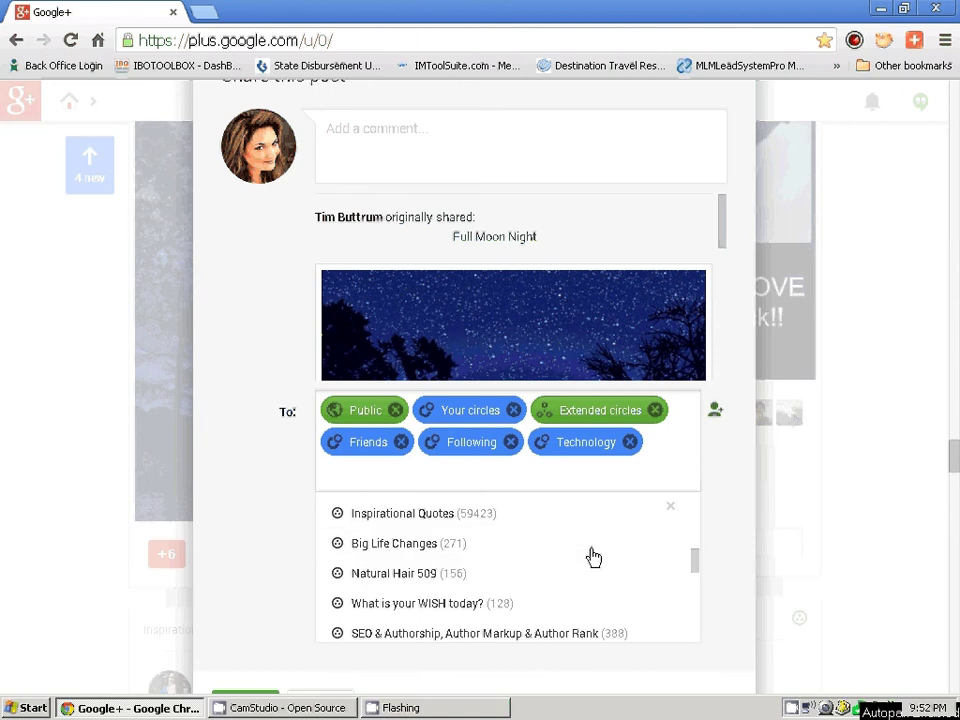
pyautogui.scroll(-3, 593, 557)
pyautogui.scroll(-3, 593, 557)
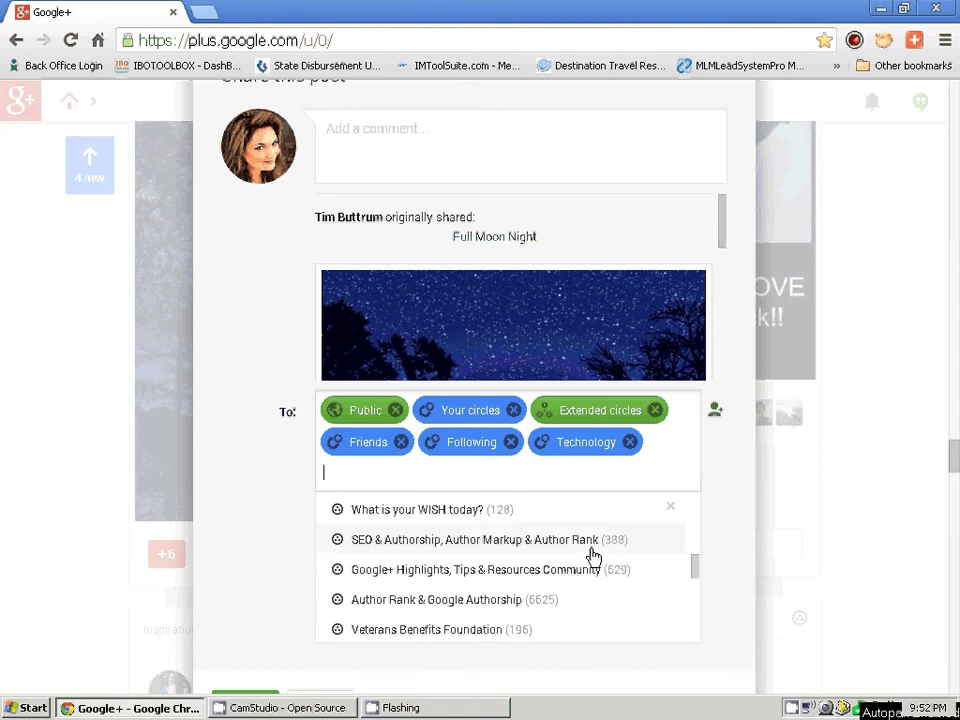
pyautogui.scroll(3, 593, 557)
pyautogui.scroll(5, 593, 557)
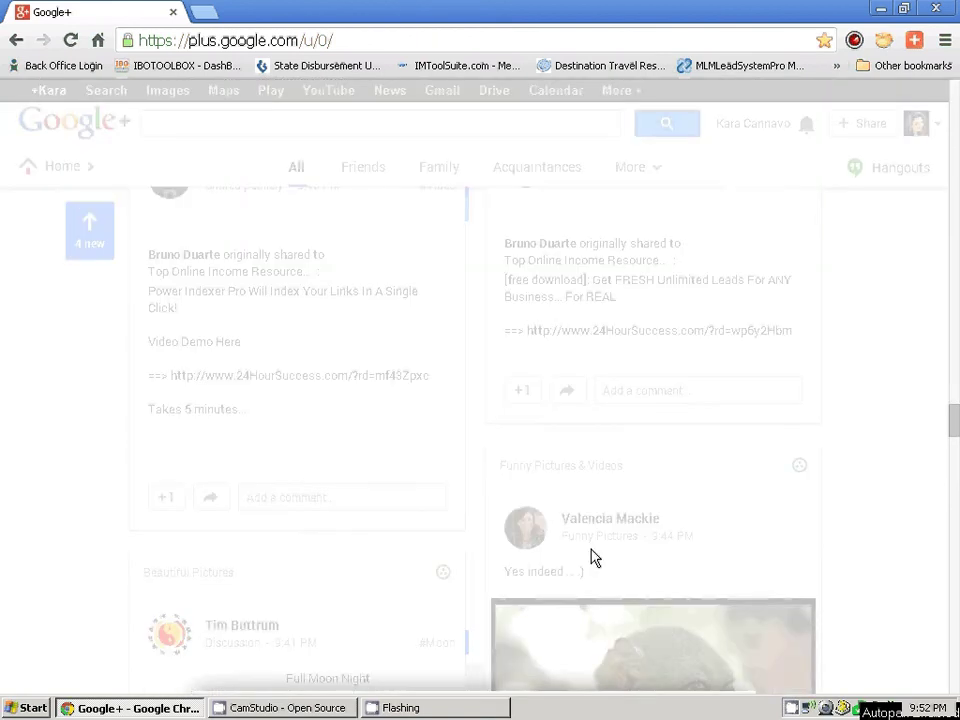
pyautogui.scroll(-2, 250, 487)
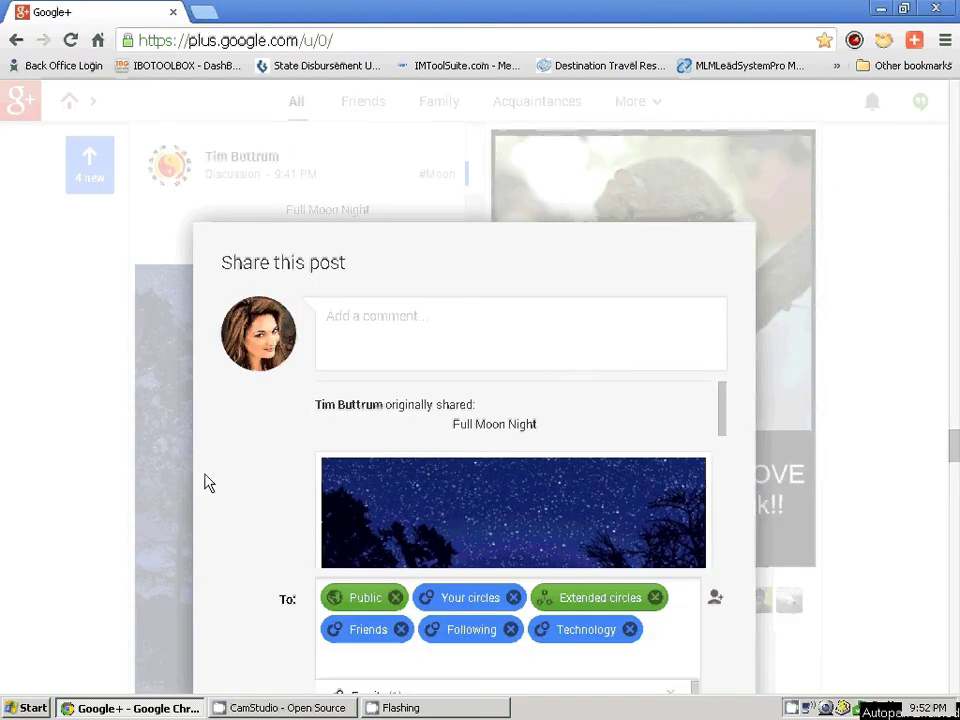
pyautogui.scroll(-2, 165, 445)
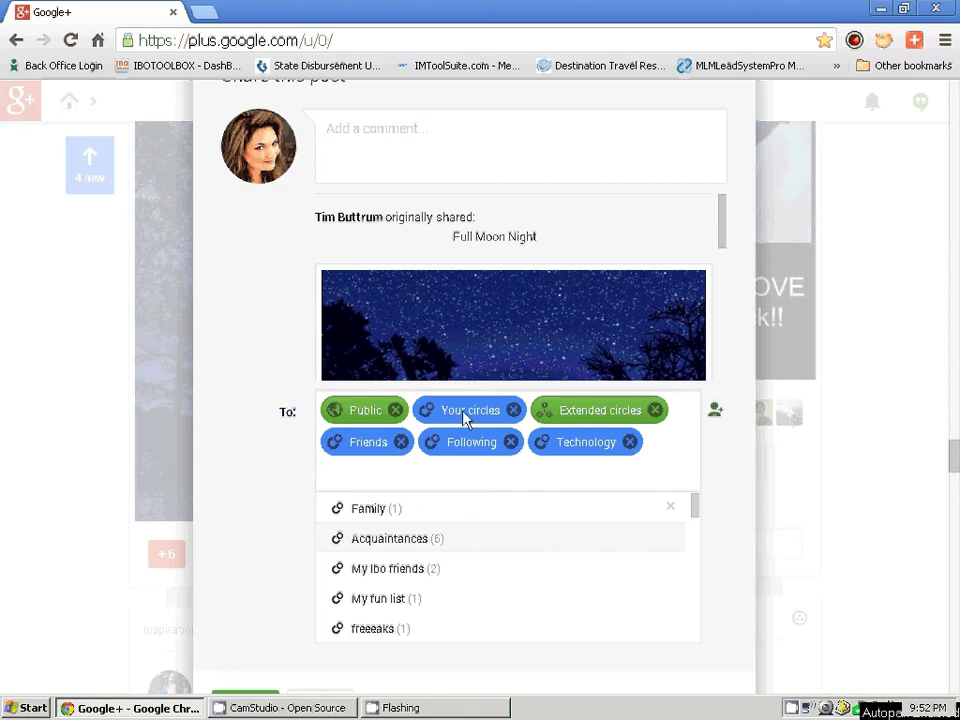
pyautogui.moveTo(584, 420)
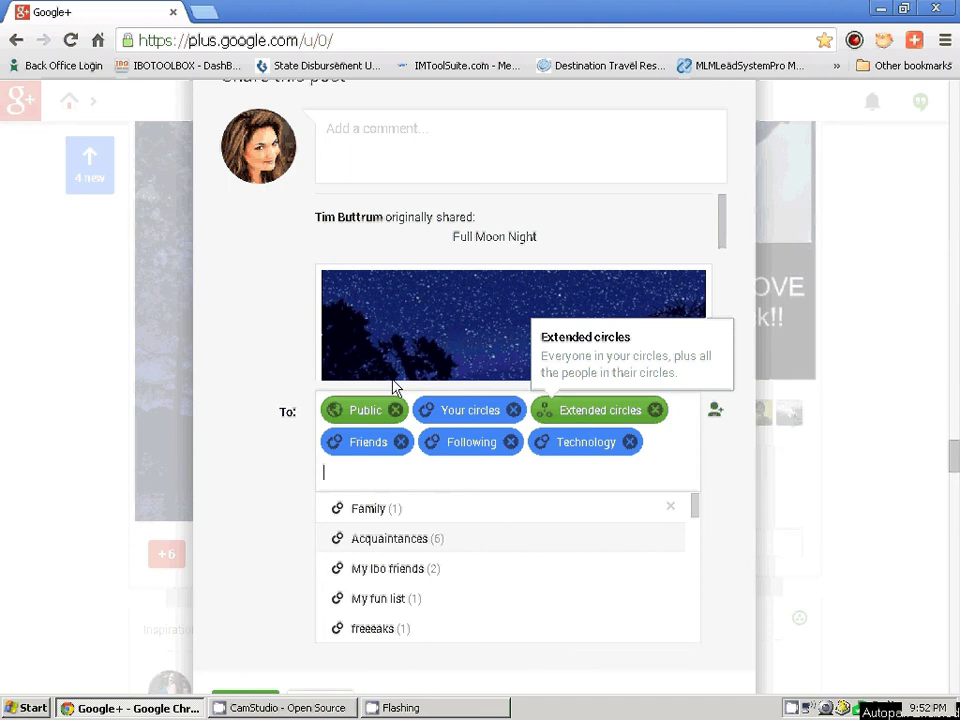
pyautogui.moveTo(366, 450)
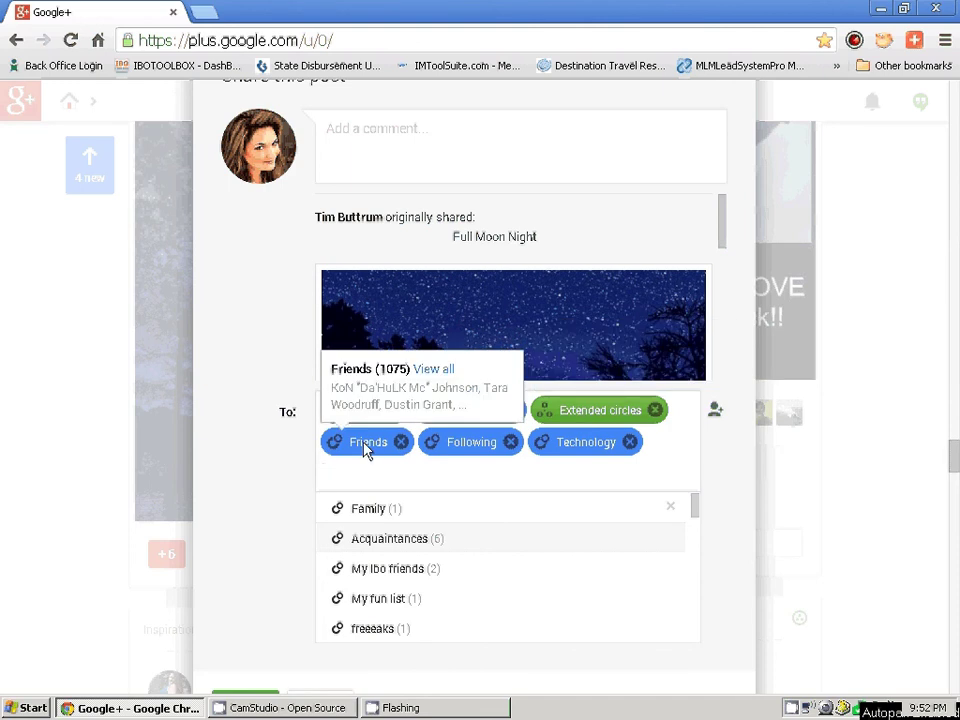
pyautogui.moveTo(471, 450)
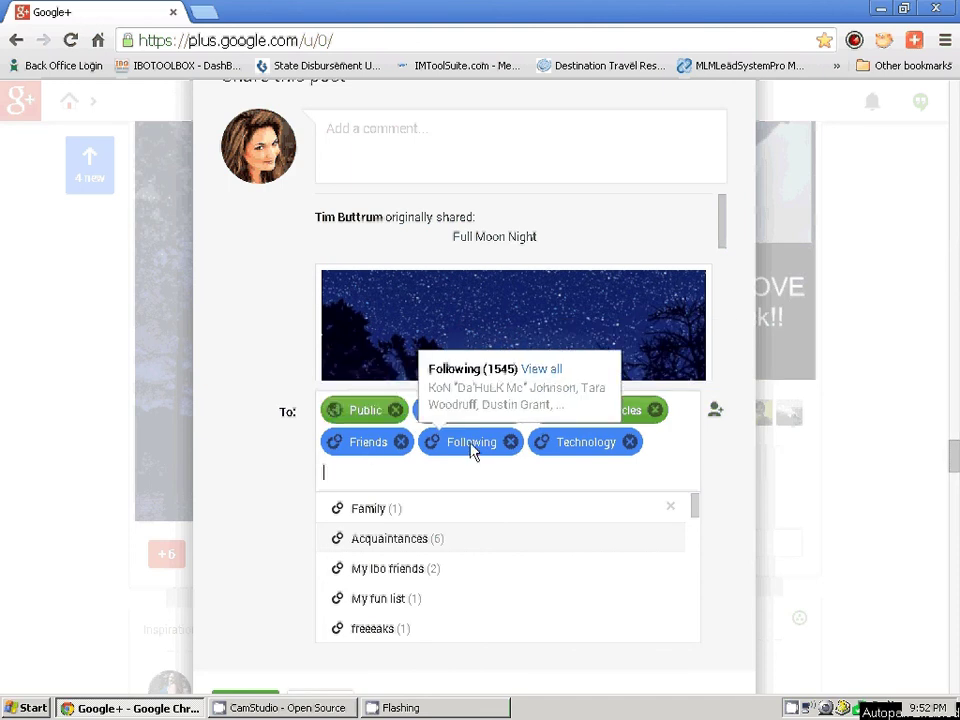
pyautogui.moveTo(575, 450)
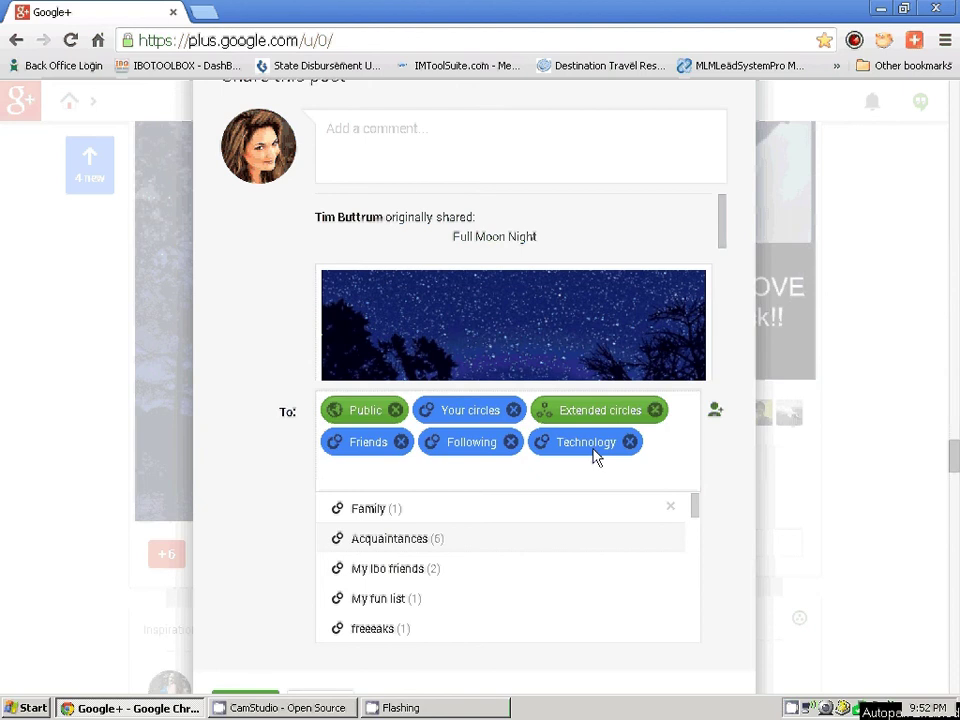
# Step: Share the Full Moon Night post with the comment 'This is beautiful! I love a starry night! Thank you for sharing!'
pyautogui.click(367, 157)
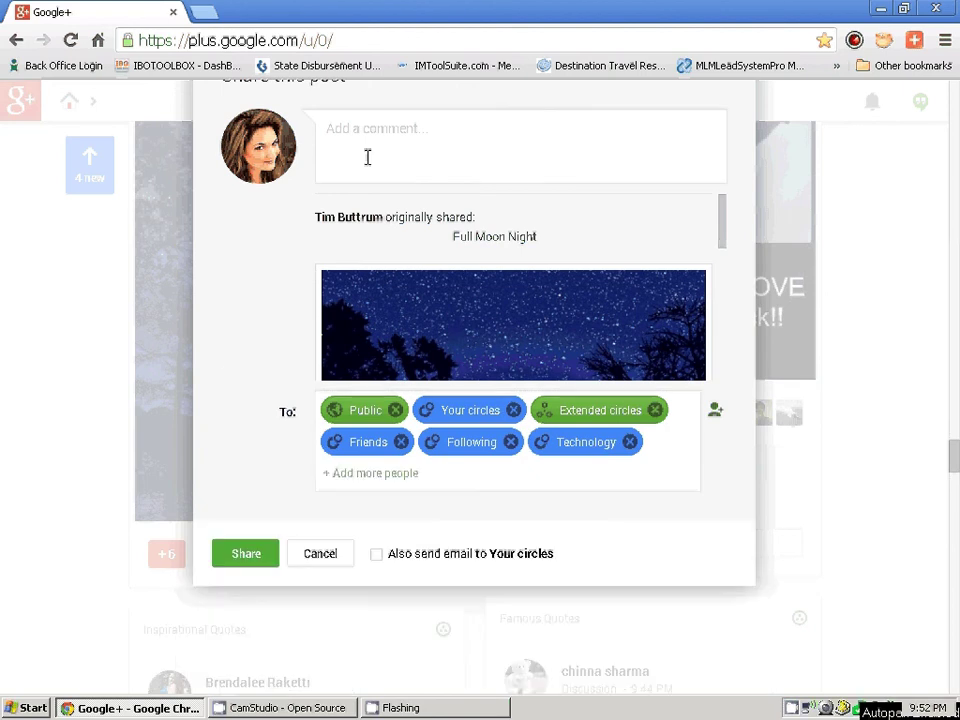
pyautogui.write('This')
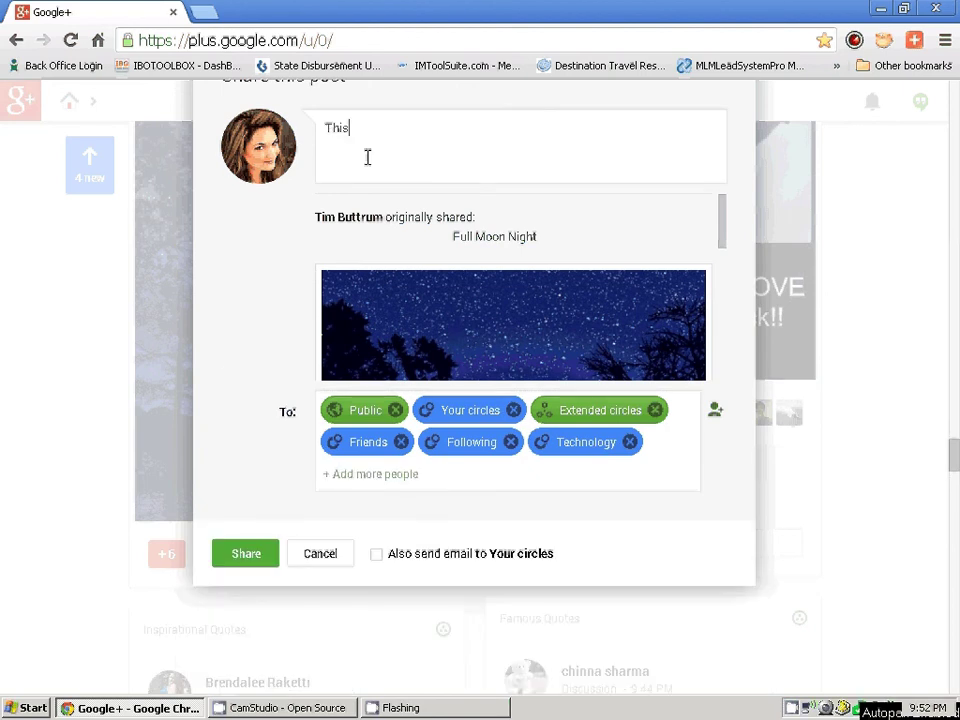
pyautogui.write(' is beautiful! Lov')
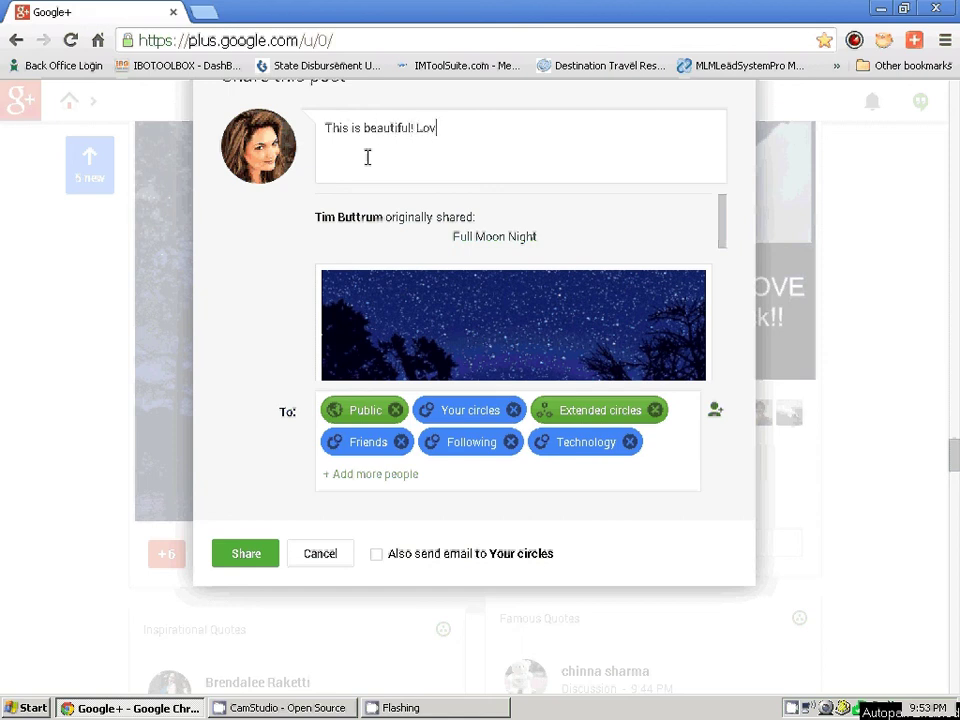
pyautogui.press('BackSpace')
pyautogui.press('BackSpace')
pyautogui.press('BackSpace')
pyautogui.write('I love a starry night! ')
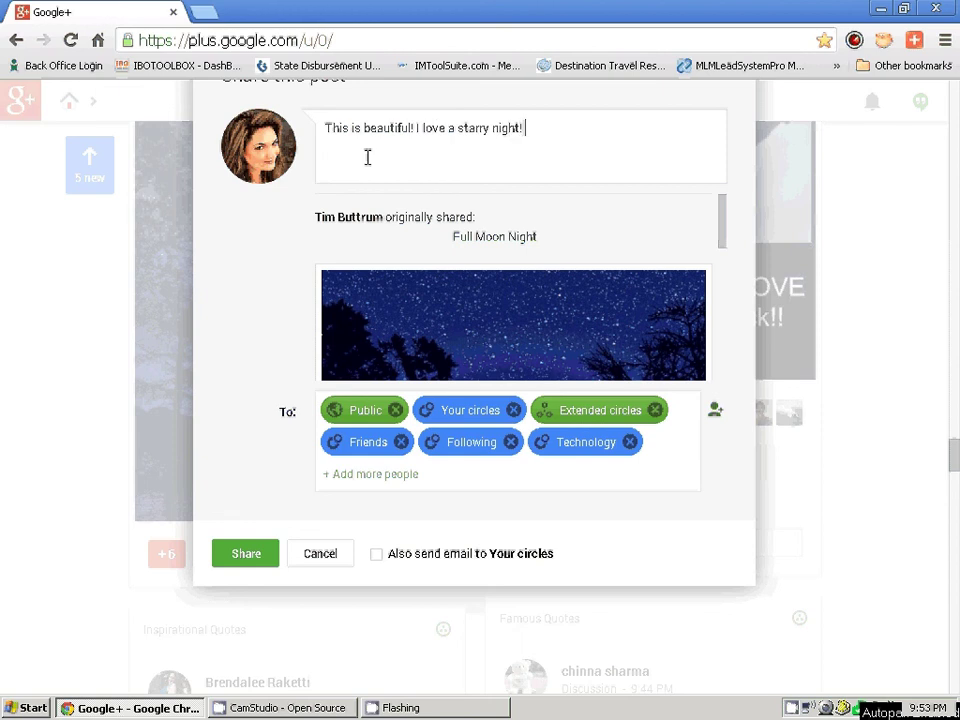
pyautogui.write('Thank you for sha')
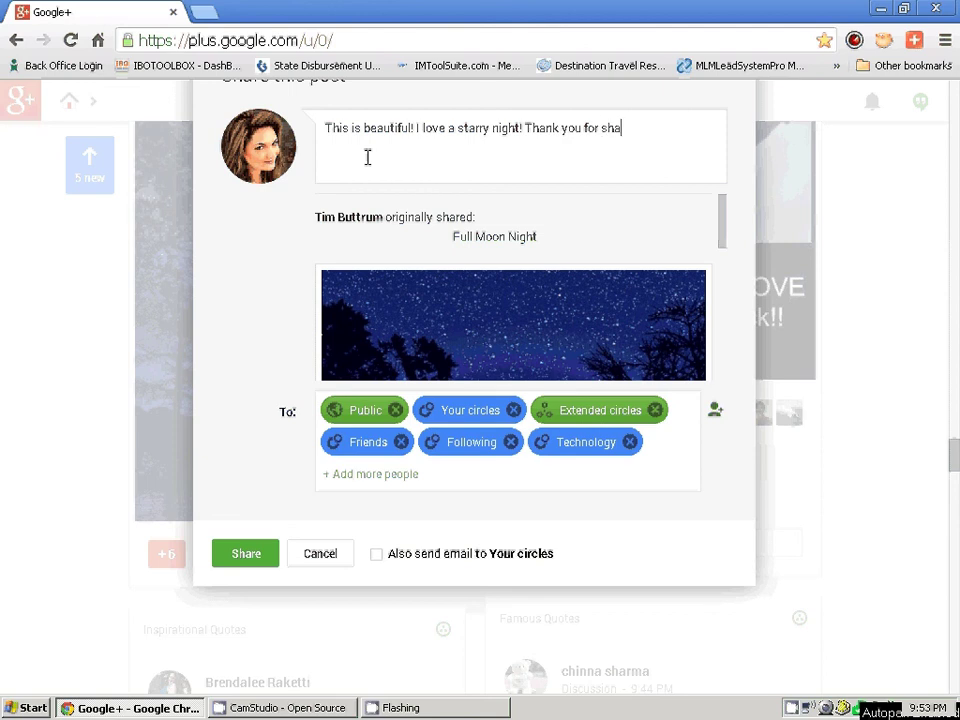
pyautogui.write('ring!')
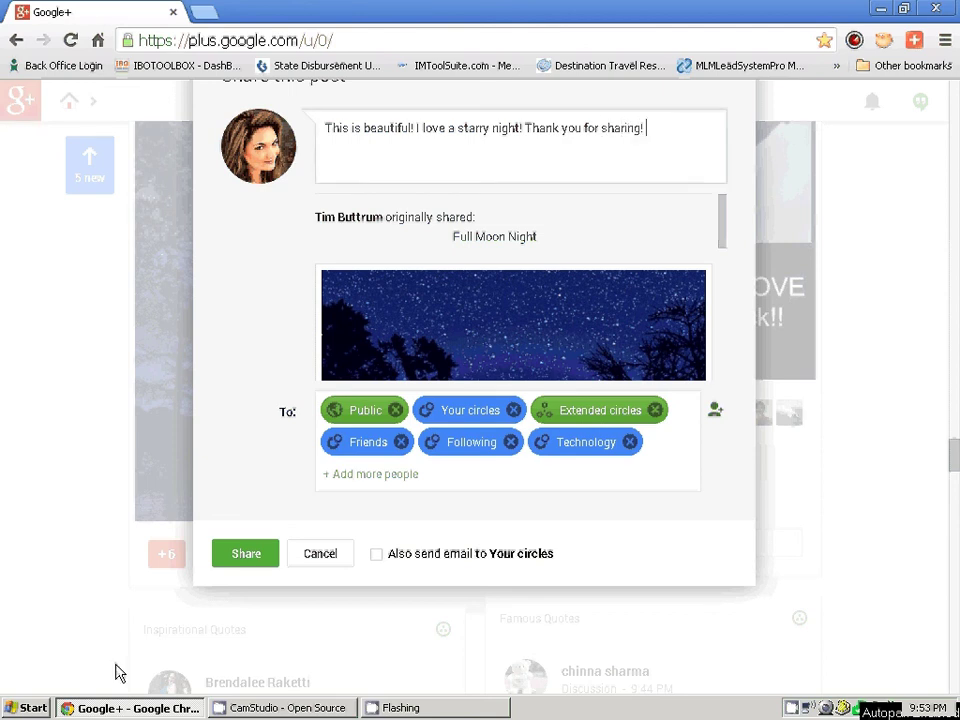
pyautogui.click(252, 555)
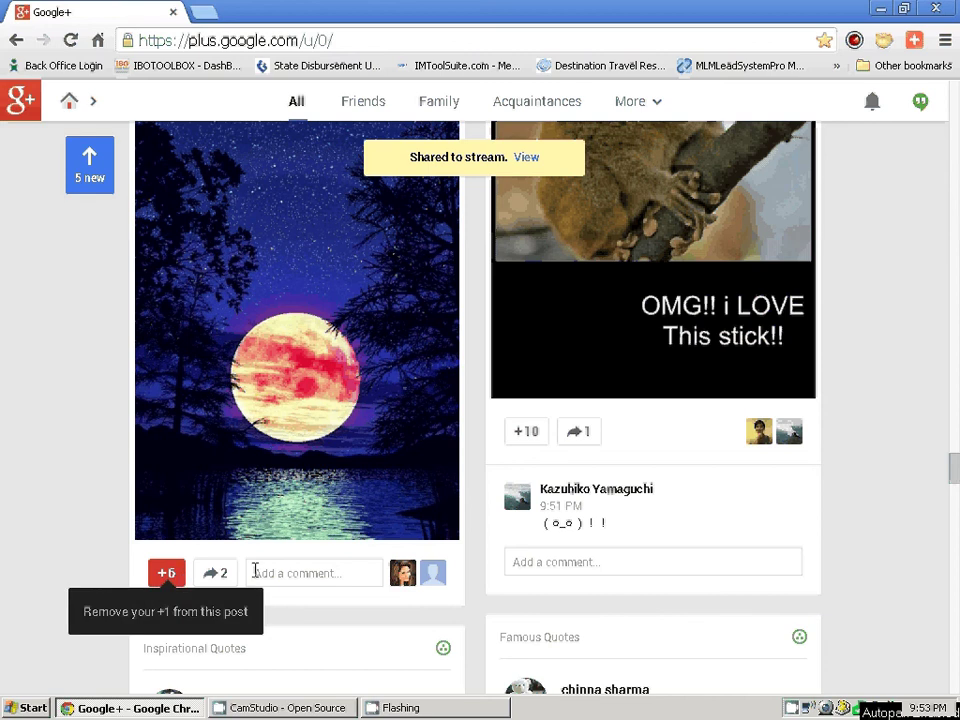
# Step: View the reshared post on its own page, reload it, then go back to Home
pyautogui.click(526, 158)
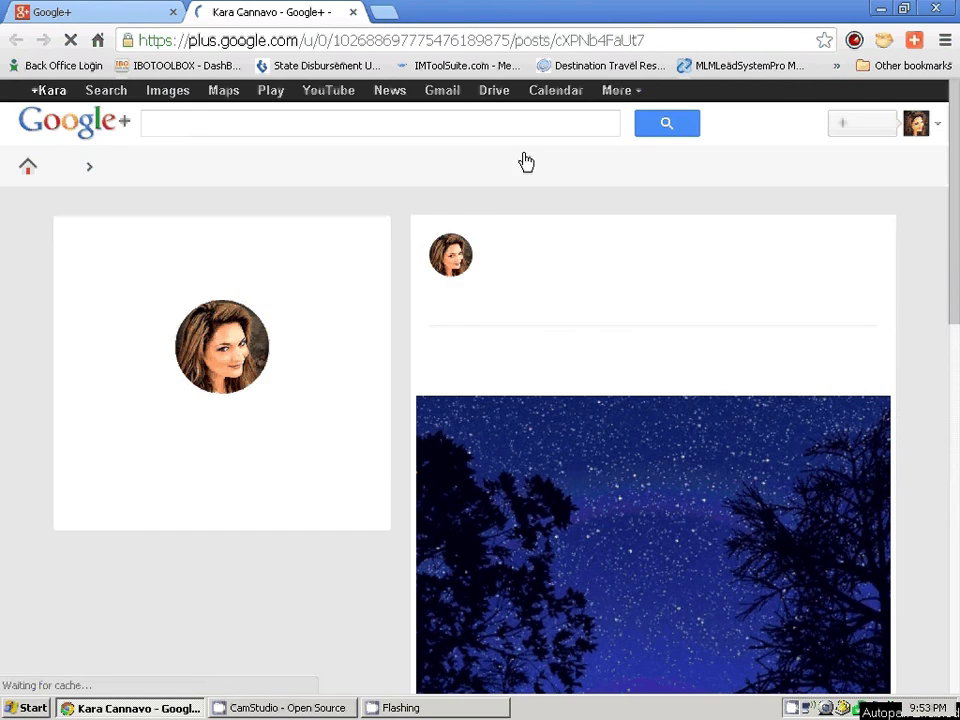
pyautogui.scroll(-1, 913, 425)
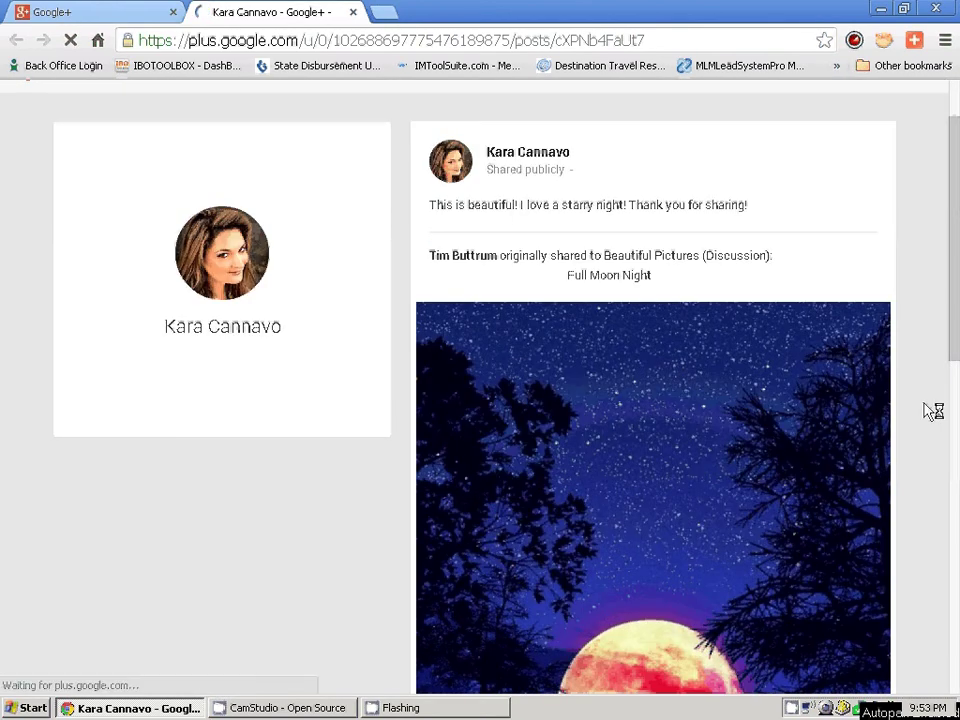
pyautogui.scroll(1, 940, 390)
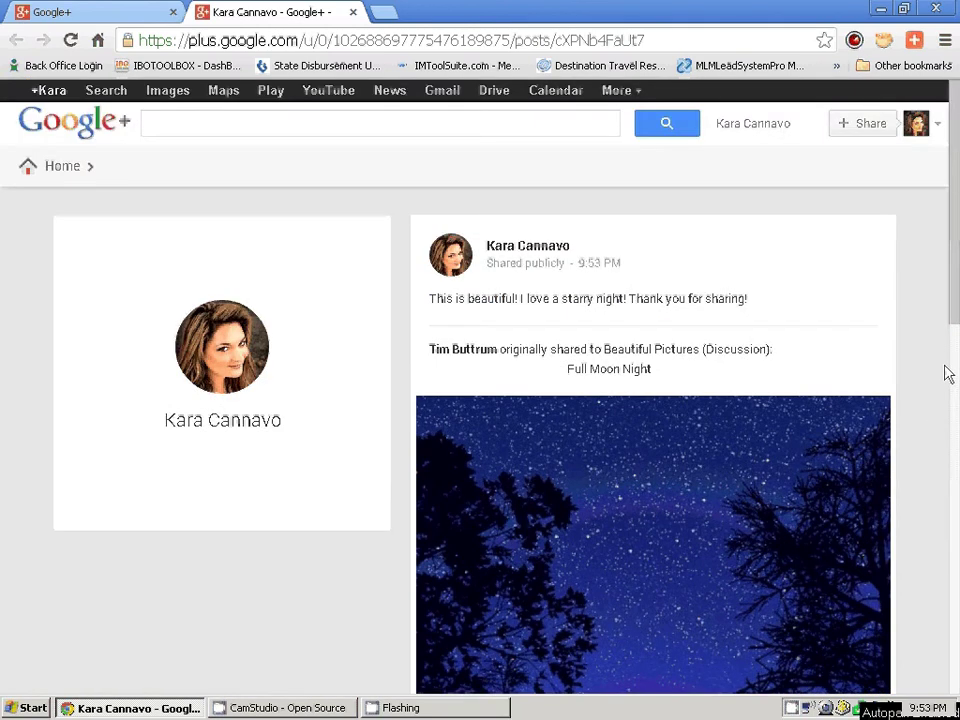
pyautogui.scroll(-1, 948, 374)
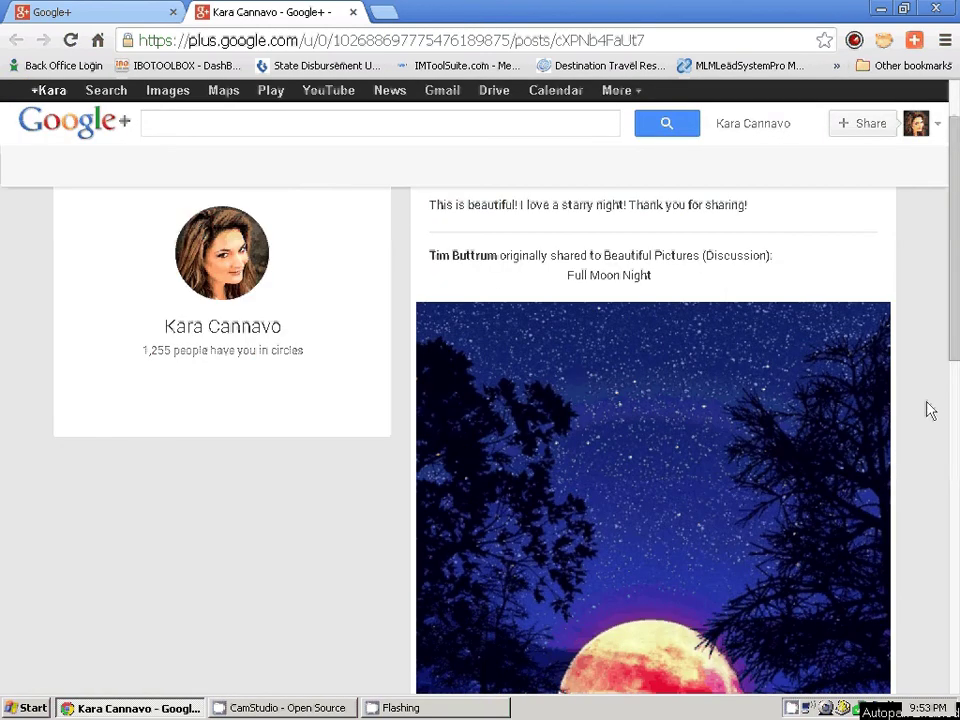
pyautogui.scroll(-6, 930, 407)
pyautogui.press('F5')
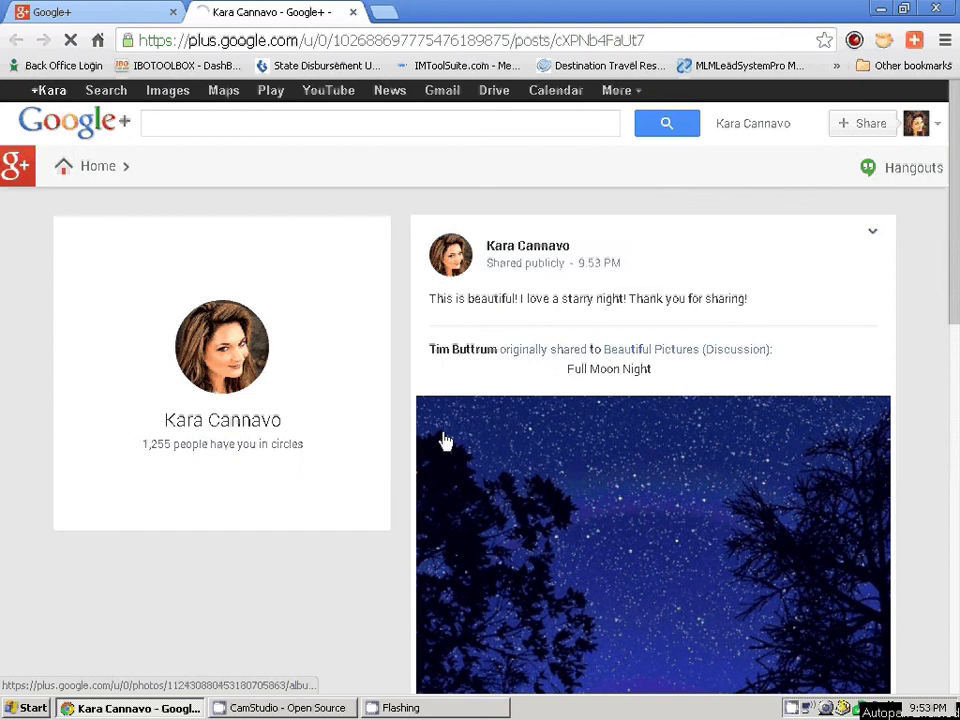
pyautogui.moveTo(65, 173)
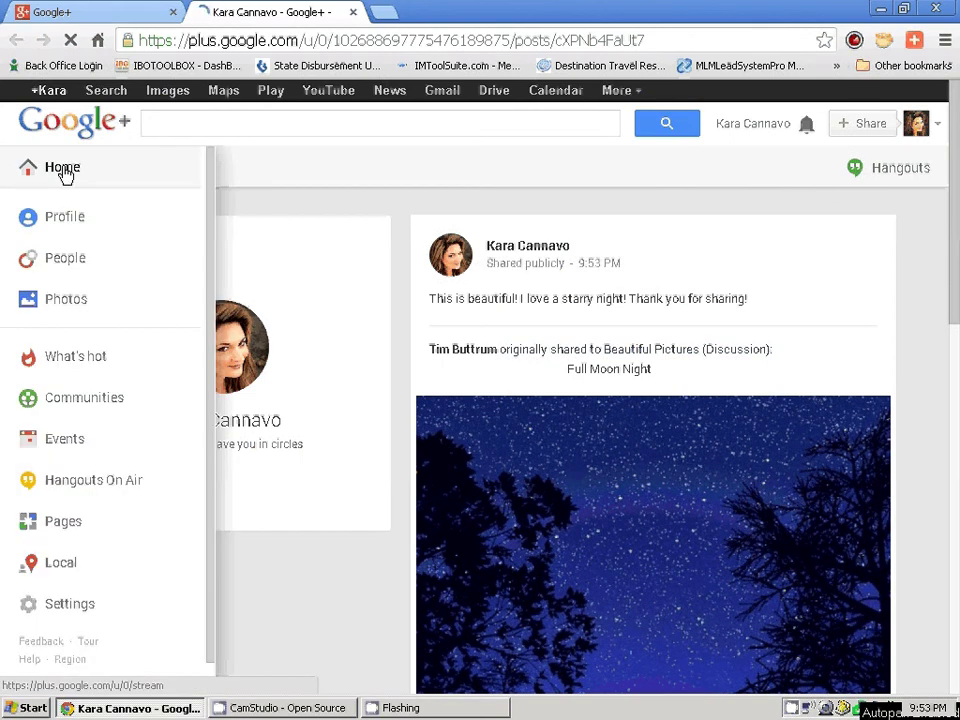
pyautogui.click(63, 170)
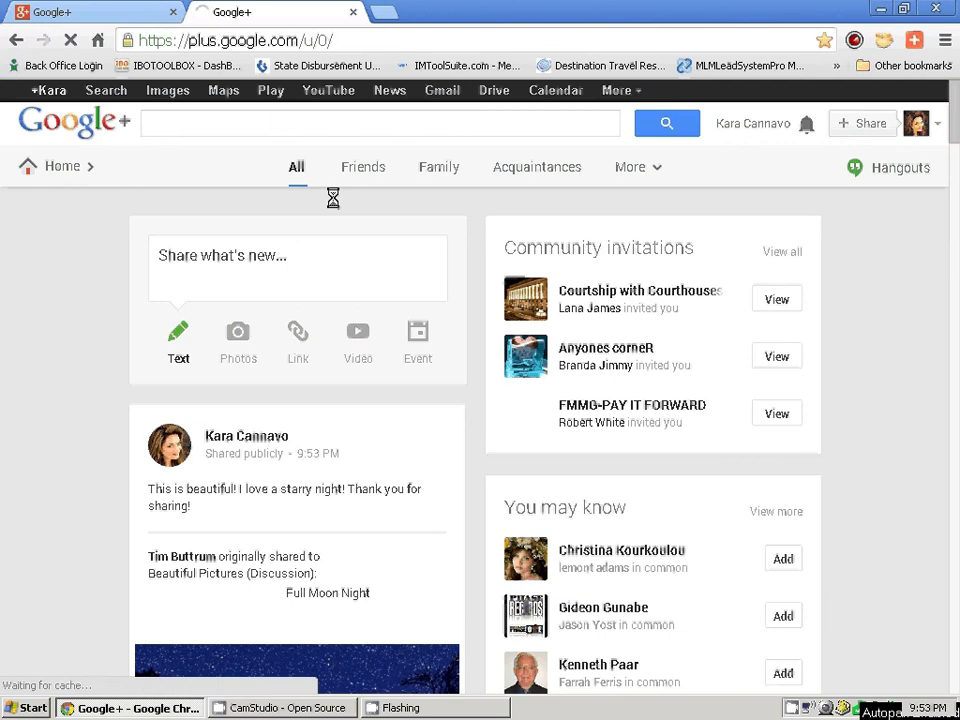
pyautogui.click(384, 14)
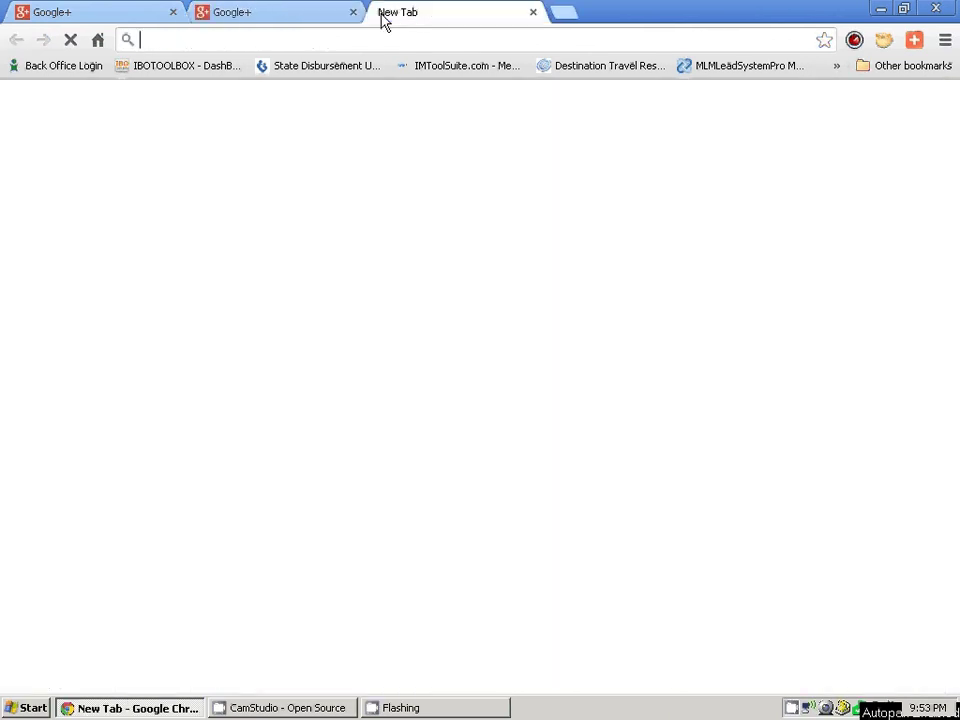
pyautogui.click(96, 42)
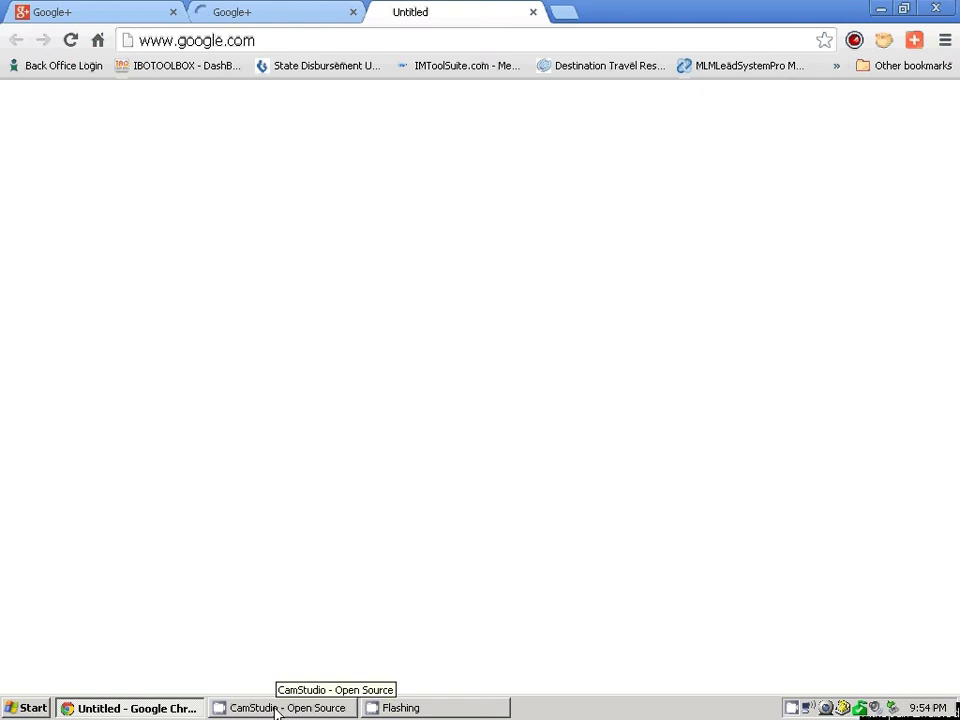
pyautogui.click(244, 17)
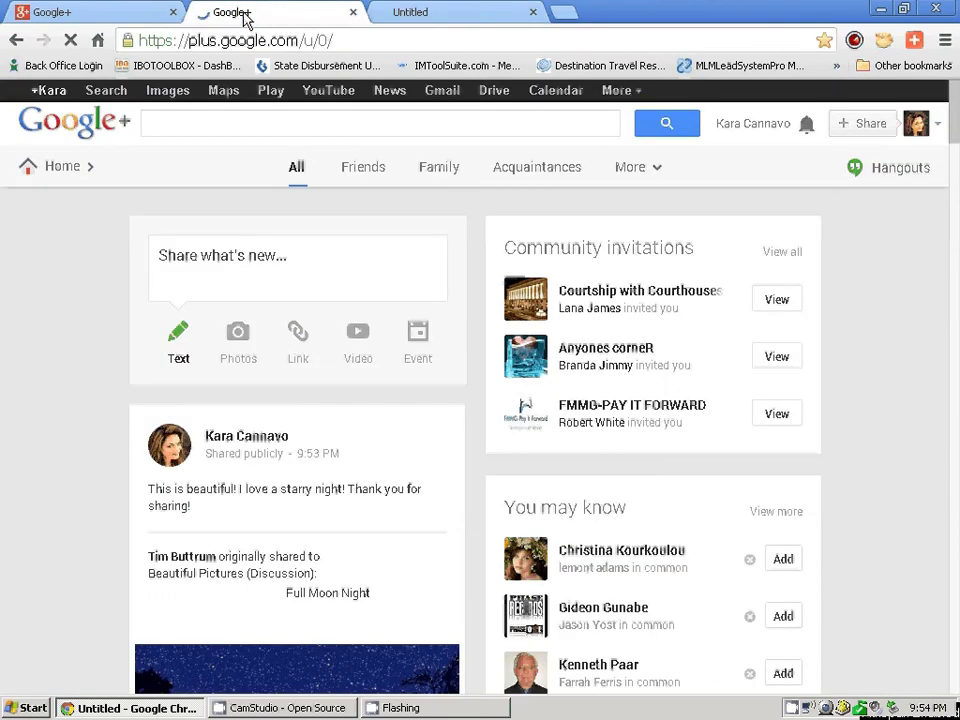
pyautogui.click(506, 14)
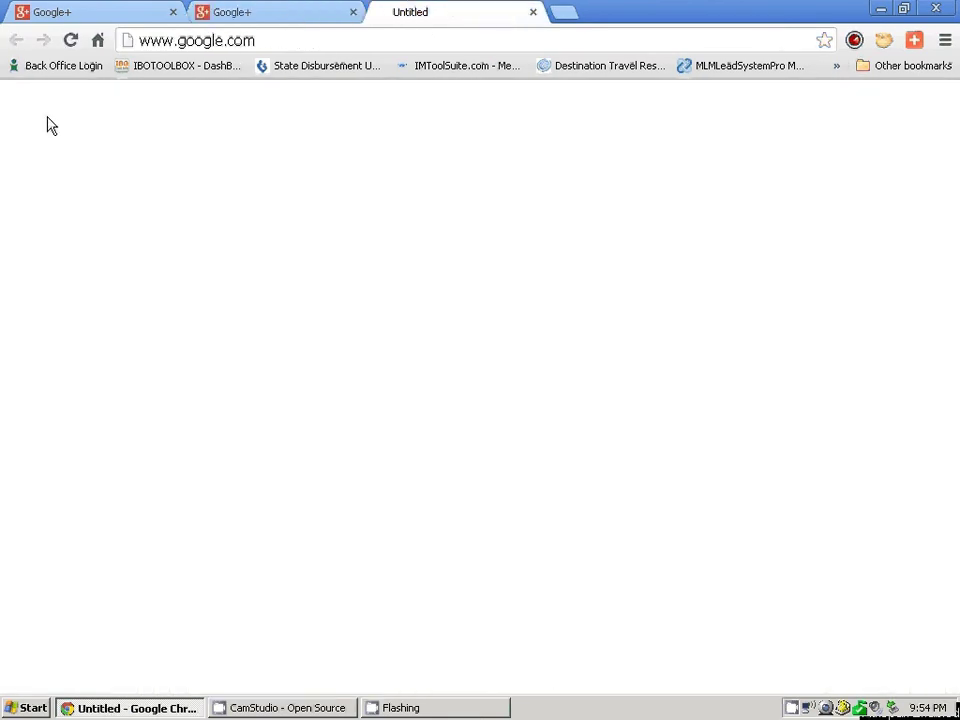
pyautogui.click(85, 44)
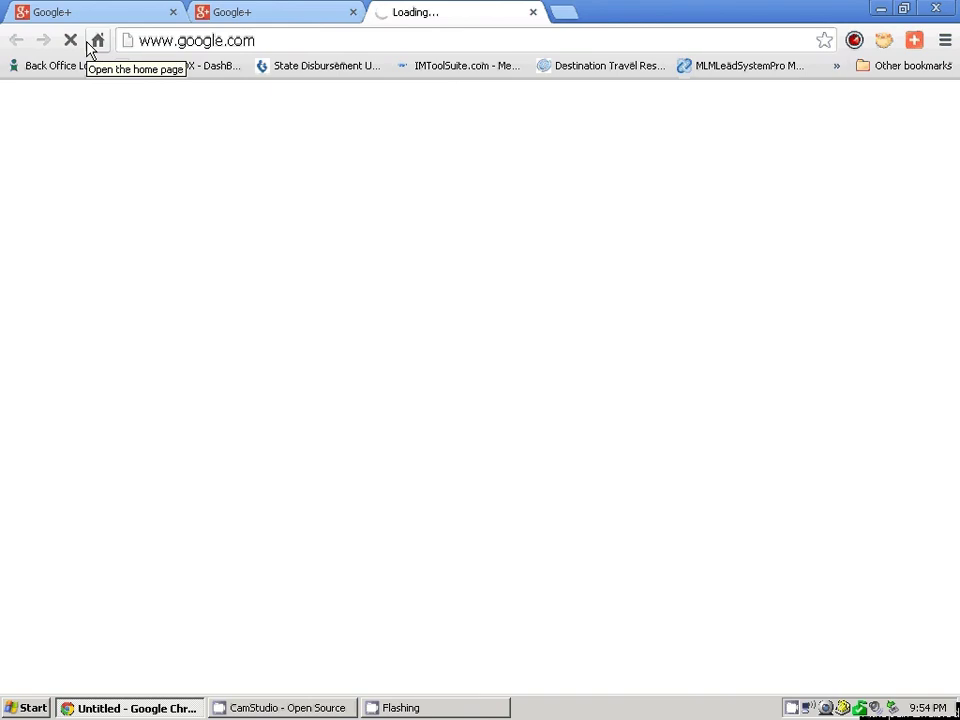
pyautogui.click(240, 18)
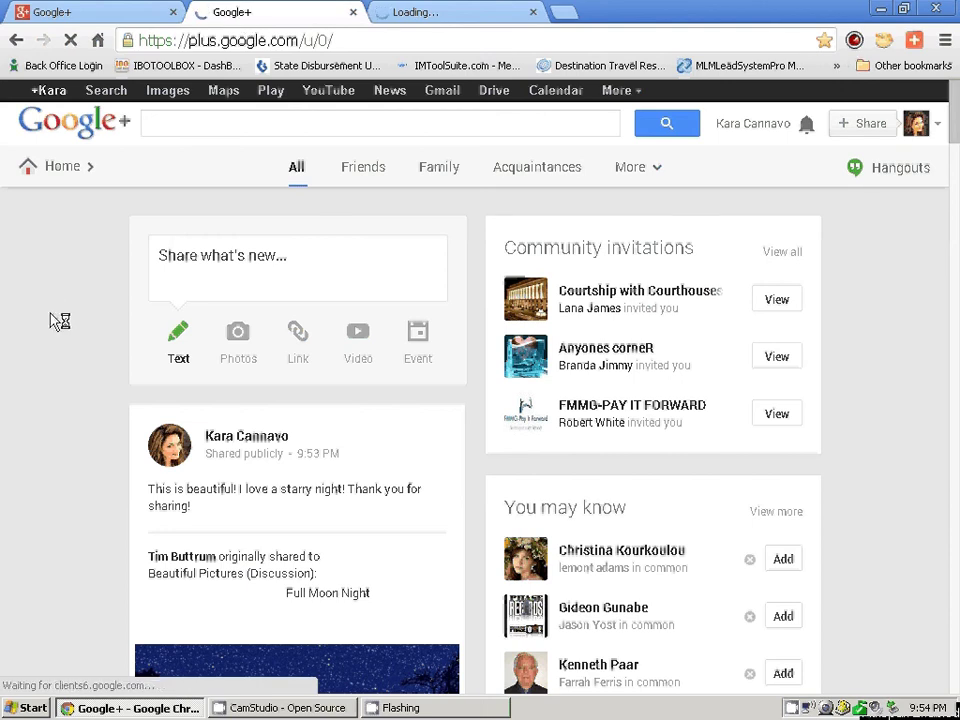
# Step: Start a new stream post reading 'Hope everyone is doing well.'
pyautogui.click(256, 268)
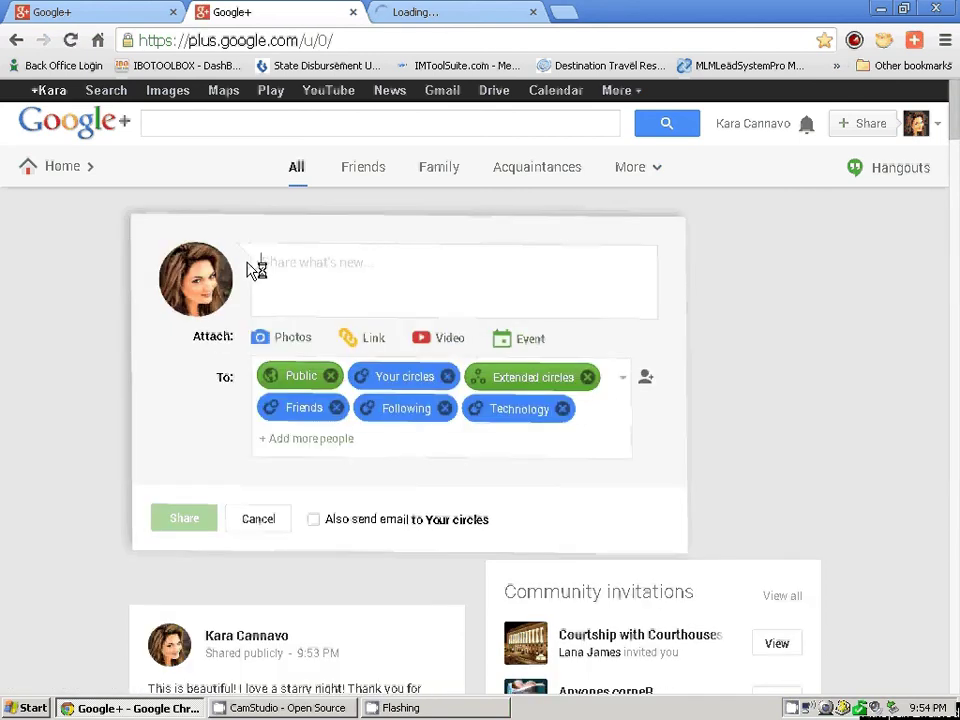
pyautogui.write('Hipe every')
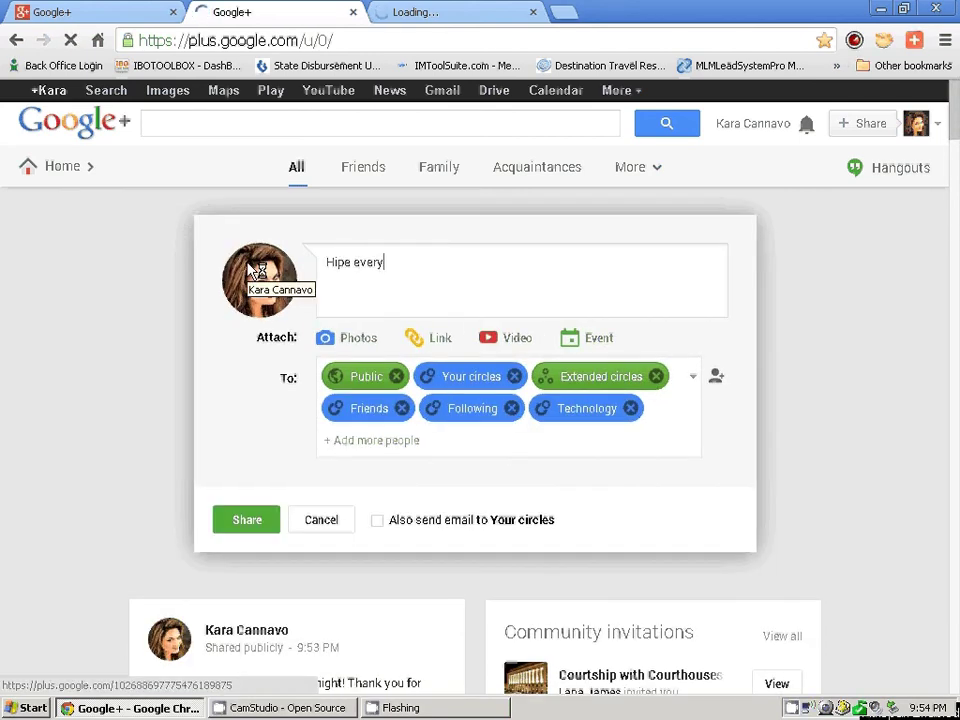
pyautogui.write('one is doi')
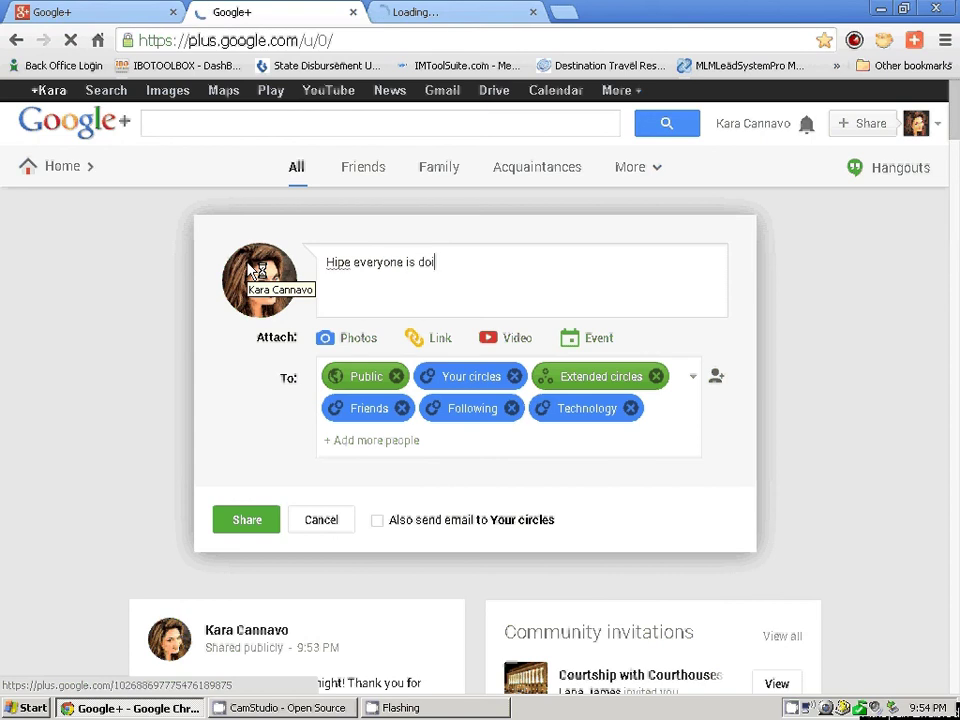
pyautogui.write('ng well.')
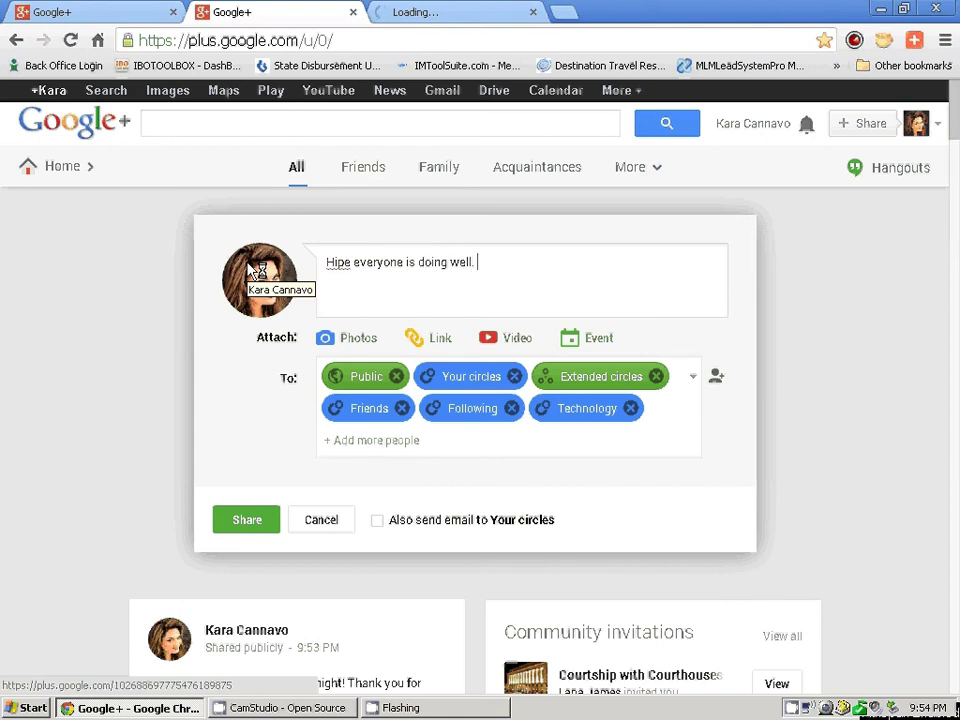
pyautogui.click(337, 263)
pyautogui.press('BackSpace')
pyautogui.write('o')
# Step: Extend it to ask about this evening and recommend friends and business partners at Page Domination
pyautogui.click(487, 262)
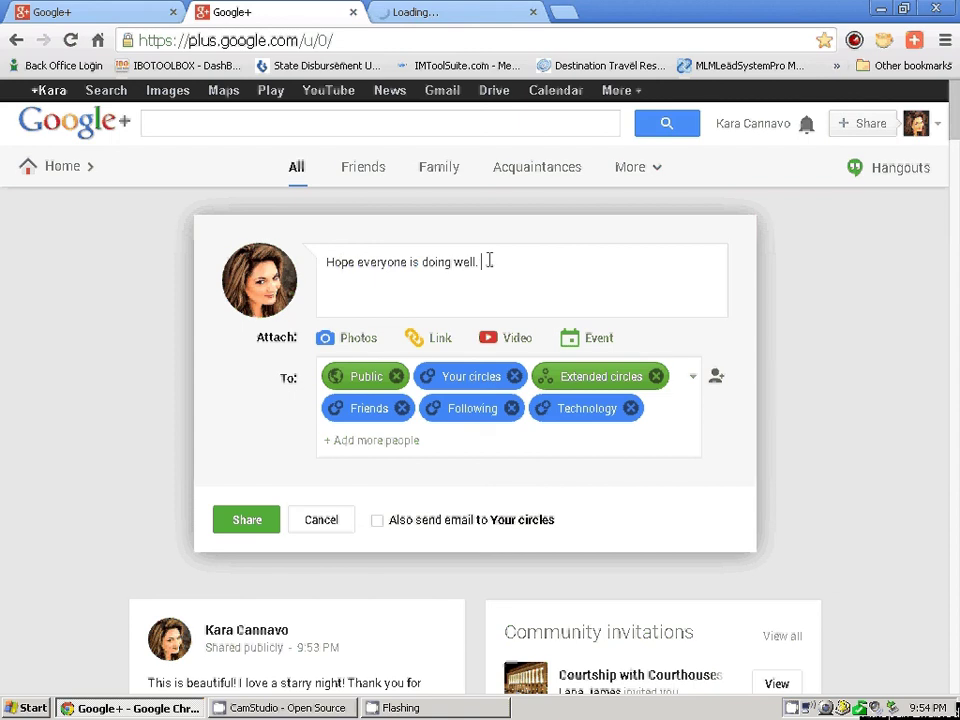
pyautogui.press('BackSpace')
pyautogui.press('BackSpace')
pyautogui.write('this')
pyautogui.press('BackSpace')
pyautogui.press('BackSpace')
pyautogui.write('is')
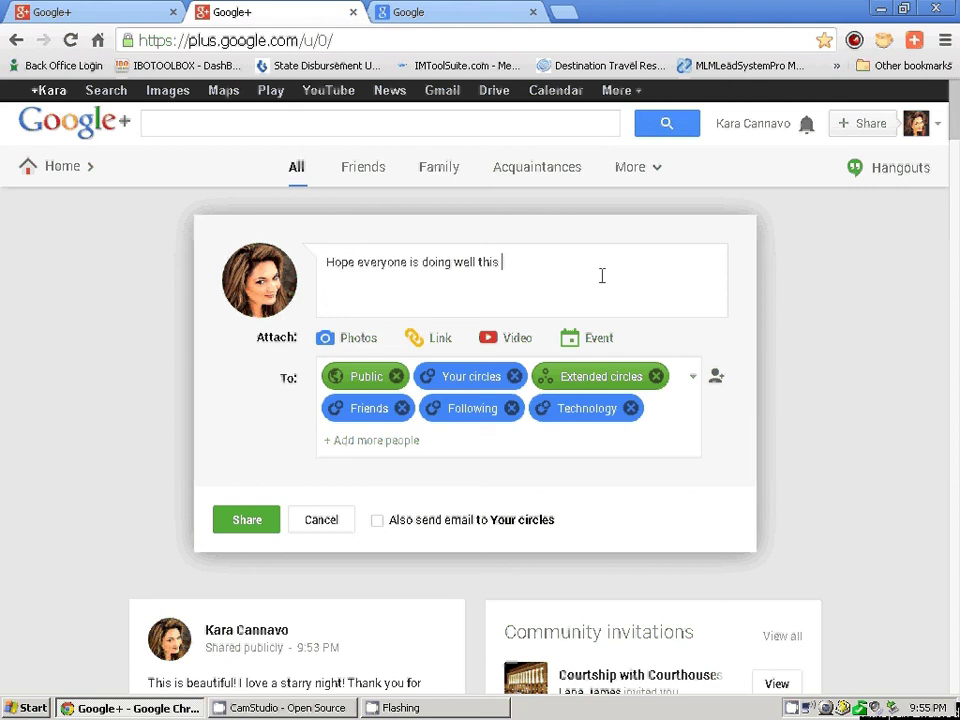
pyautogui.write('evening? Please check ou')
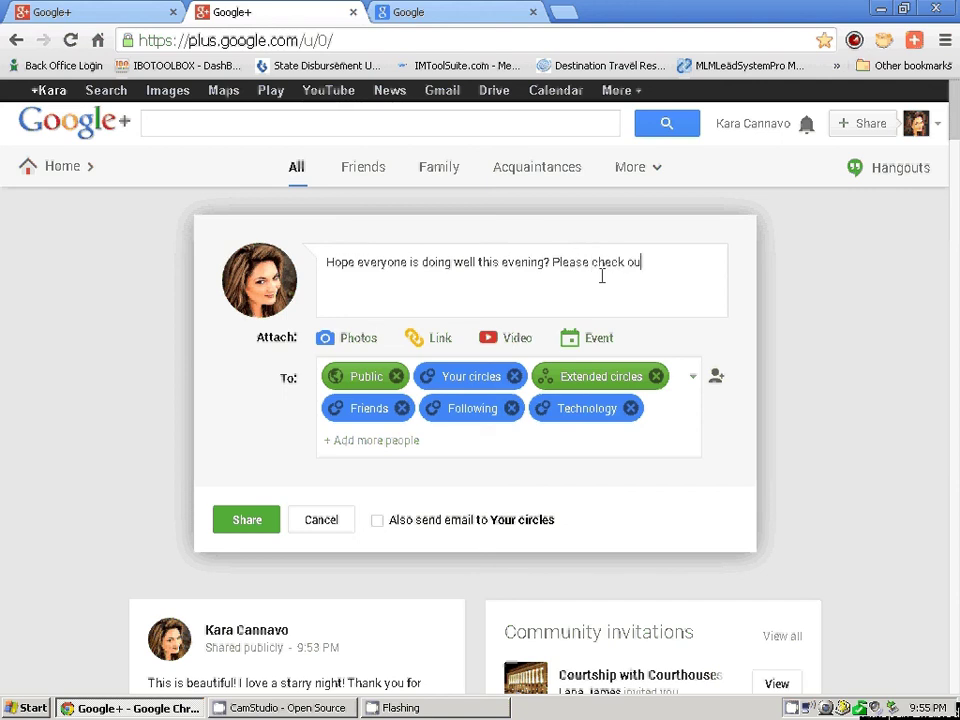
pyautogui.write('t my good friends ')
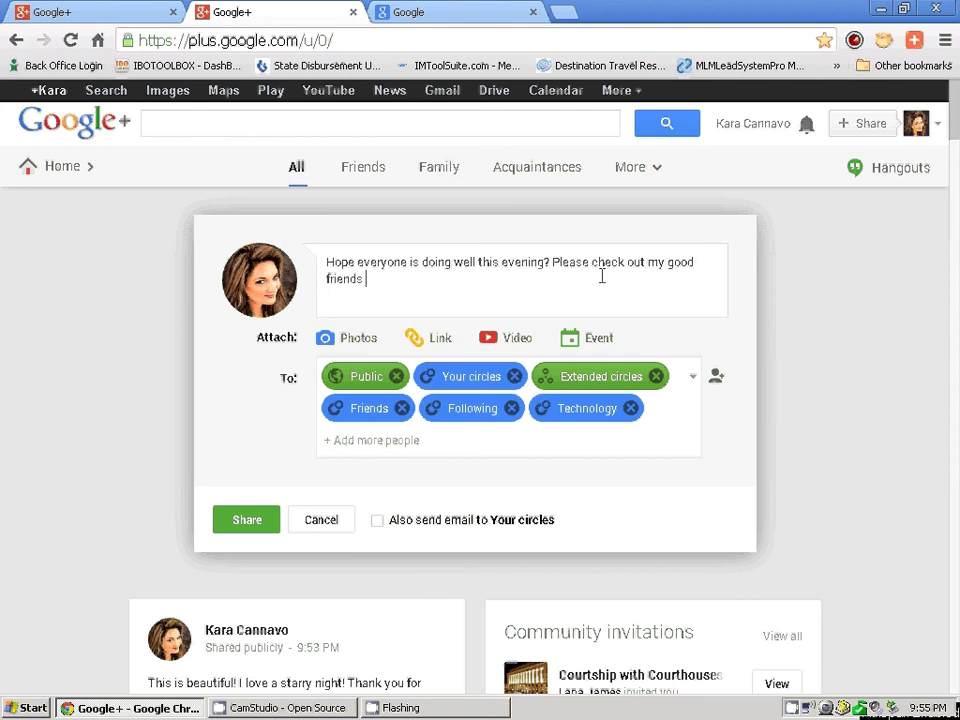
pyautogui.write('and buisnes partners over')
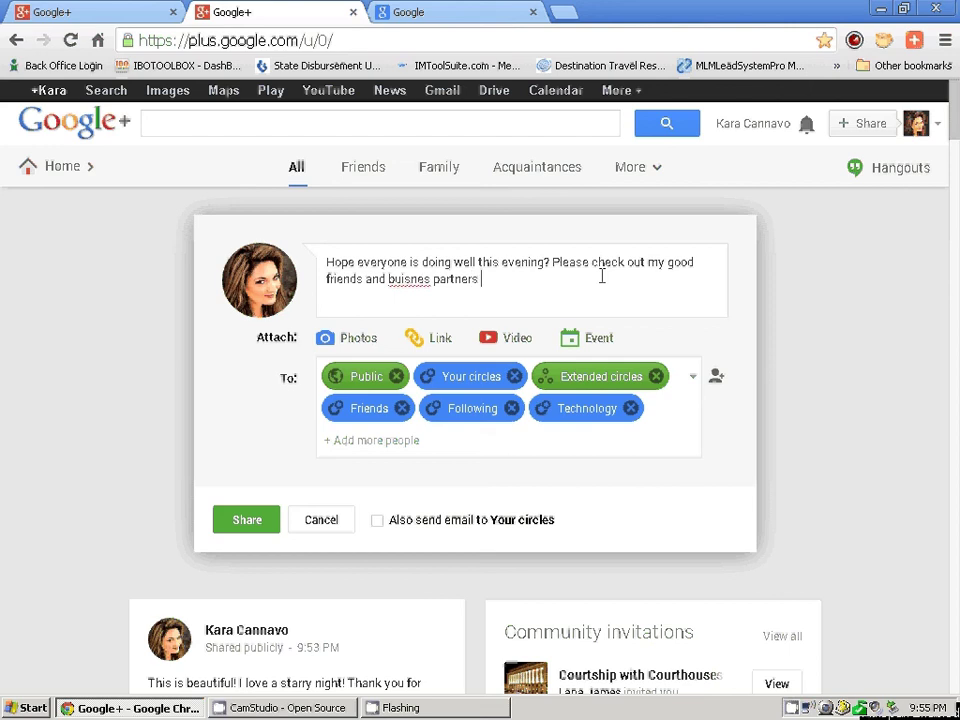
pyautogui.write(' at Page Domination.')
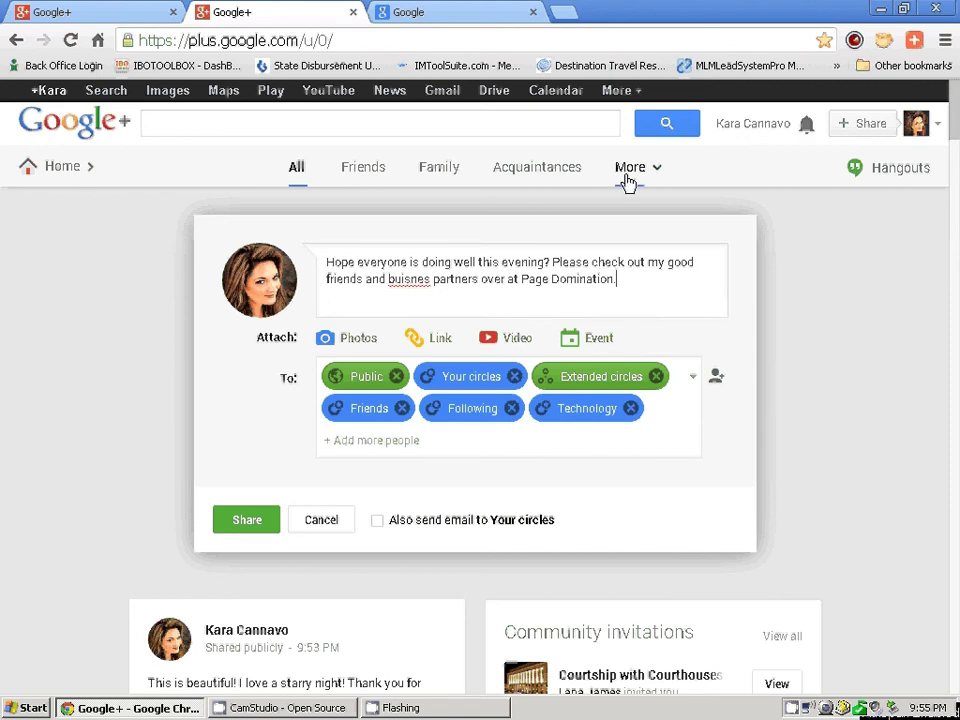
pyautogui.click(432, 279)
pyautogui.click(431, 279)
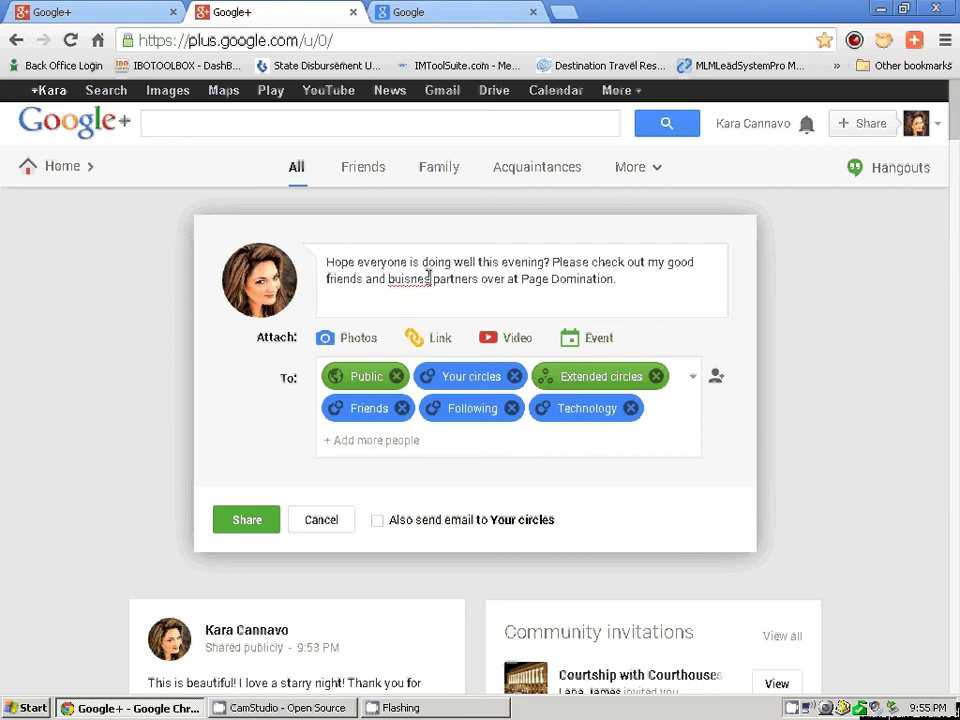
pyautogui.write('s')
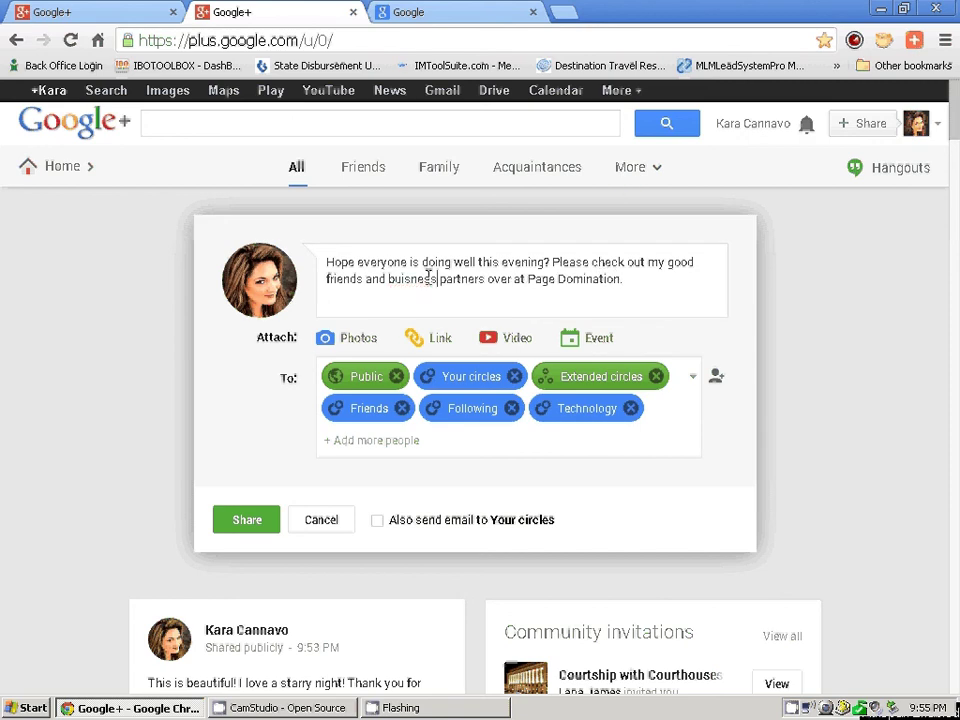
pyautogui.click(439, 345)
pyautogui.write('ww')
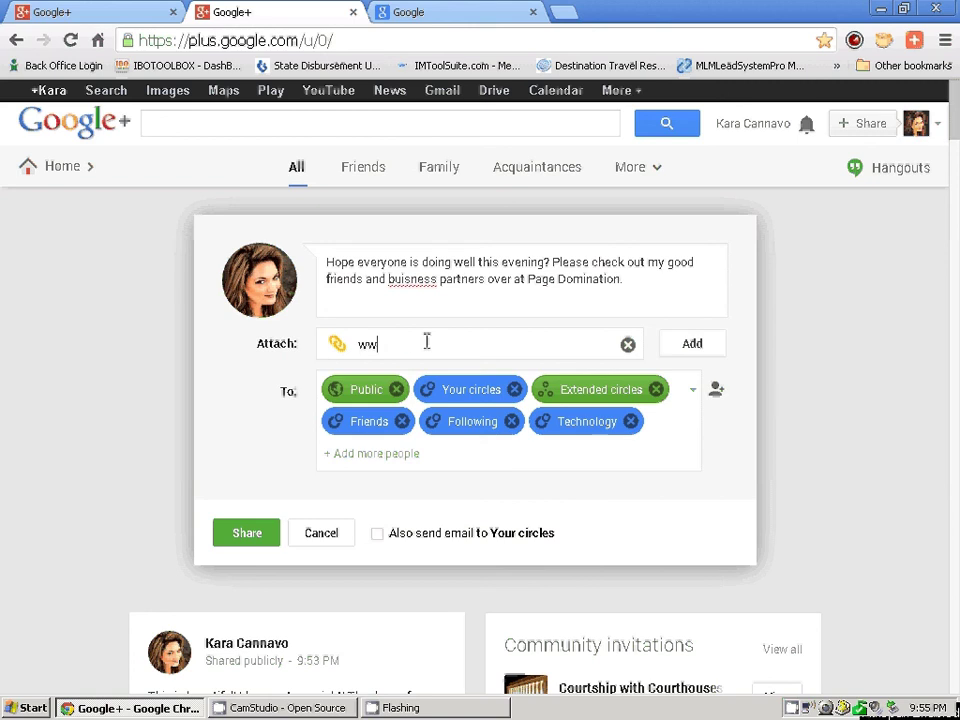
pyautogui.write('w.pagedomination')
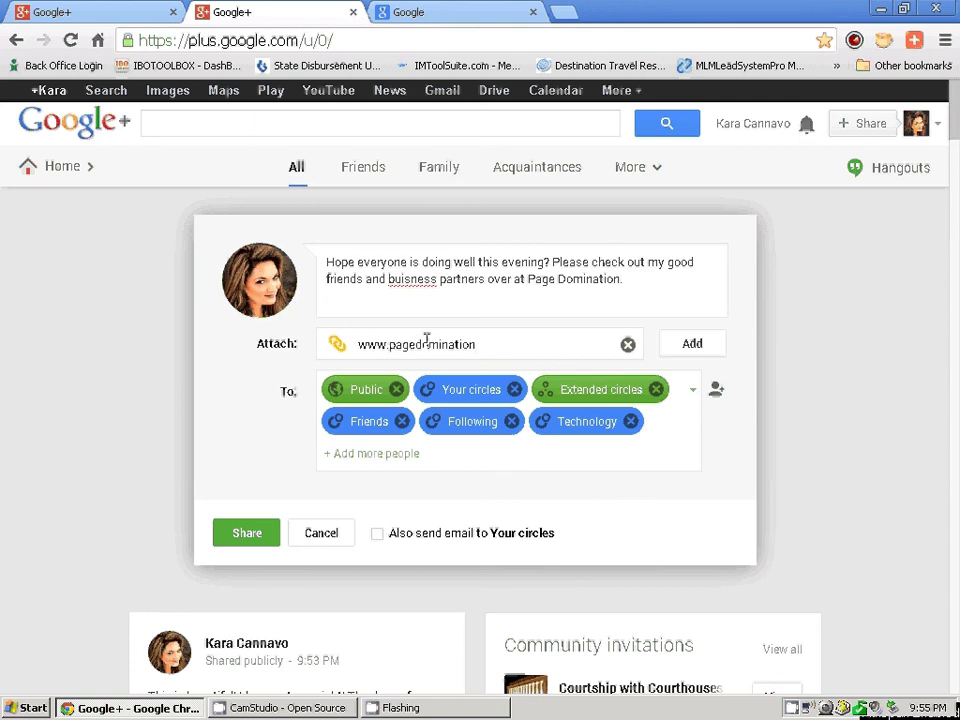
pyautogui.write('.com')
pyautogui.click(686, 346)
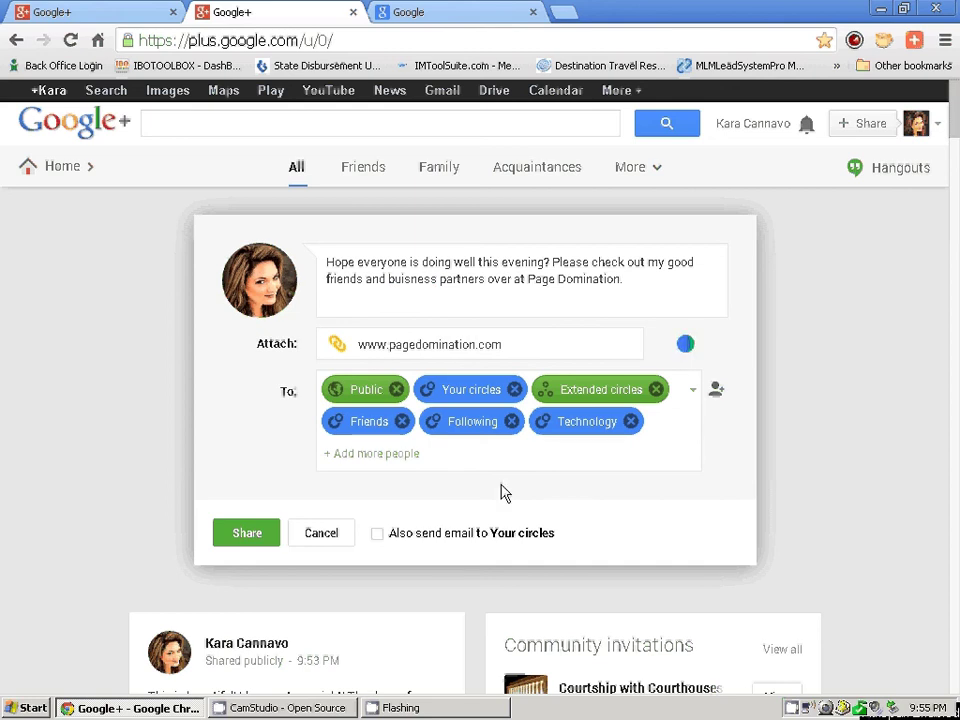
pyautogui.moveTo(580, 441)
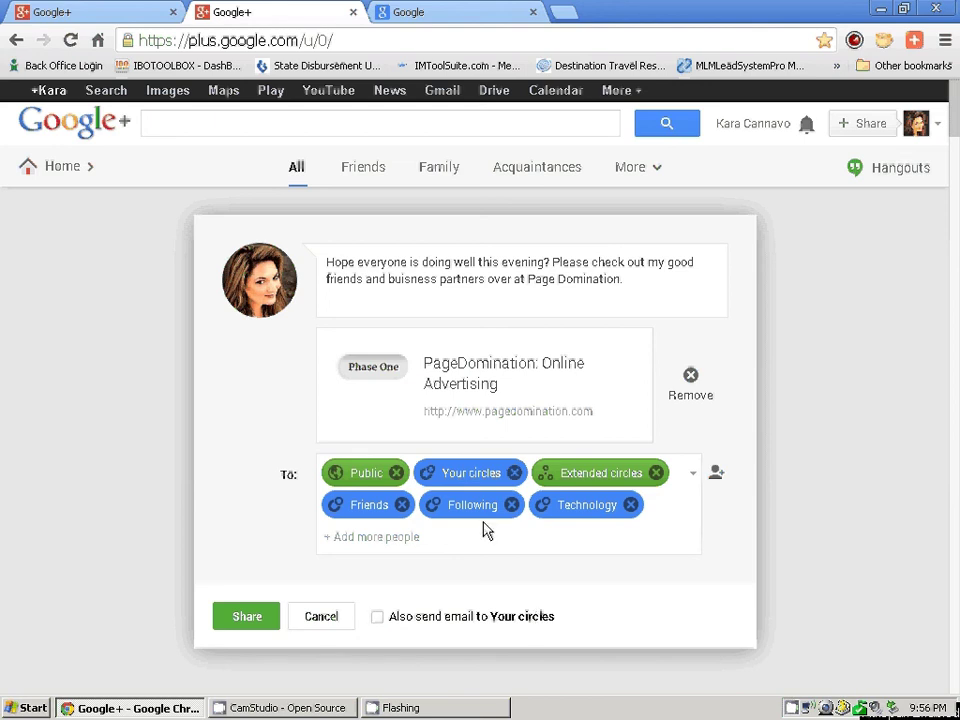
# Step: Remove the Technology circle from the post's audience
pyautogui.click(631, 507)
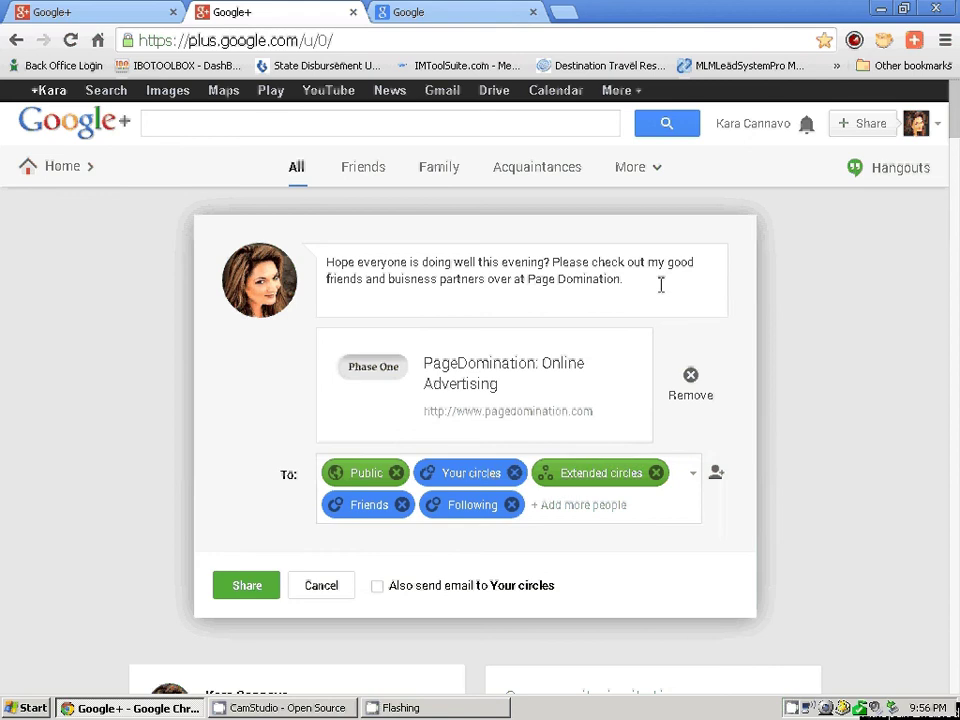
pyautogui.moveTo(458, 482)
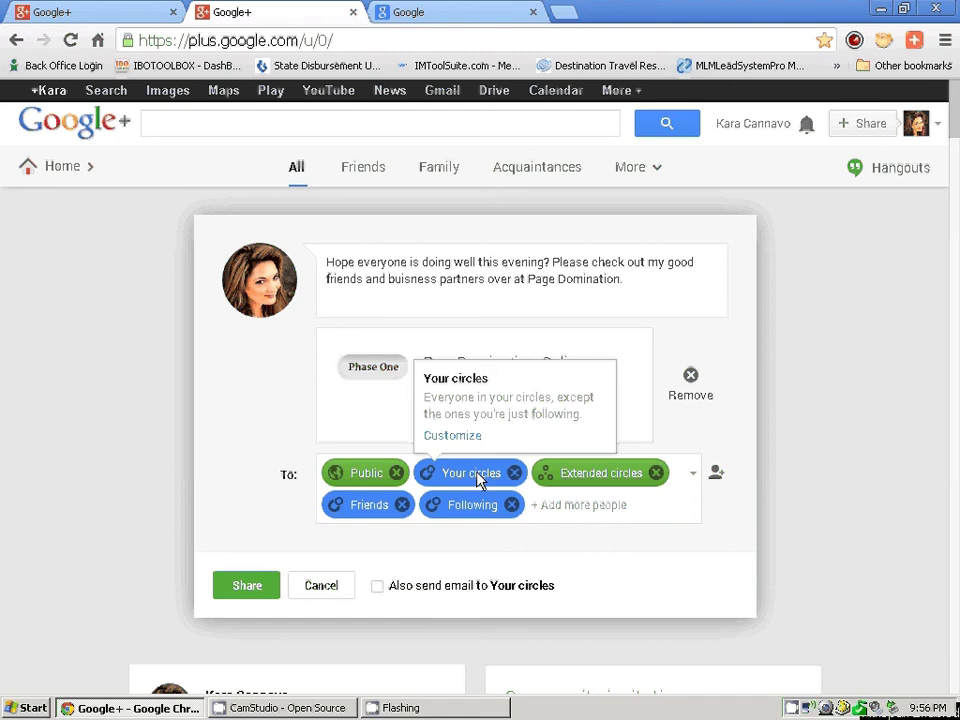
pyautogui.moveTo(462, 507)
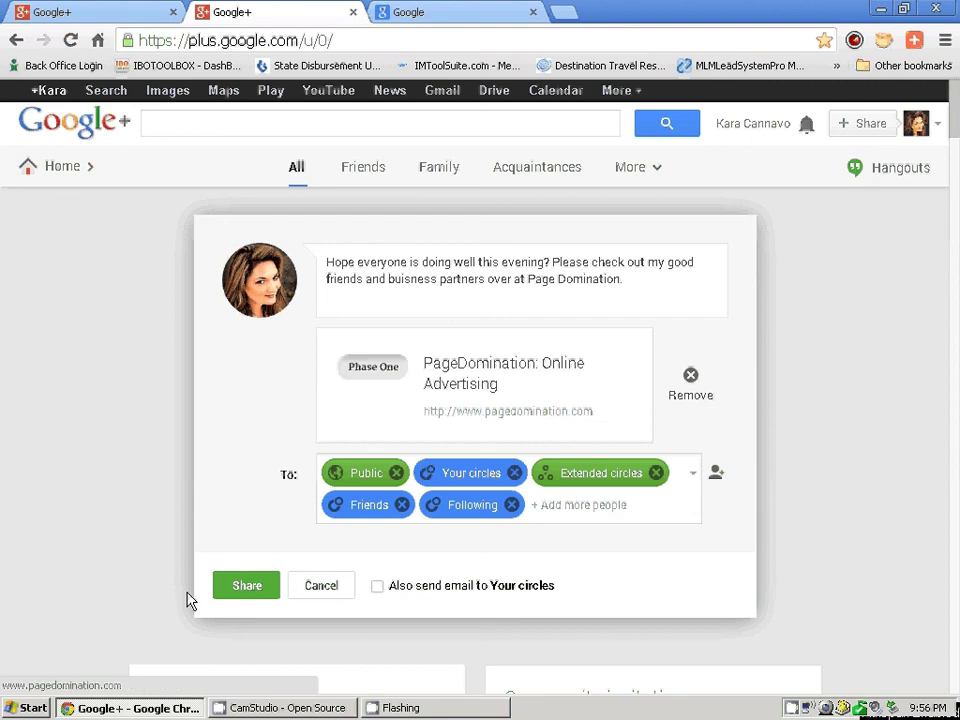
# Step: Publish the Page Domination link post, then discard an empty new video post without adding a video
pyautogui.click(238, 588)
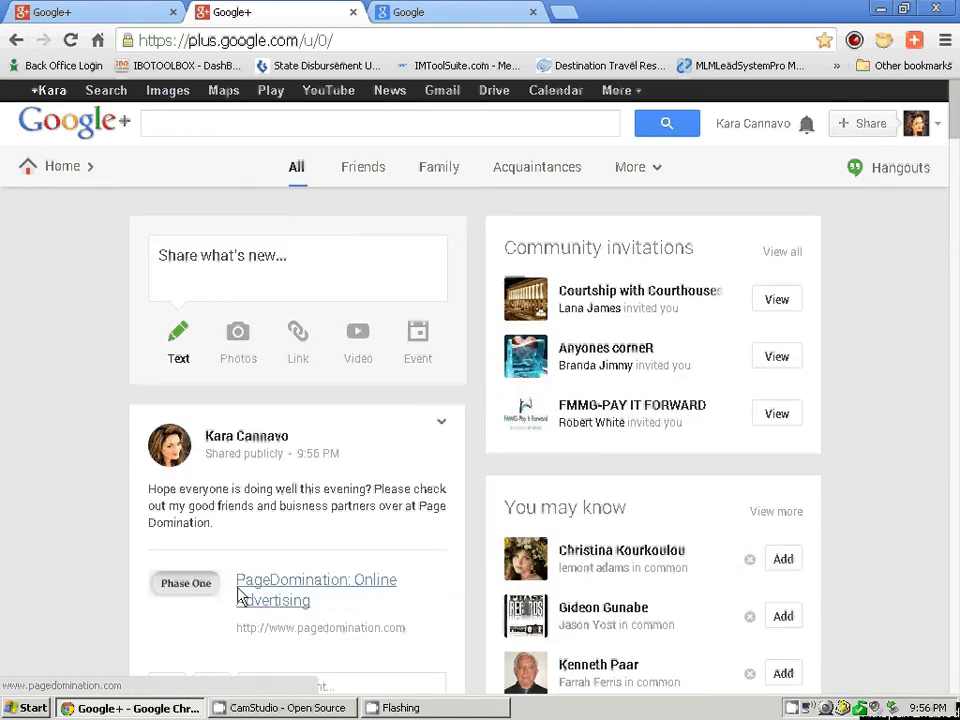
pyautogui.scroll(-2, 130, 400)
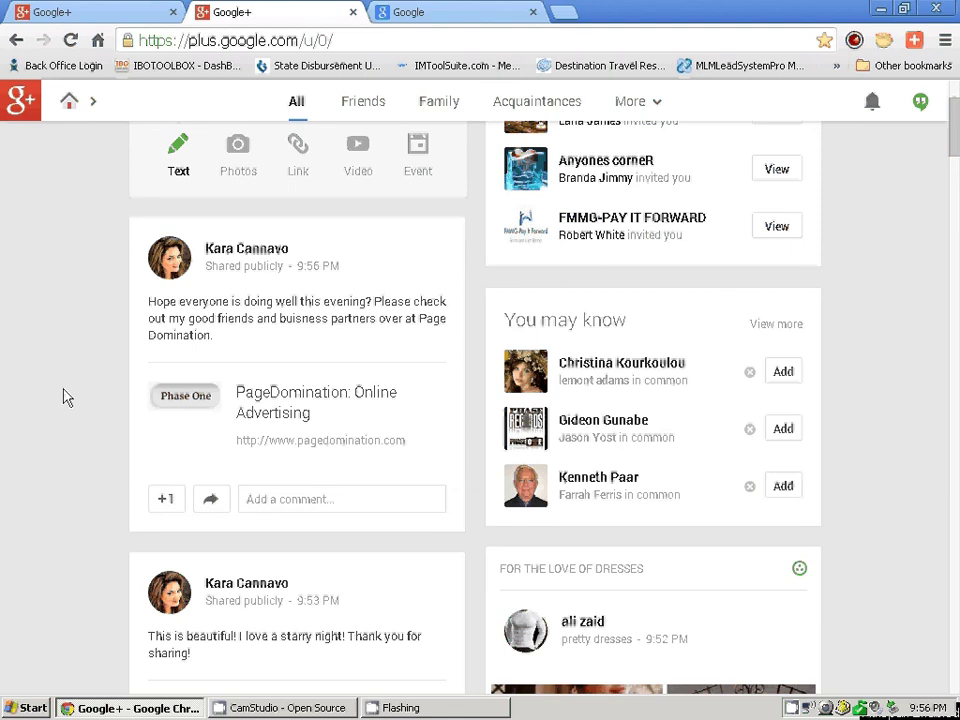
pyautogui.click(360, 178)
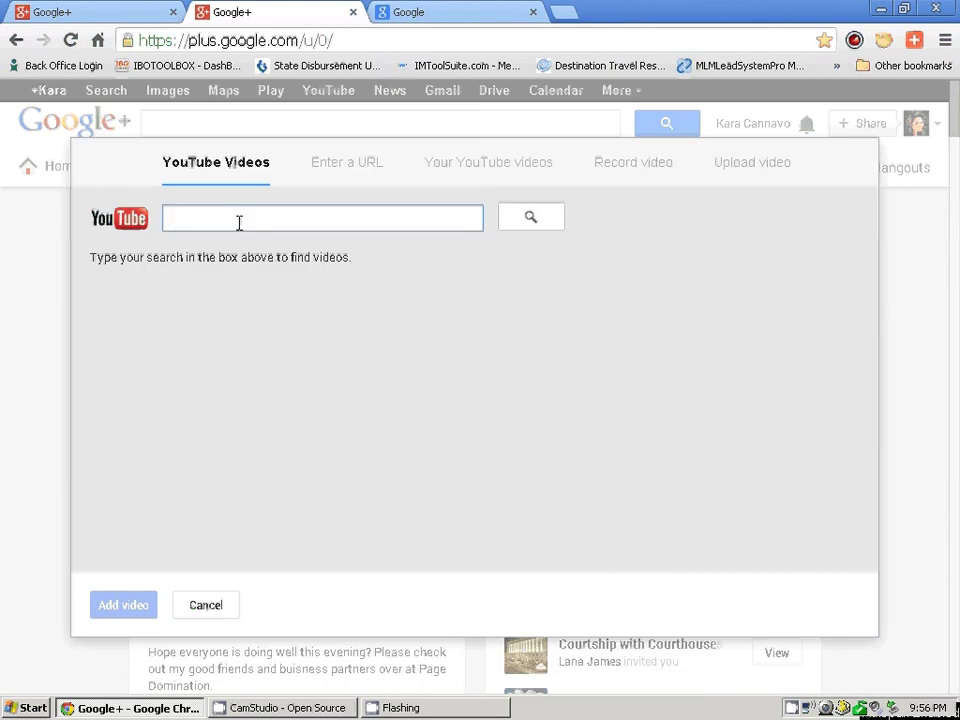
pyautogui.click(367, 163)
pyautogui.click(452, 168)
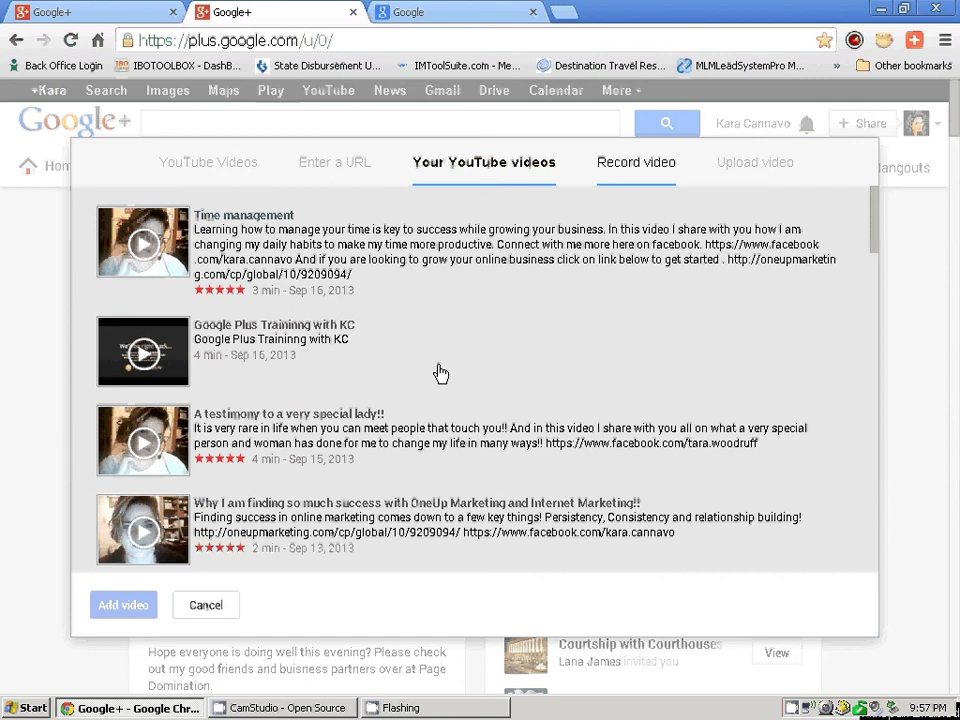
pyautogui.click(206, 605)
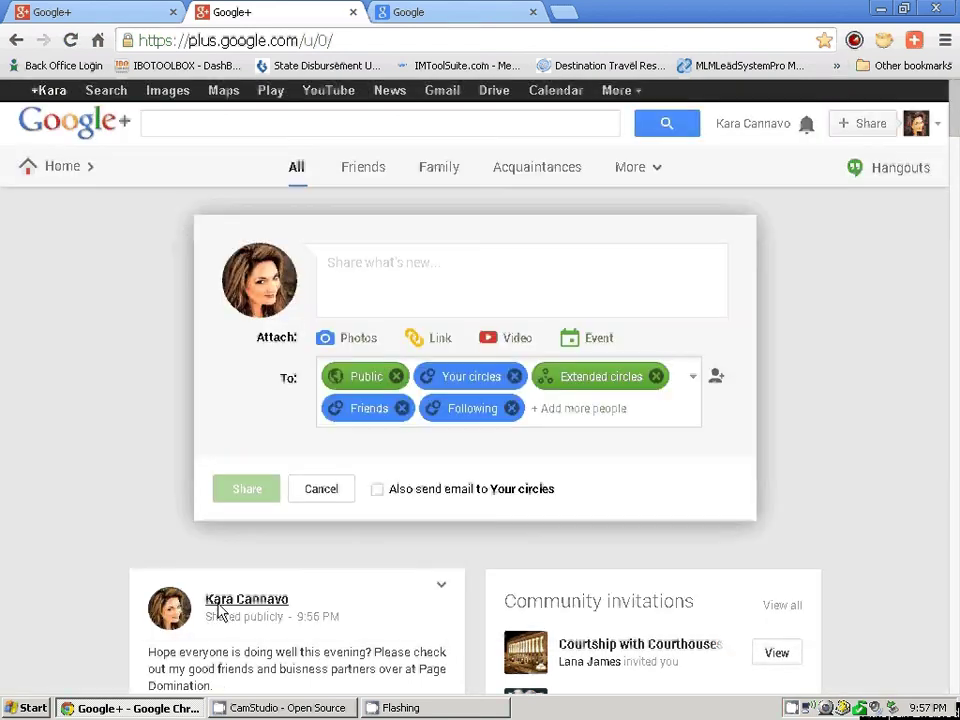
pyautogui.click(308, 484)
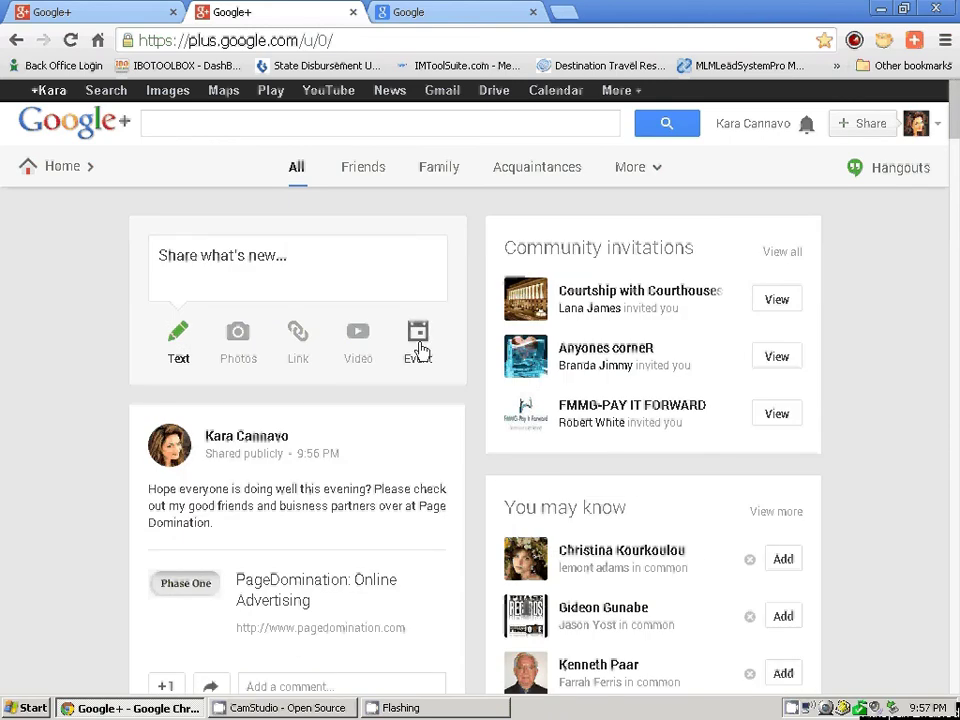
pyautogui.click(419, 348)
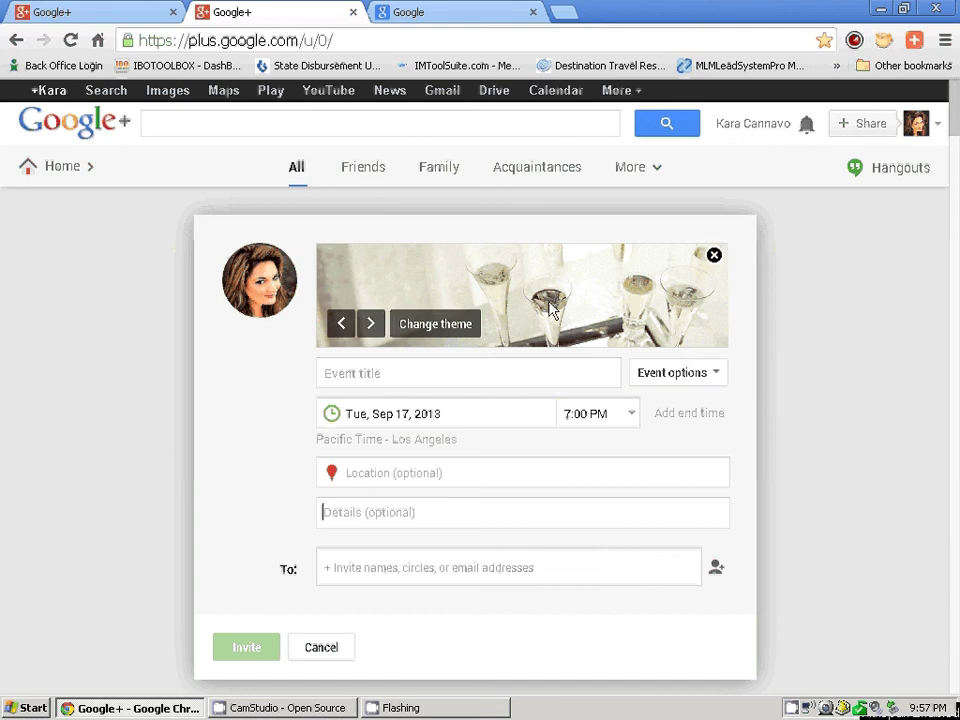
pyautogui.click(322, 648)
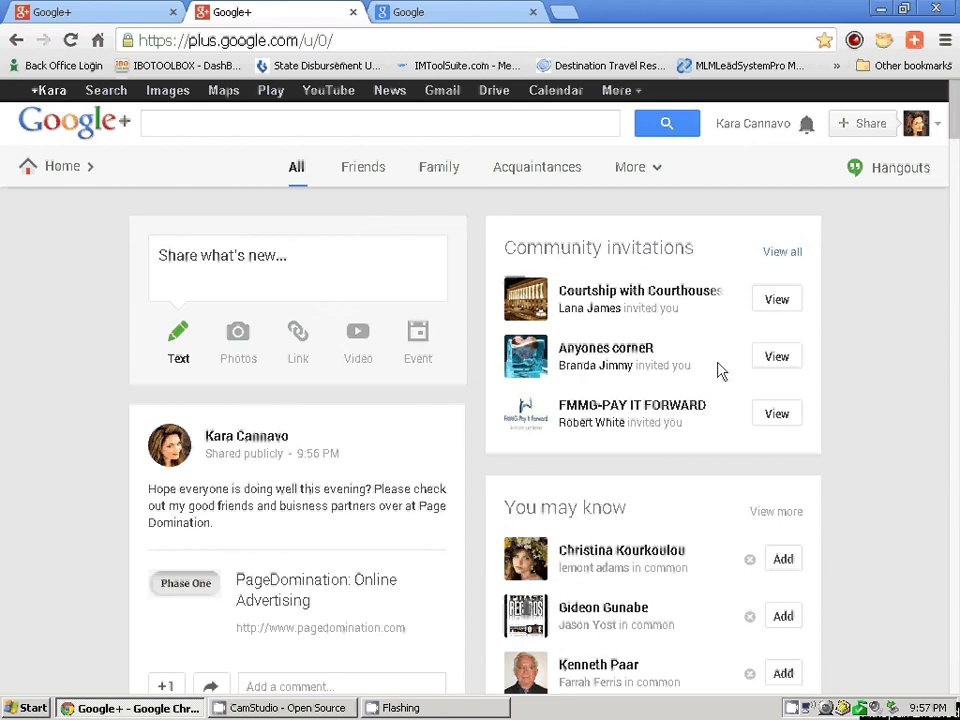
pyautogui.scroll(-5, 890, 365)
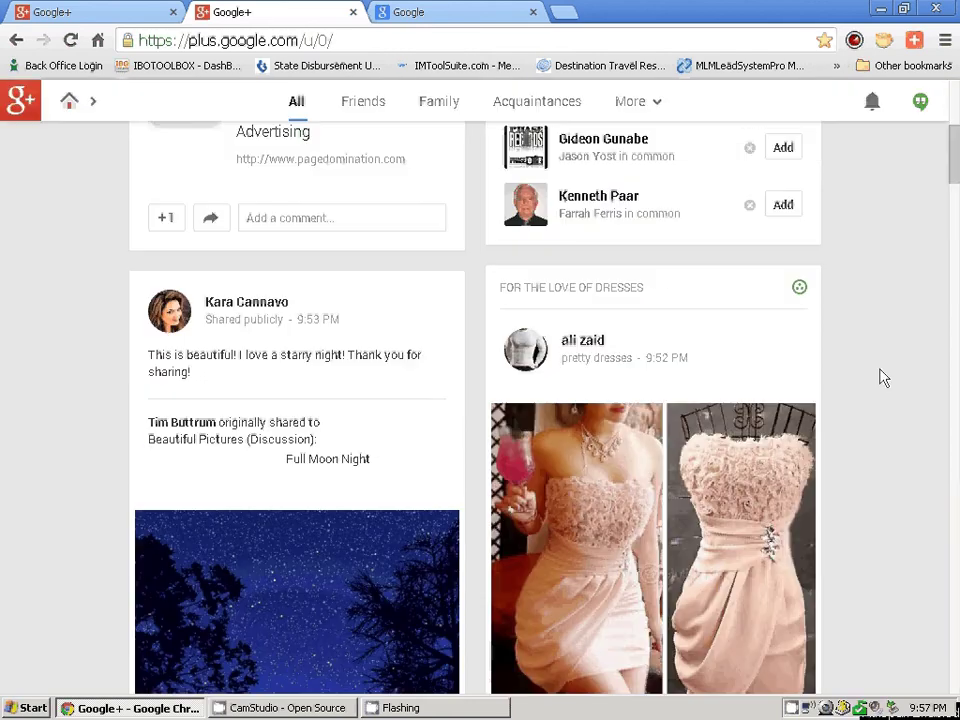
pyautogui.scroll(-5, 882, 377)
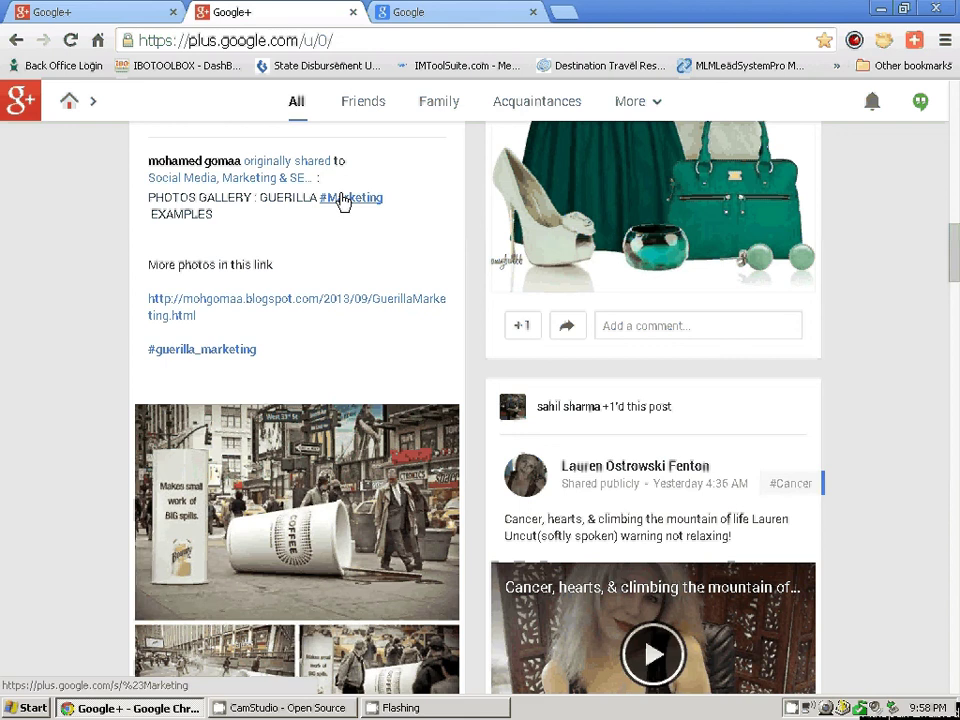
# Step: Open the #Marketing posts and add Marketing magazine to the Friends and Following circles
pyautogui.click(340, 199)
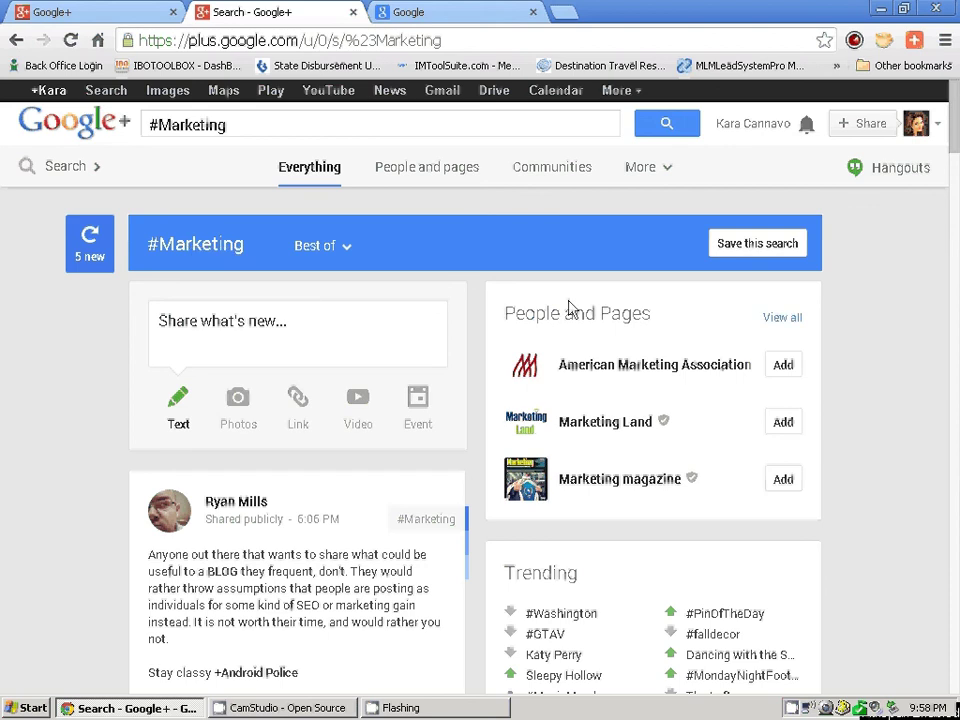
pyautogui.click(786, 488)
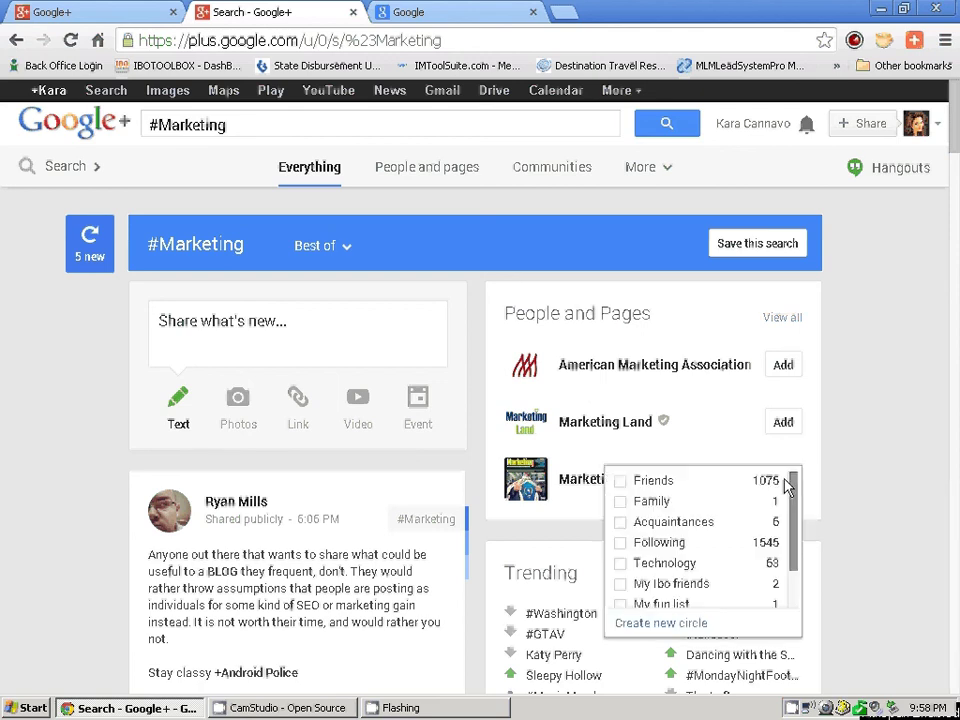
pyautogui.click(645, 480)
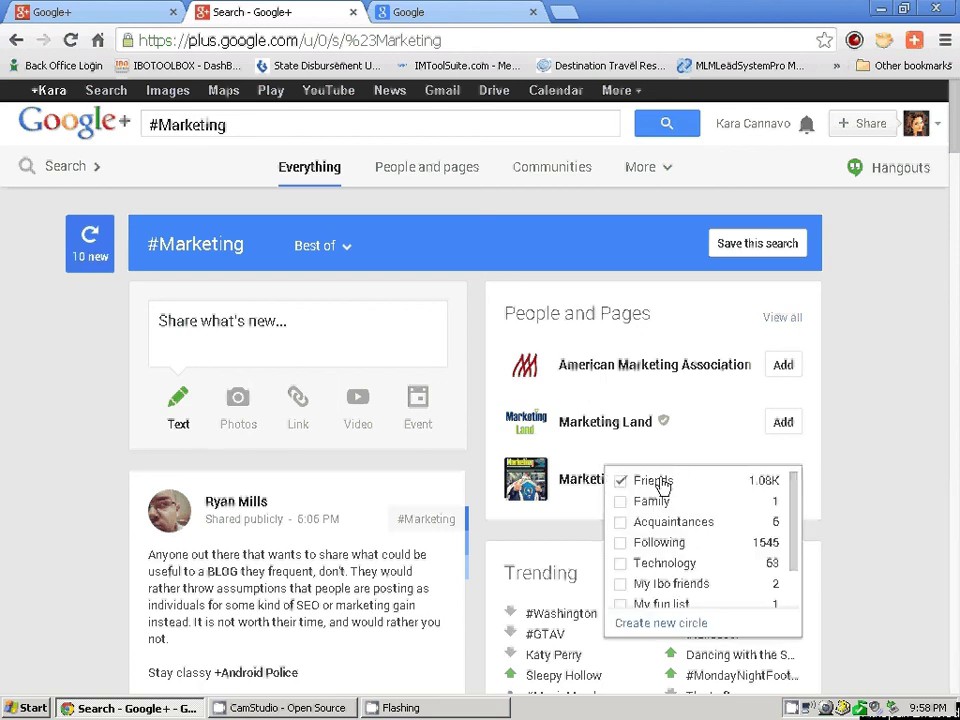
pyautogui.click(640, 545)
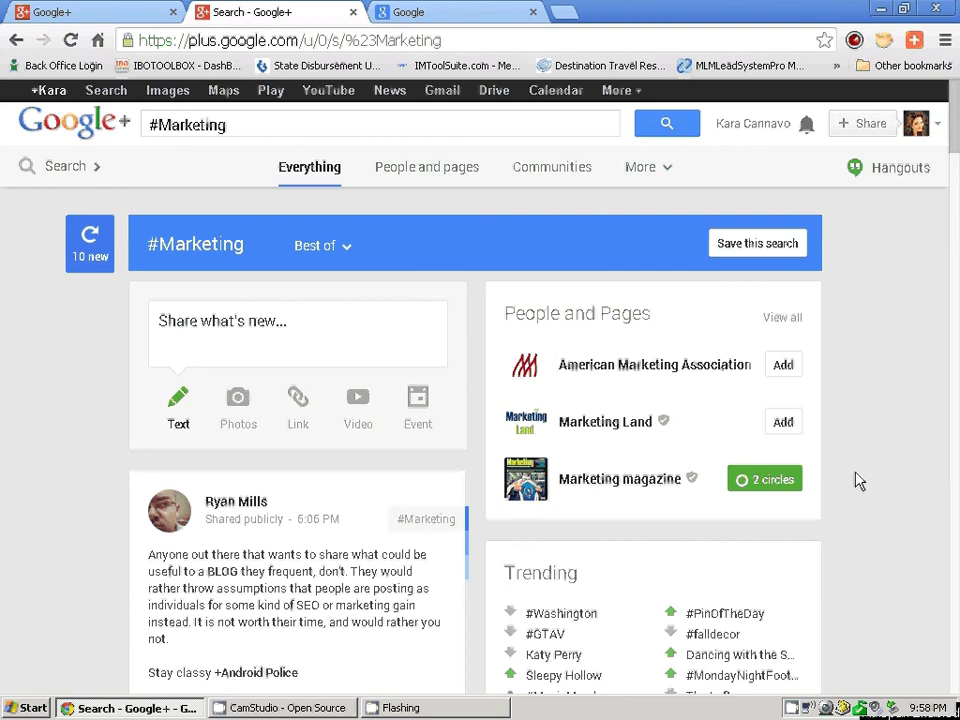
# Step: Add Marketing Land to the Friends and Following circles
pyautogui.moveTo(643, 423)
pyautogui.click(792, 423)
pyautogui.click(664, 423)
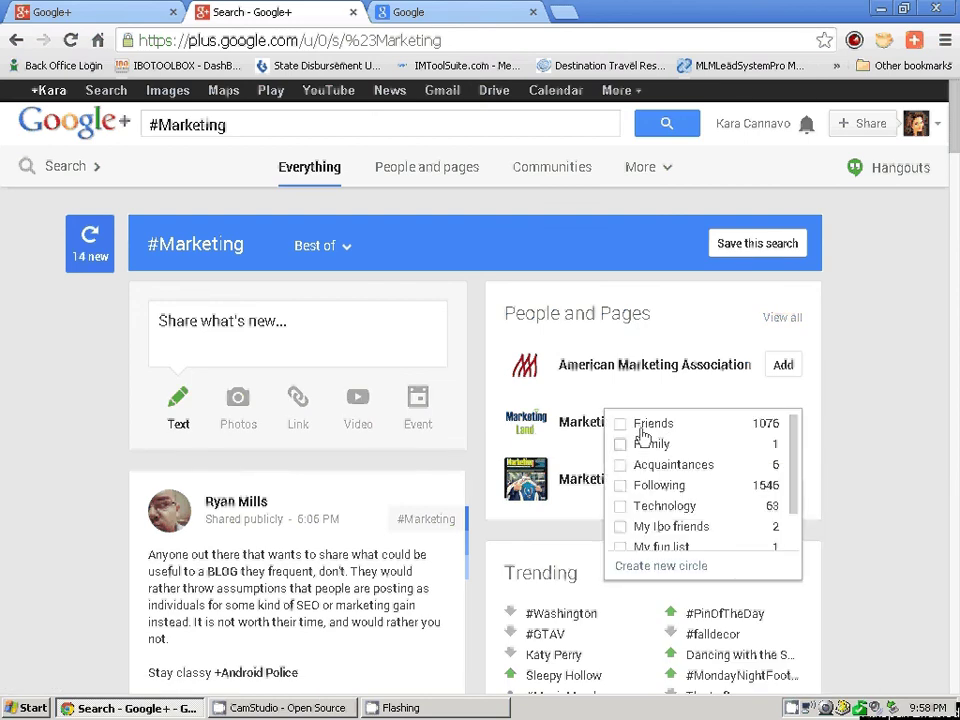
pyautogui.click(628, 485)
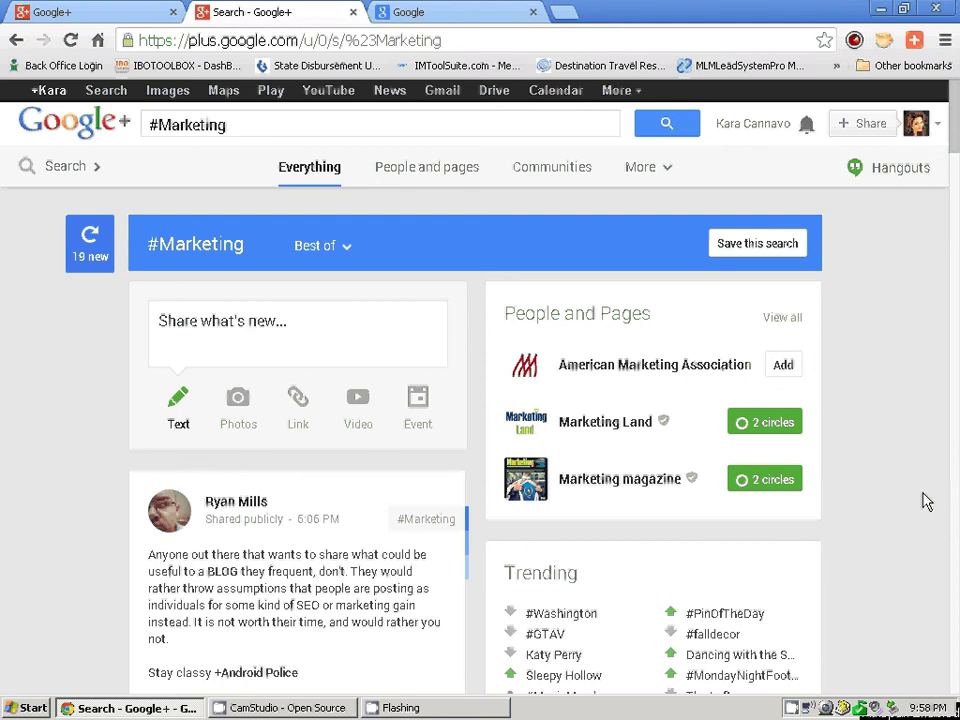
# Step: Scroll the #Marketing results and +1 the We Cell Marketing mobile-marketing video post
pyautogui.scroll(-1, 926, 480)
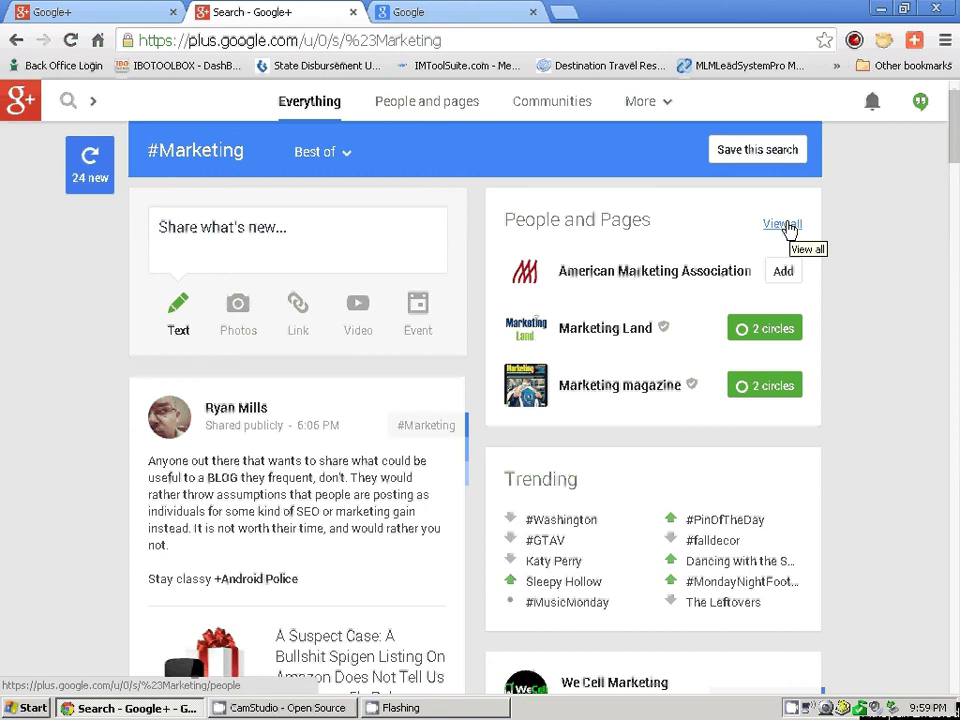
pyautogui.scroll(-1, 876, 402)
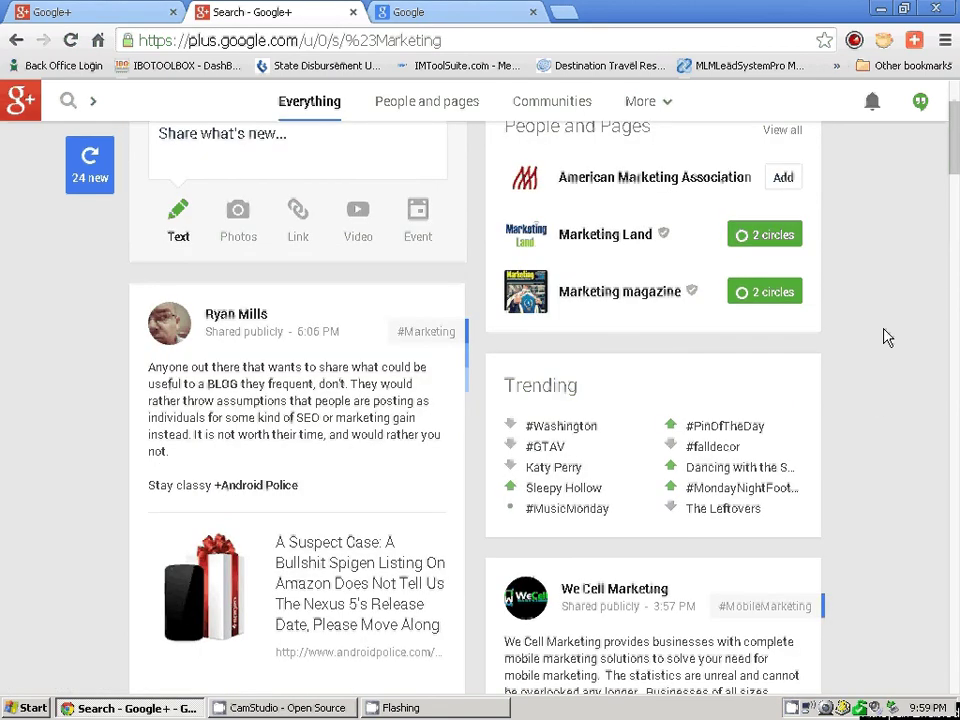
pyautogui.moveTo(753, 245)
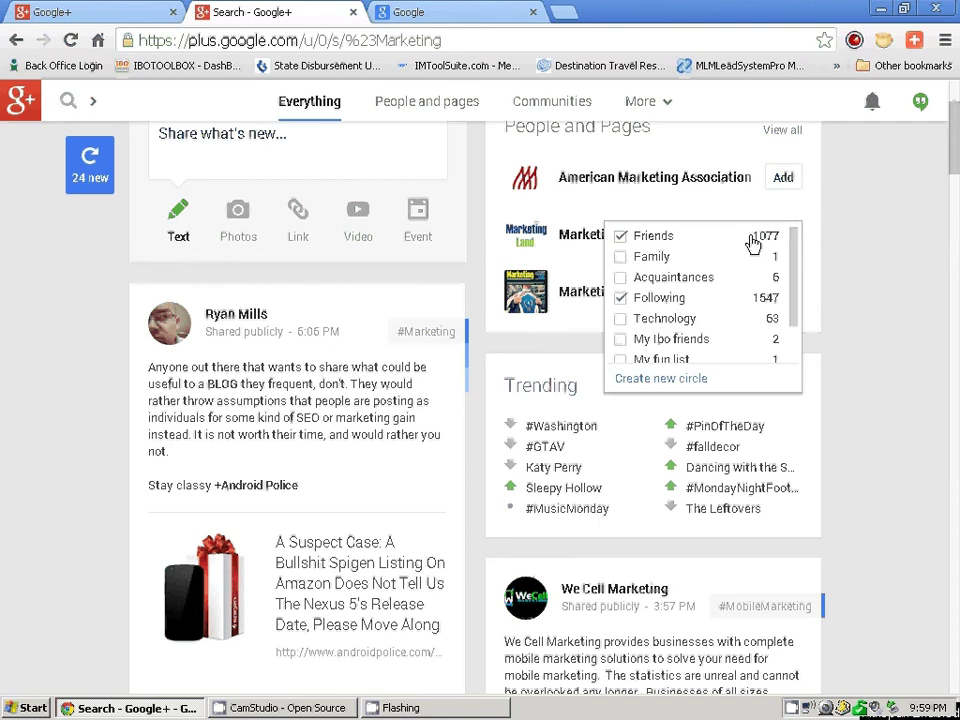
pyautogui.scroll(-2, 80, 444)
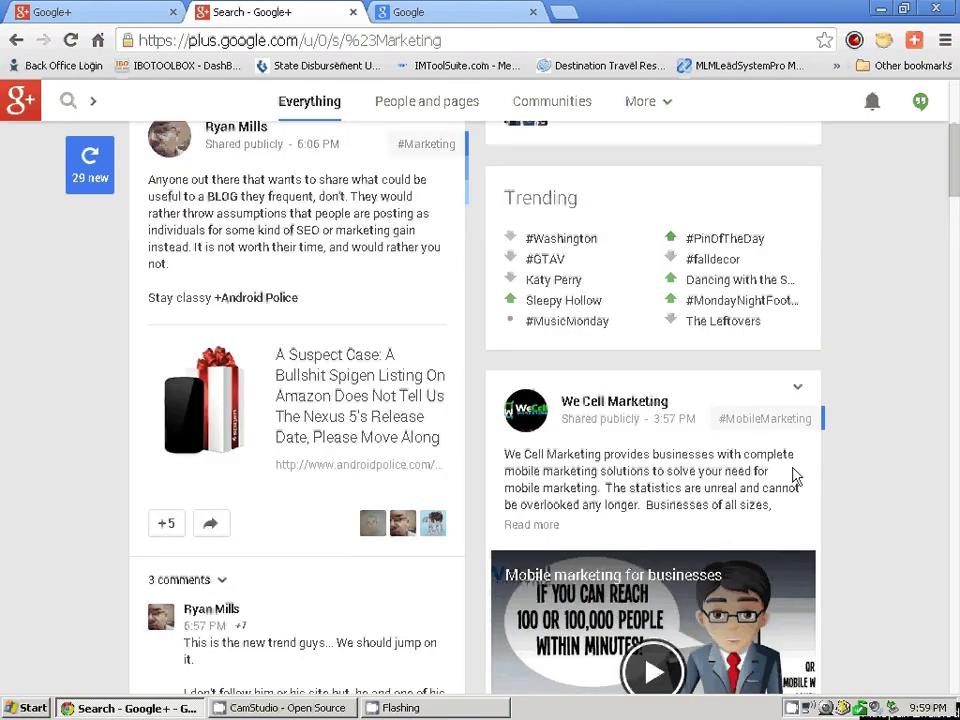
pyautogui.scroll(-1, 950, 480)
pyautogui.scroll(-1, 950, 480)
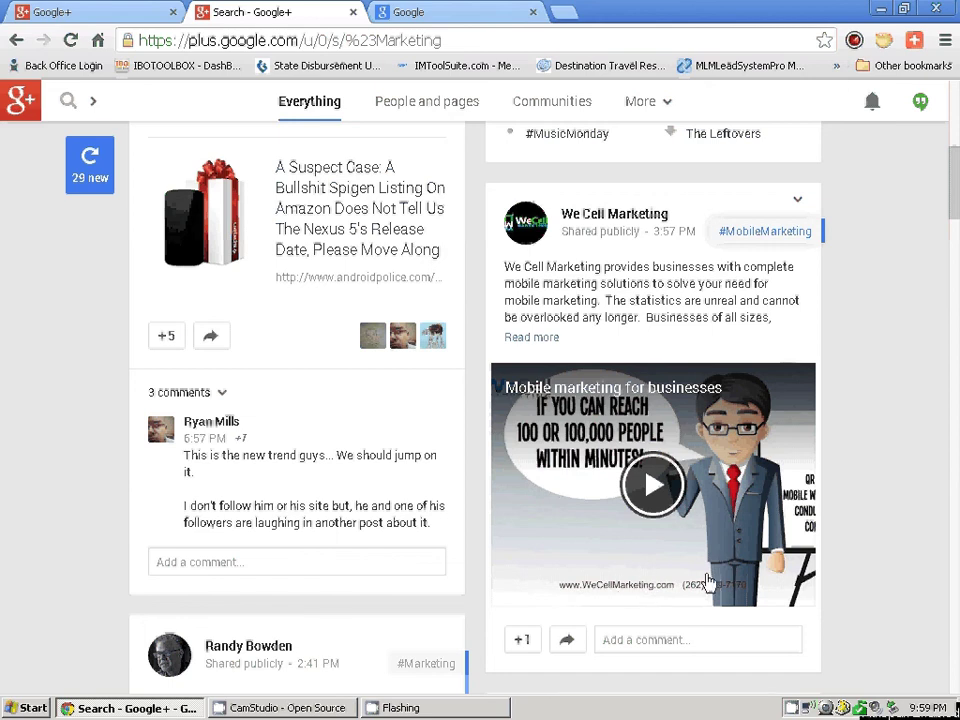
pyautogui.click(521, 639)
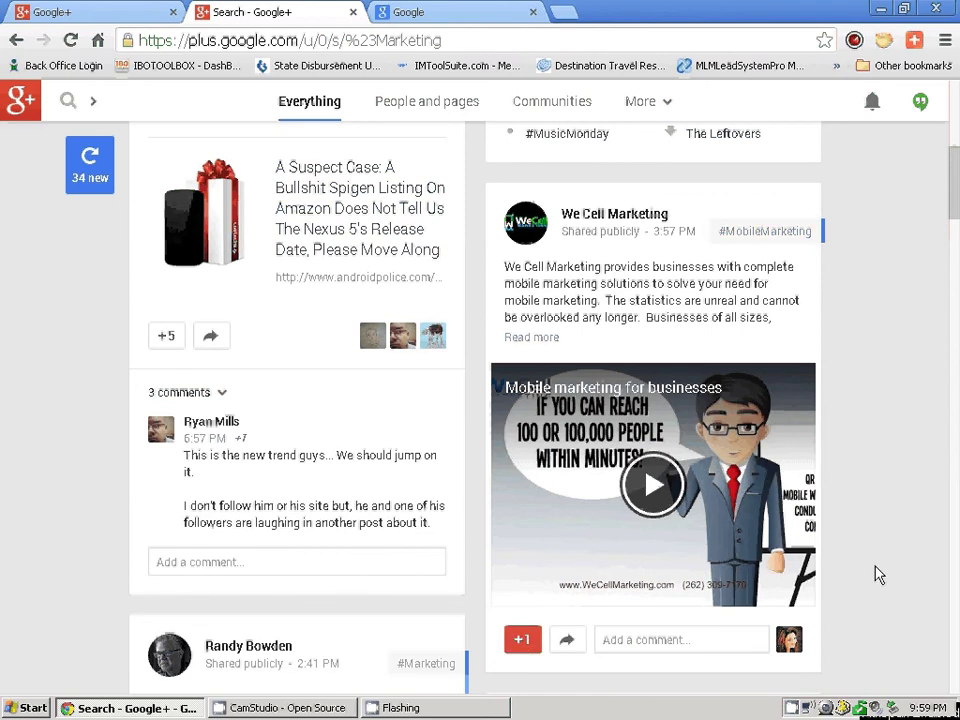
pyautogui.scroll(-3, 876, 574)
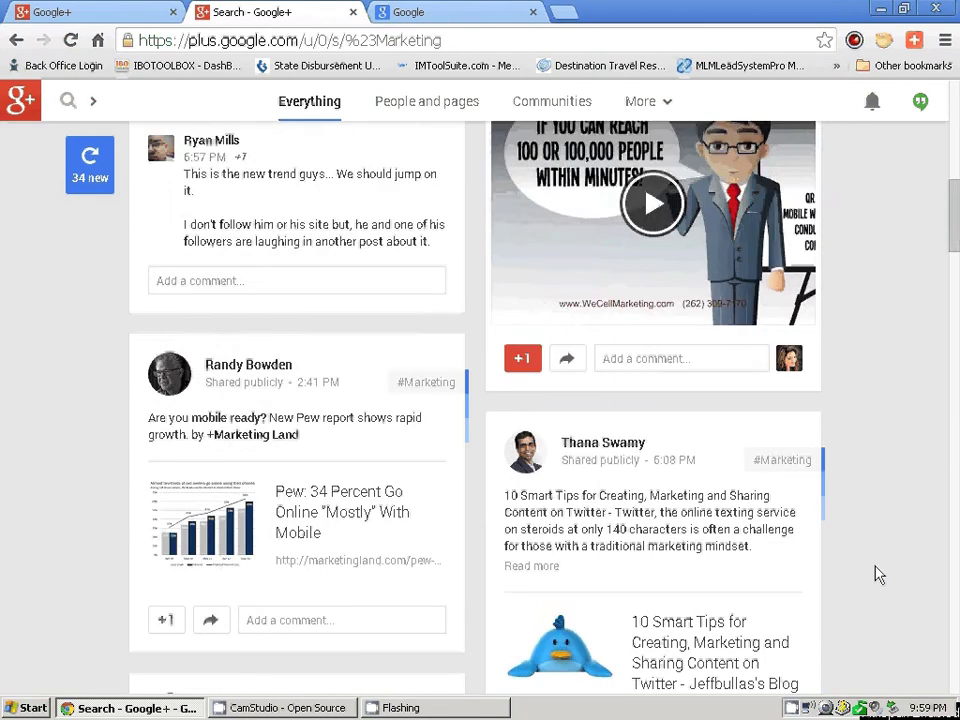
pyautogui.scroll(-1, 876, 574)
pyautogui.scroll(-1, 876, 574)
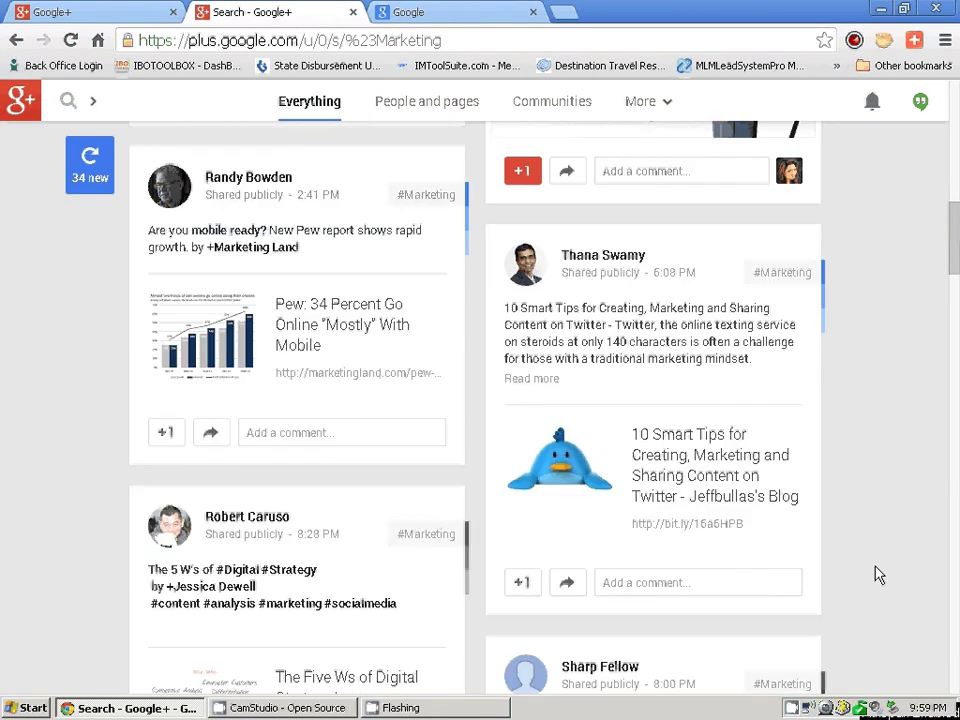
pyautogui.scroll(-5, 876, 574)
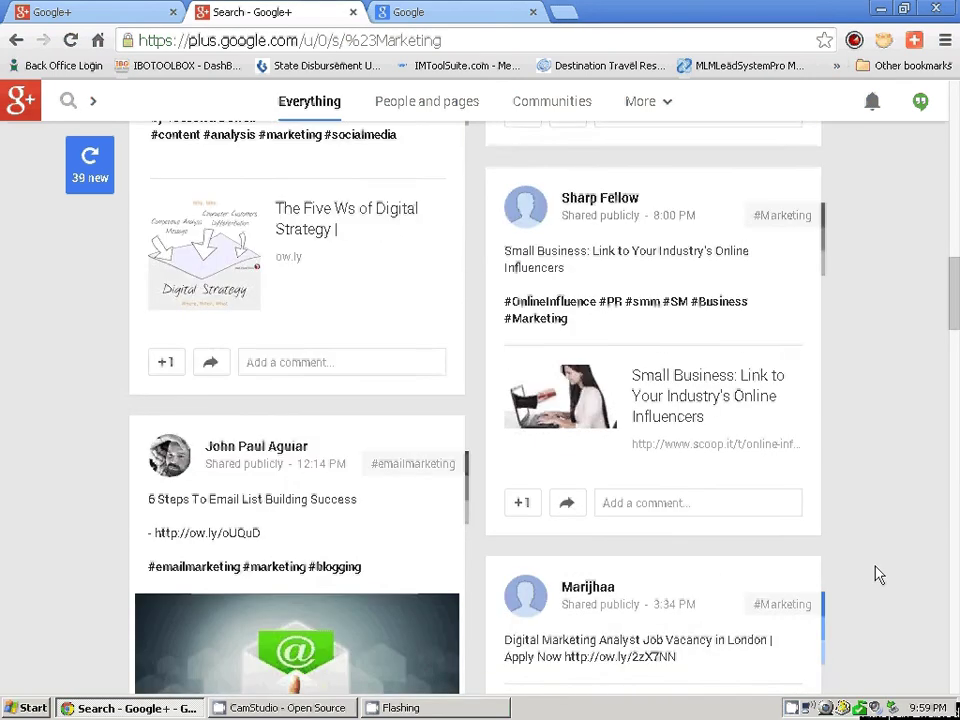
pyautogui.scroll(-1, 876, 574)
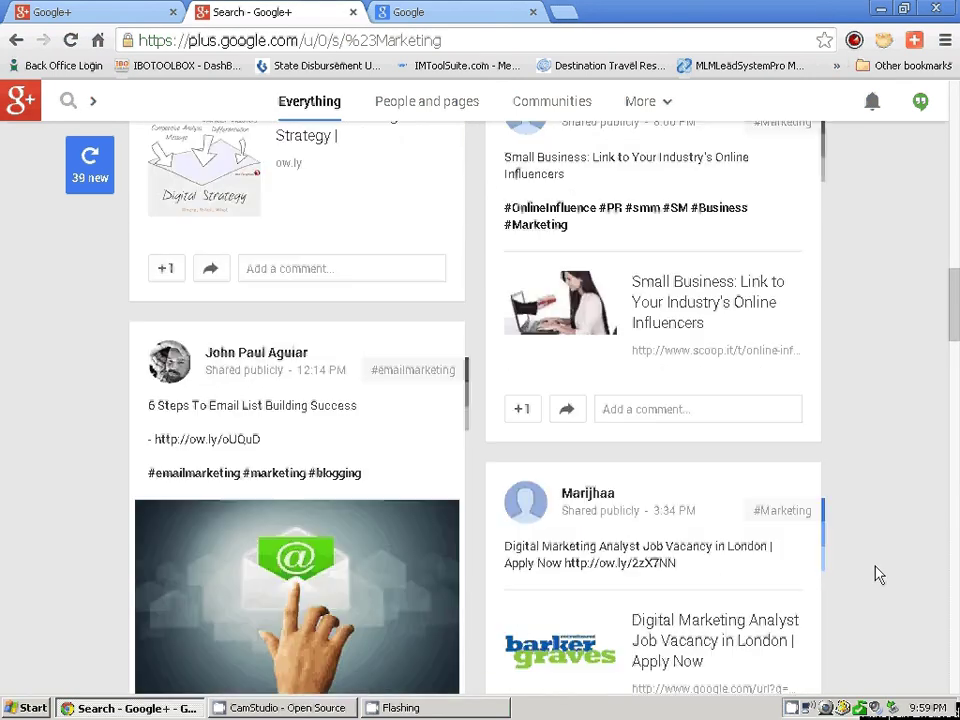
# Step: Open the #blogging hashtag results and browse posts like '13 Things I Learnt from being a Mum who Blogs'
pyautogui.click(334, 474)
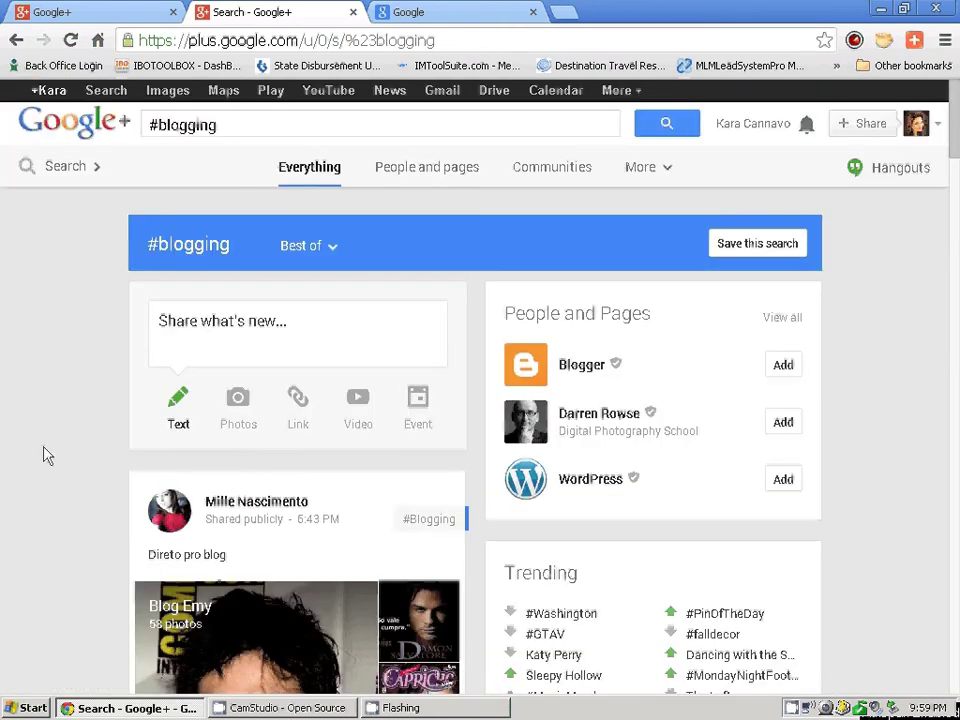
pyautogui.scroll(-2, 886, 450)
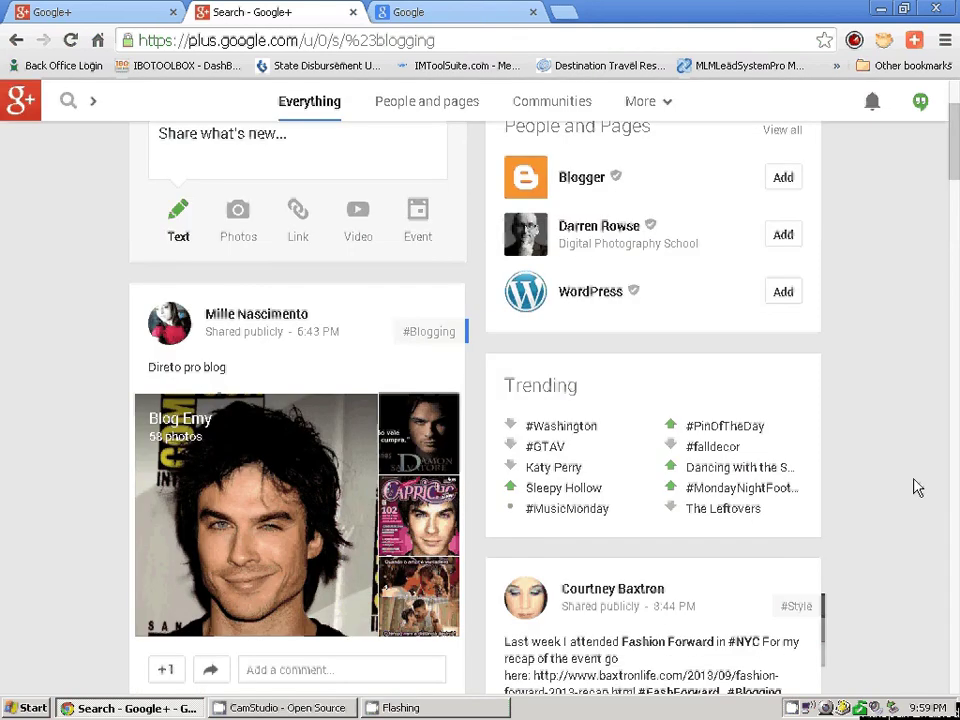
pyautogui.scroll(-2, 918, 488)
pyautogui.scroll(-2, 918, 488)
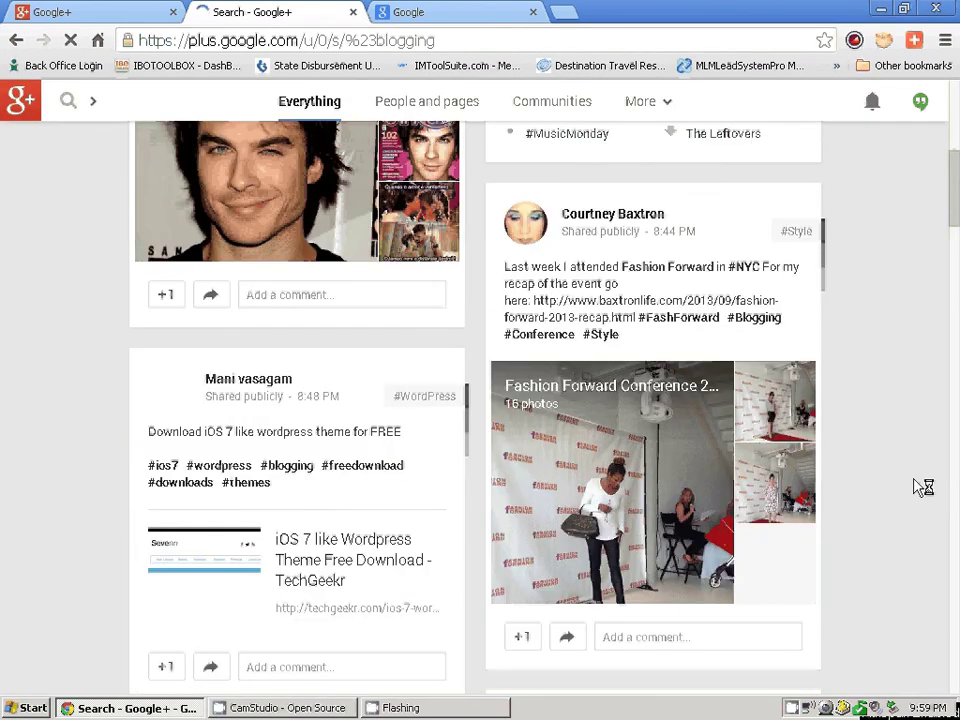
pyautogui.scroll(-2, 922, 487)
pyautogui.scroll(-1, 922, 487)
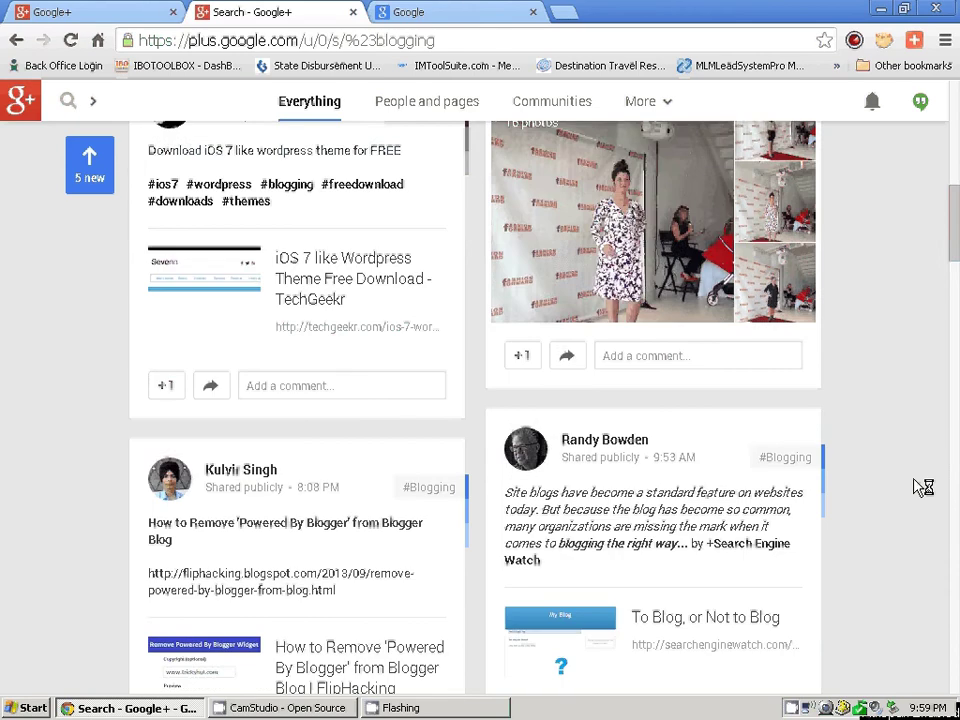
pyautogui.scroll(-1, 902, 512)
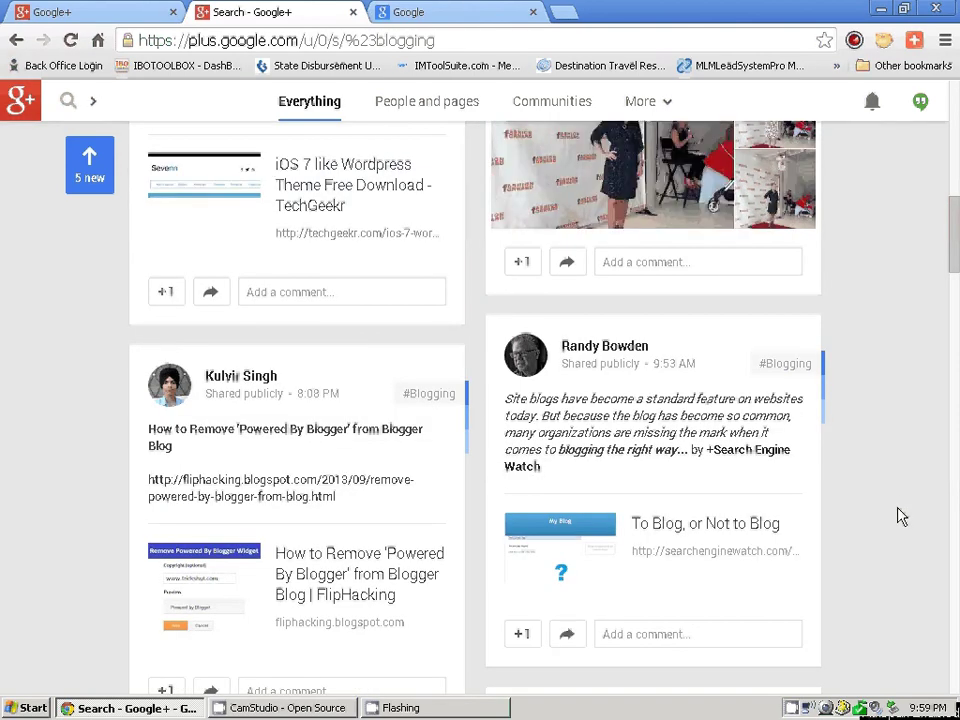
pyautogui.scroll(-1, 902, 516)
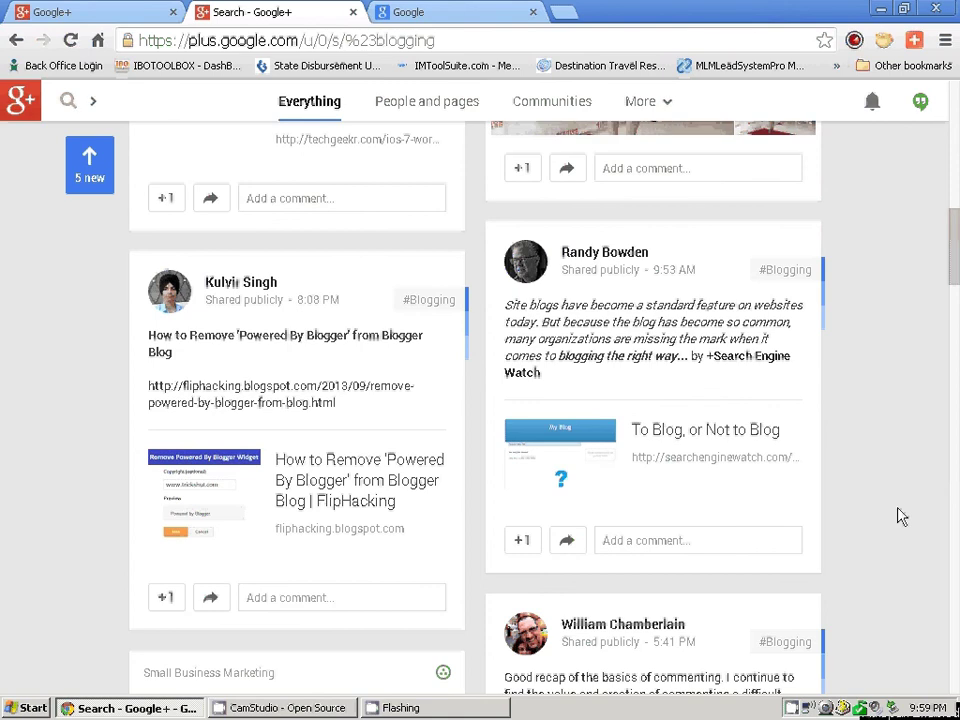
pyautogui.scroll(-1, 902, 516)
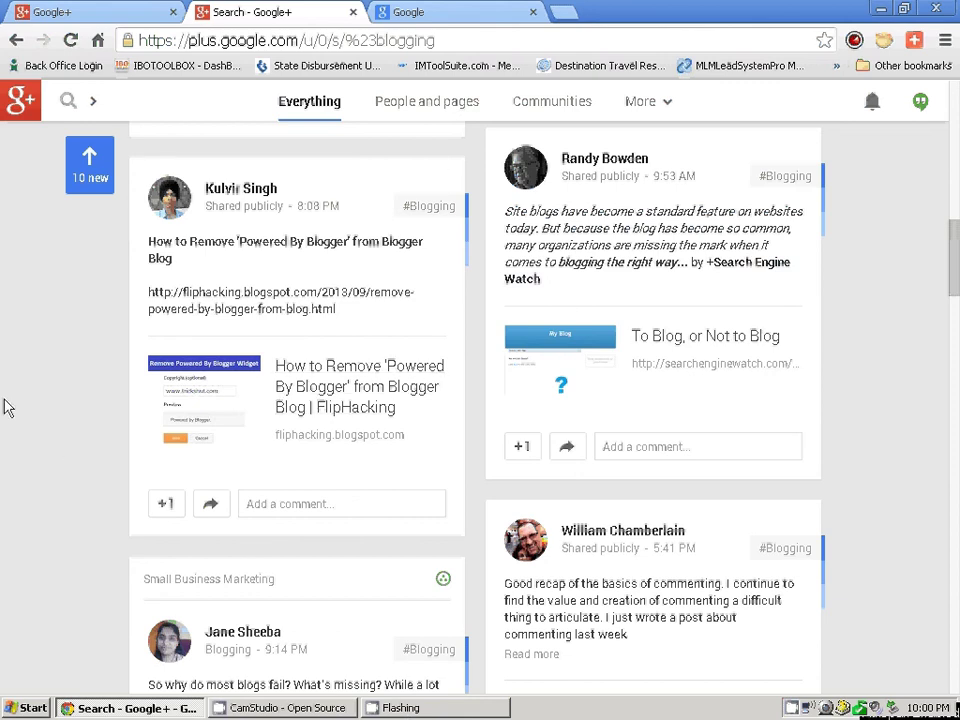
pyautogui.scroll(-1, 5, 407)
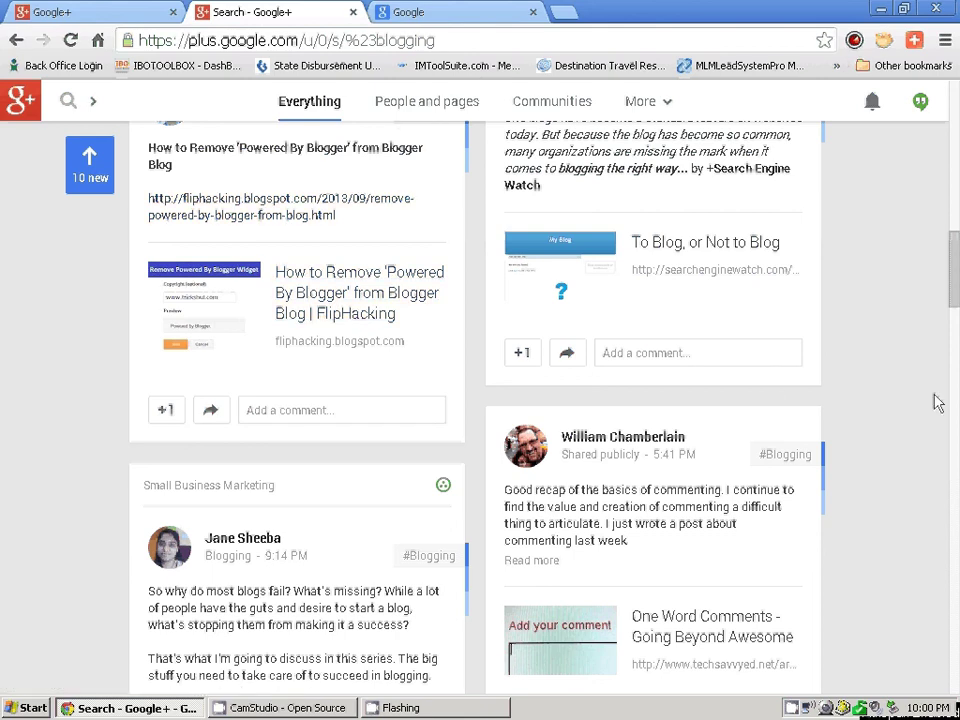
pyautogui.scroll(-4, 938, 402)
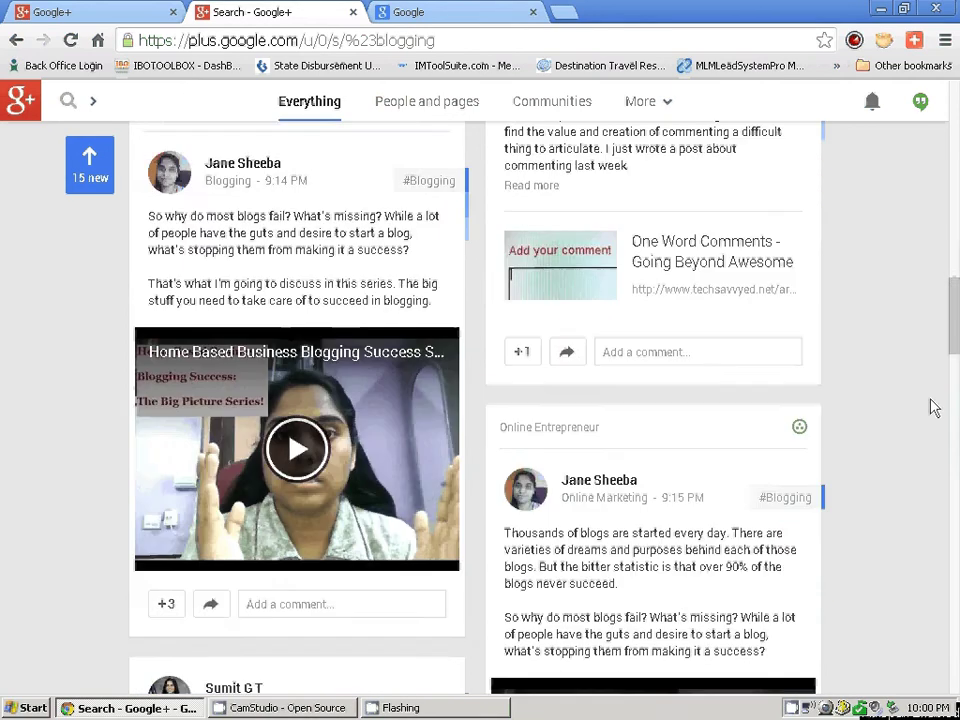
pyautogui.scroll(-3, 934, 407)
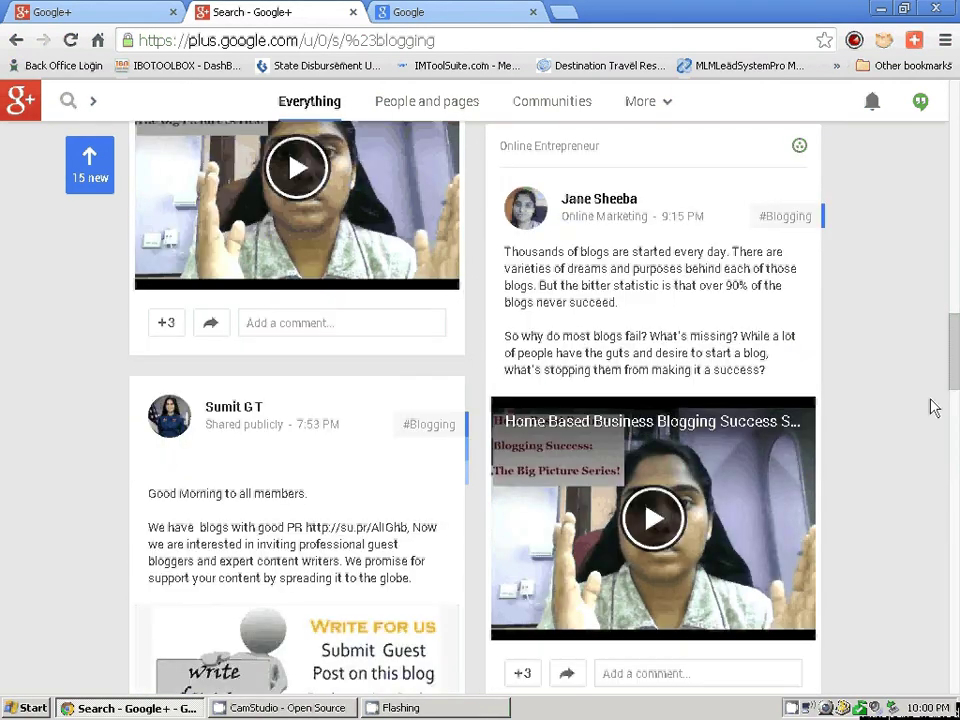
pyautogui.scroll(-1, 934, 407)
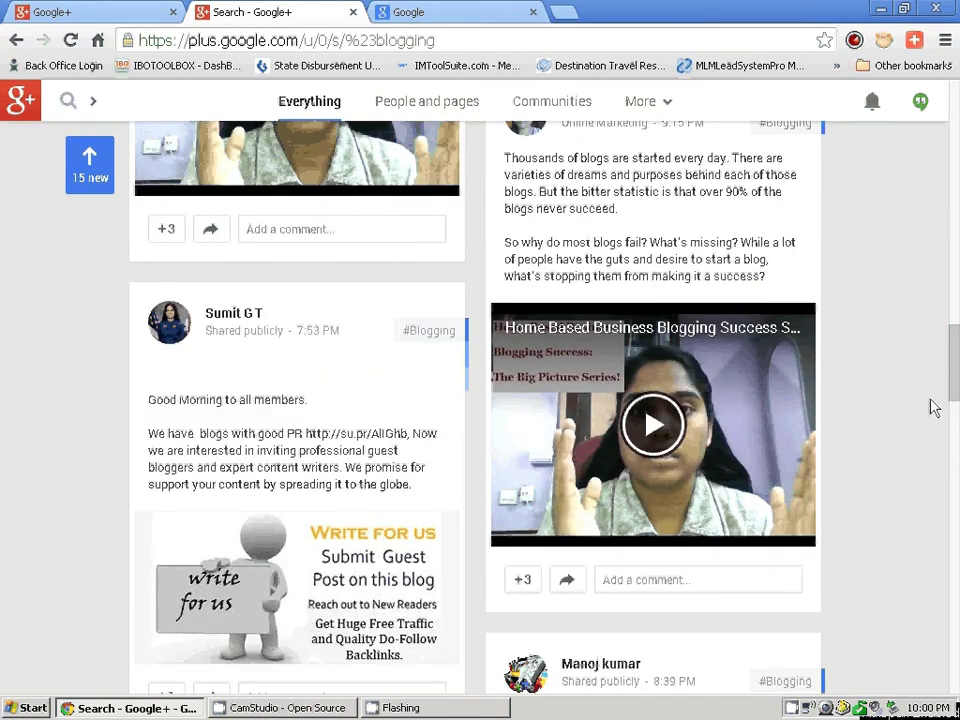
pyautogui.scroll(-1, 934, 407)
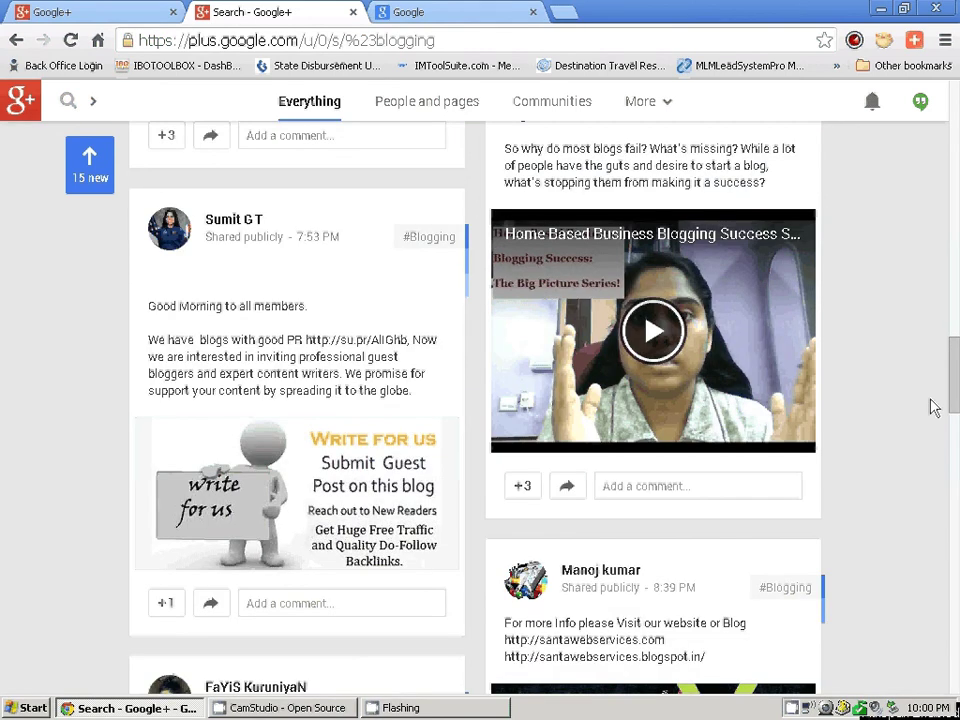
pyautogui.scroll(-1, 934, 407)
pyautogui.scroll(-3, 934, 407)
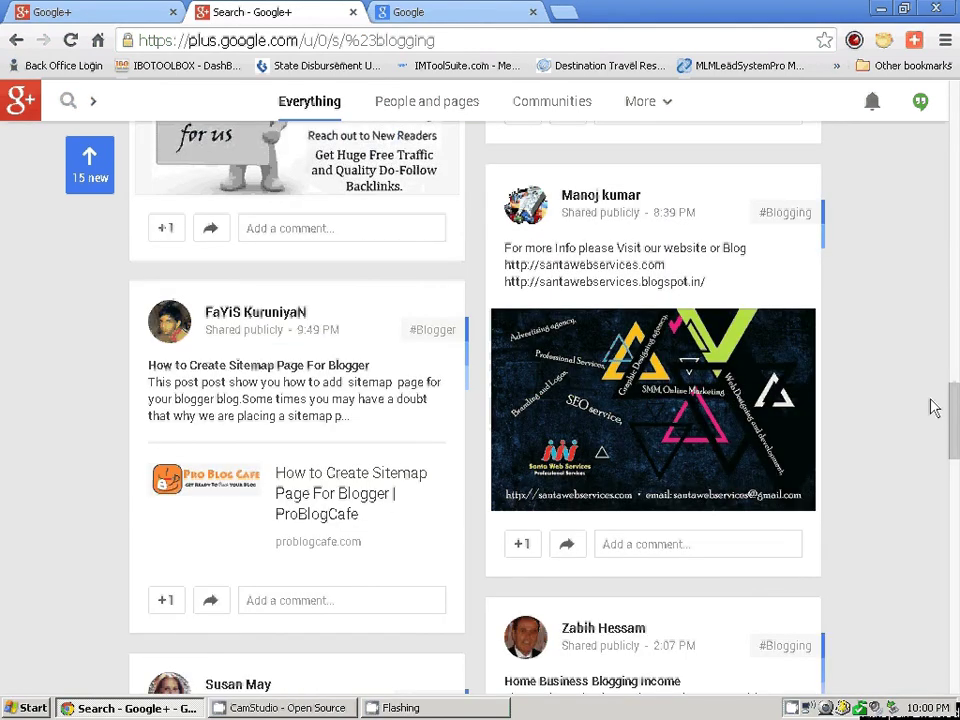
pyautogui.scroll(-2, 934, 407)
pyautogui.scroll(-3, 934, 407)
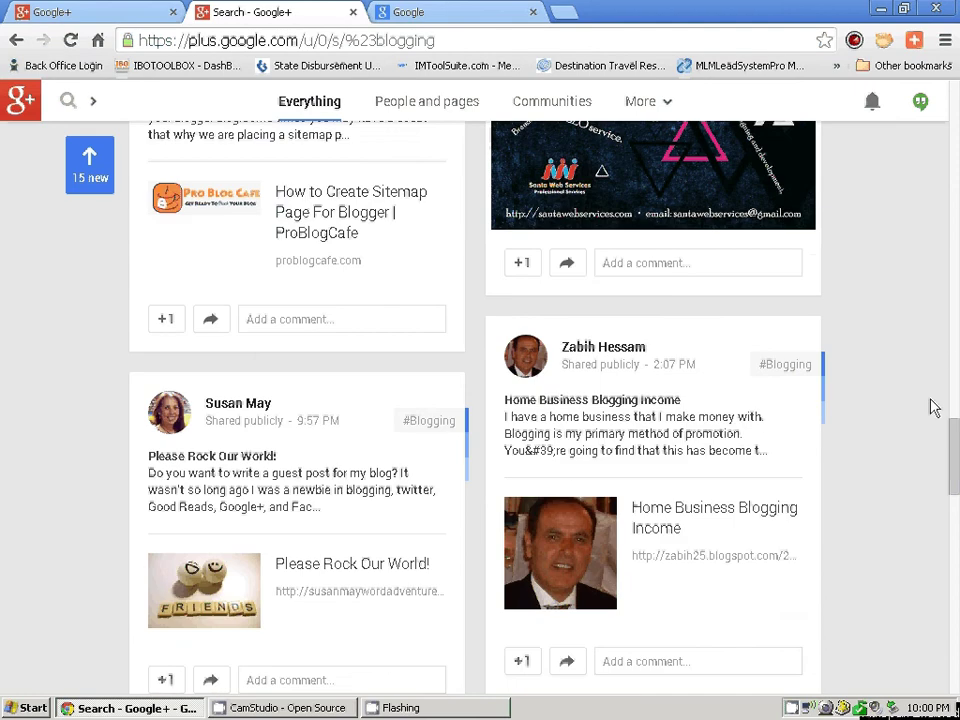
pyautogui.scroll(-2, 934, 407)
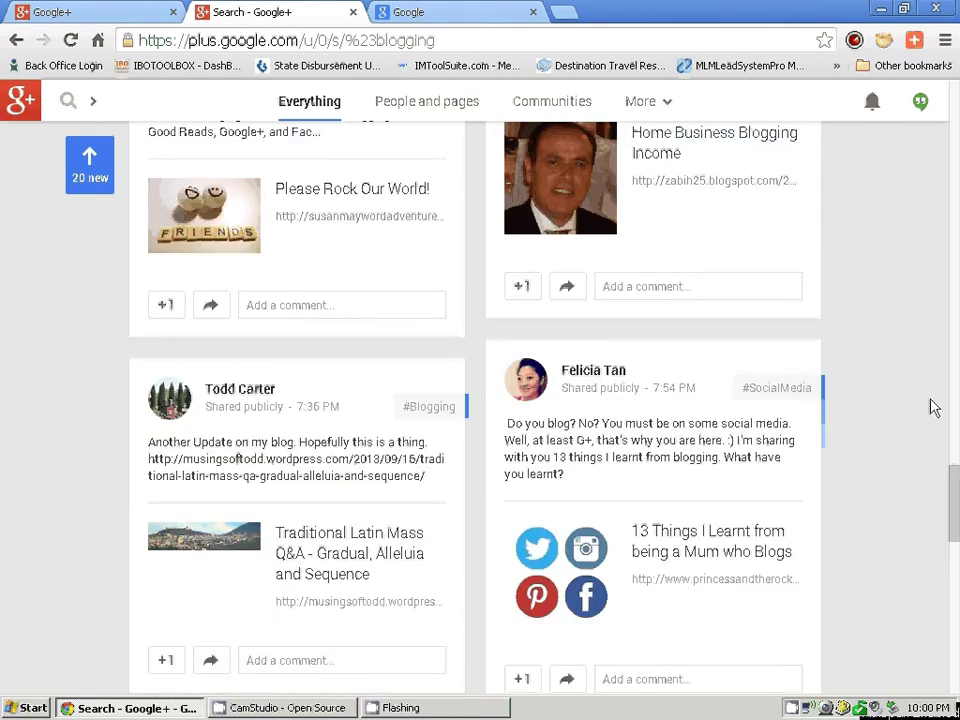
pyautogui.scroll(-1, 934, 407)
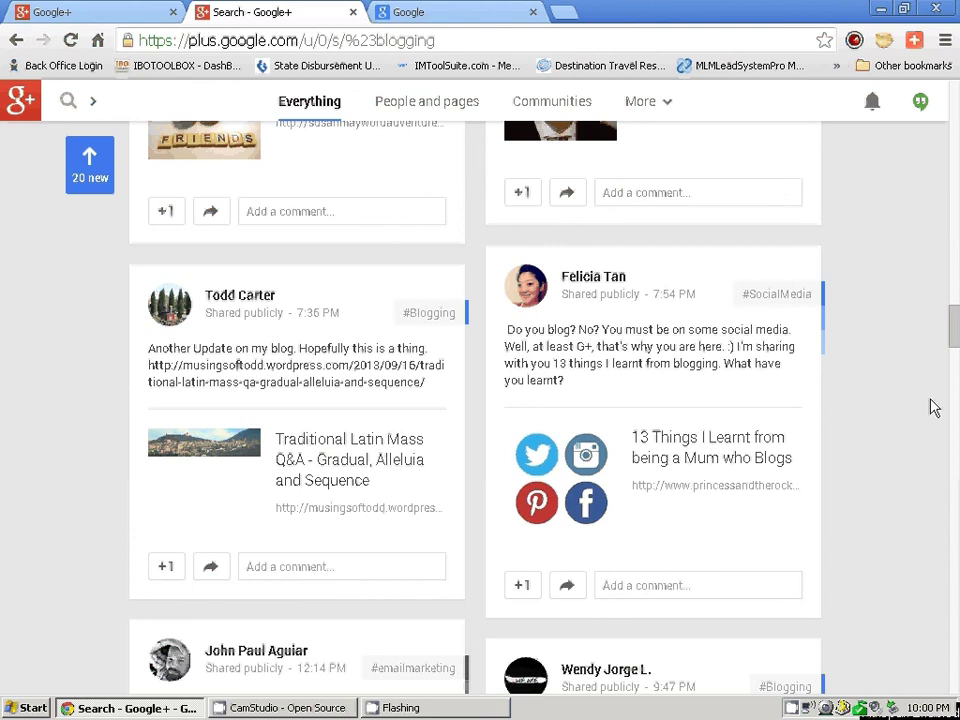
pyautogui.scroll(-1, 934, 407)
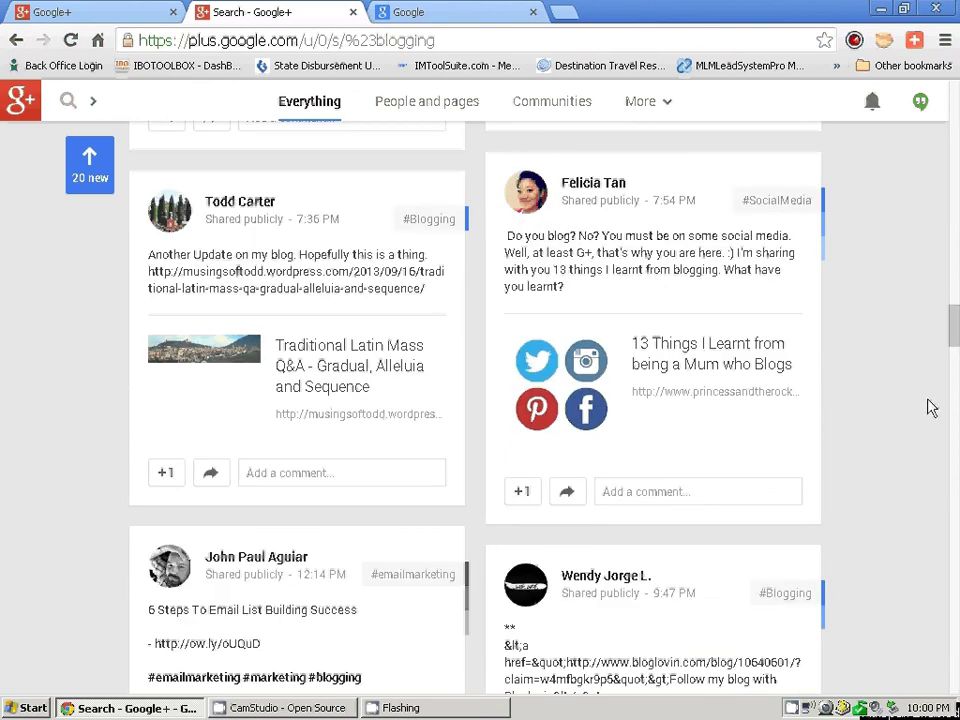
pyautogui.scroll(-5, 894, 411)
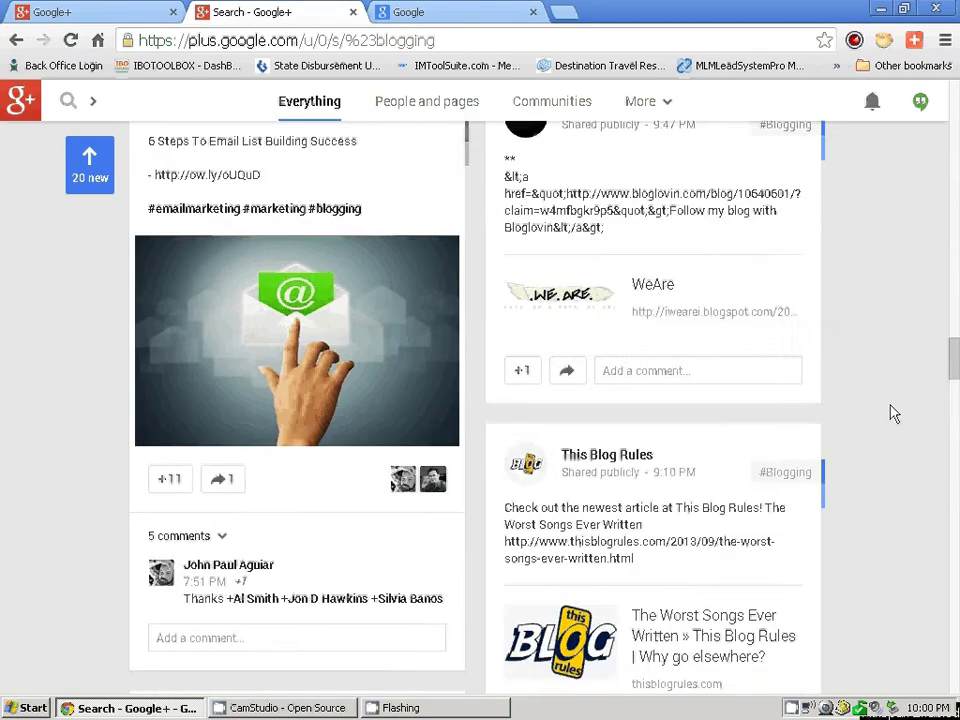
pyautogui.scroll(-4, 894, 413)
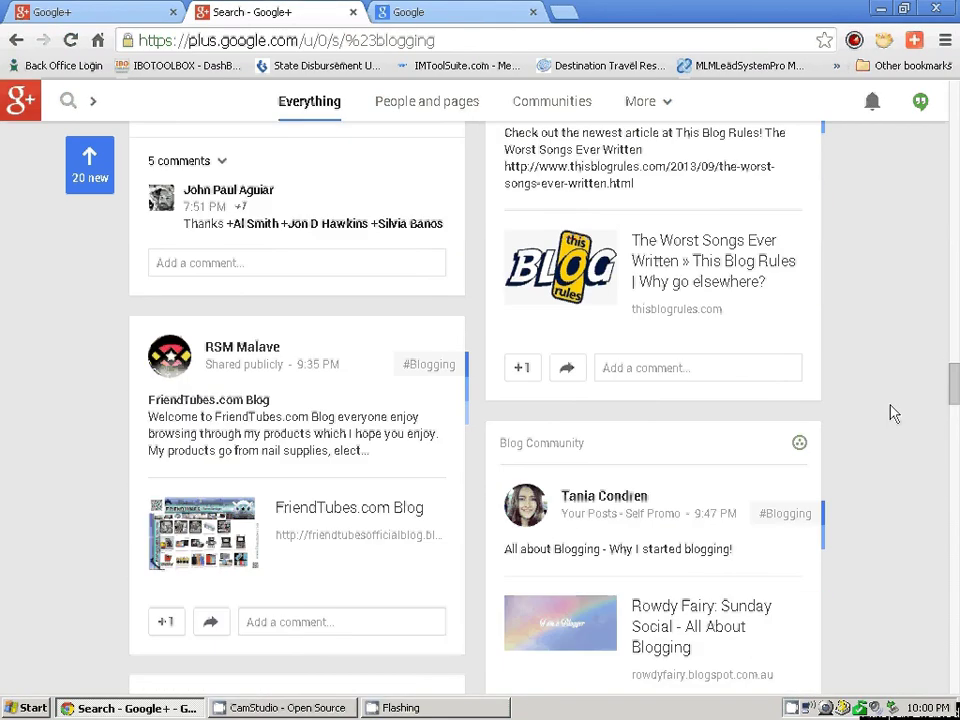
pyautogui.scroll(-2, 894, 413)
pyautogui.scroll(-1, 894, 413)
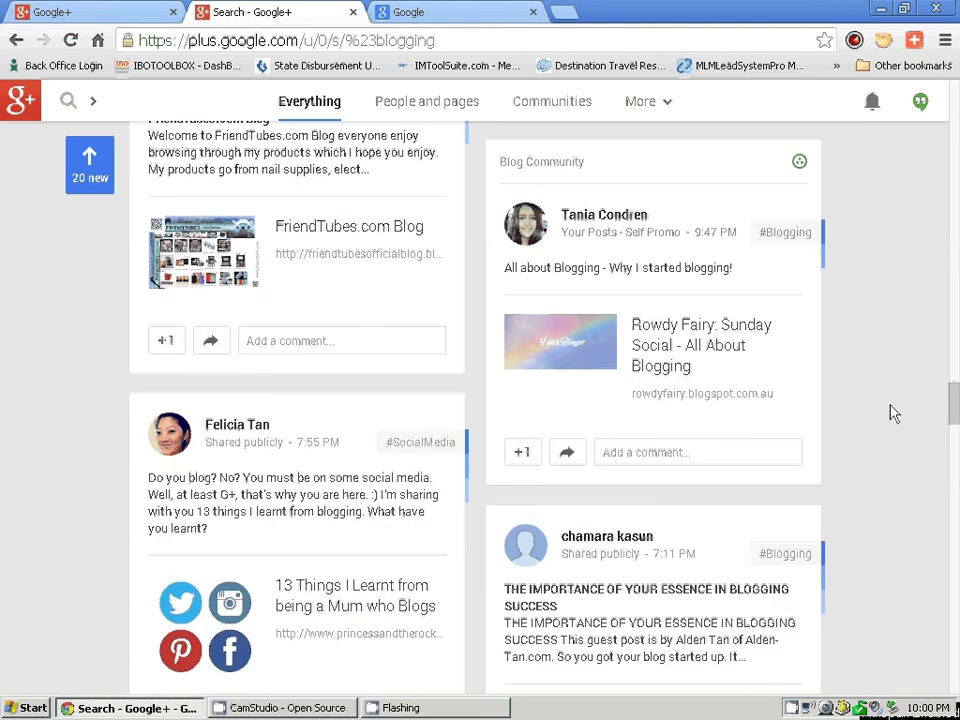
pyautogui.moveTo(398, 444)
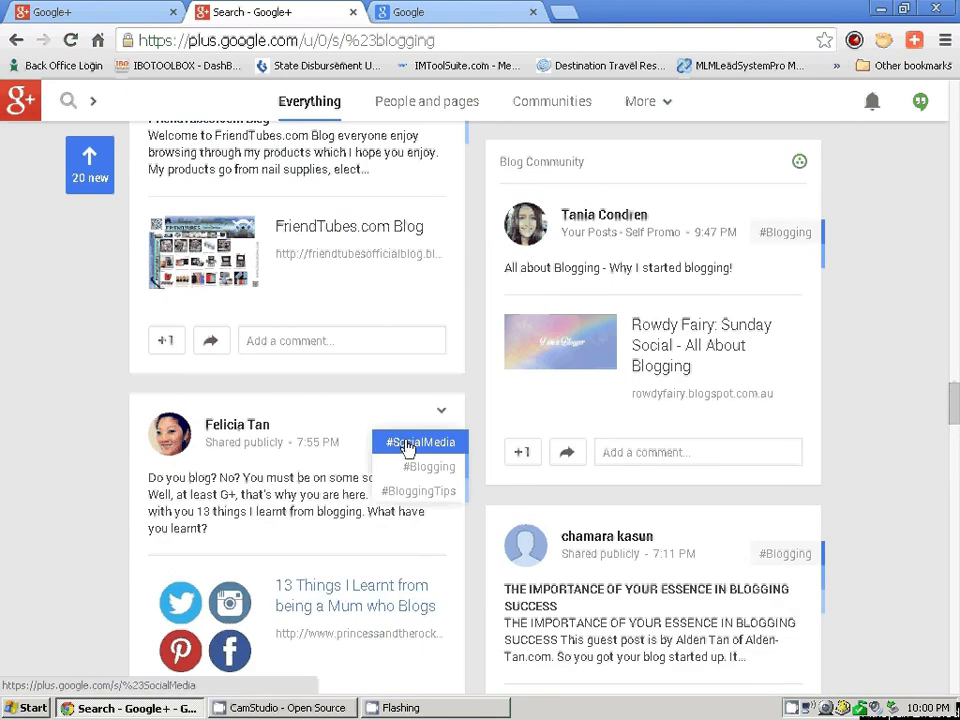
# Step: Show related #SocialMedia posts and +1 the Social Media Examiner embedded-tweets post
pyautogui.click(408, 444)
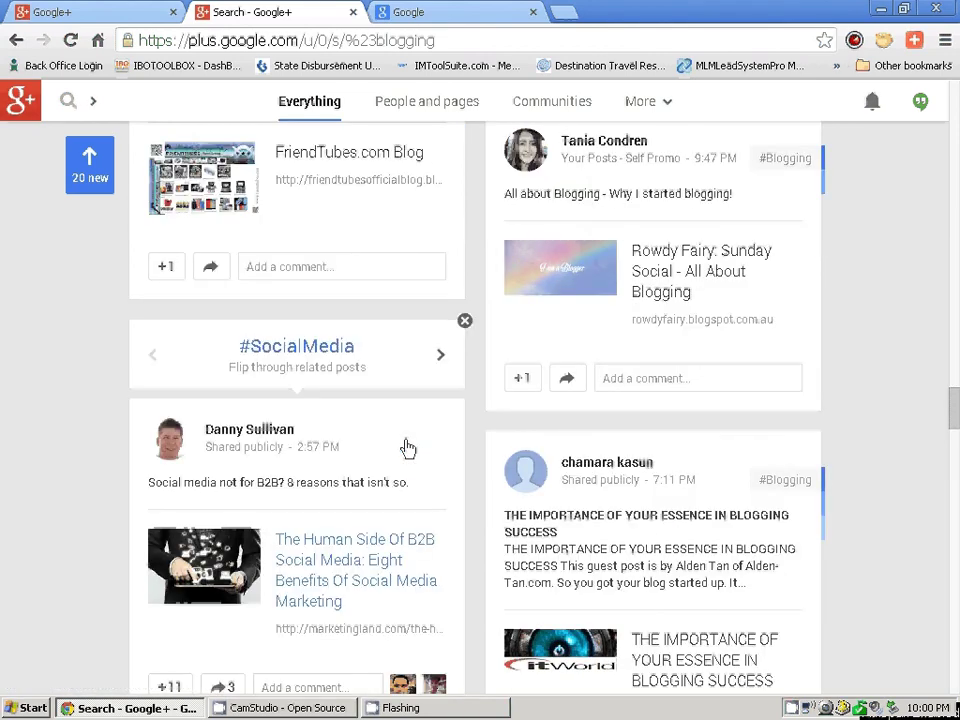
pyautogui.scroll(-1, 80, 405)
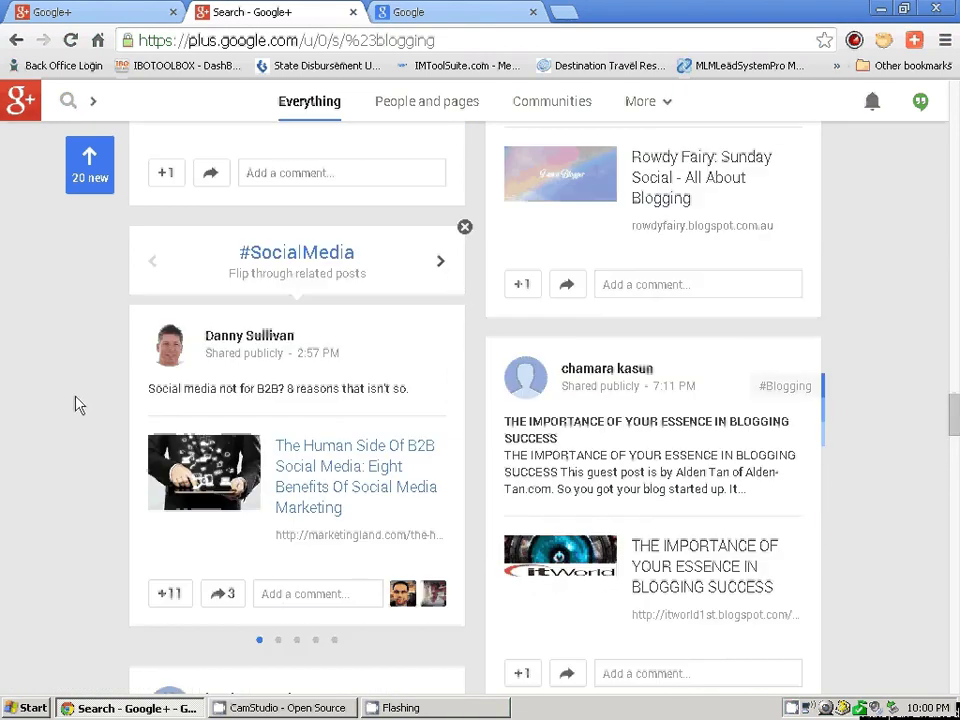
pyautogui.click(442, 268)
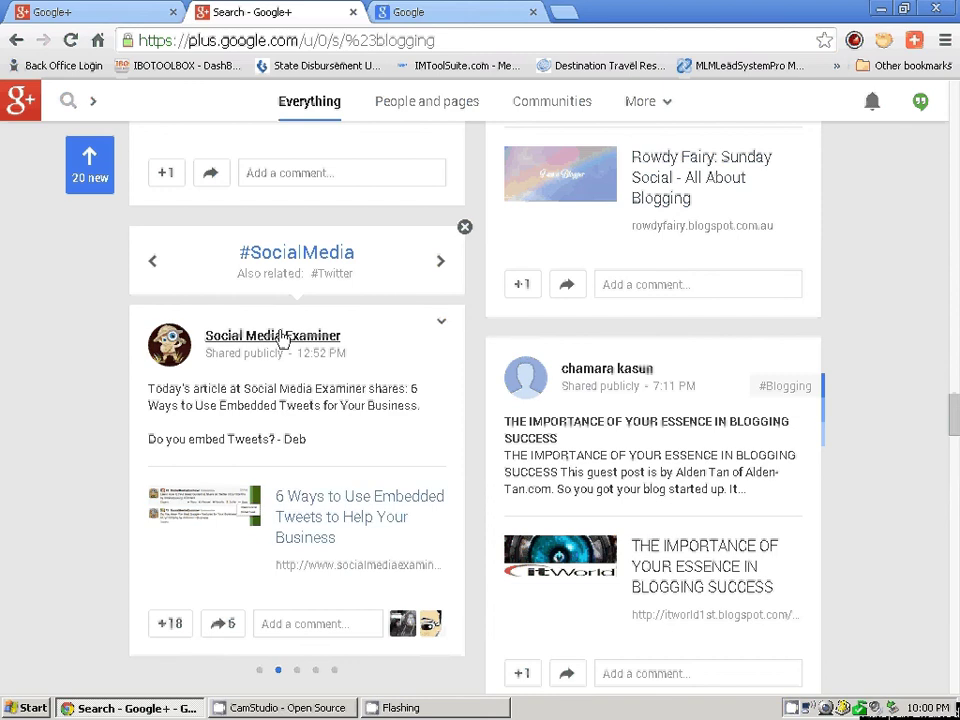
pyautogui.moveTo(281, 337)
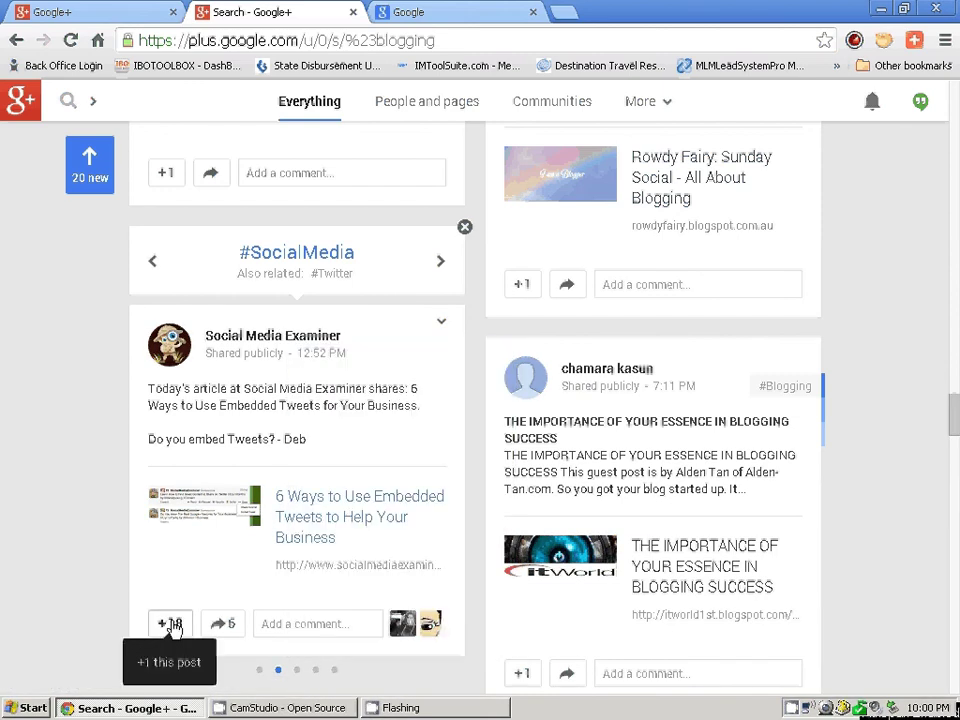
pyautogui.click(170, 624)
# Step: Advance the #SocialMedia carousel to the Social Media Strategy embedding post
pyautogui.click(438, 262)
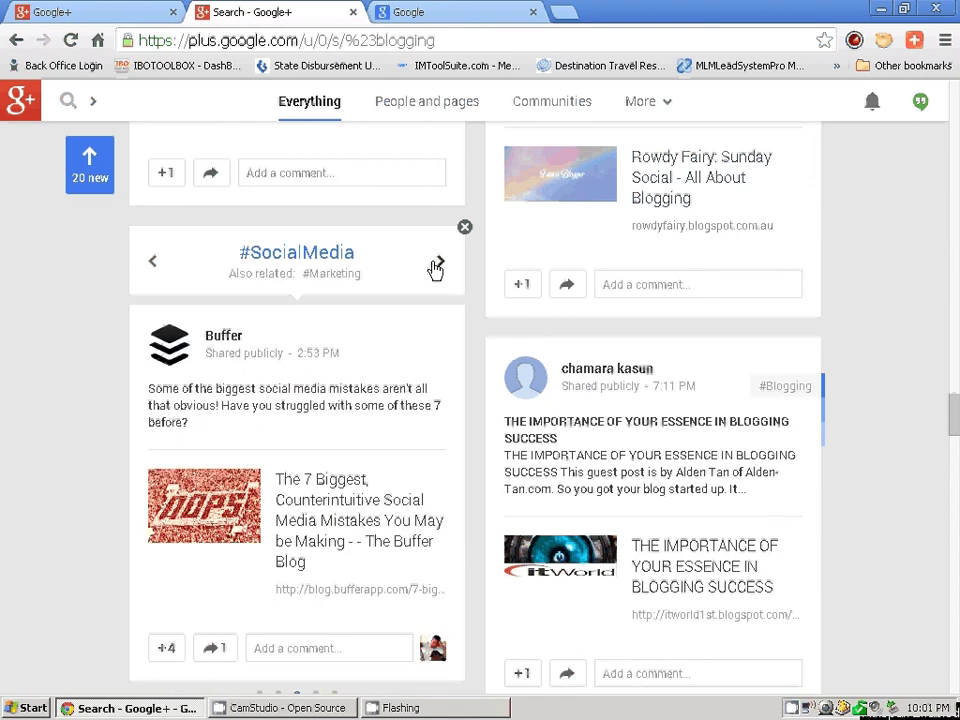
pyautogui.click(437, 263)
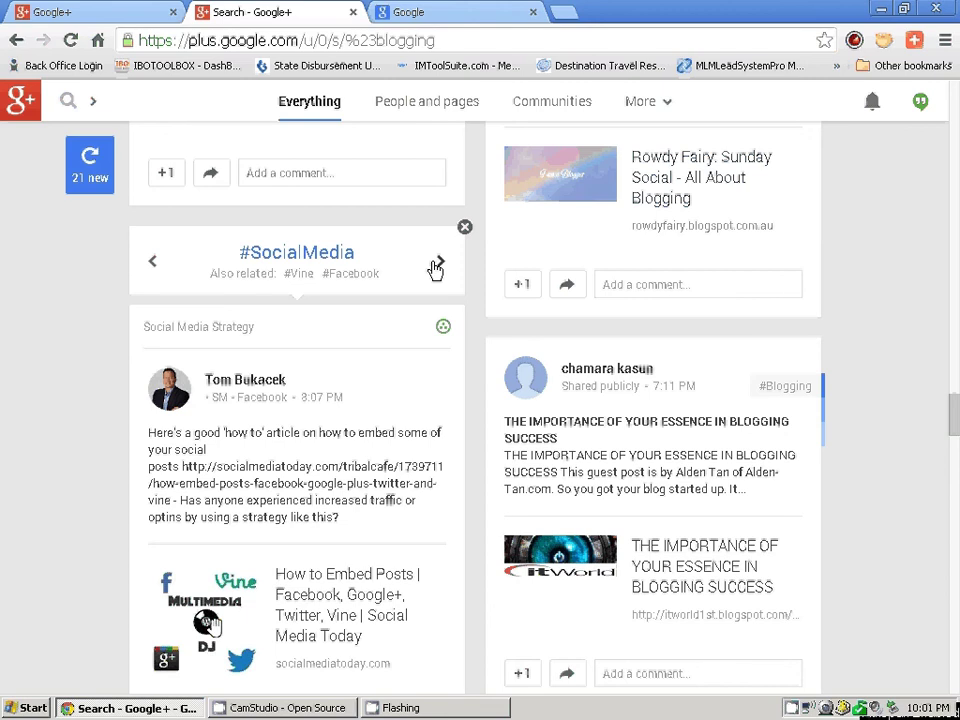
pyautogui.scroll(-1, 360, 410)
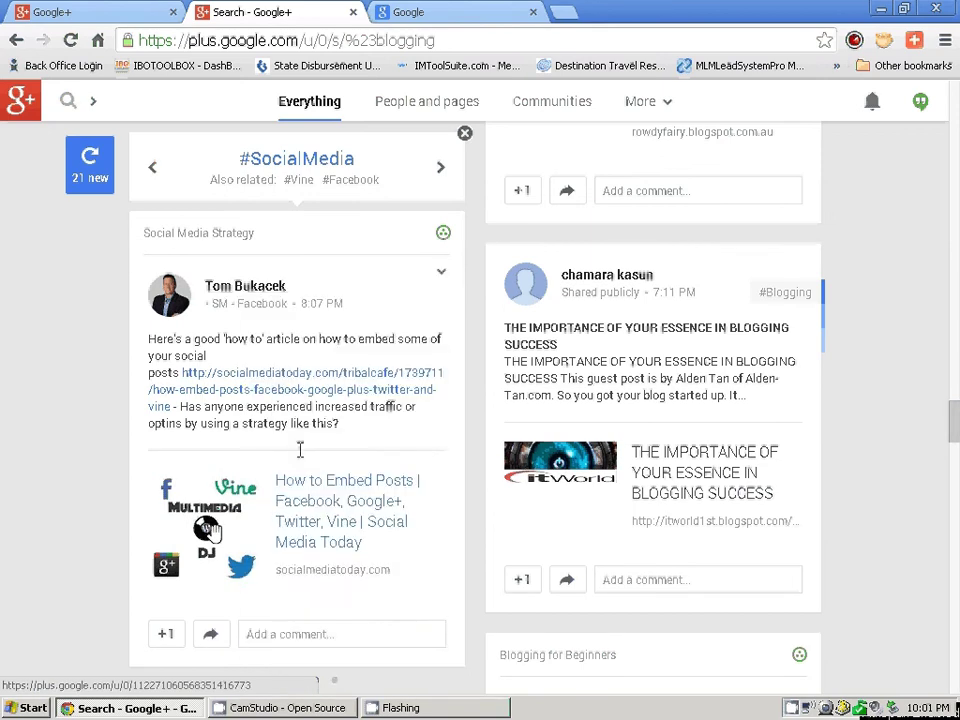
# Step: Add the embedding post's author to Friends and Following circles and +1 the post
pyautogui.moveTo(247, 290)
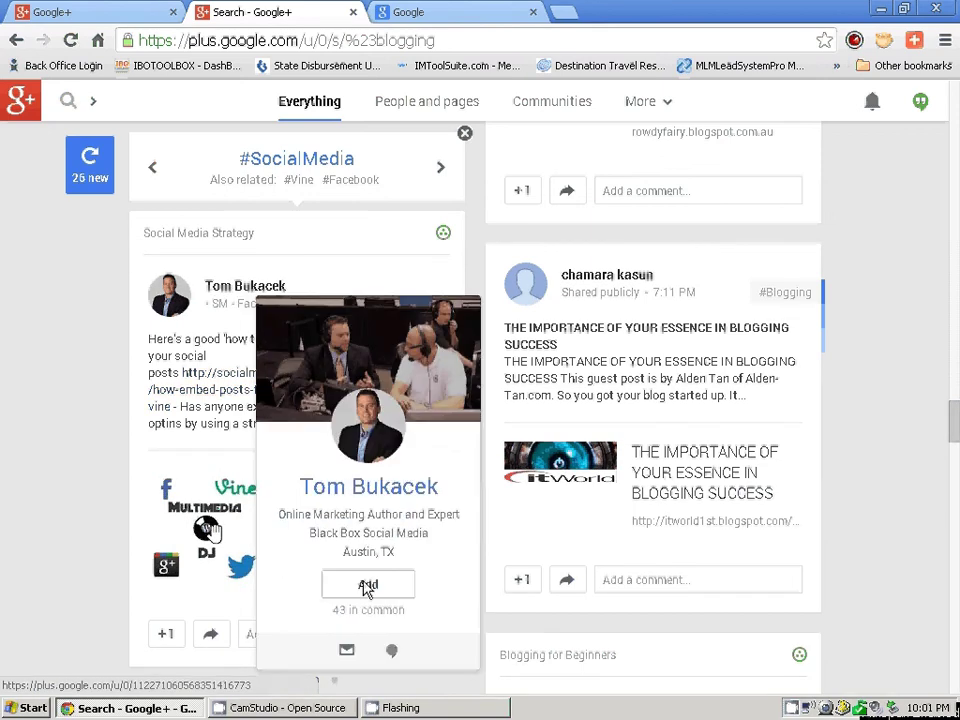
pyautogui.moveTo(369, 583)
pyautogui.click(364, 443)
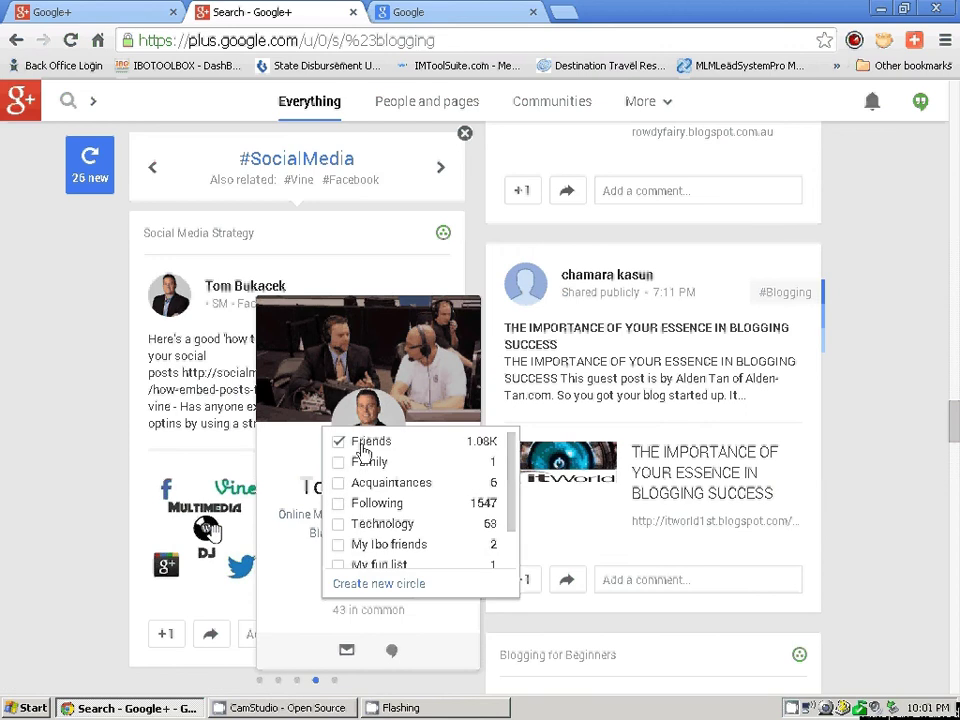
pyautogui.click(362, 505)
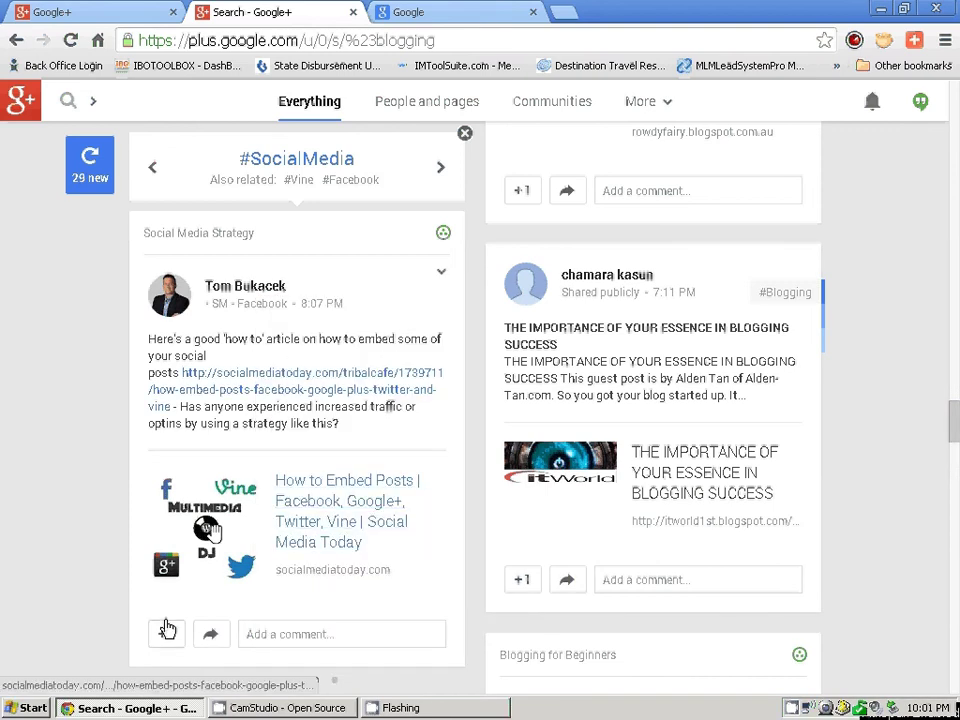
pyautogui.click(176, 634)
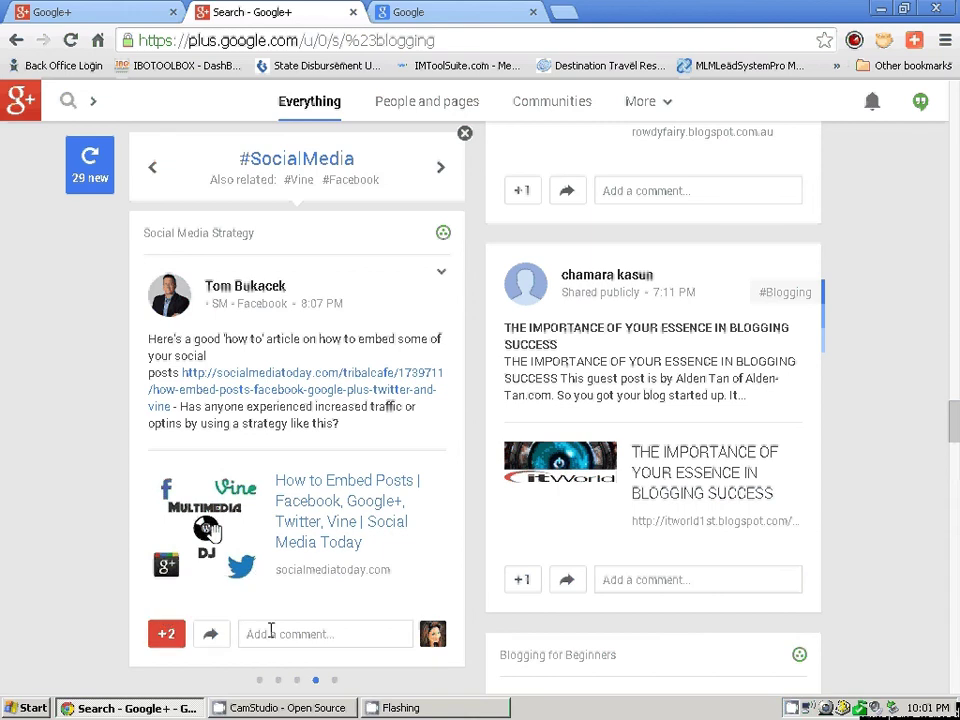
pyautogui.click(271, 632)
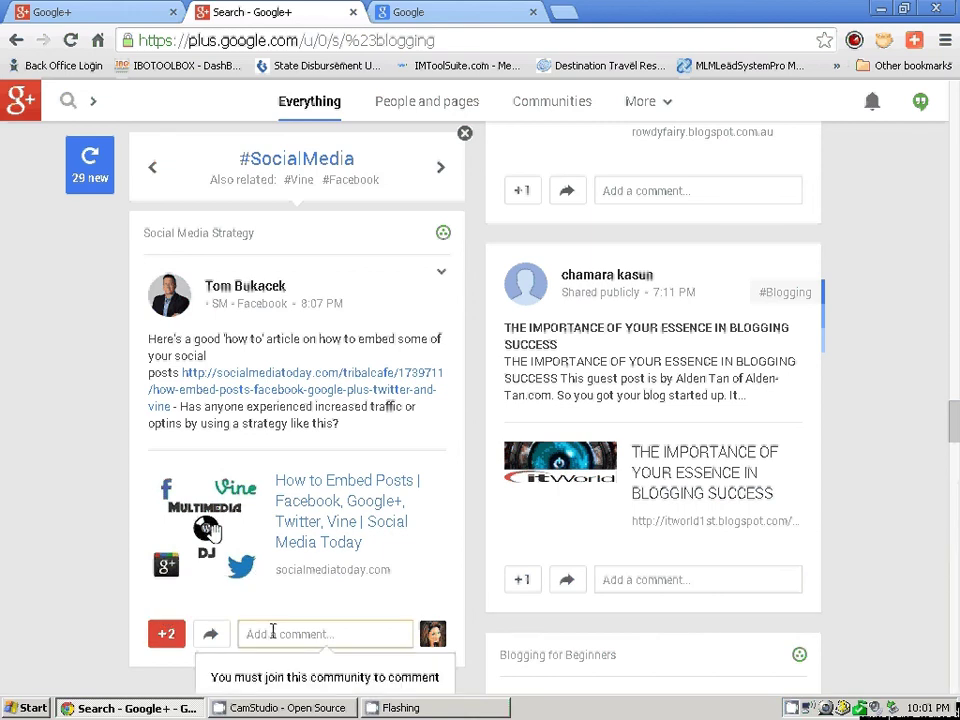
# Step: Scroll back to the embedding post and open the Social Media Strategy community page (48,161 members)
pyautogui.scroll(-5, 272, 632)
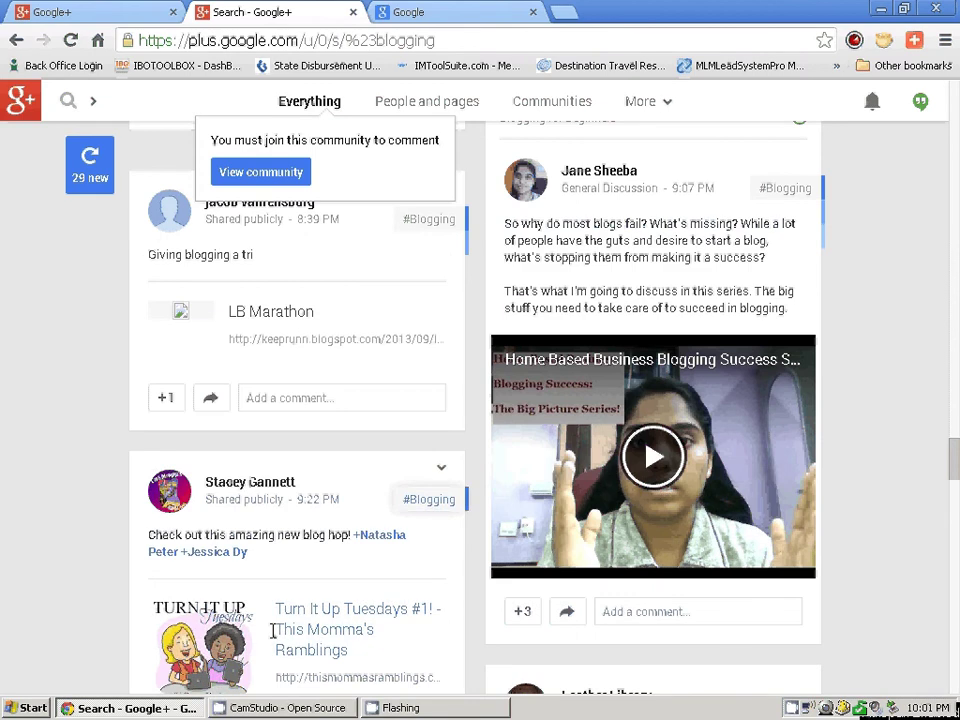
pyautogui.scroll(-5, 271, 632)
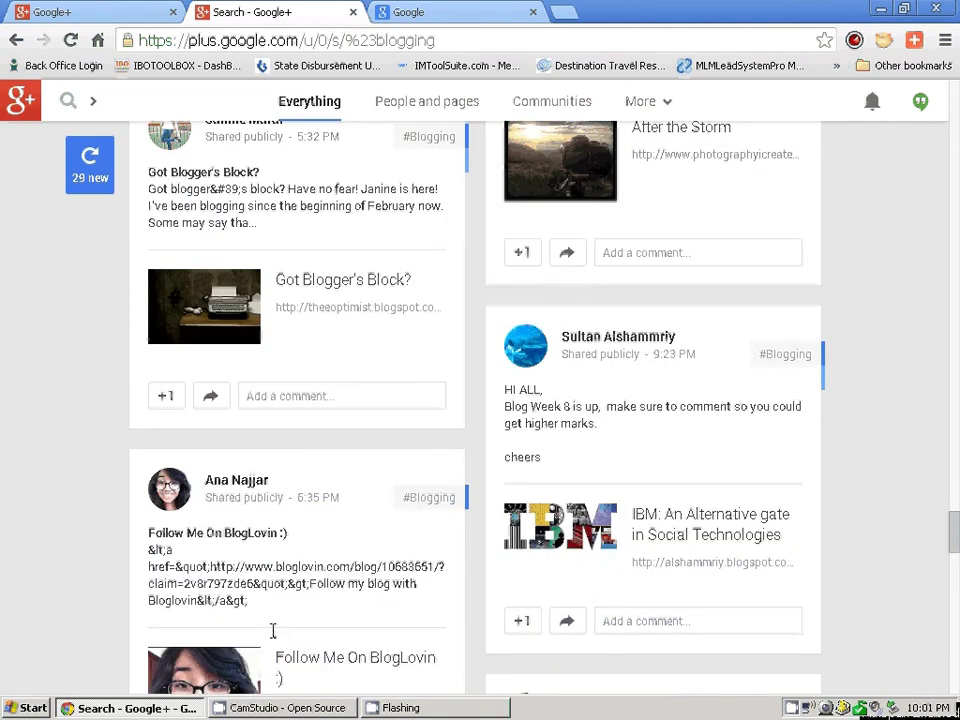
pyautogui.scroll(2, 125, 502)
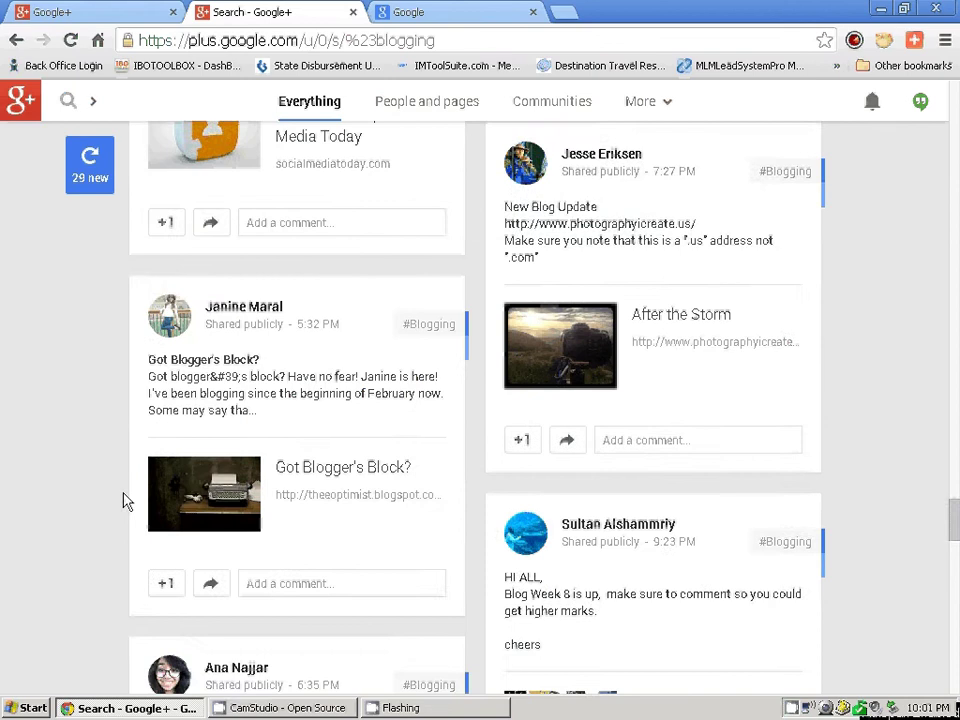
pyautogui.scroll(2, 125, 502)
pyautogui.scroll(-9, 123, 502)
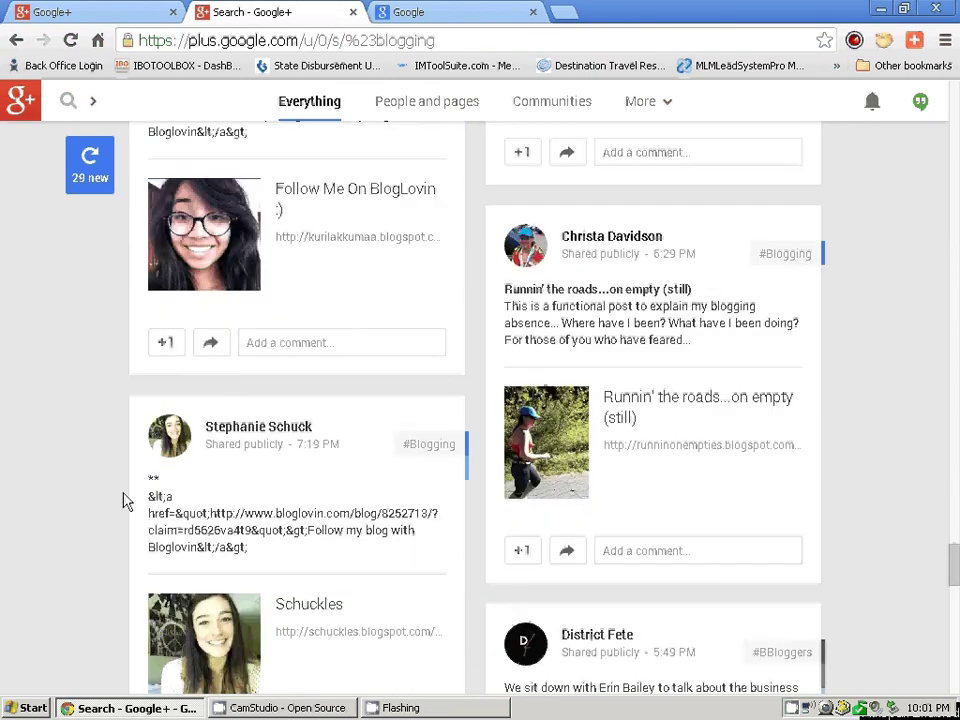
pyautogui.scroll(8, 125, 502)
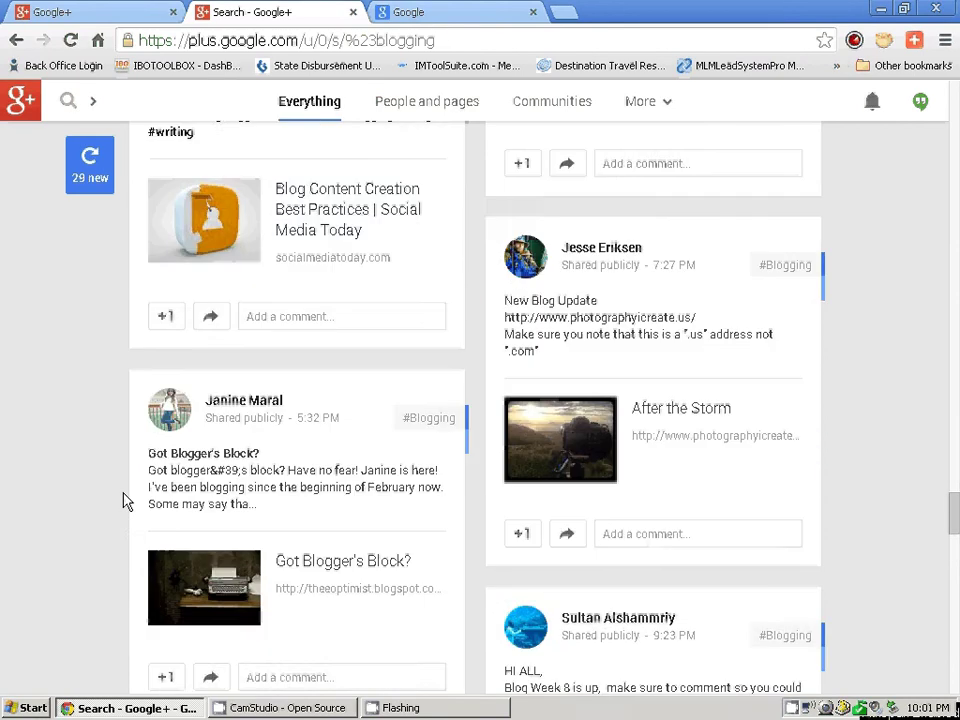
pyautogui.scroll(1, 125, 502)
pyautogui.scroll(3, 123, 502)
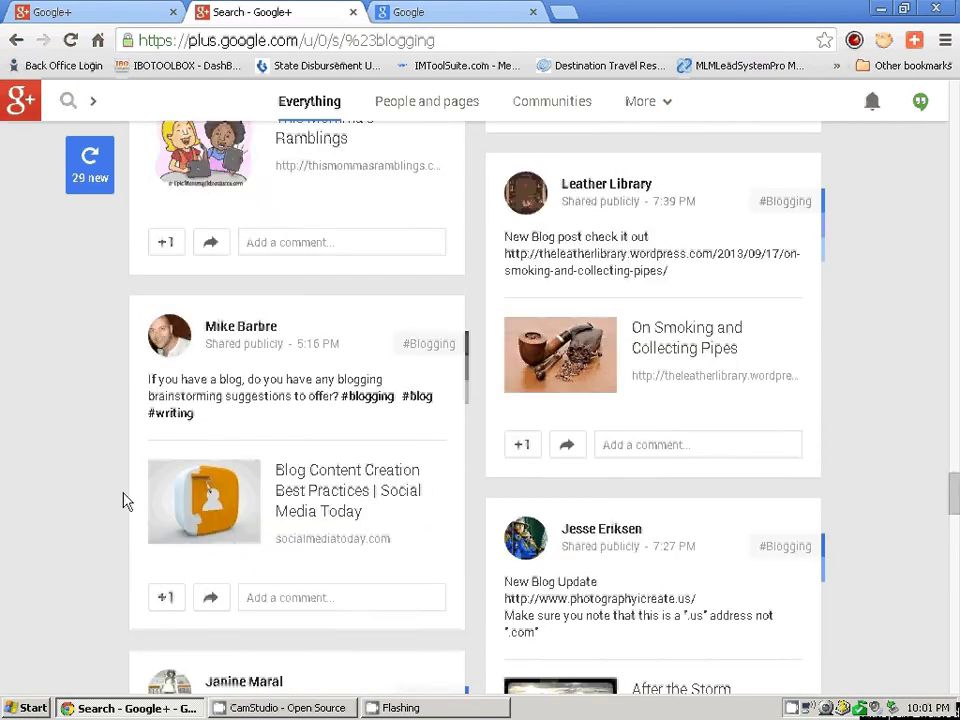
pyautogui.scroll(1, 123, 502)
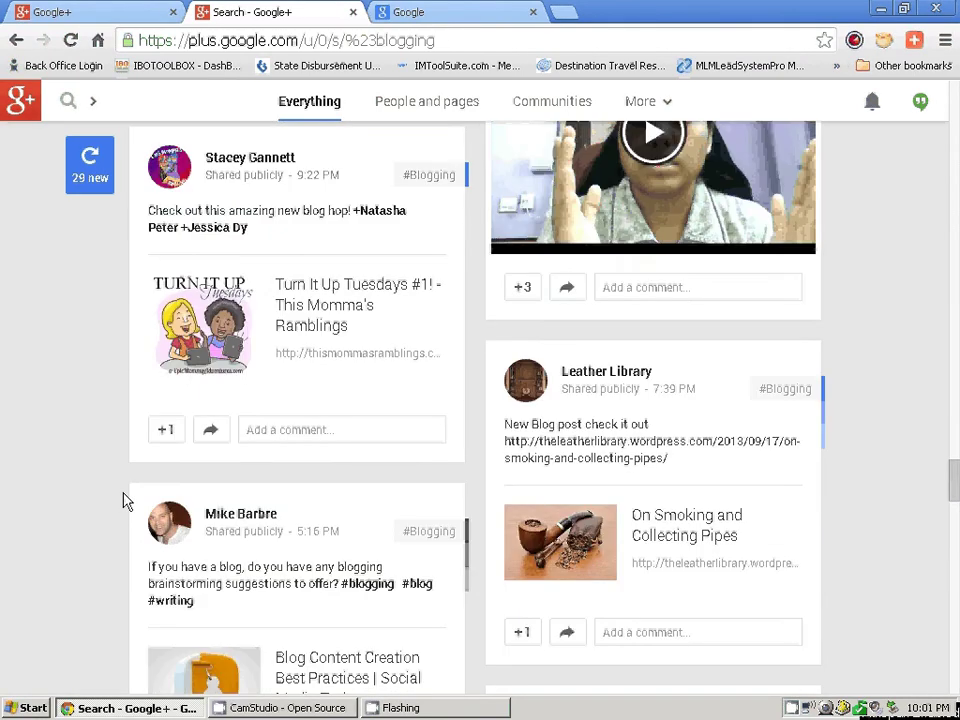
pyautogui.scroll(3, 123, 502)
pyautogui.scroll(1, 123, 502)
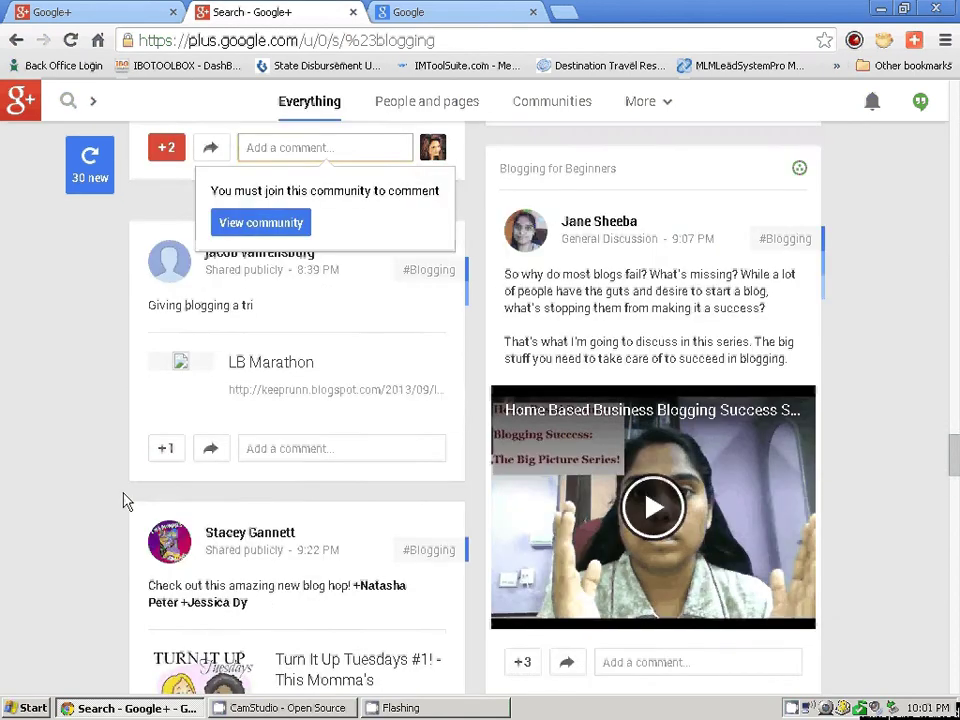
pyautogui.scroll(1, 123, 502)
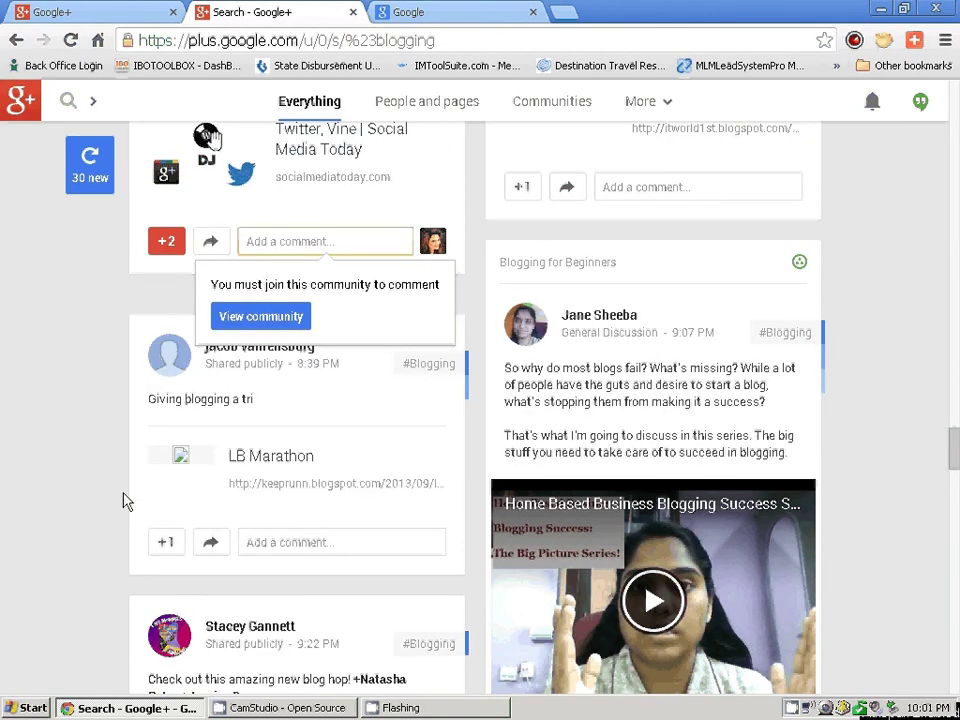
pyautogui.scroll(1, 123, 502)
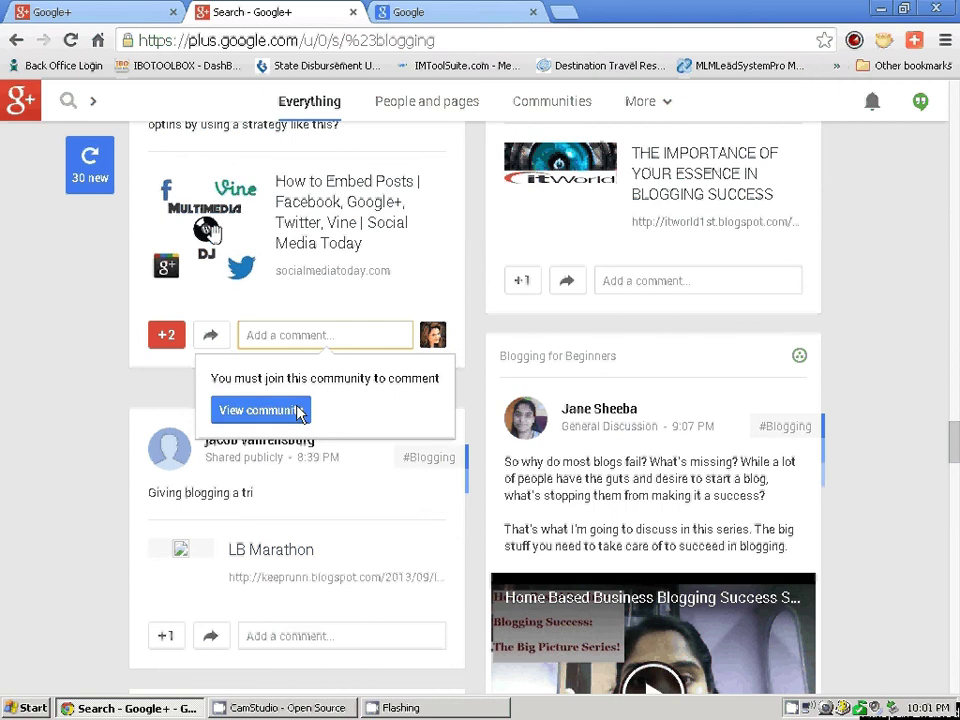
pyautogui.scroll(1, 318, 374)
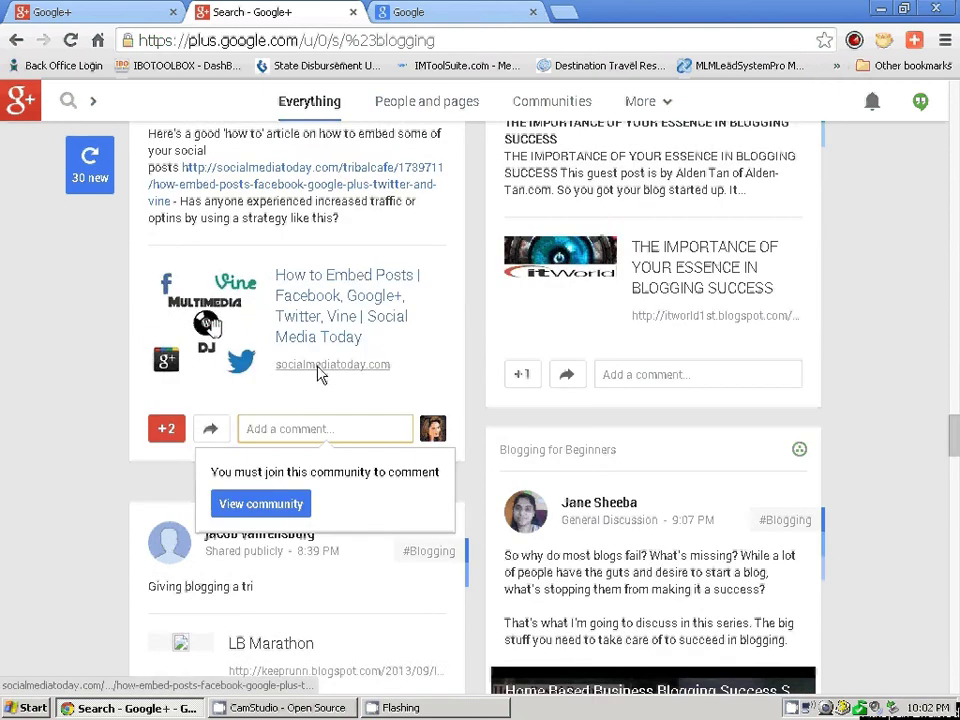
pyautogui.scroll(1, 318, 374)
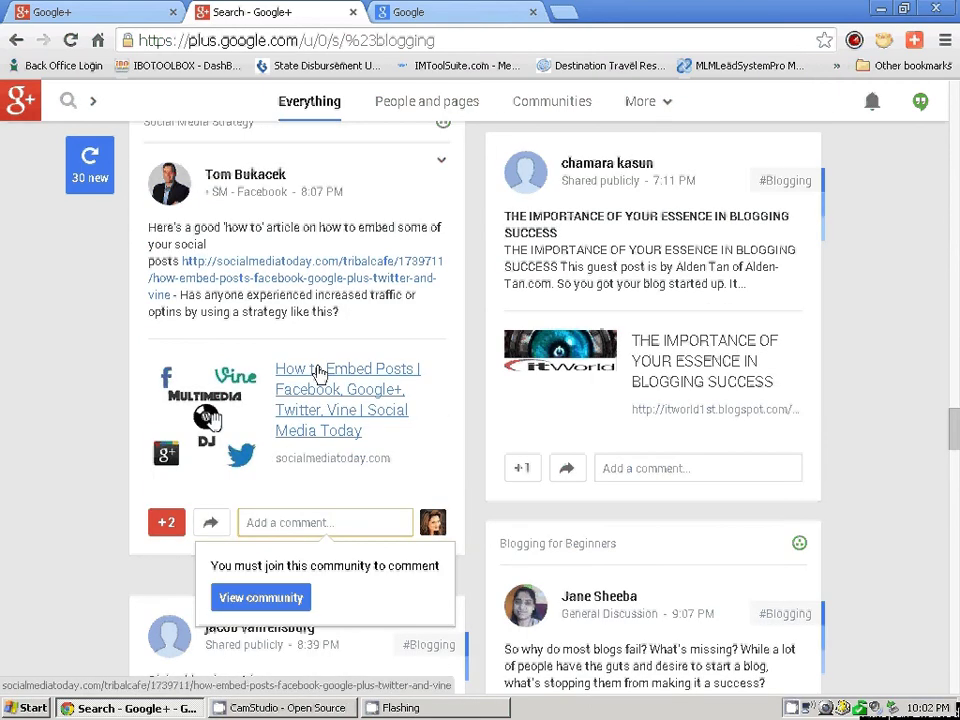
pyautogui.scroll(1, 318, 374)
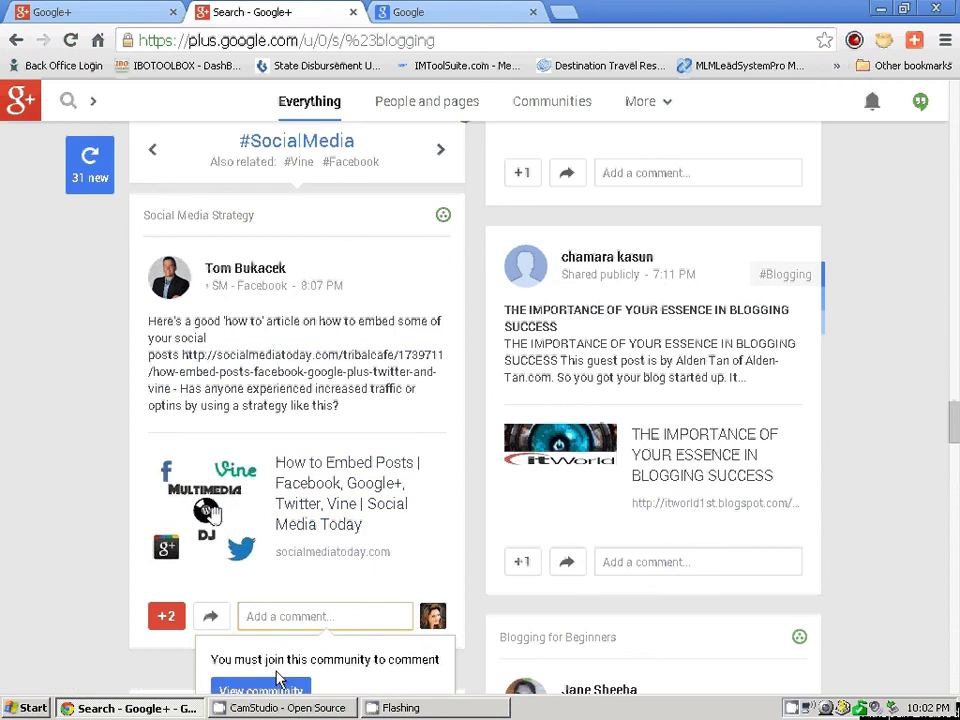
pyautogui.click(270, 685)
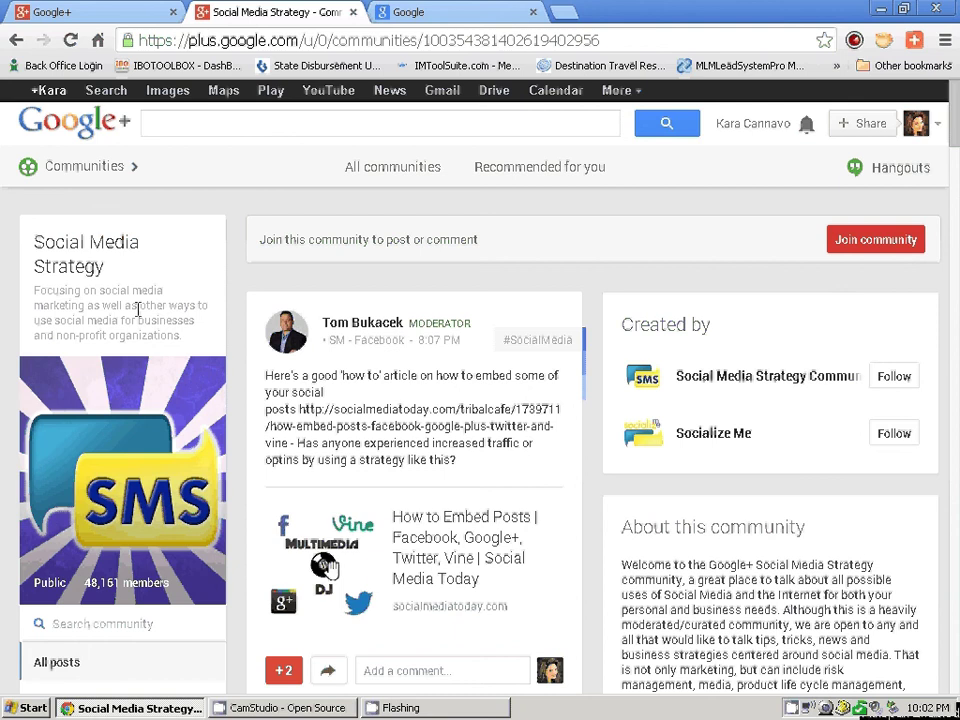
# Step: Reload the Social Media Strategy community page and join the community
pyautogui.press('F5')
pyautogui.click(848, 239)
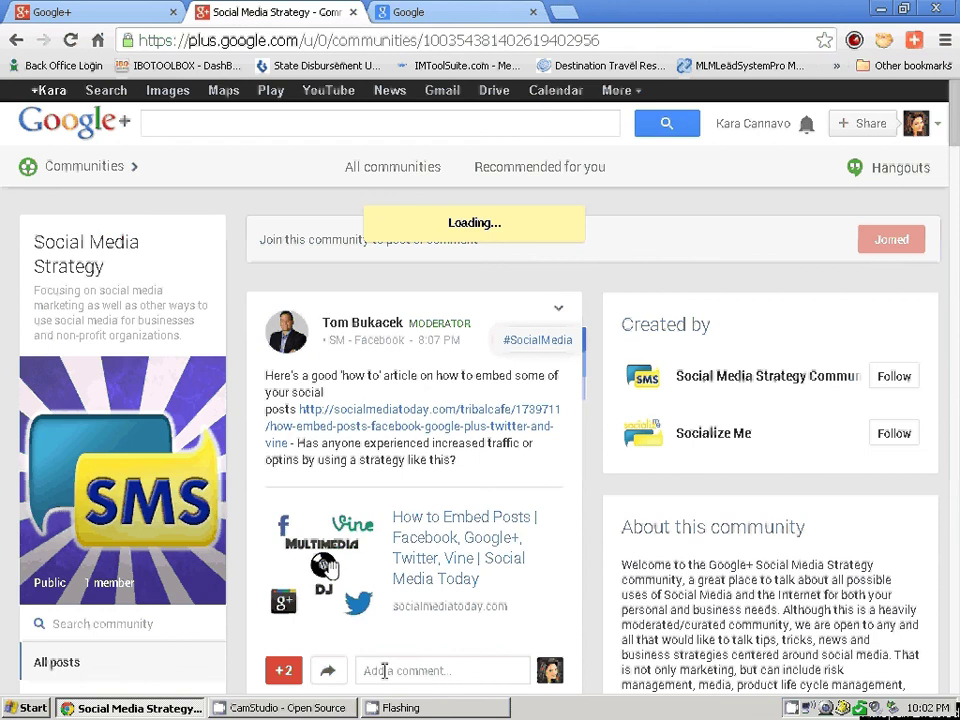
pyautogui.scroll(-3, 474, 544)
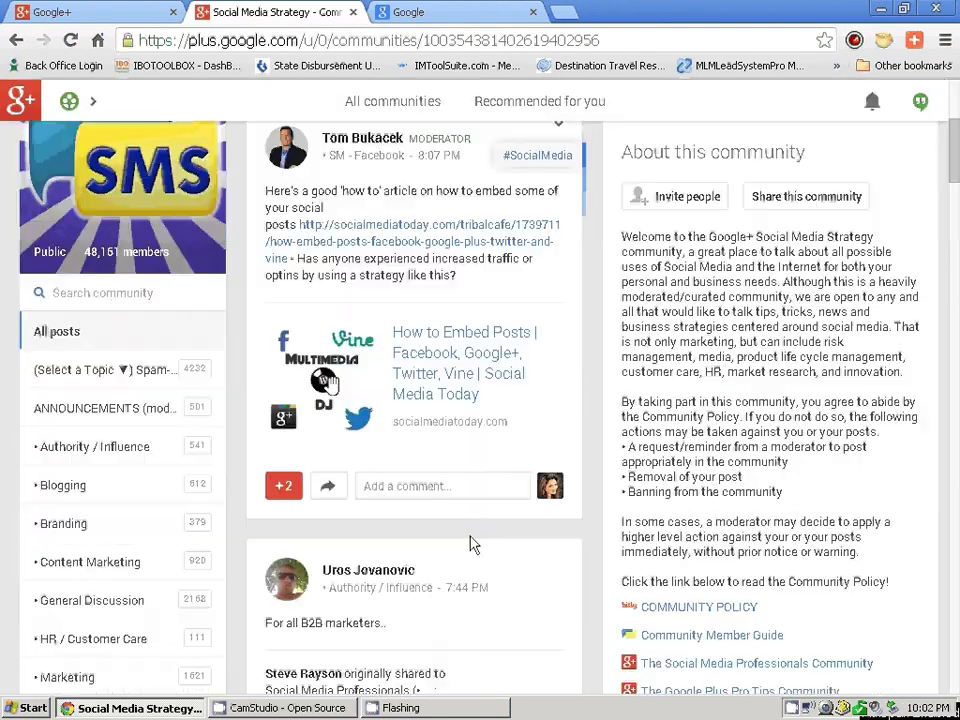
# Step: Write a comment calling the article very informative and valuable and thanking for the share
pyautogui.click(415, 488)
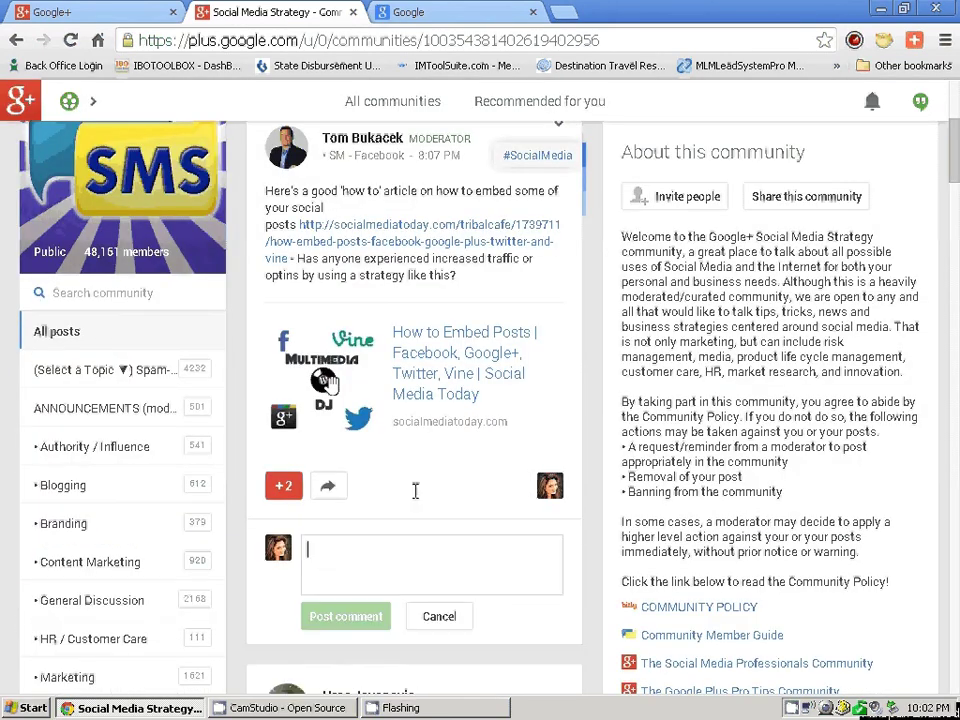
pyautogui.write('I fp')
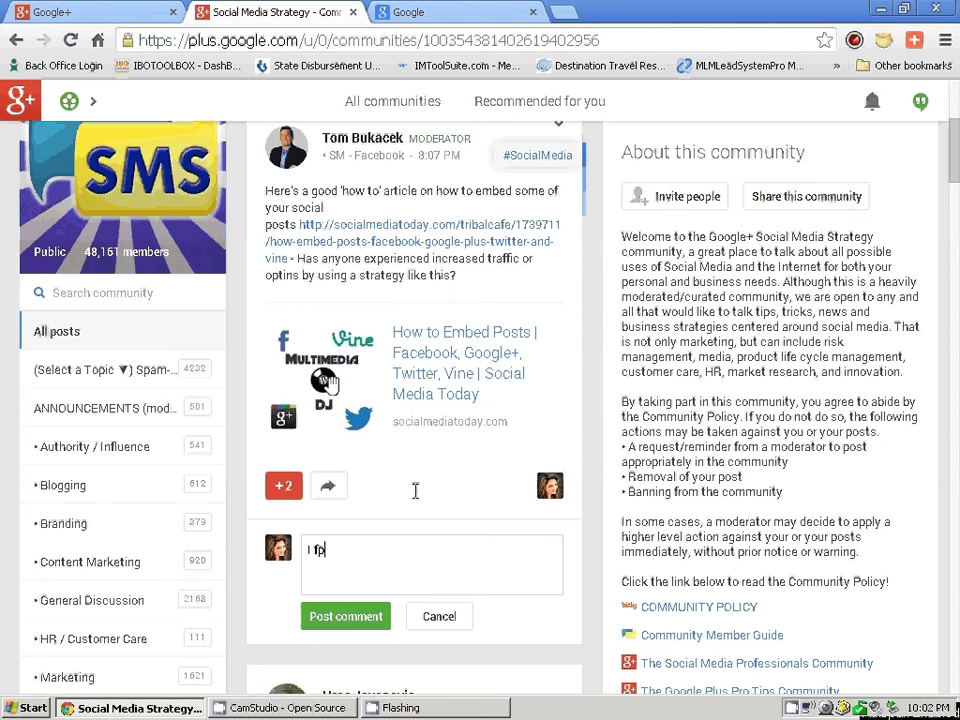
pyautogui.press('BackSpace')
pyautogui.write('ound this article to be v')
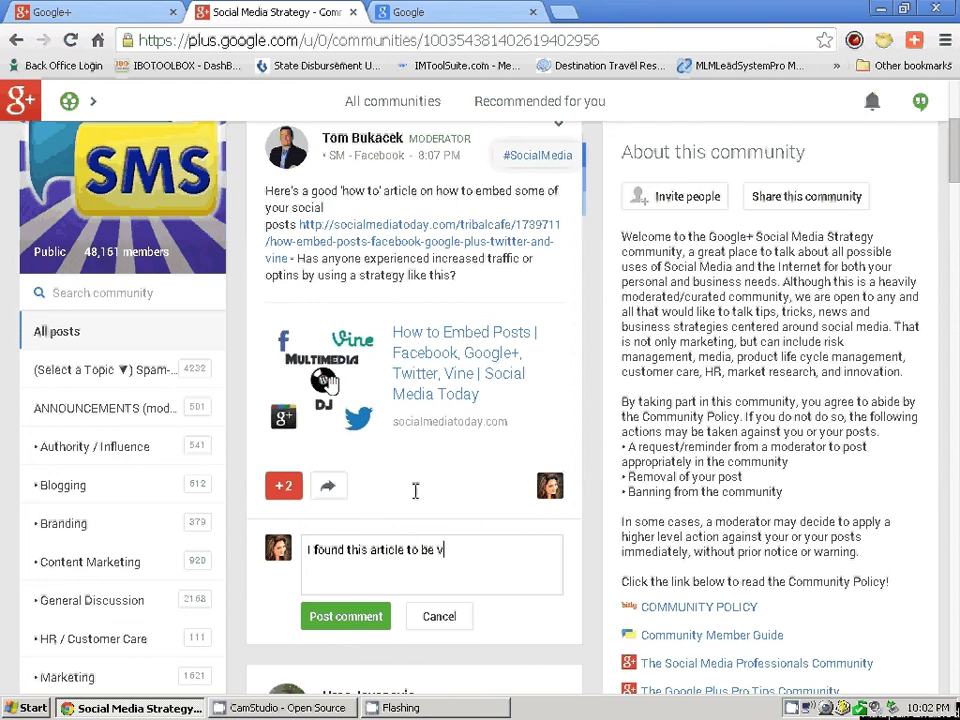
pyautogui.write('ery informative')
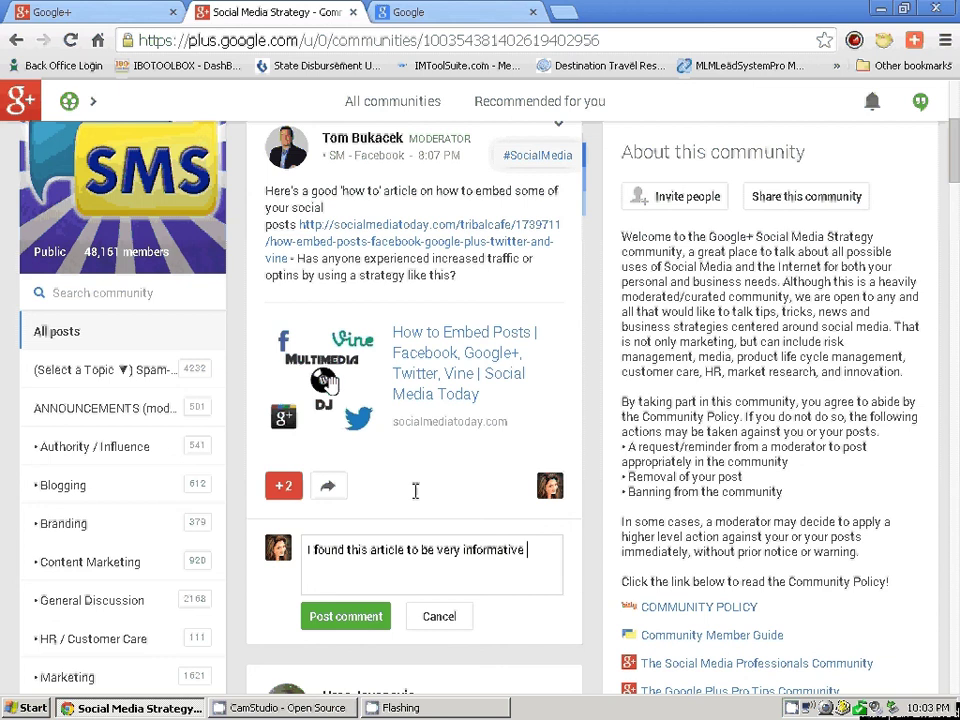
pyautogui.write('and valuable. Thna')
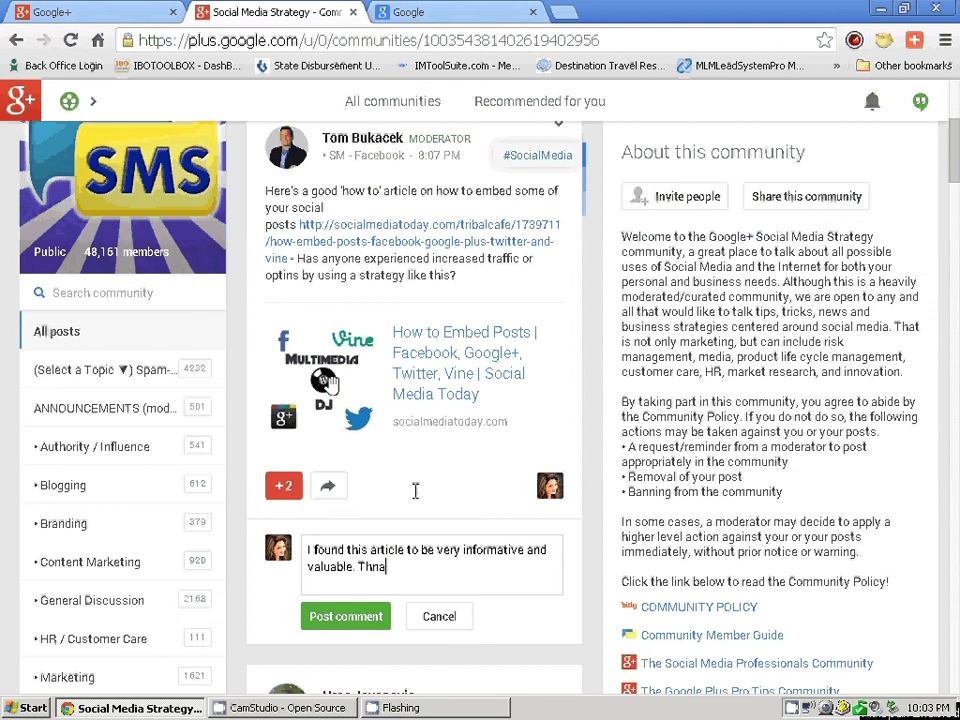
pyautogui.write('k you for the sha')
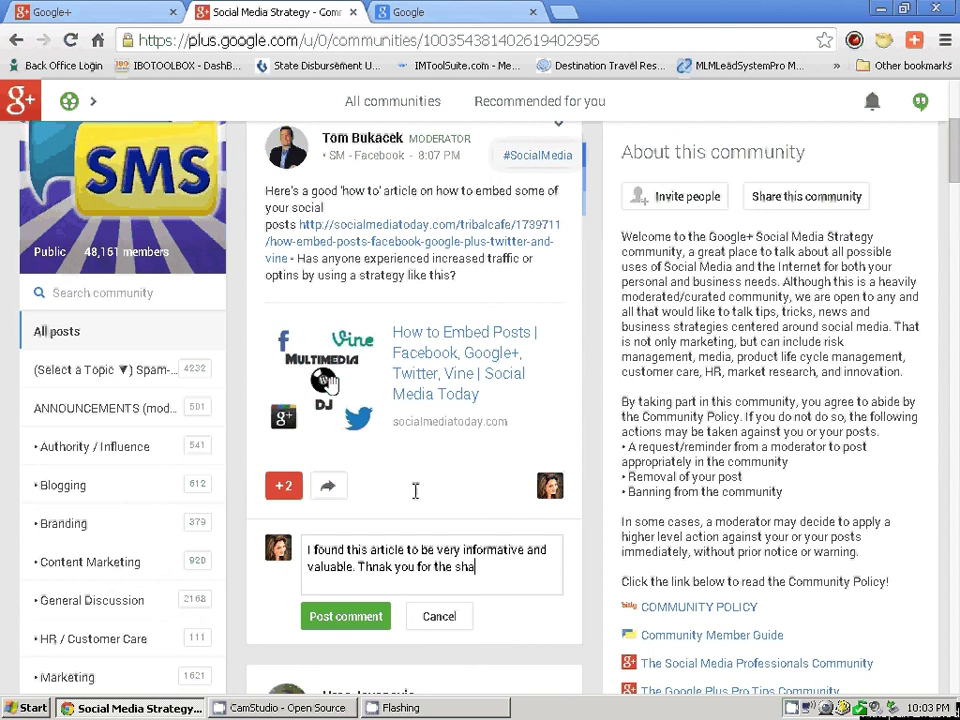
pyautogui.write('re and I am looking ')
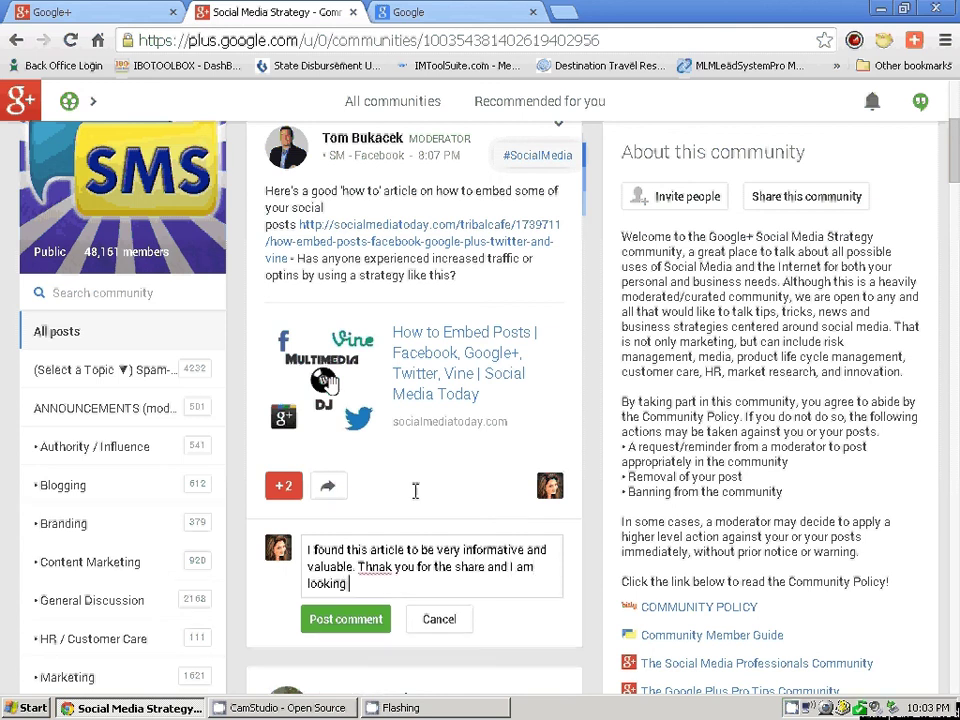
pyautogui.write('forward to more of your ')
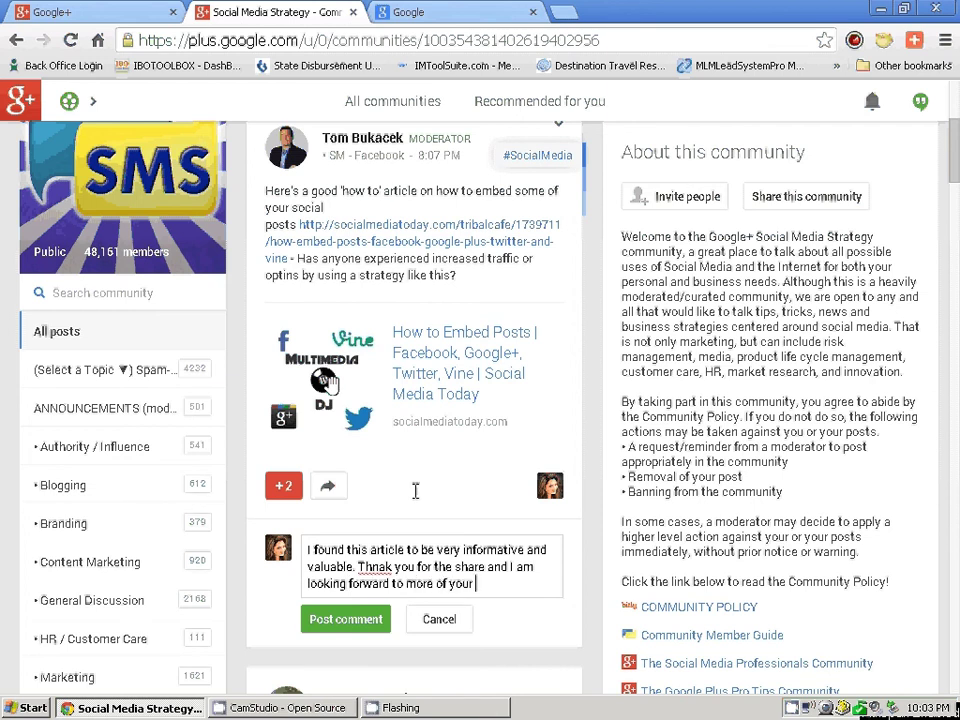
pyautogui.write('posts. All the best')
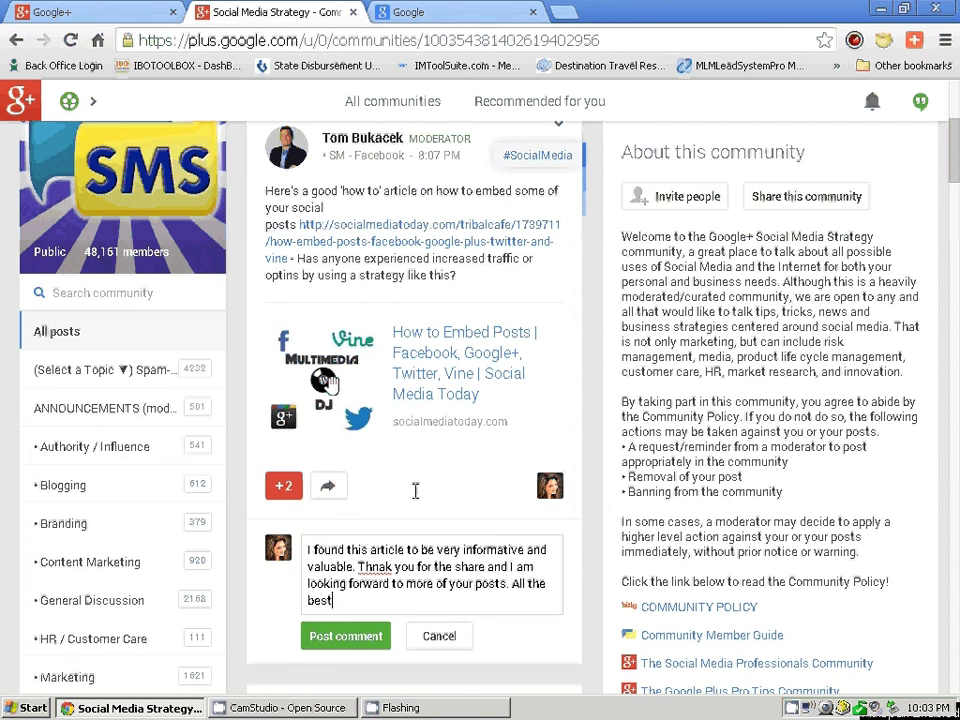
pyautogui.write(',')
pyautogui.press('BackSpace')
pyautogui.write('. KC `')
# Step: Correct the misspelling 'Thnak' to 'Thank' and post the comment
pyautogui.rightClick(378, 566)
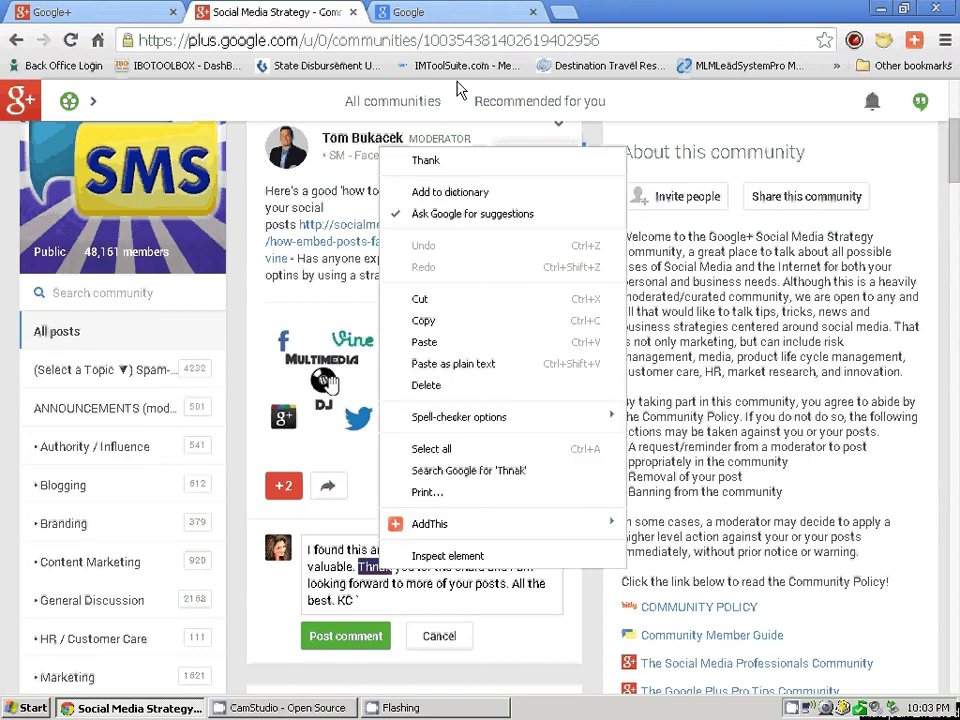
pyautogui.click(437, 163)
pyautogui.click(358, 641)
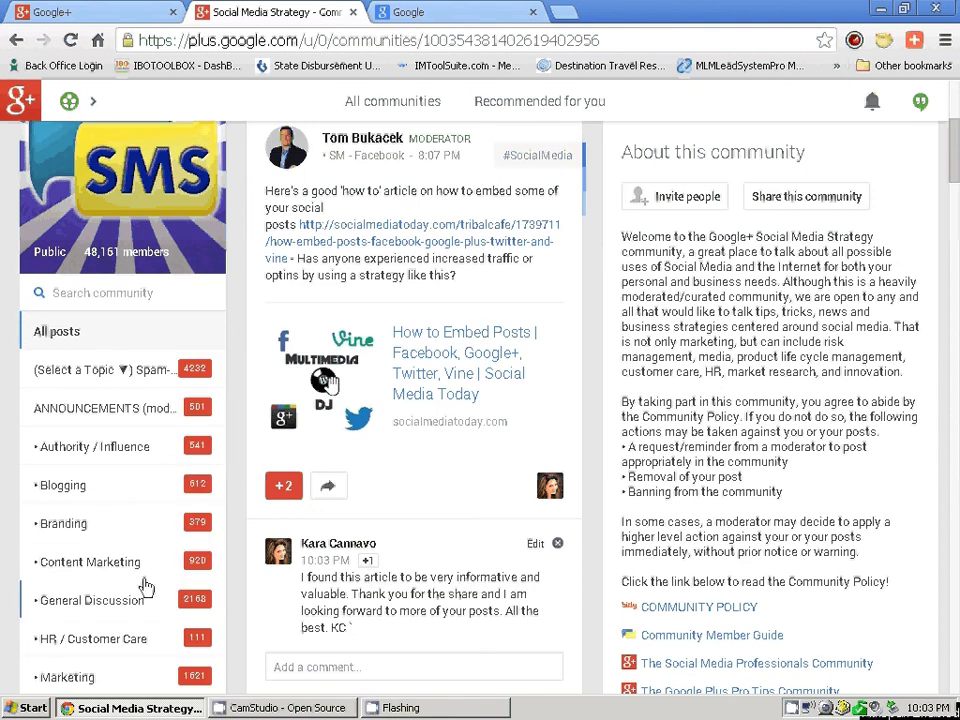
pyautogui.scroll(-1, 75, 405)
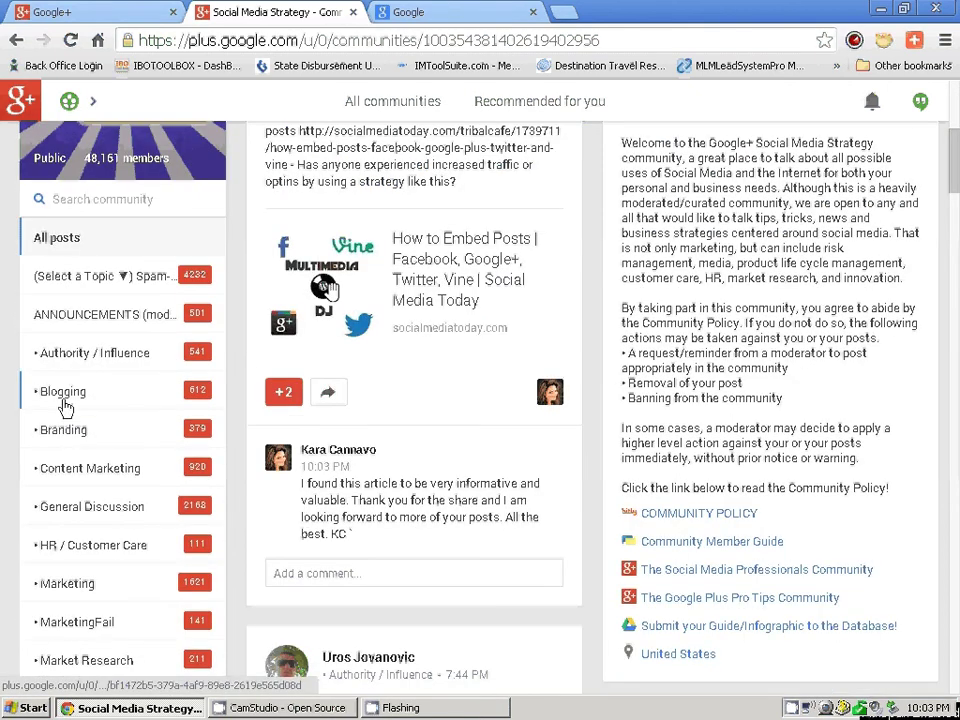
pyautogui.scroll(-2, 65, 407)
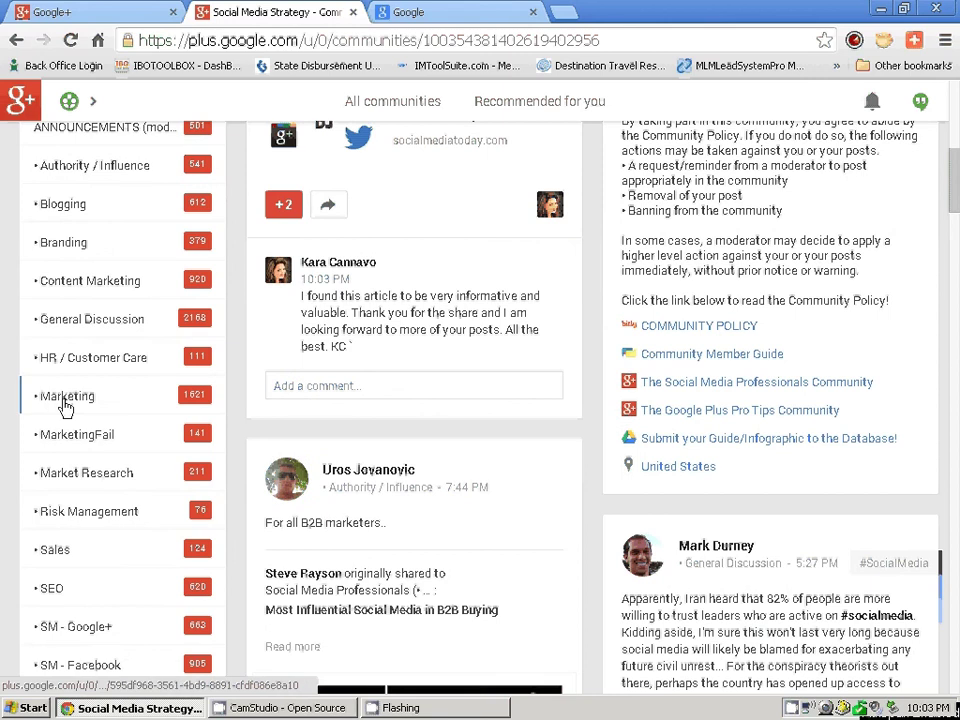
pyautogui.scroll(-2, 65, 407)
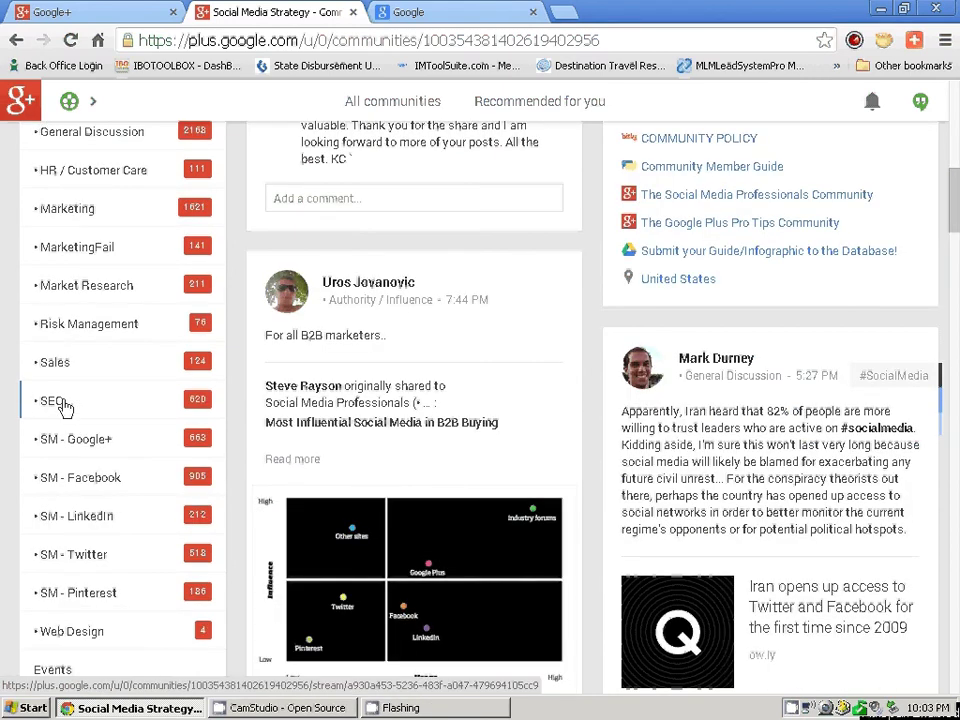
pyautogui.scroll(3, 65, 407)
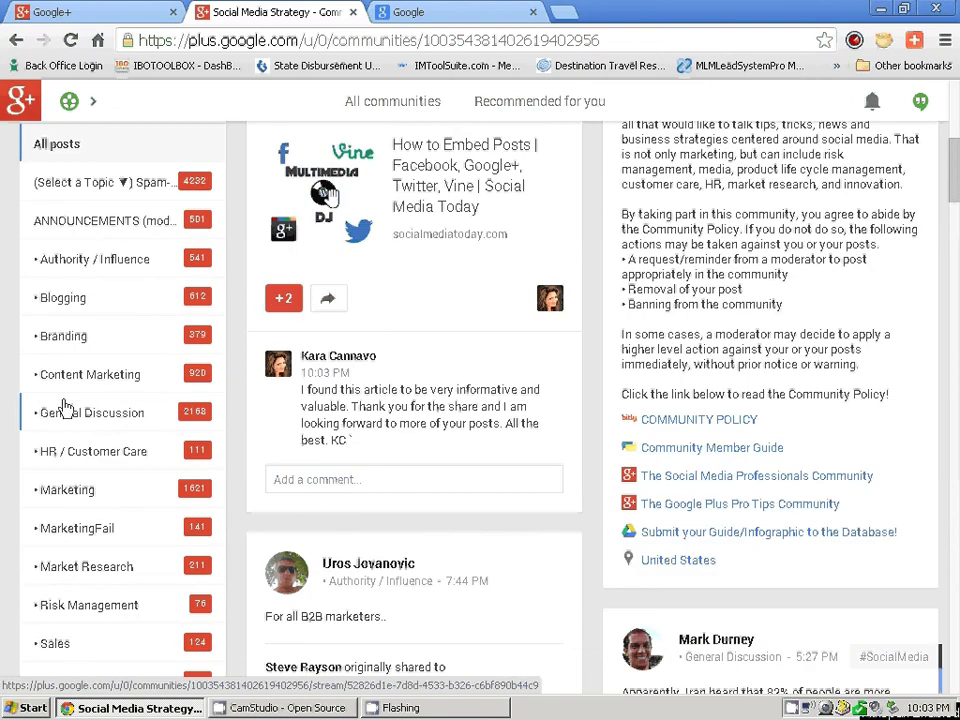
pyautogui.scroll(2, 65, 407)
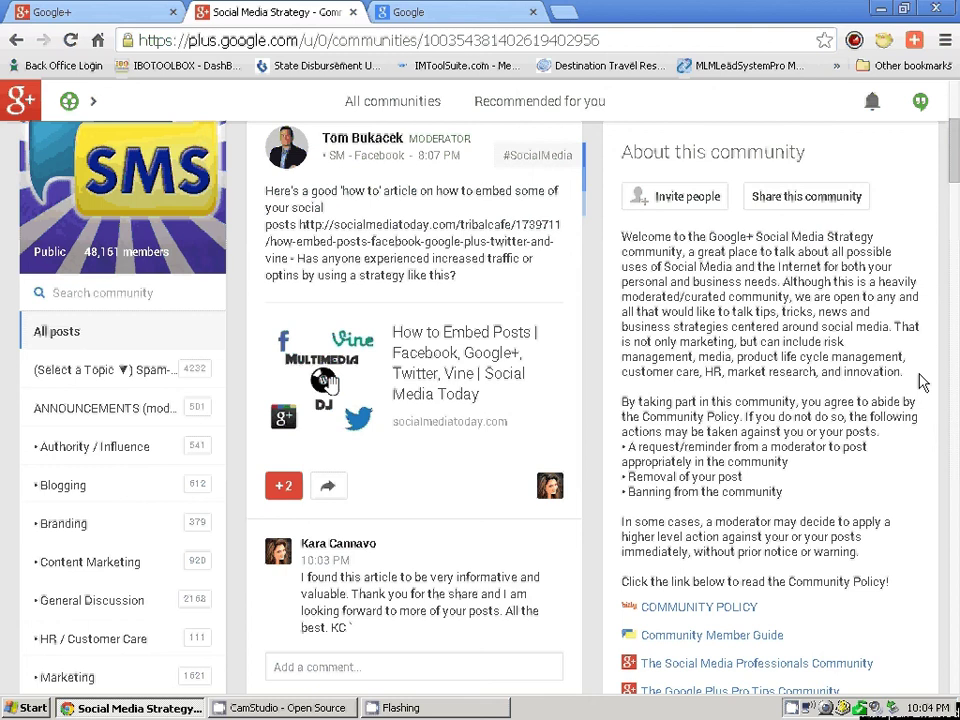
pyautogui.scroll(-1, 800, 366)
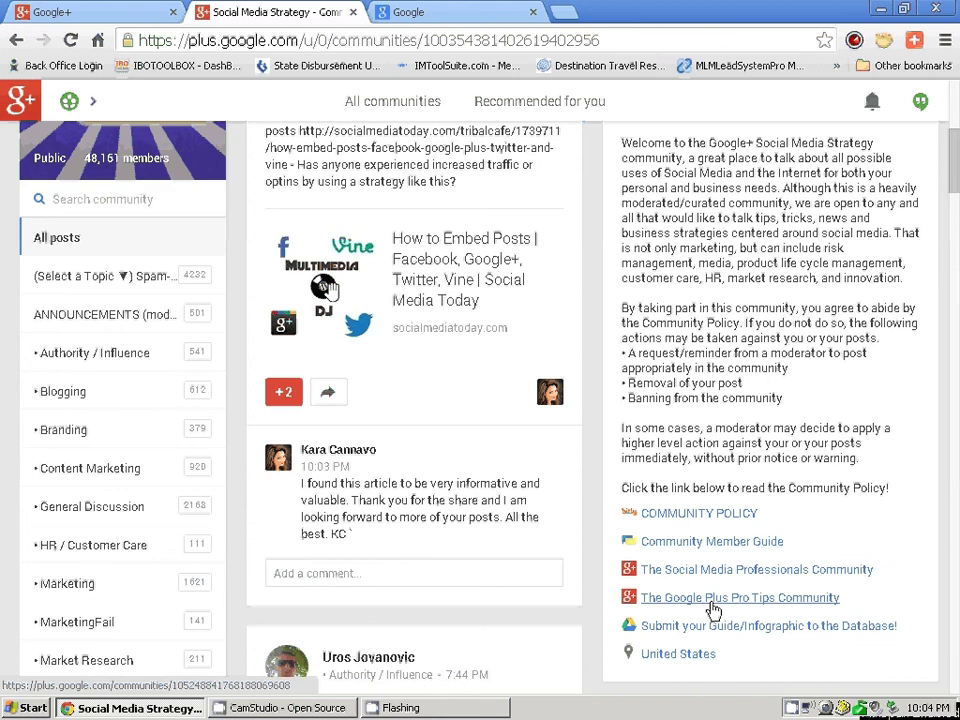
pyautogui.scroll(1, 800, 453)
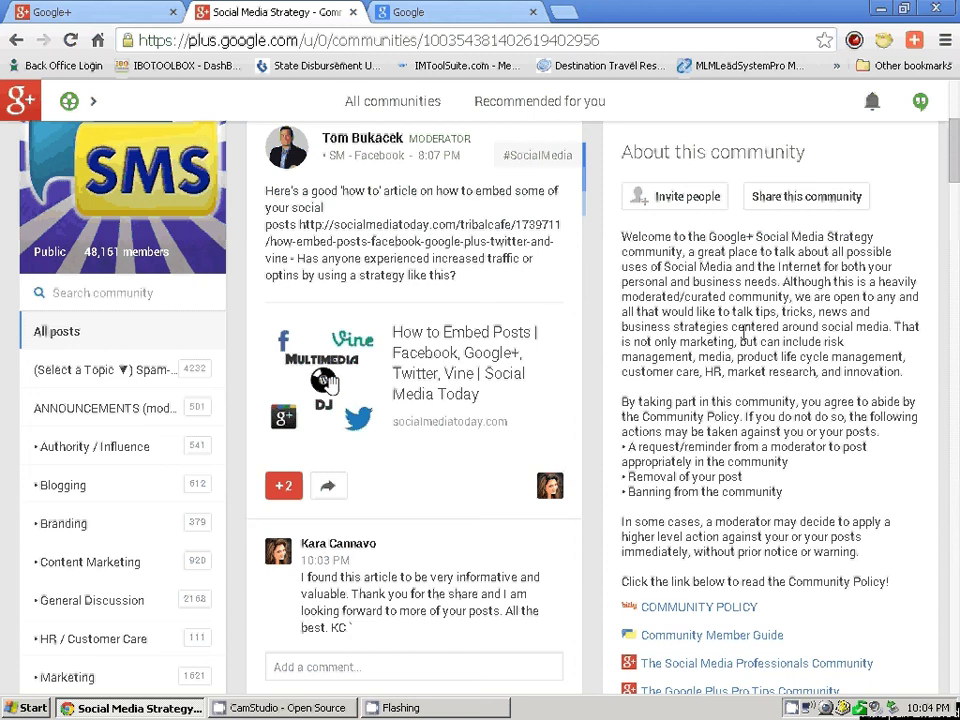
pyautogui.scroll(-1, 745, 333)
pyautogui.scroll(-1, 753, 333)
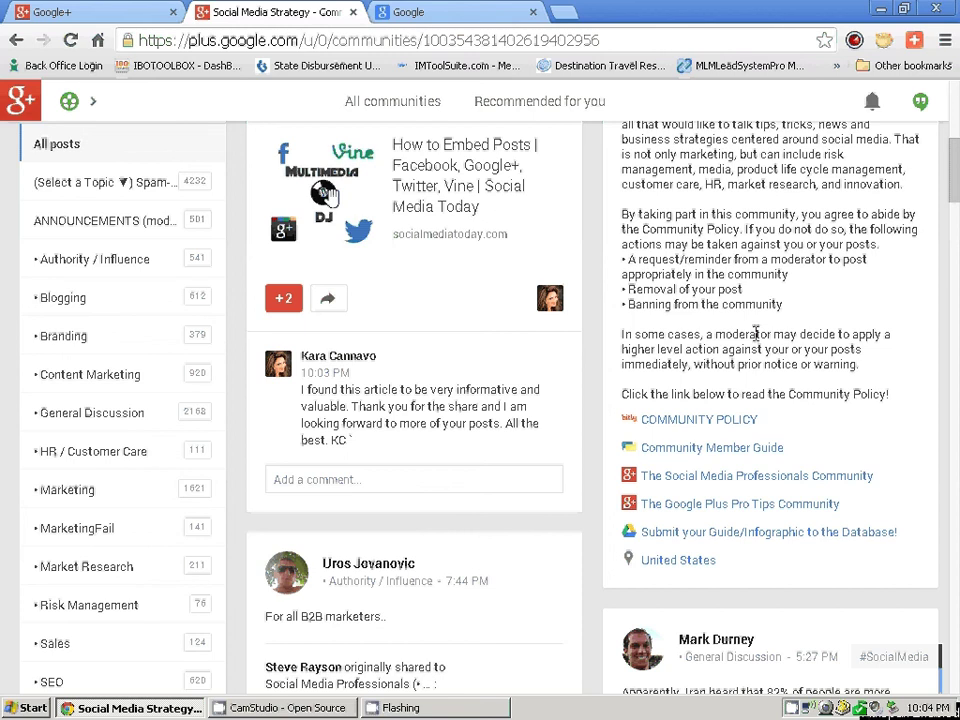
pyautogui.scroll(4, 593, 346)
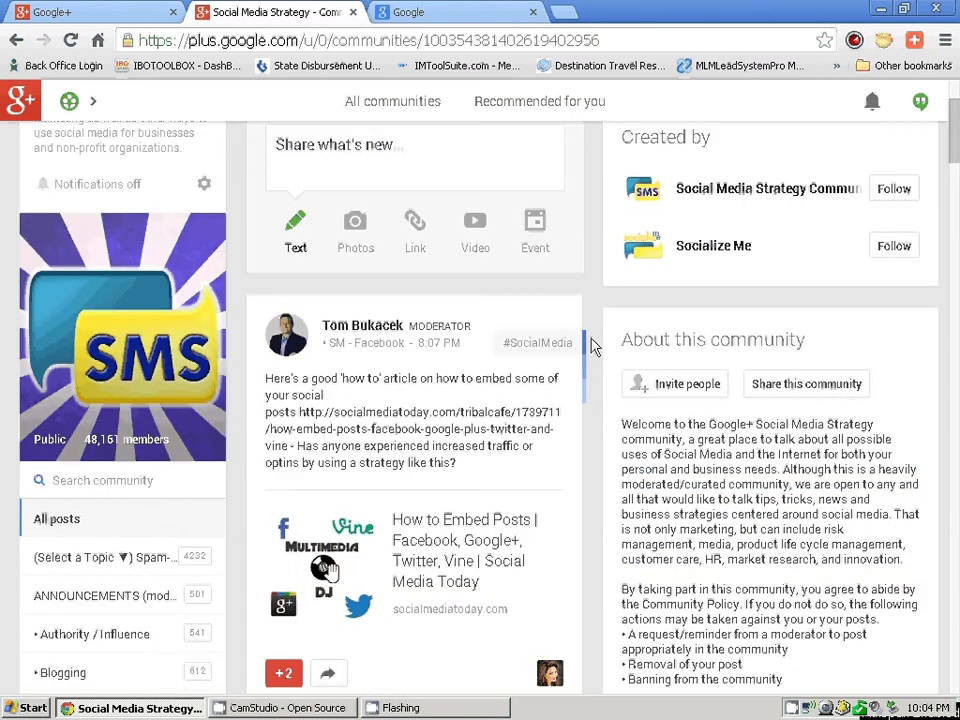
pyautogui.scroll(2, 593, 346)
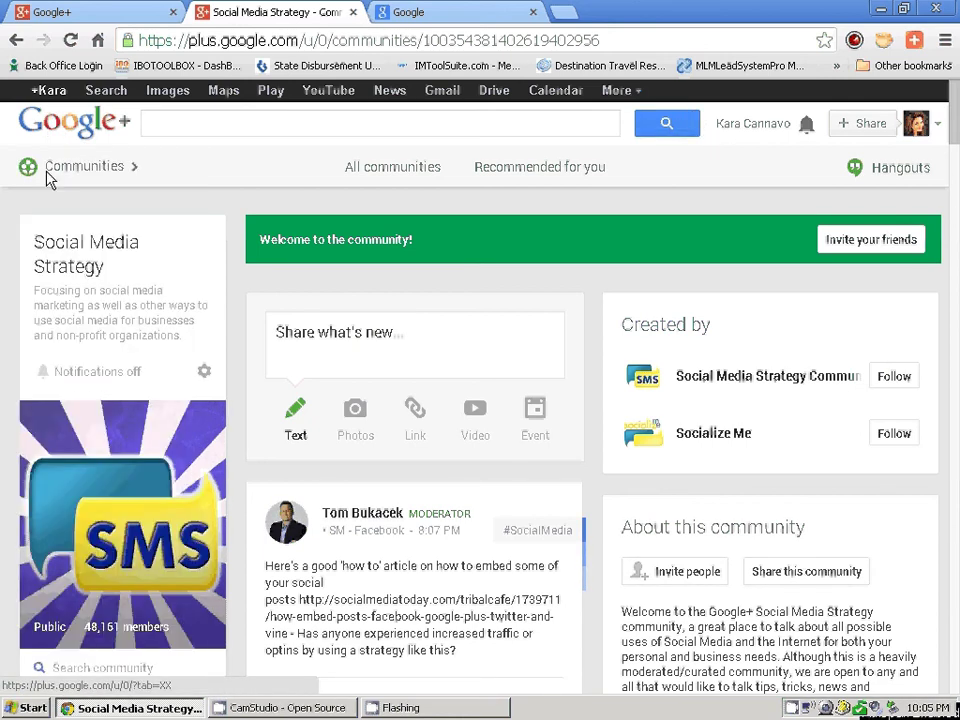
# Step: Open your own profile from the navigation menu, skim its posts, then bring up its About page
pyautogui.moveTo(50, 176)
pyautogui.click(61, 218)
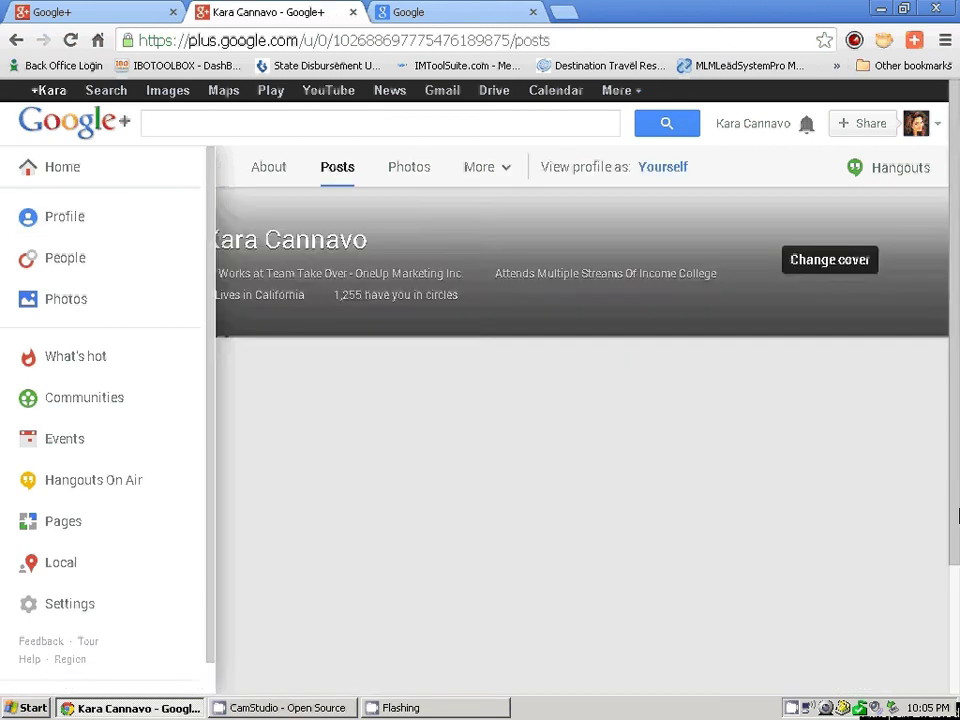
pyautogui.scroll(-1, 621, 475)
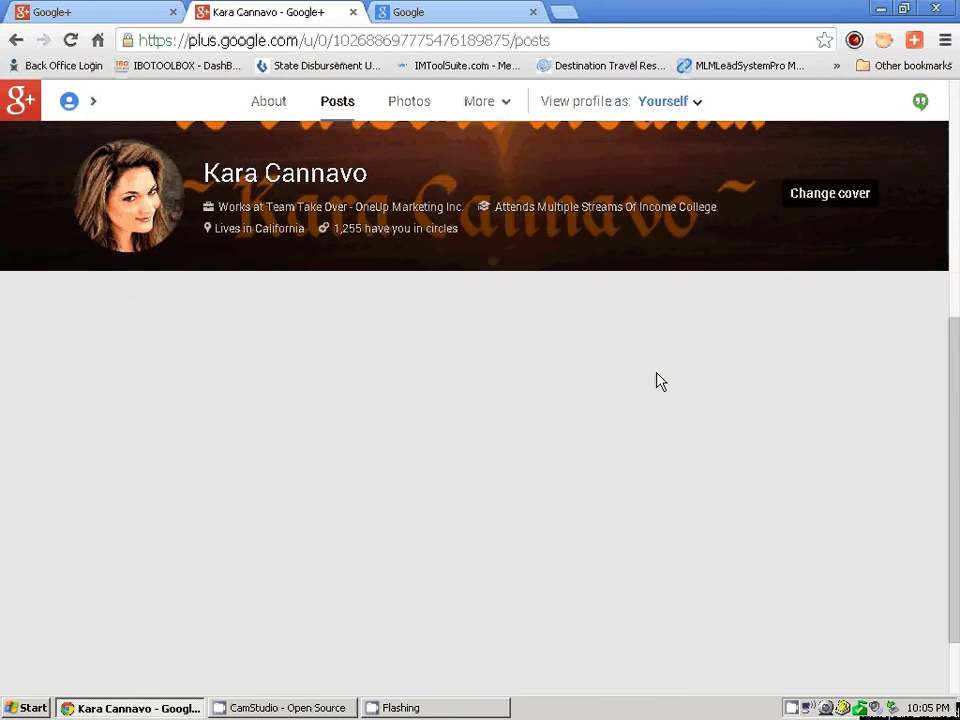
pyautogui.scroll(-1, 706, 358)
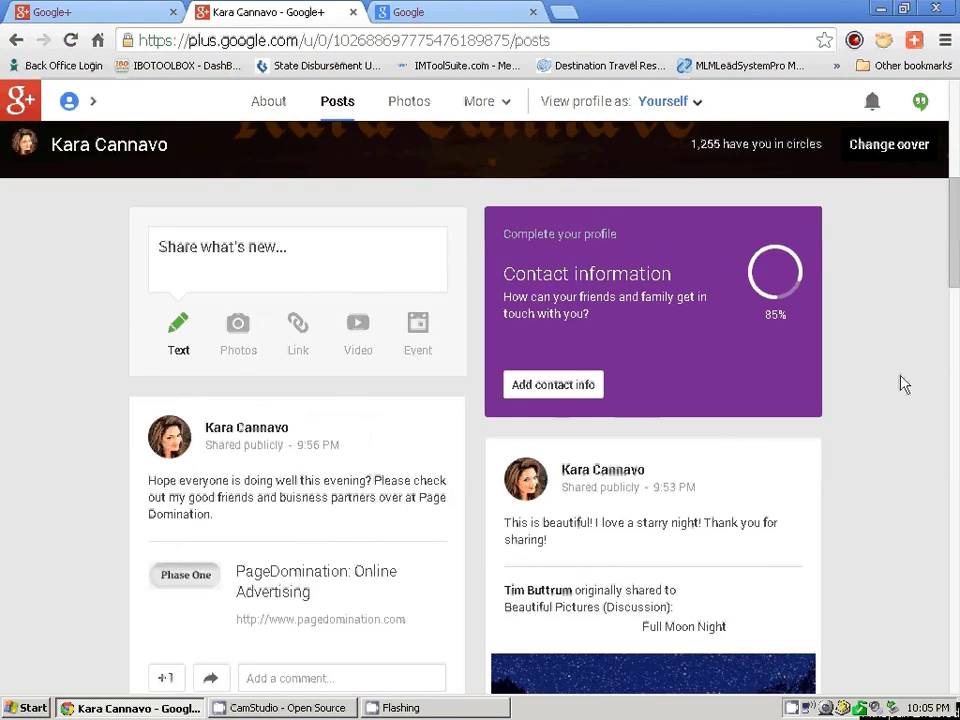
pyautogui.scroll(5, 290, 130)
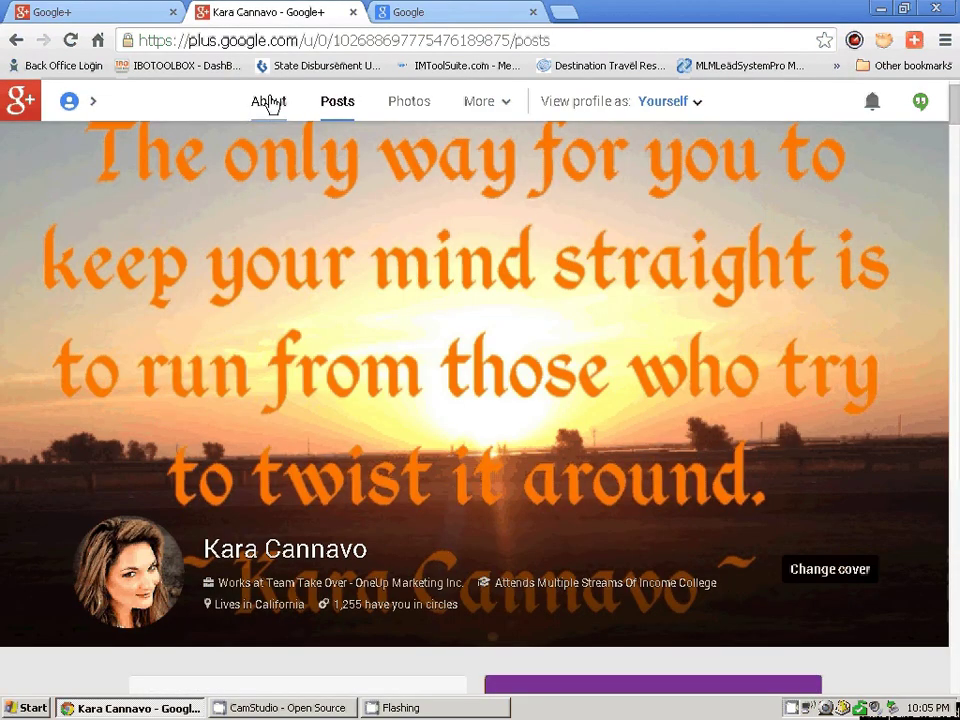
pyautogui.click(269, 104)
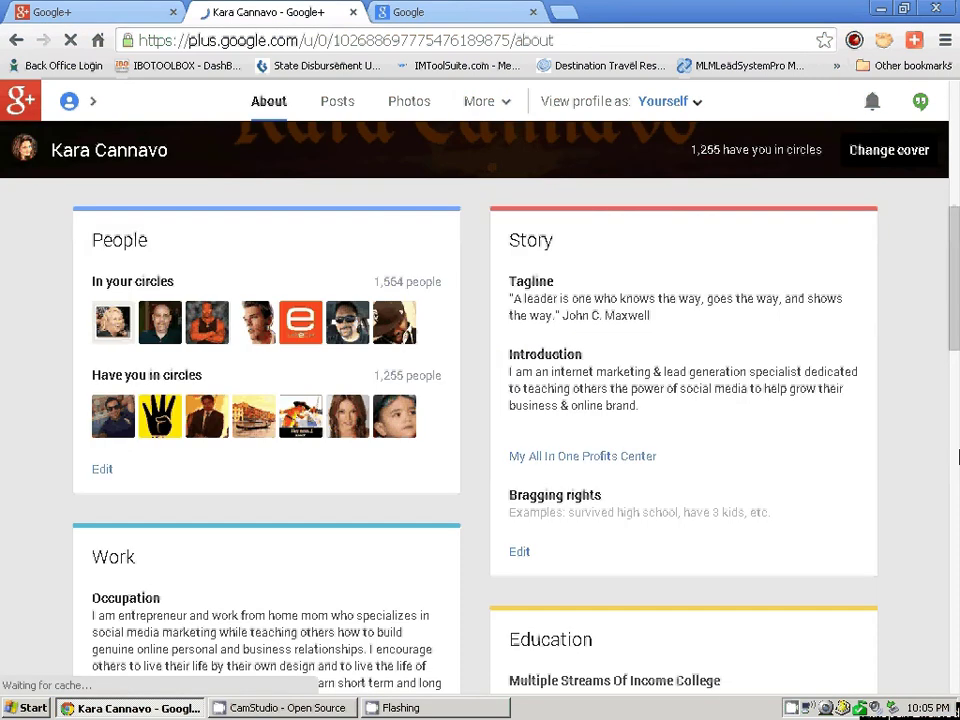
# Step: Review the About cards down to Places, Other profiles, Contributor to and Links, then return to the recorder
pyautogui.scroll(-7, 917, 459)
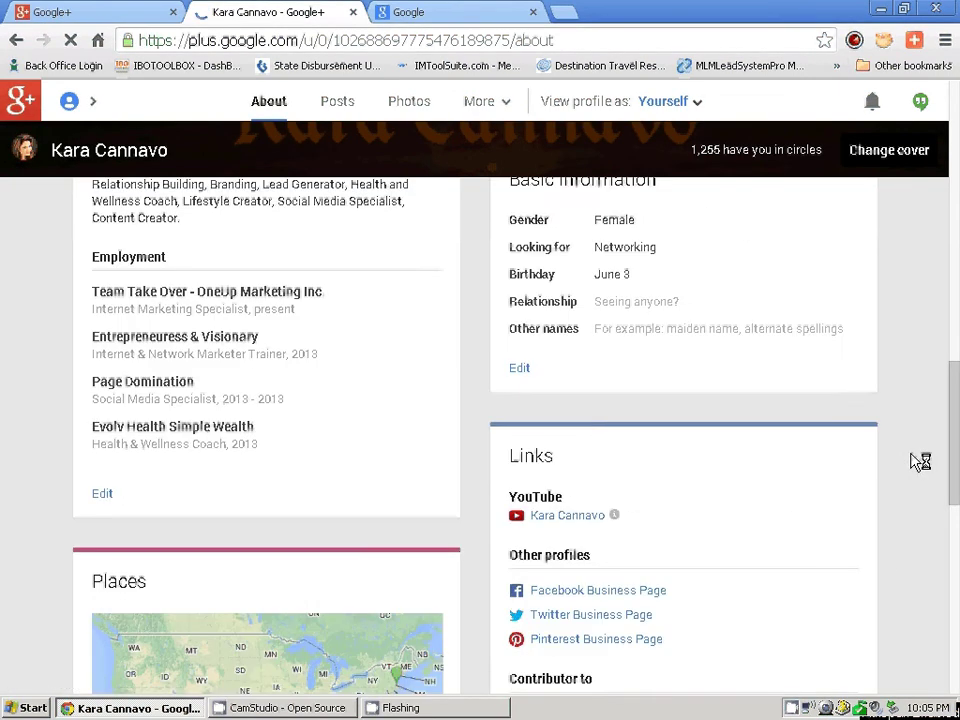
pyautogui.scroll(-2, 919, 461)
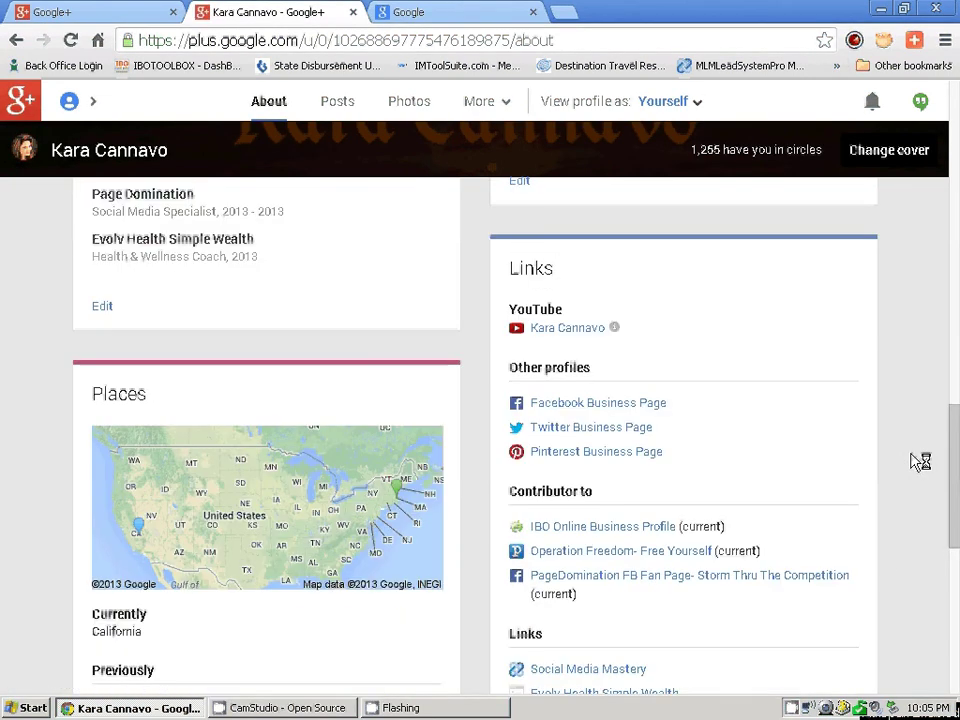
pyautogui.scroll(-1, 920, 461)
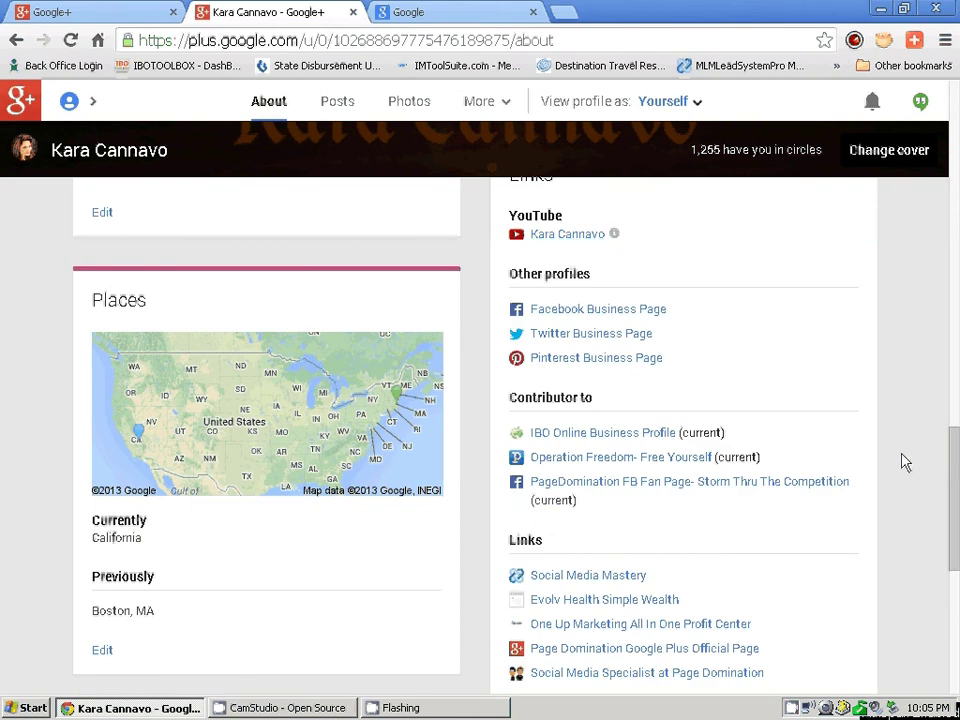
pyautogui.scroll(-1, 940, 459)
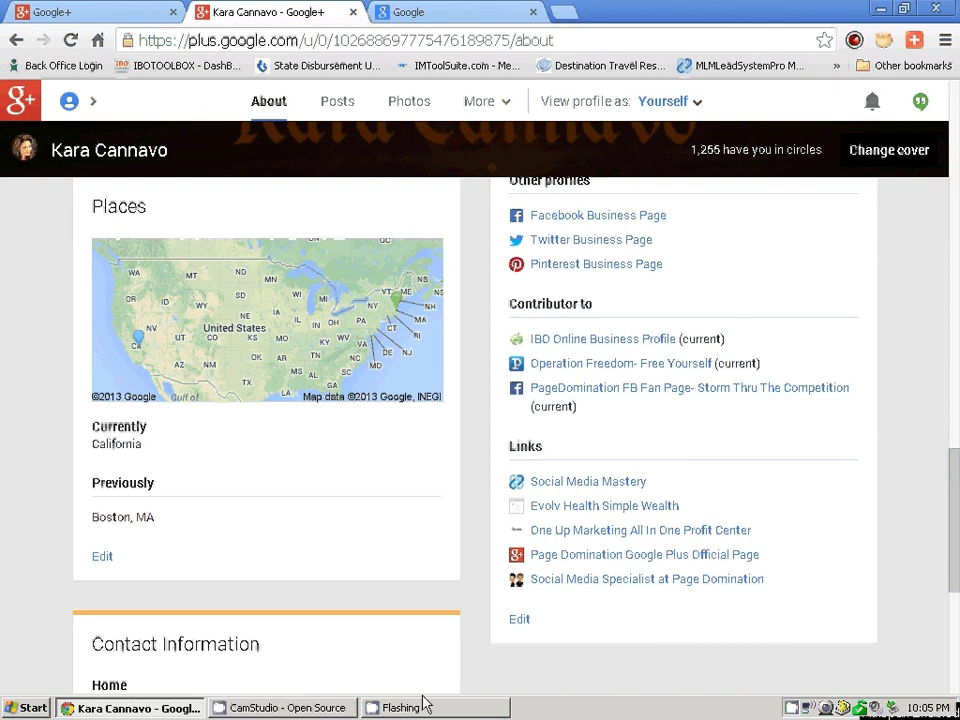
pyautogui.click(316, 710)
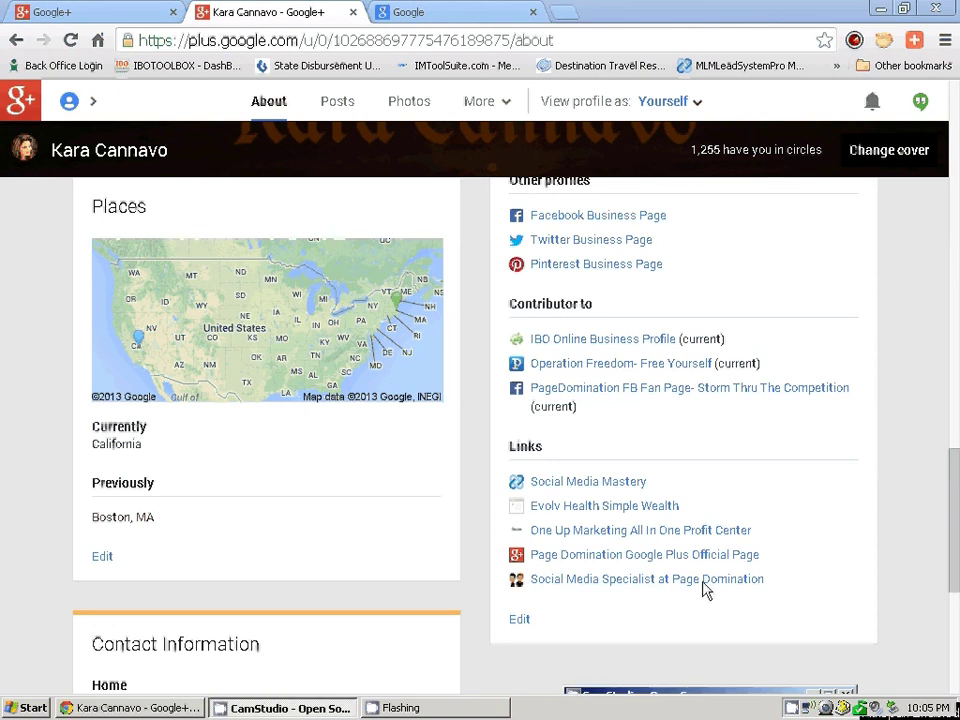